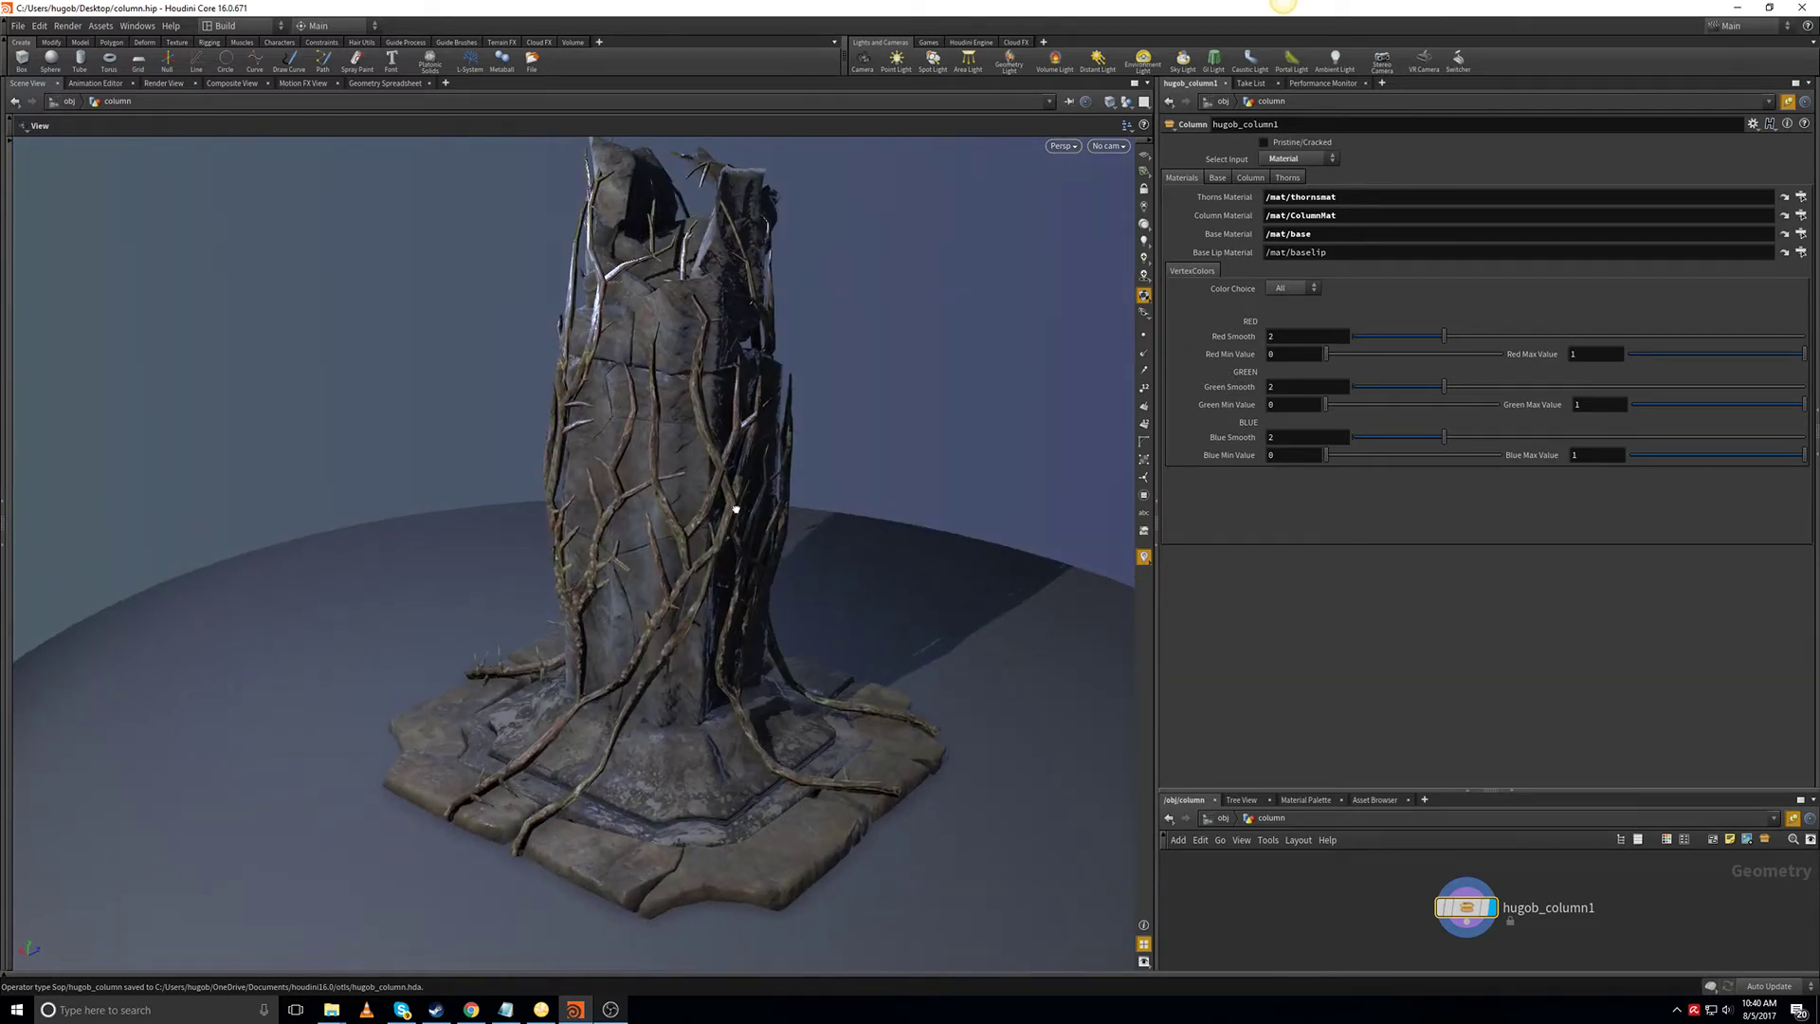
Switch the viewport to the column's UV layout and examine its UV islands.
{"action": "key", "text": "space+5"}
{"action": "middle_click_drag", "start_coordinate": [475, 719], "coordinate": [739, 717]}
{"action": "middle_click_drag", "start_coordinate": [930, 593], "coordinate": [882, 629]}
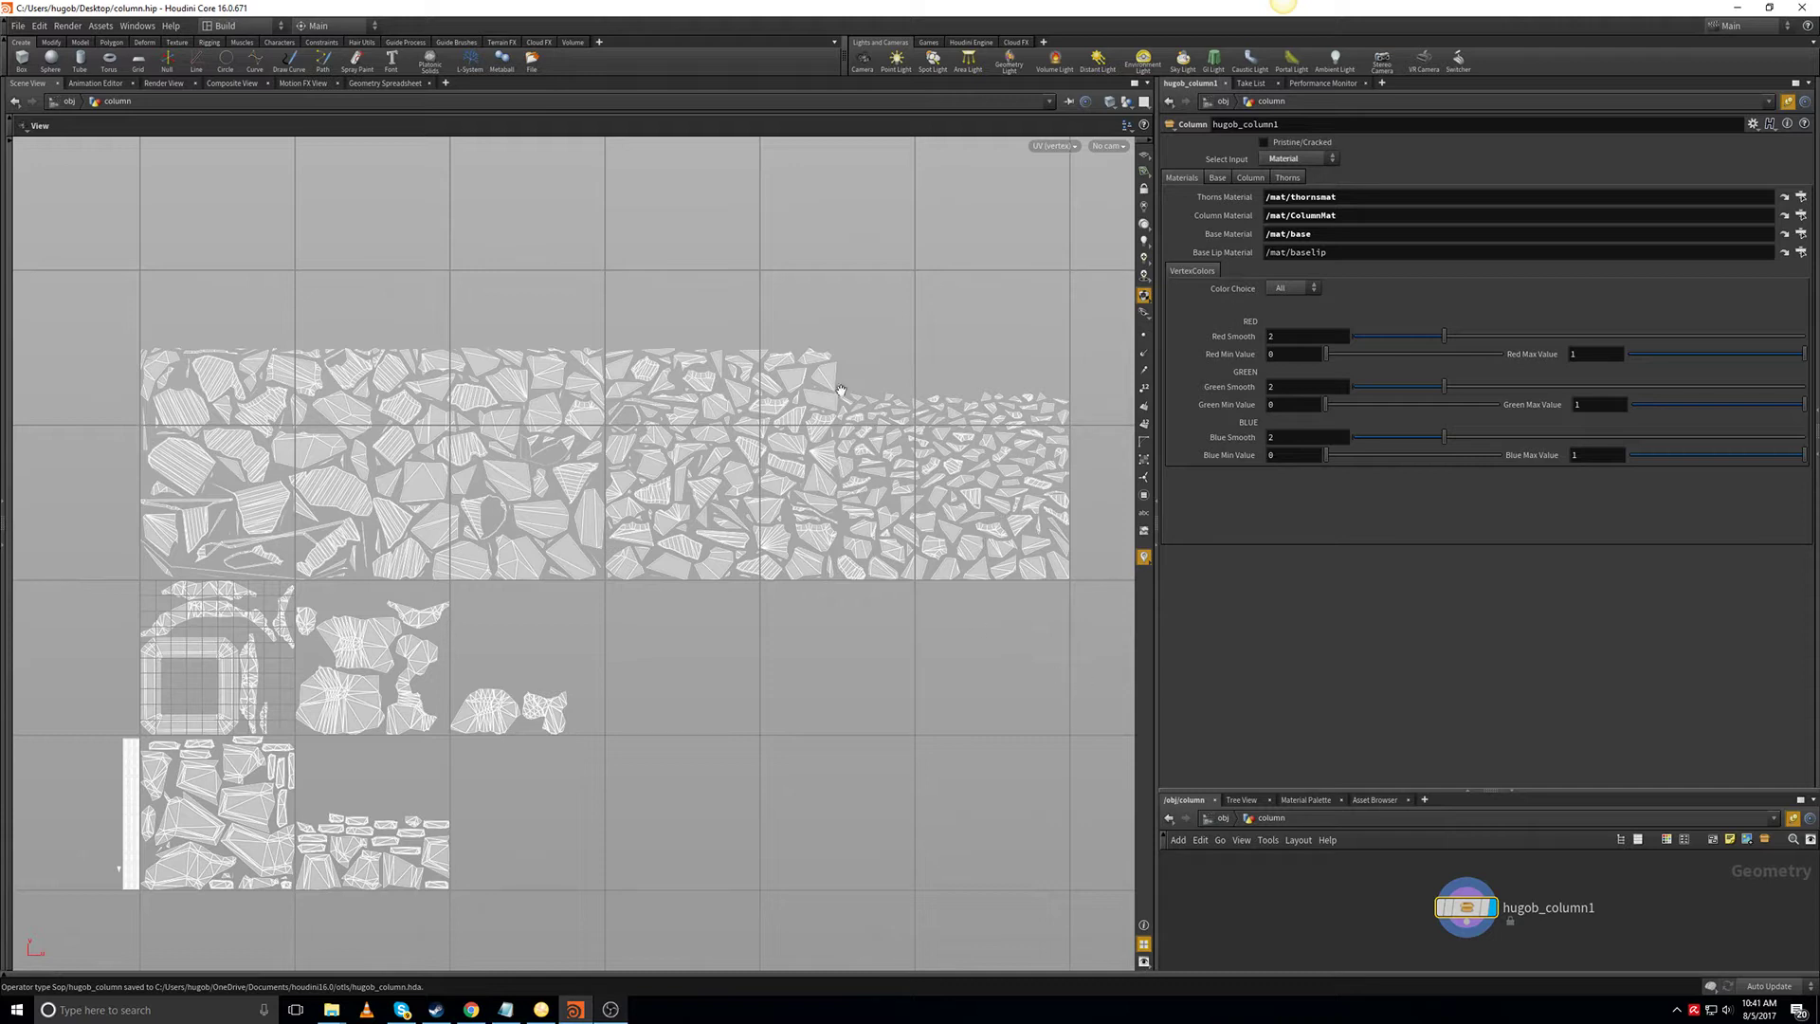
{"action": "middle_click_drag", "start_coordinate": [654, 684], "coordinate": [704, 668]}
Enable the UV Distortion visualizer in the viewport's display options.
{"action": "key", "text": "d"}
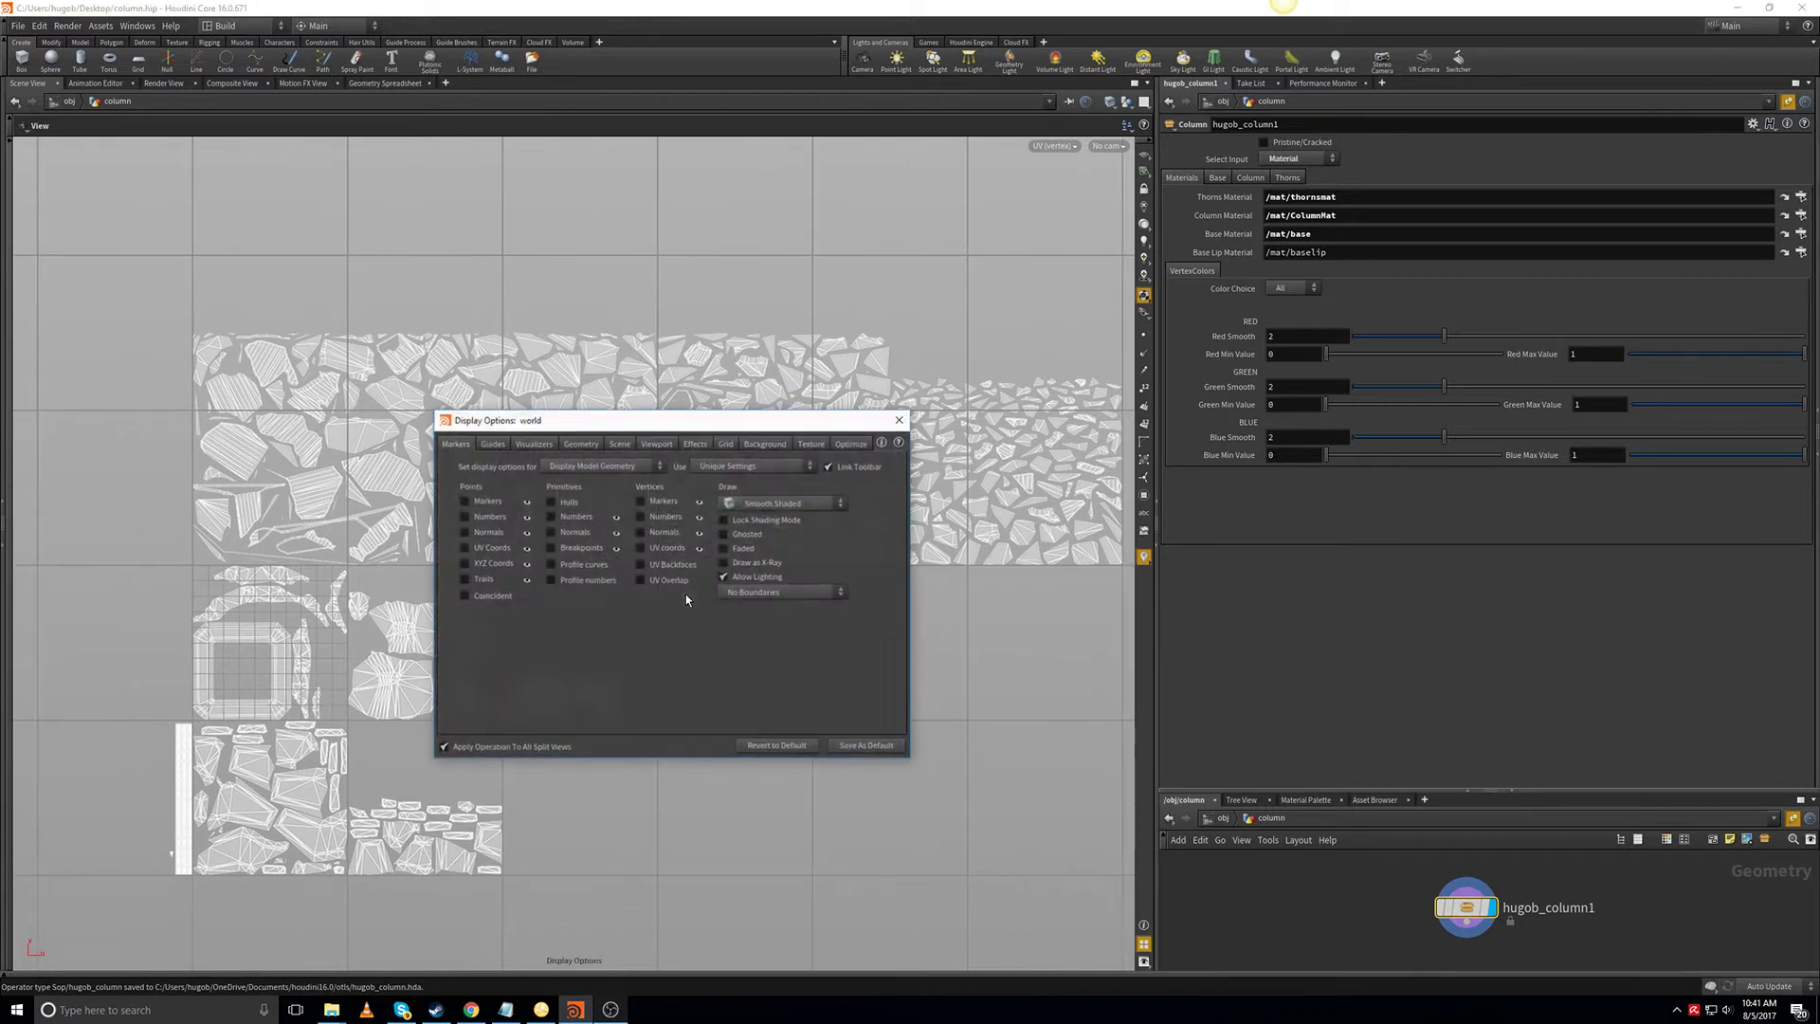
{"action": "left_click", "coordinate": [492, 444]}
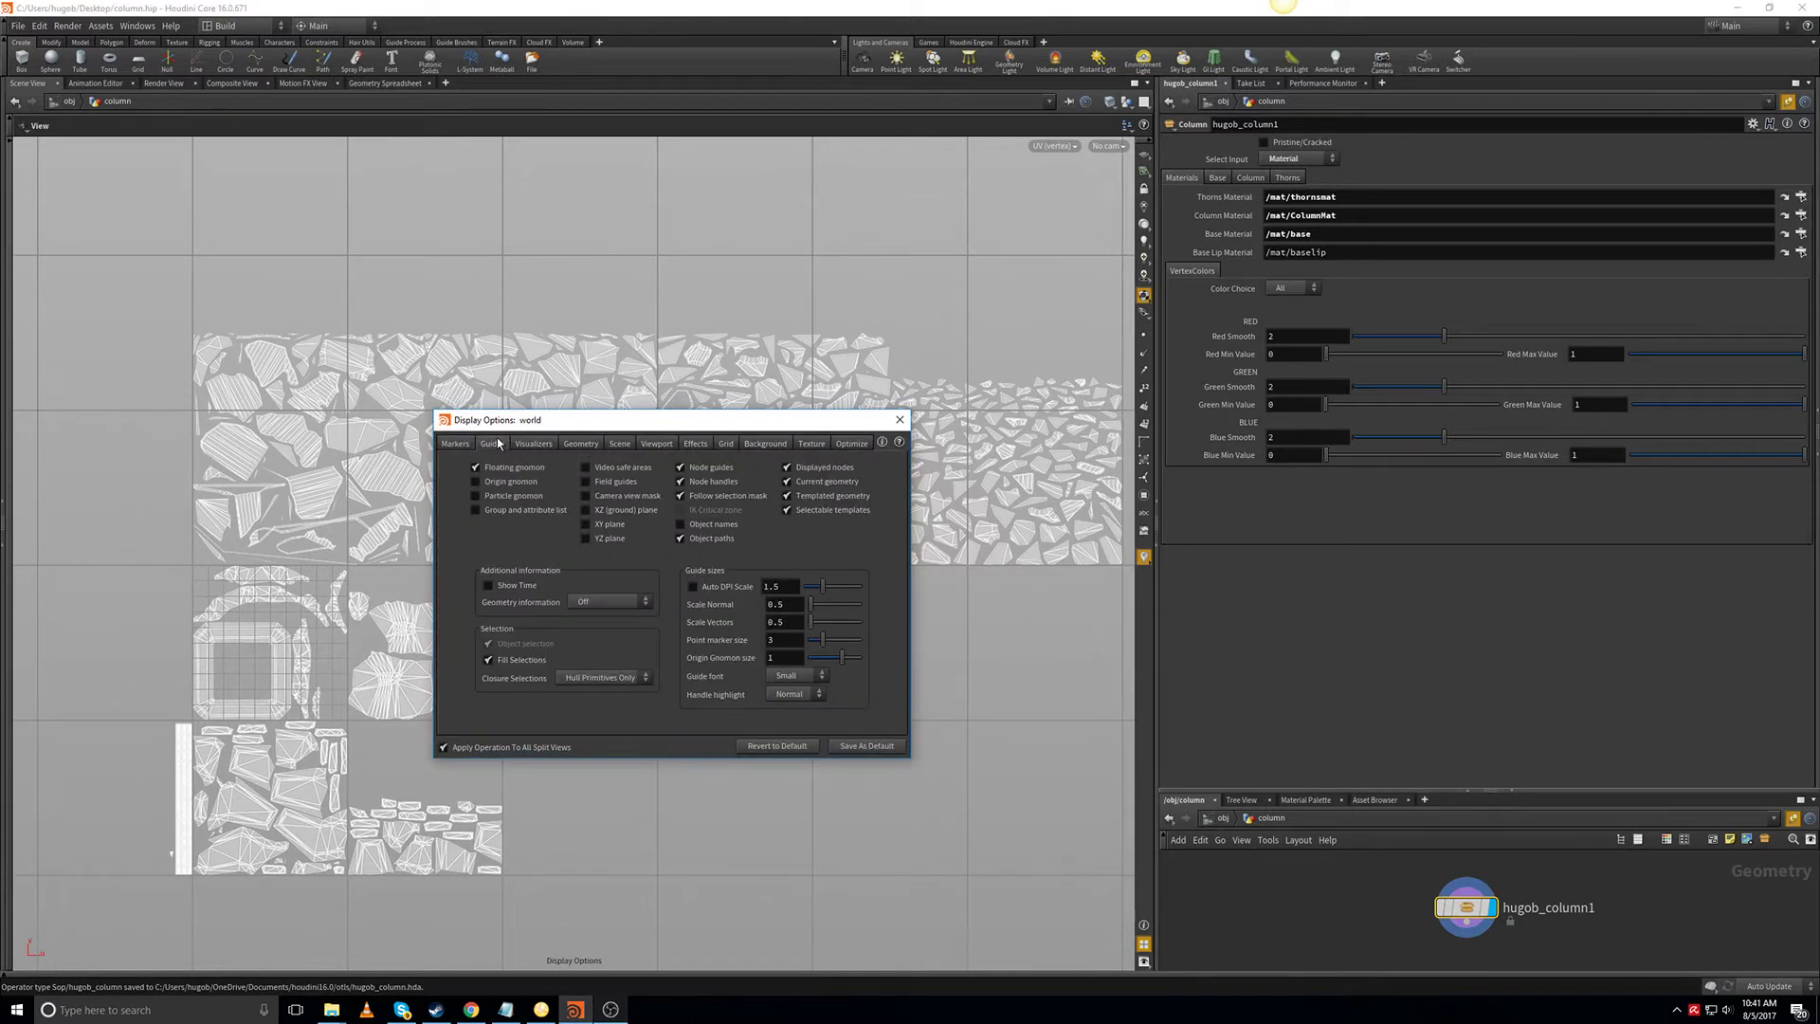
{"action": "left_click", "coordinate": [549, 442]}
{"action": "left_click", "coordinate": [455, 521]}
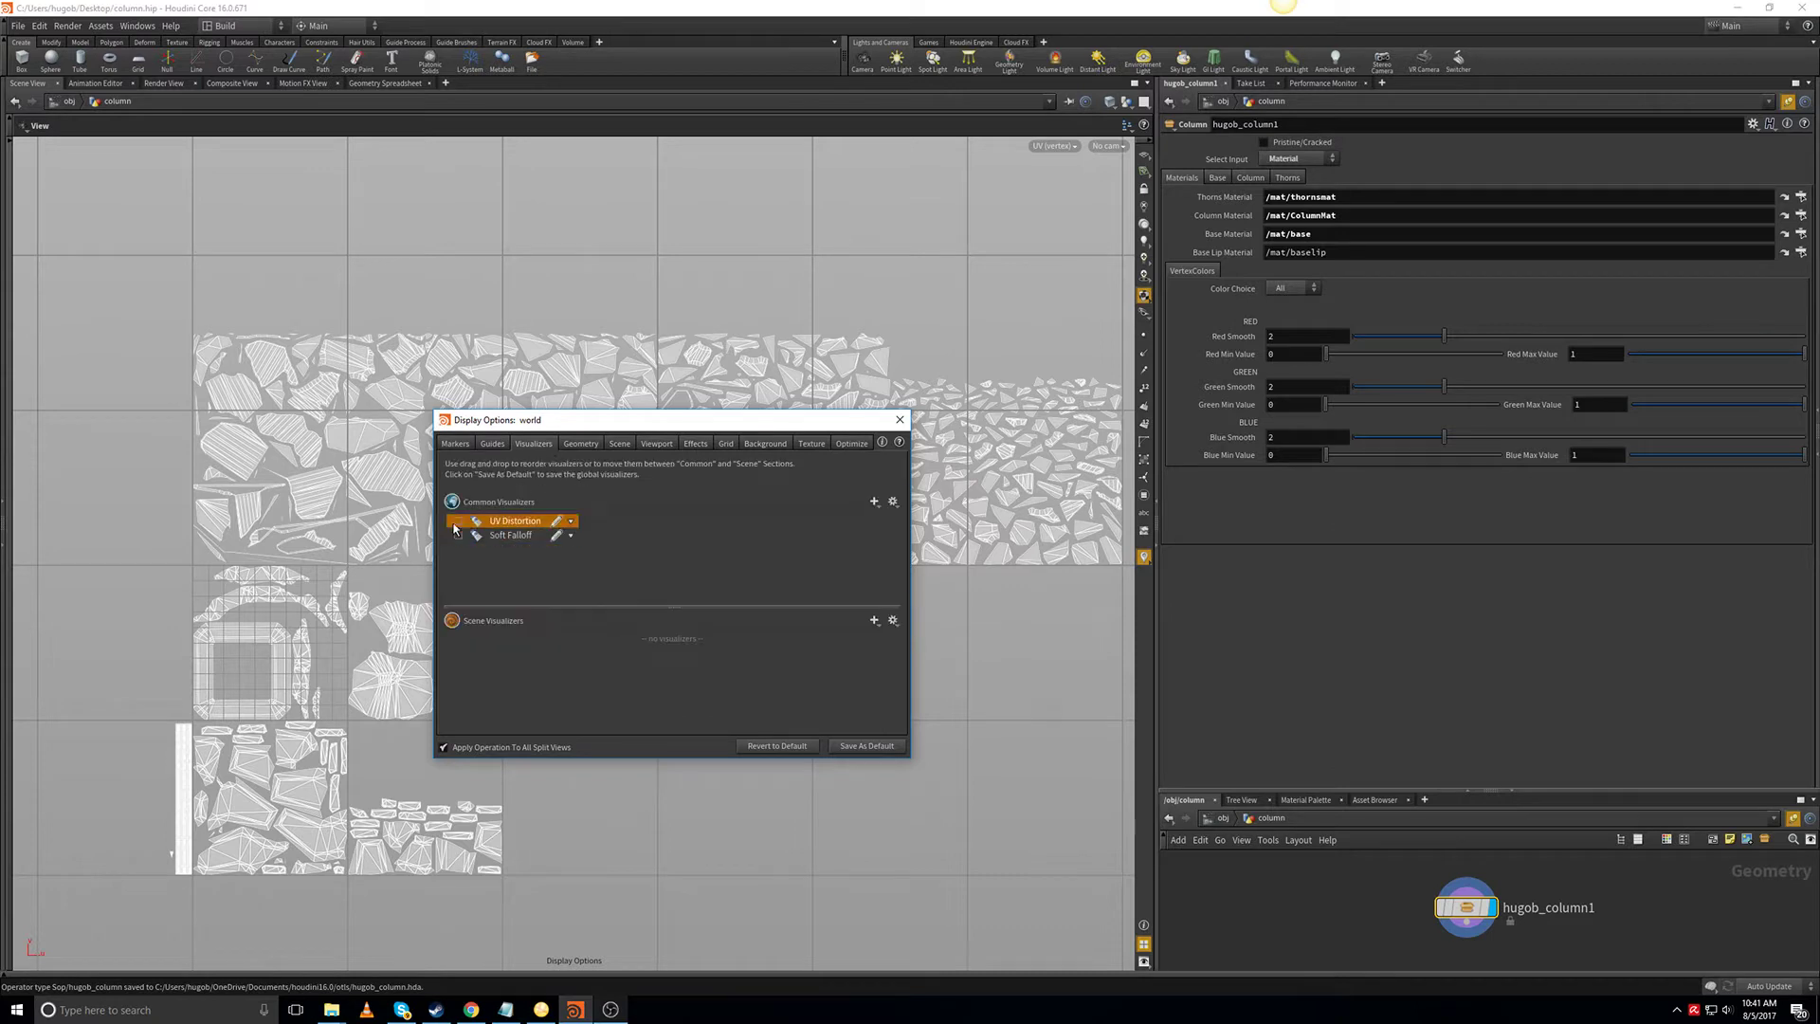
{"action": "left_click", "coordinate": [460, 522]}
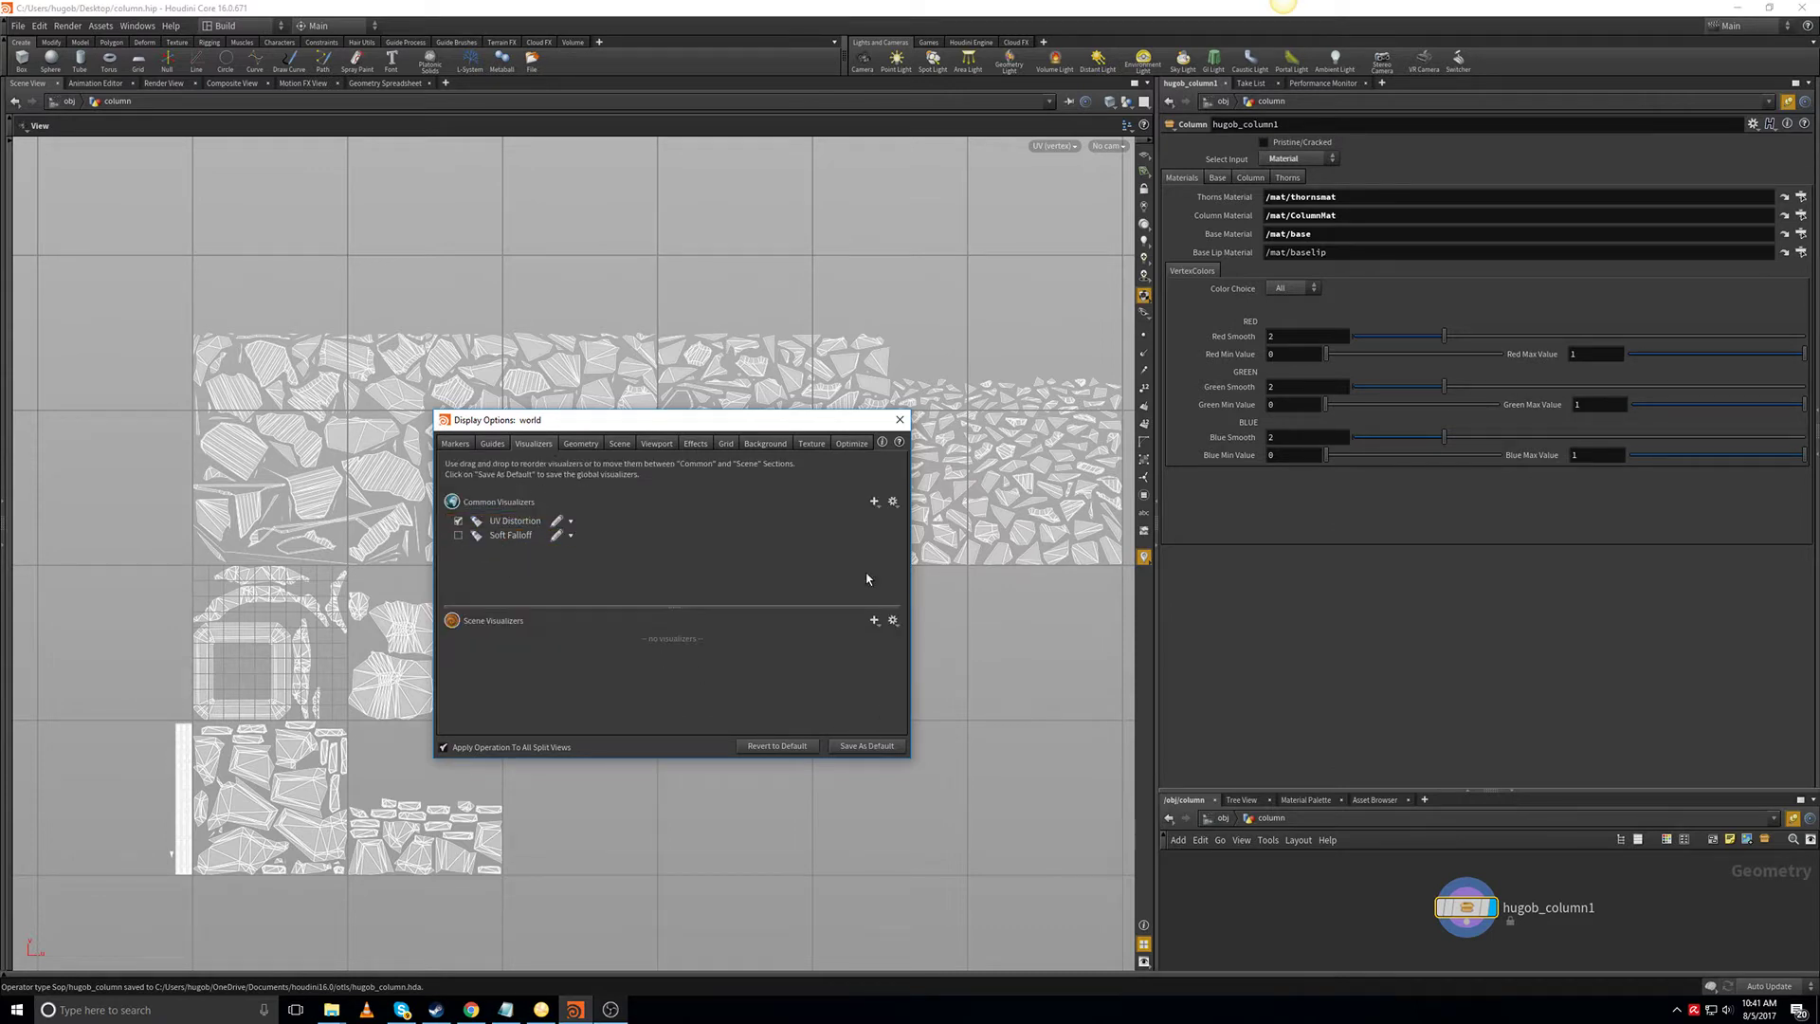
{"action": "left_click", "coordinate": [899, 420]}
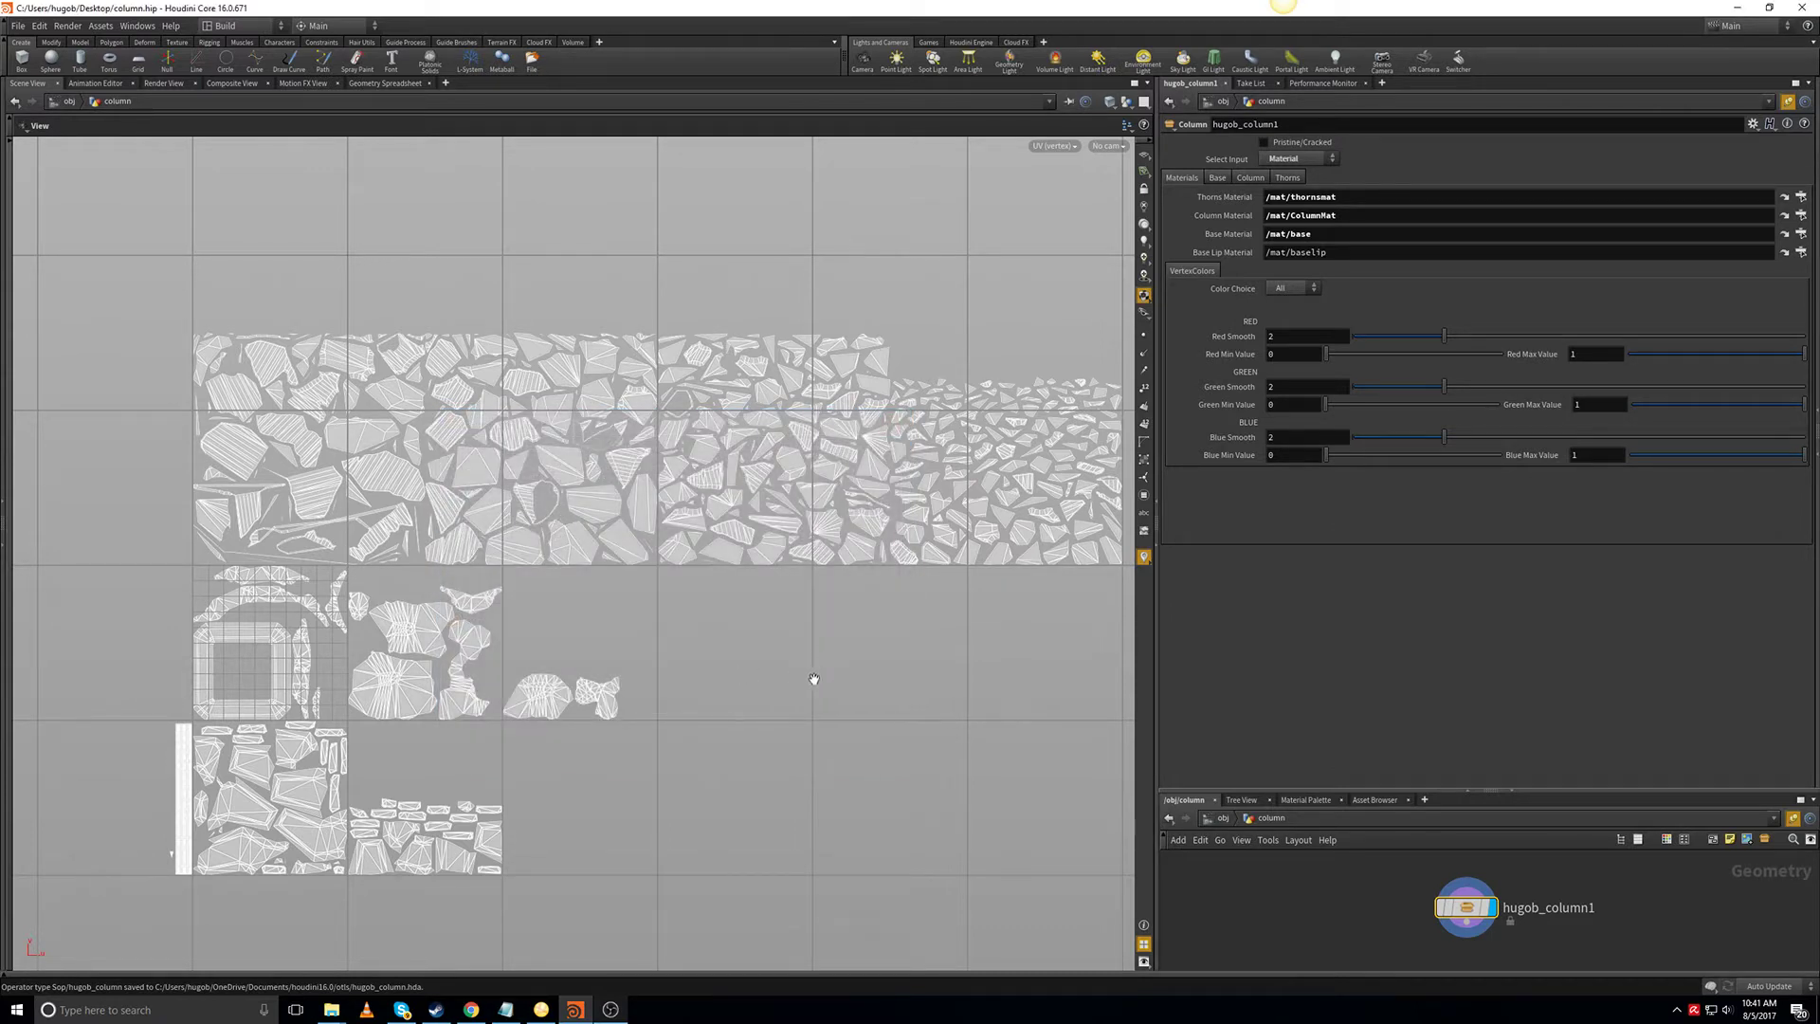
Save the display options with the UV Distortion visualizer enabled as the default.
{"action": "middle_click_drag", "start_coordinate": [868, 676], "coordinate": [828, 679]}
{"action": "left_click", "coordinate": [92, 84]}
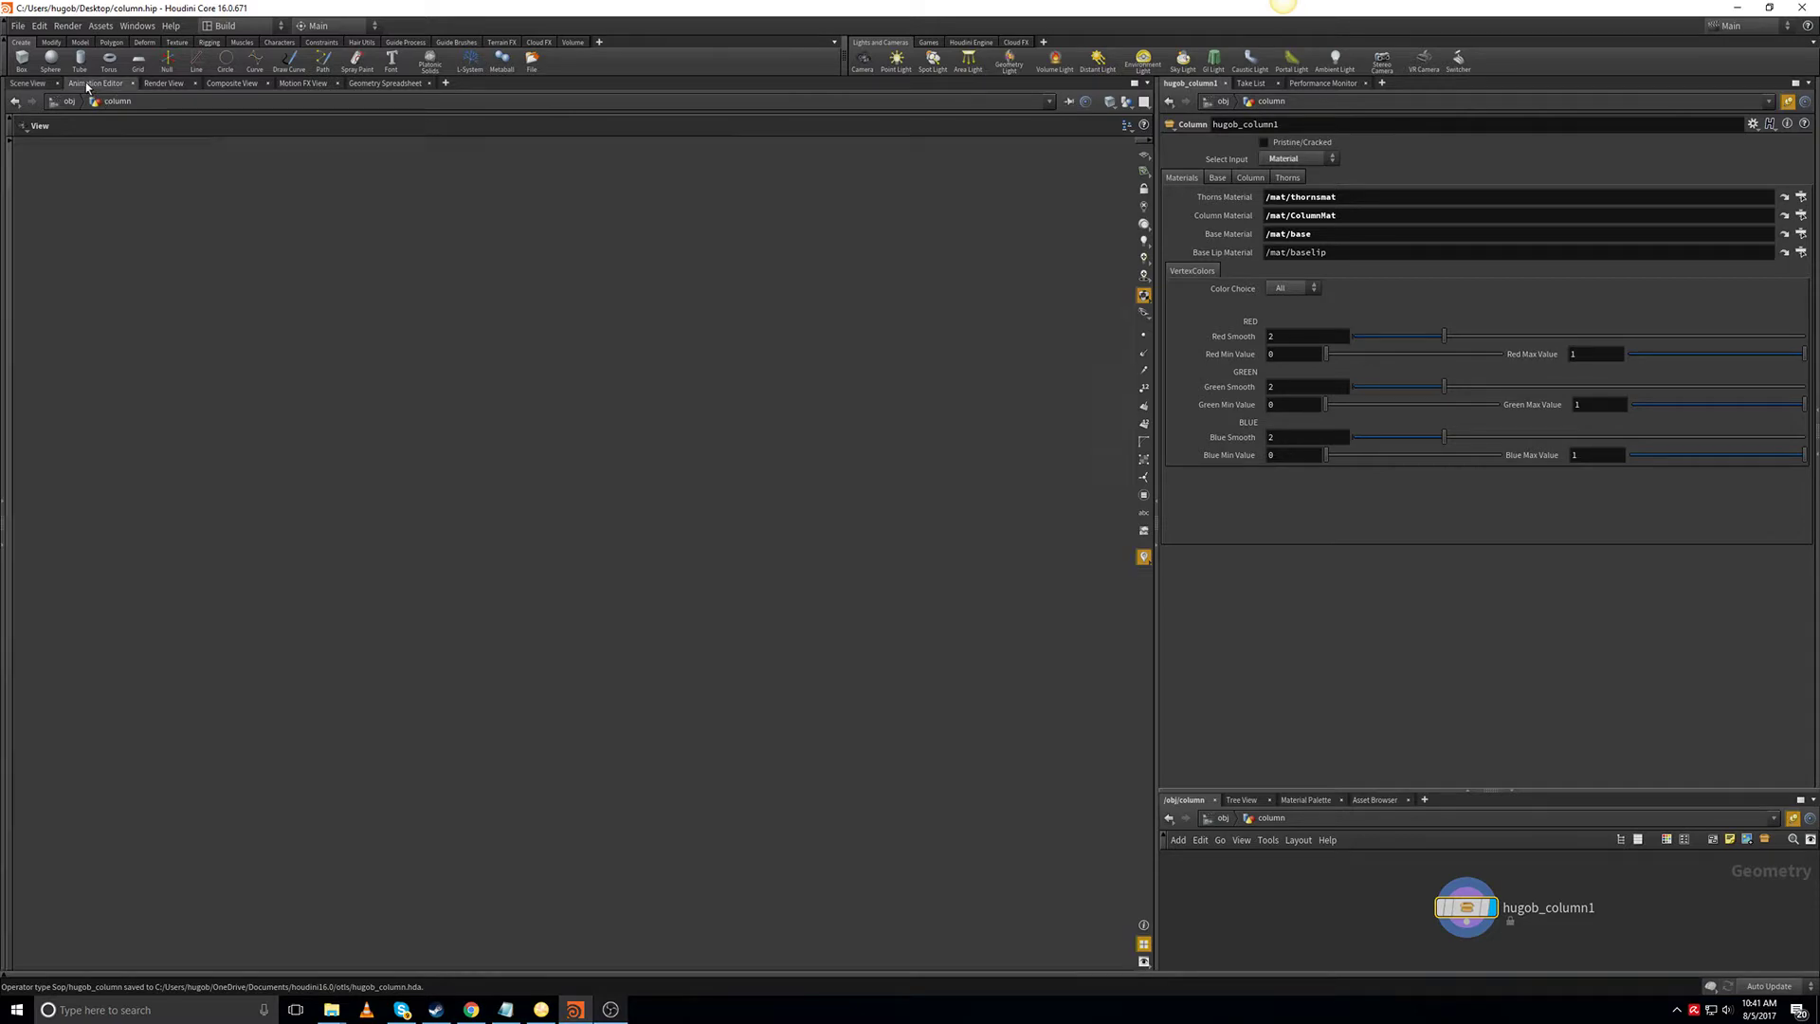
{"action": "left_click", "coordinate": [31, 83]}
{"action": "key", "text": "d"}
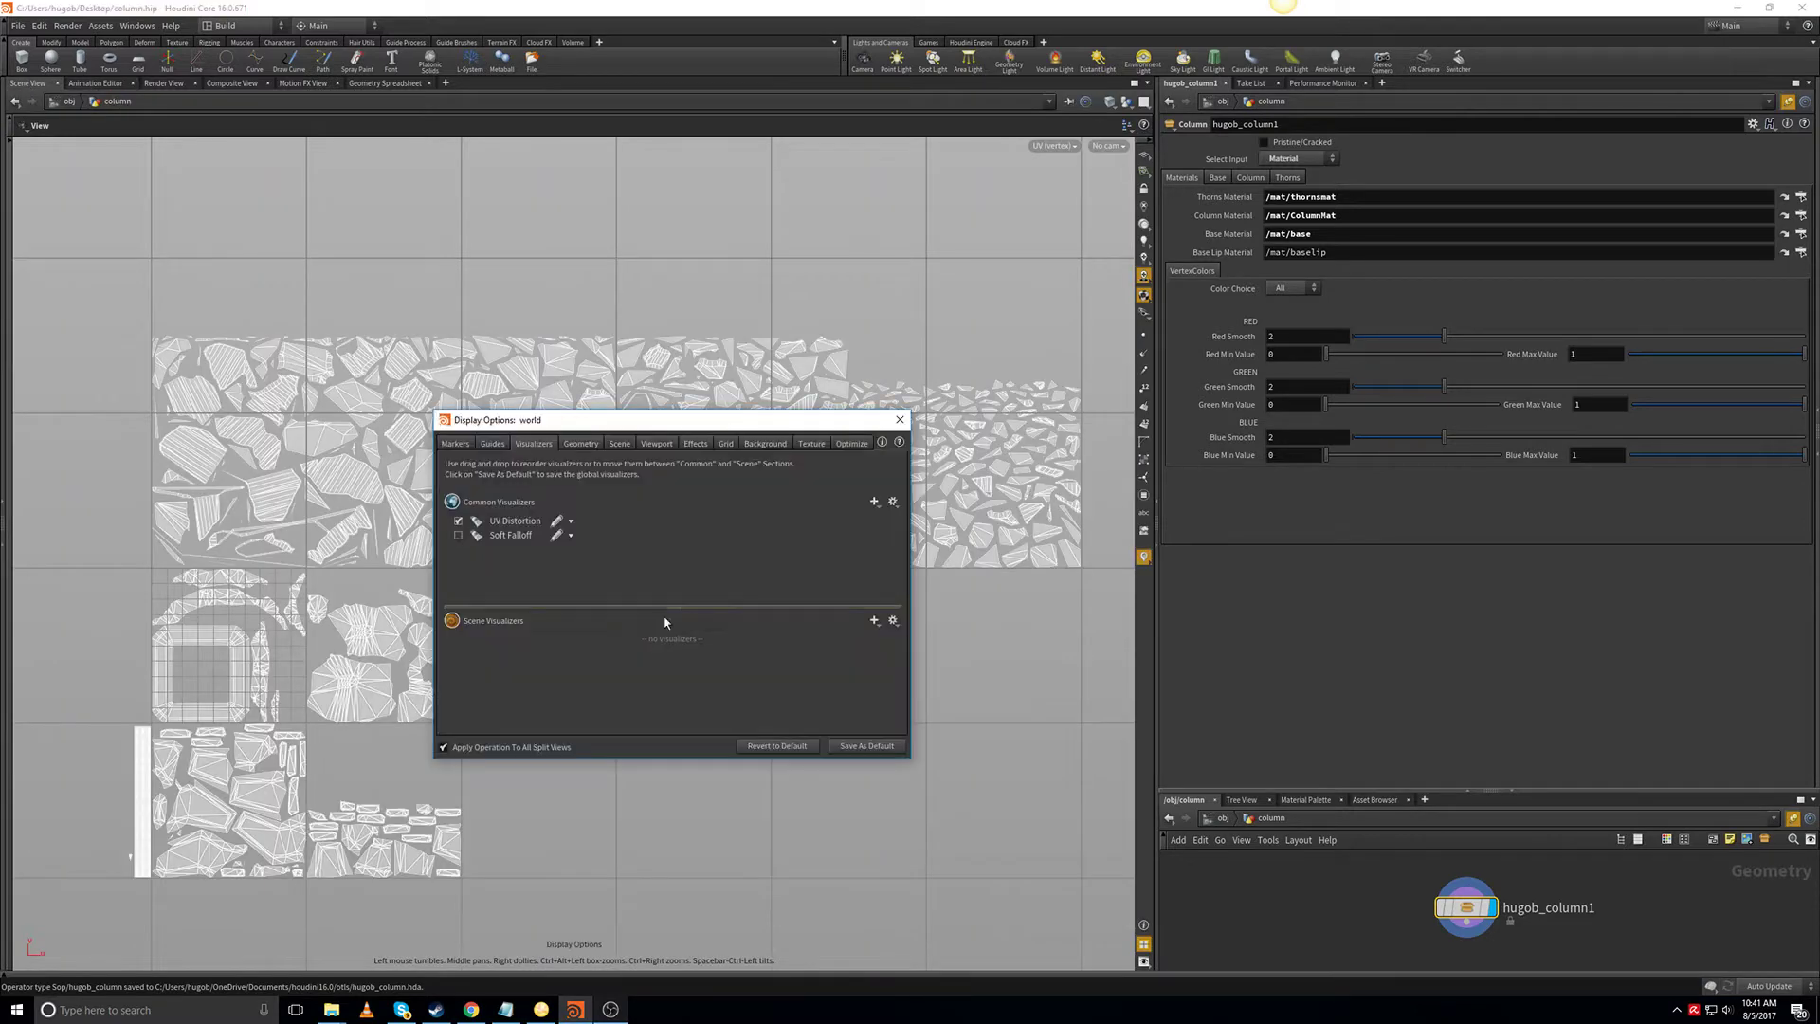
{"action": "left_click", "coordinate": [473, 524]}
{"action": "left_click", "coordinate": [458, 521]}
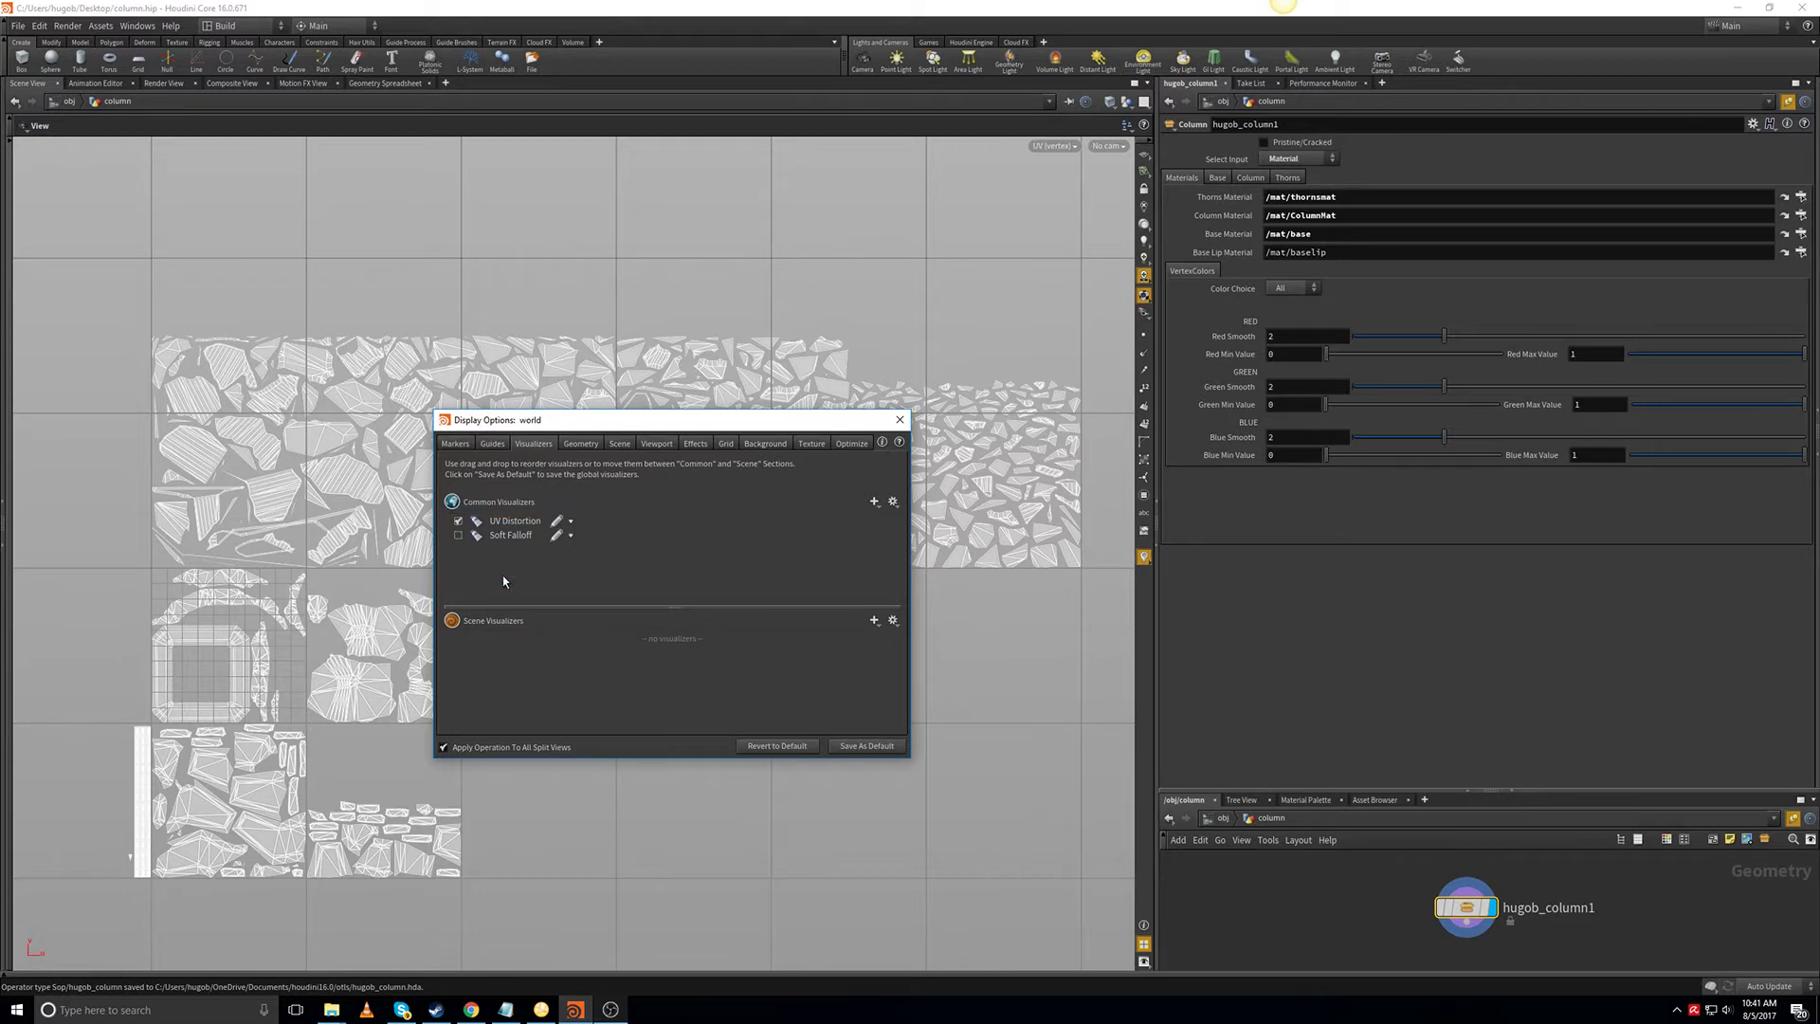
{"action": "left_click", "coordinate": [866, 746]}
{"action": "left_click", "coordinate": [1016, 807]}
{"action": "left_click", "coordinate": [899, 419]}
{"action": "middle_click_drag", "start_coordinate": [893, 685], "coordinate": [975, 684]}
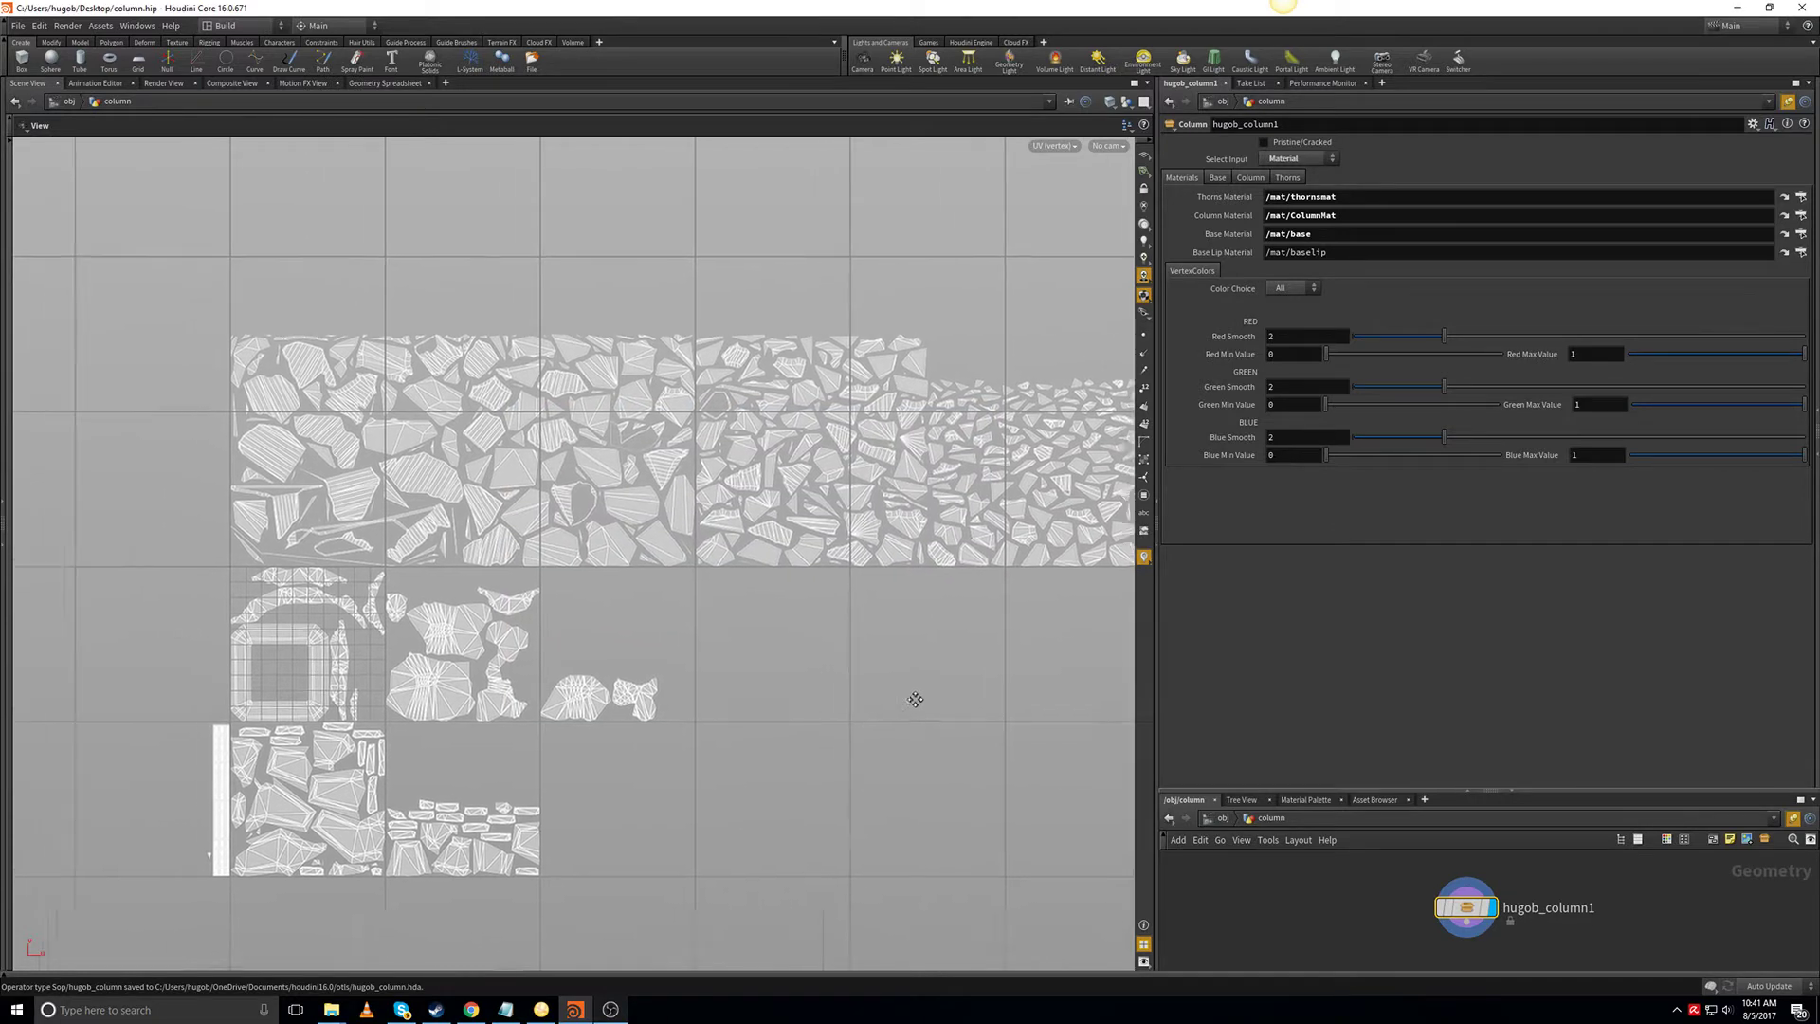
Return to the perspective view and show the column with high-quality lighting and shadows.
{"action": "key", "text": "space+1"}
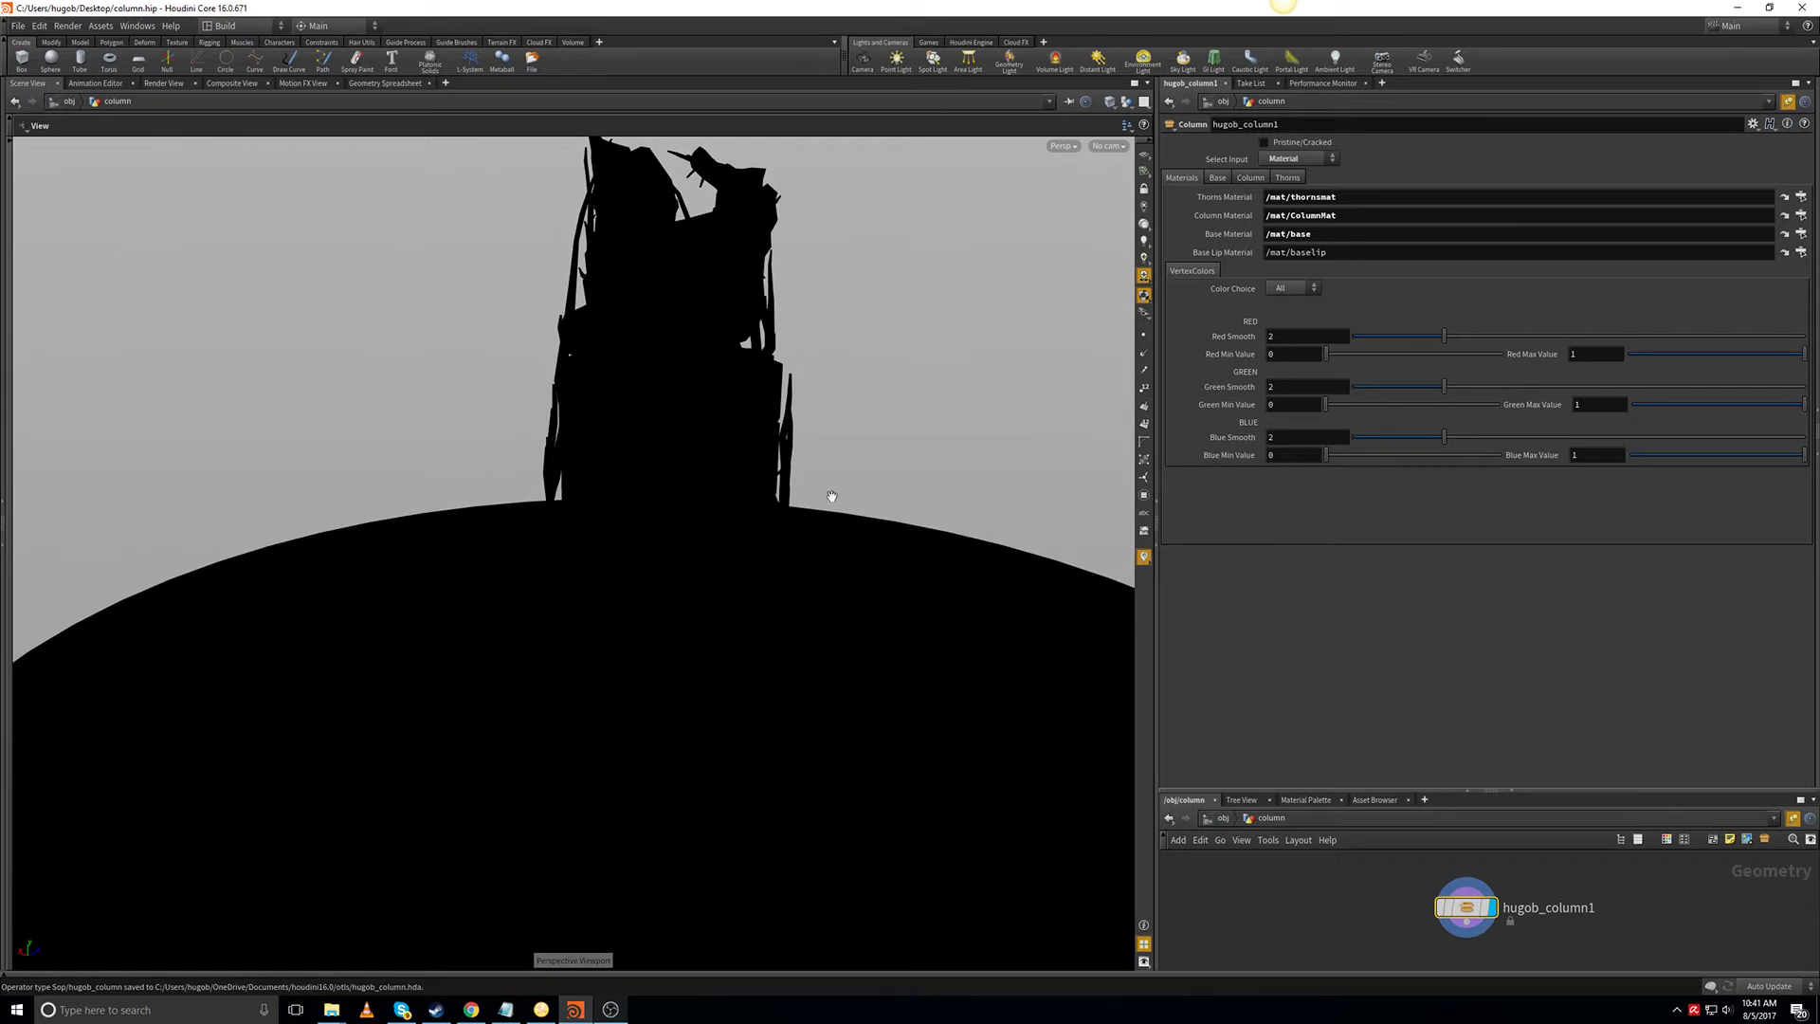
{"action": "left_click", "coordinate": [1143, 276]}
{"action": "left_click_drag", "start_coordinate": [983, 490], "coordinate": [958, 540]}
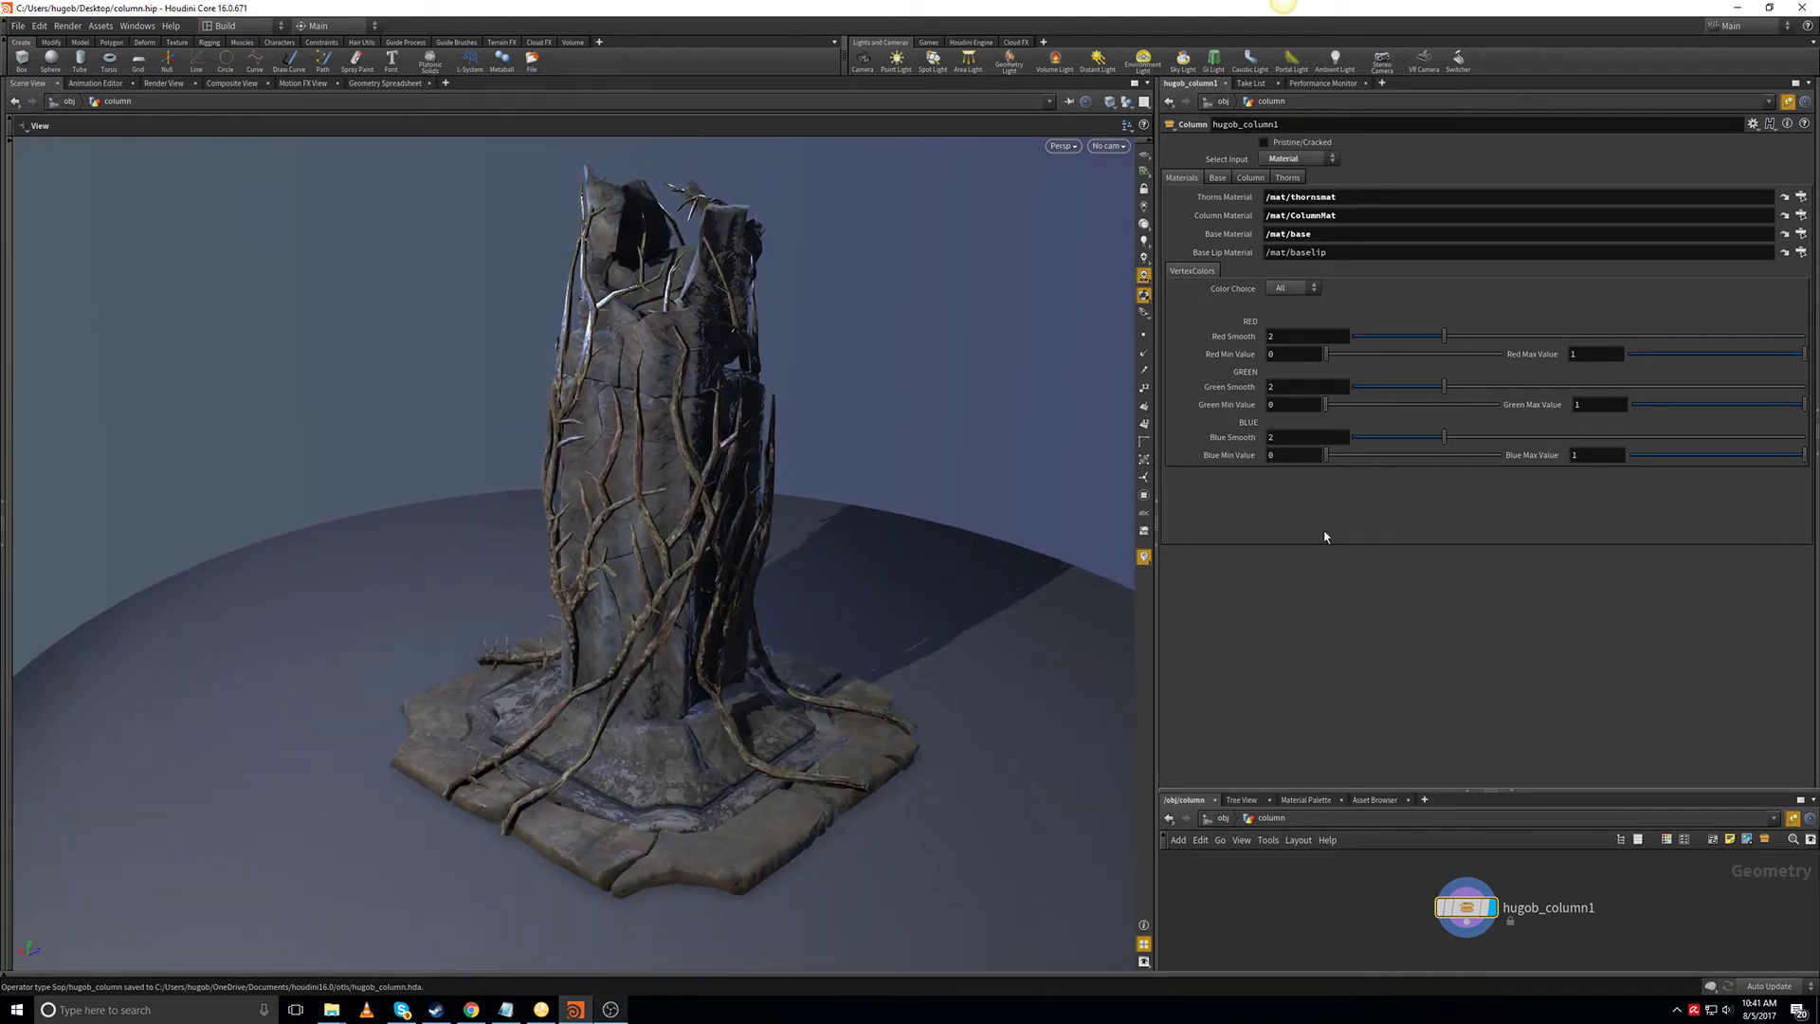
Set the column's Select Input to UVCheck and inspect the checker pattern from several sides.
{"action": "left_click", "coordinate": [1290, 160]}
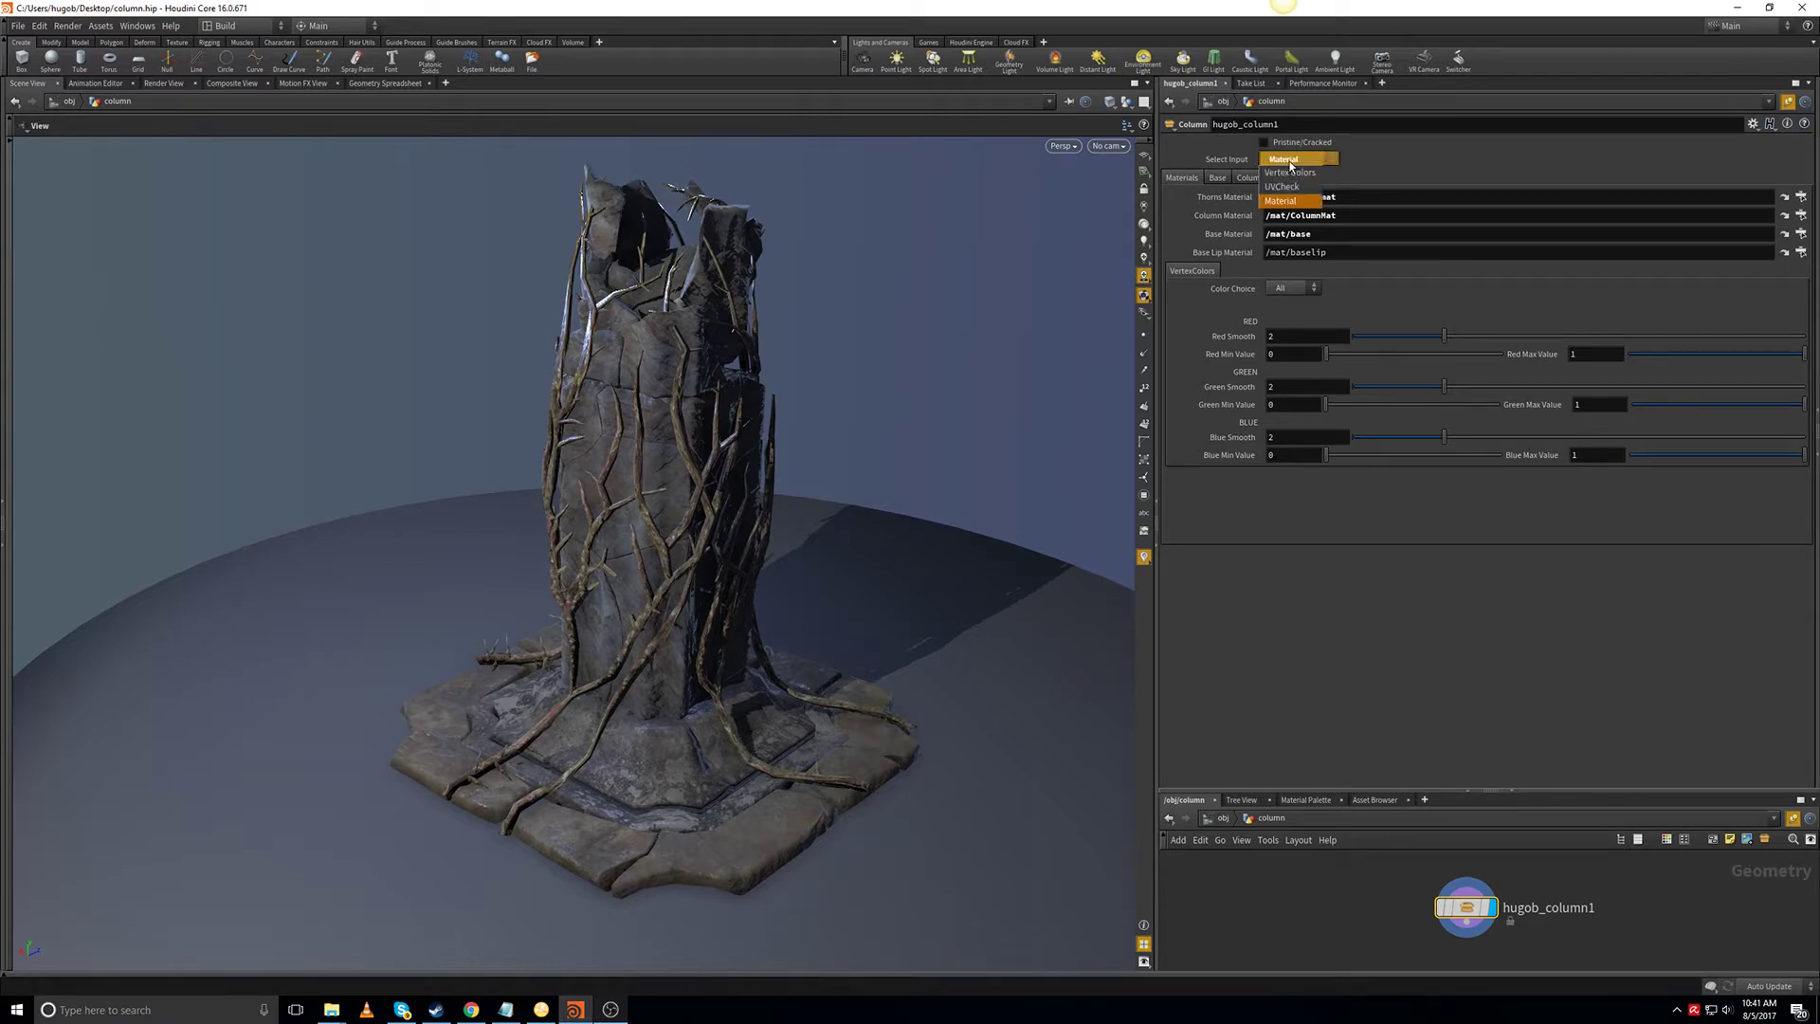
{"action": "left_click", "coordinate": [1289, 193]}
{"action": "left_click_drag", "start_coordinate": [887, 495], "coordinate": [695, 726]}
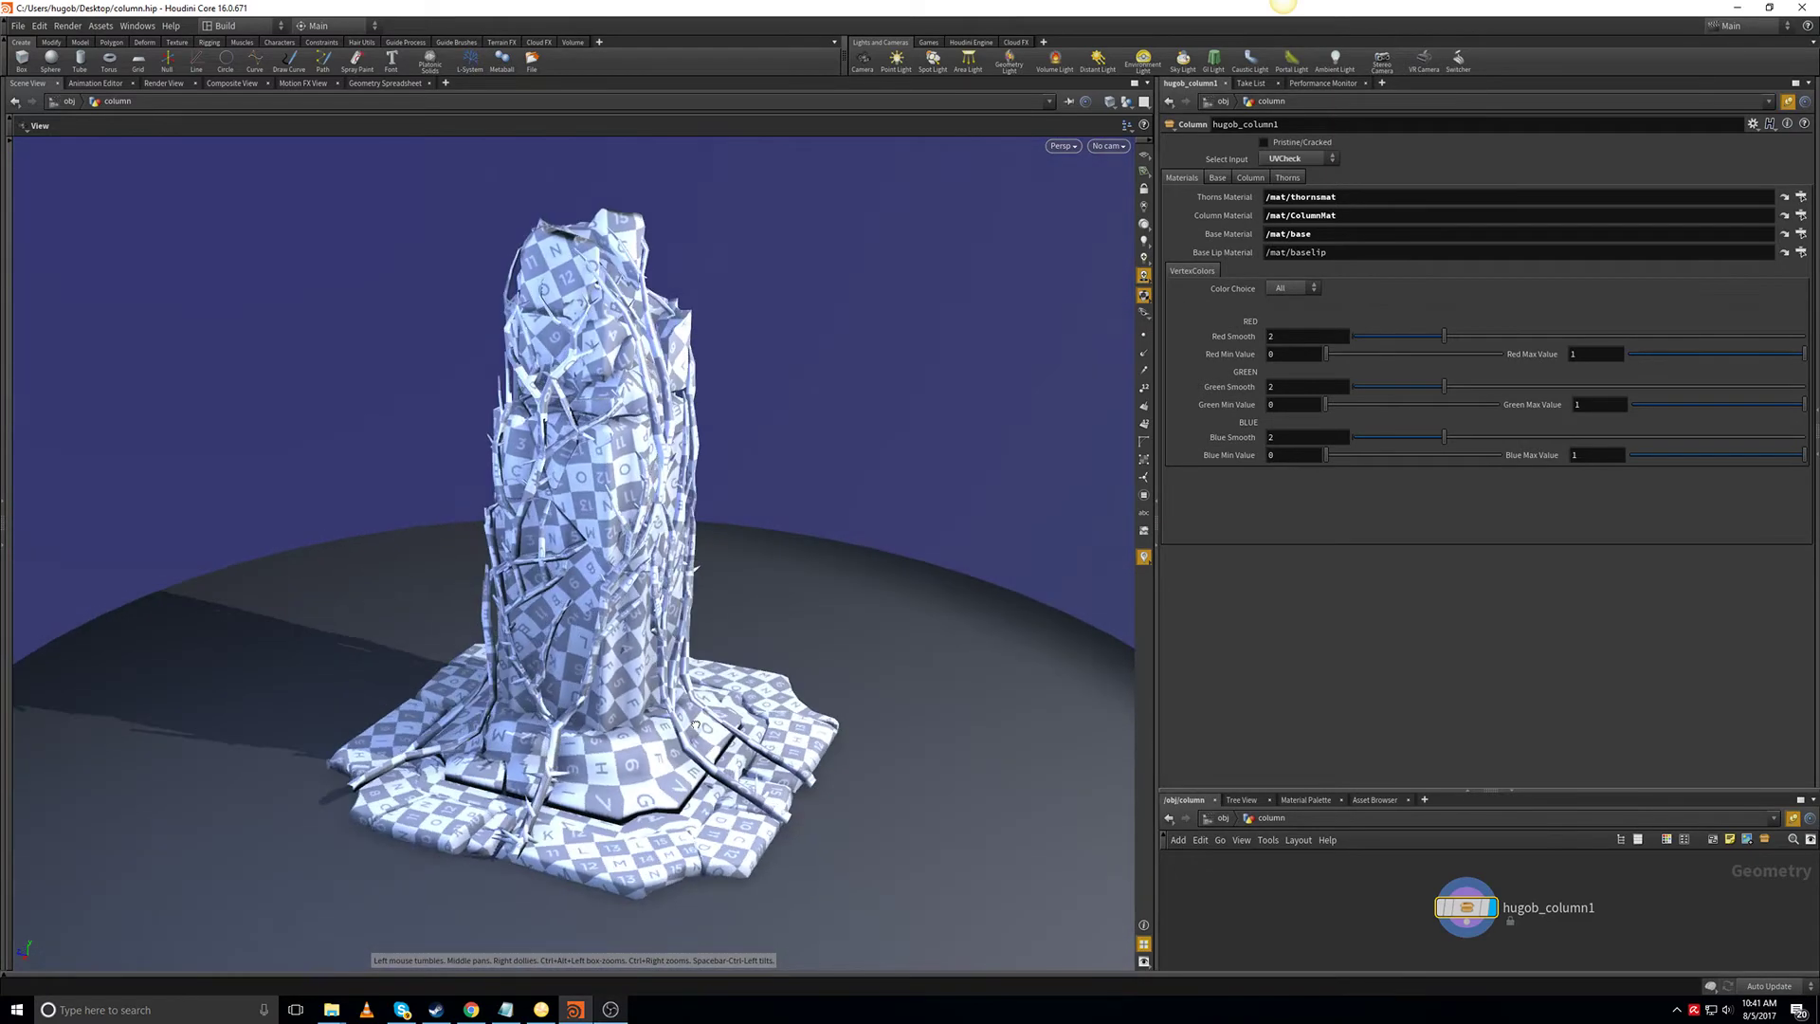
{"action": "left_click_drag", "start_coordinate": [561, 734], "coordinate": [772, 732]}
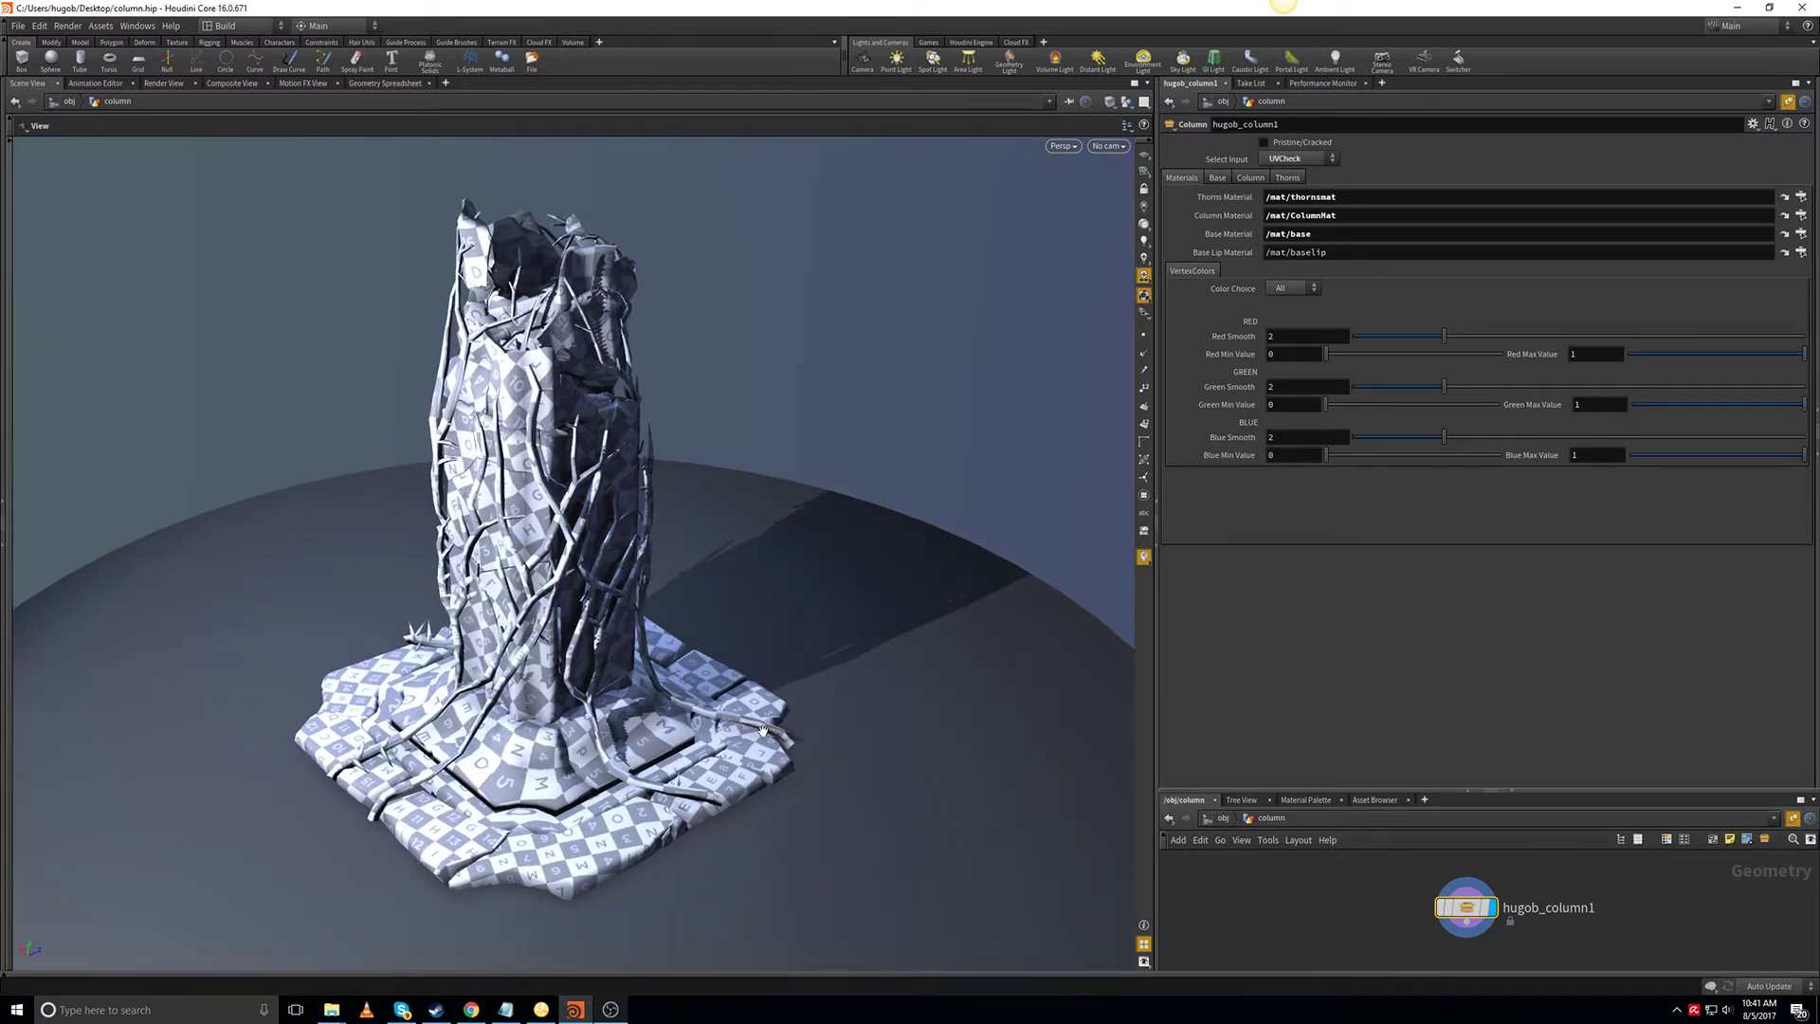
{"action": "left_click_drag", "start_coordinate": [566, 689], "coordinate": [1085, 557]}
Set the column's Select Input back to Material and reframe the whole column.
{"action": "left_click", "coordinate": [1299, 158]}
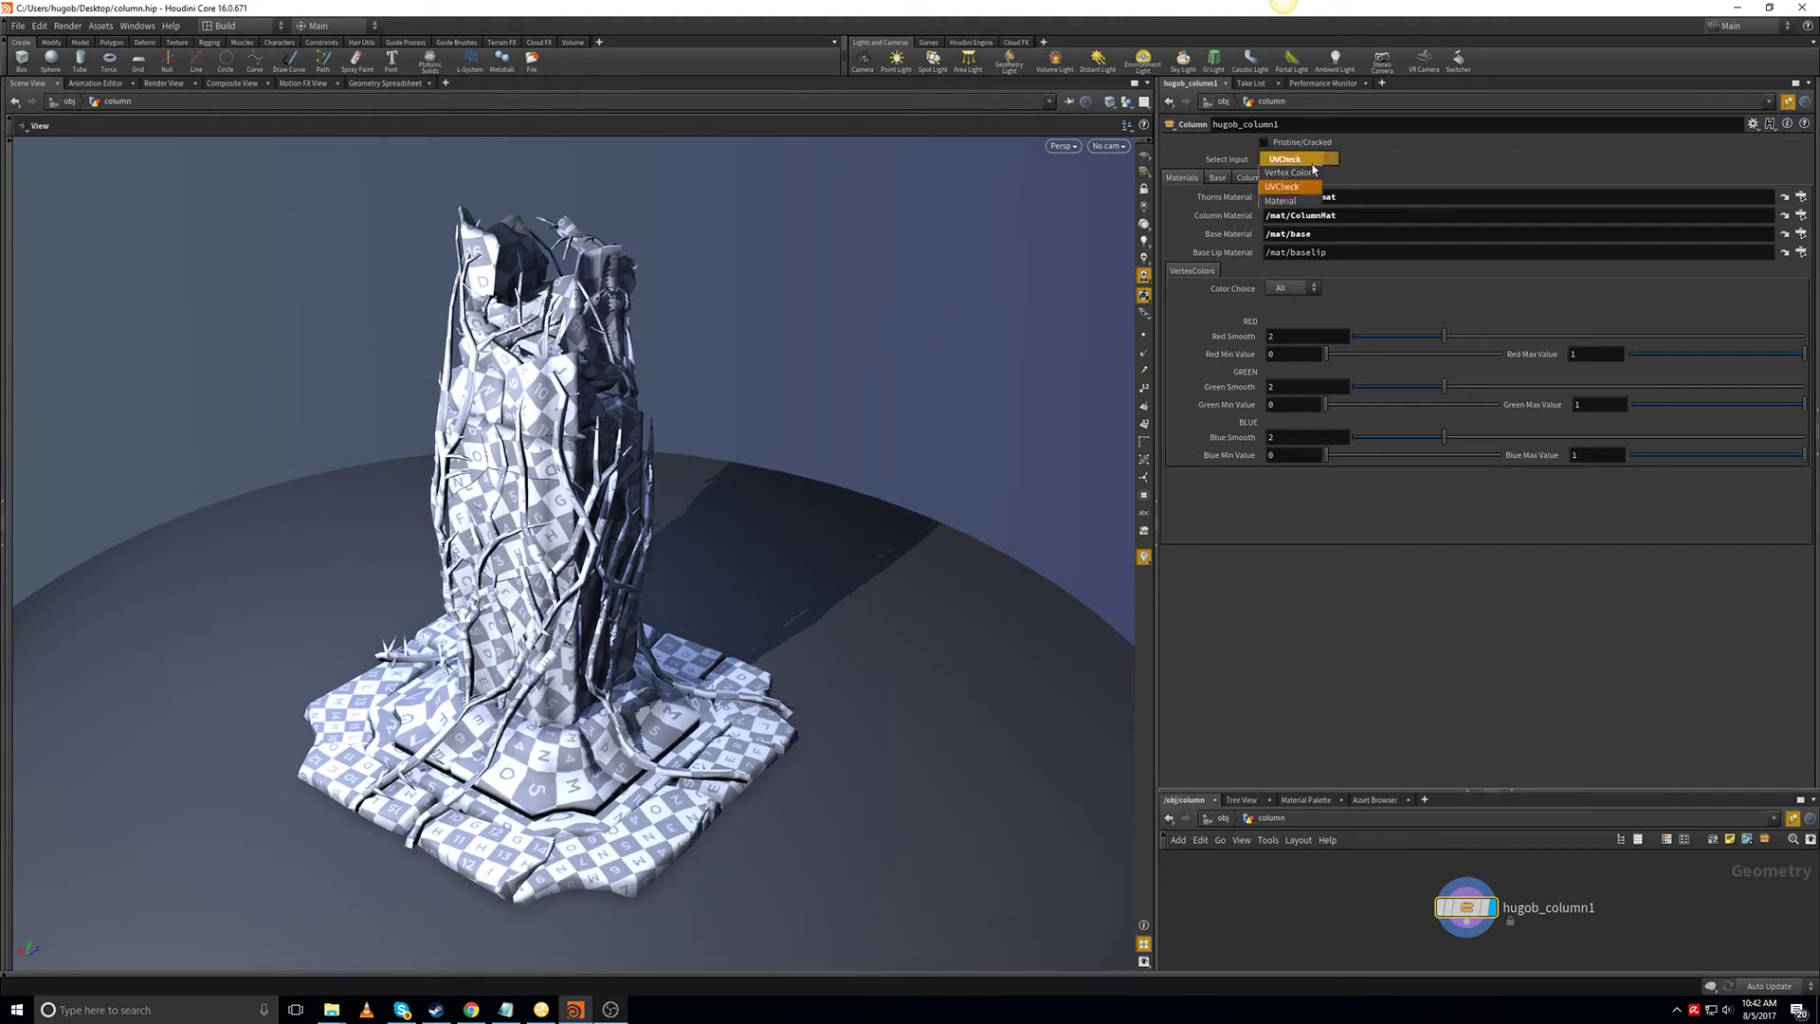
{"action": "left_click", "coordinate": [1294, 199]}
{"action": "right_click_drag", "start_coordinate": [576, 803], "coordinate": [760, 692]}
{"action": "middle_click_drag", "start_coordinate": [760, 691], "coordinate": [836, 682]}
{"action": "left_click_drag", "start_coordinate": [679, 691], "coordinate": [777, 728]}
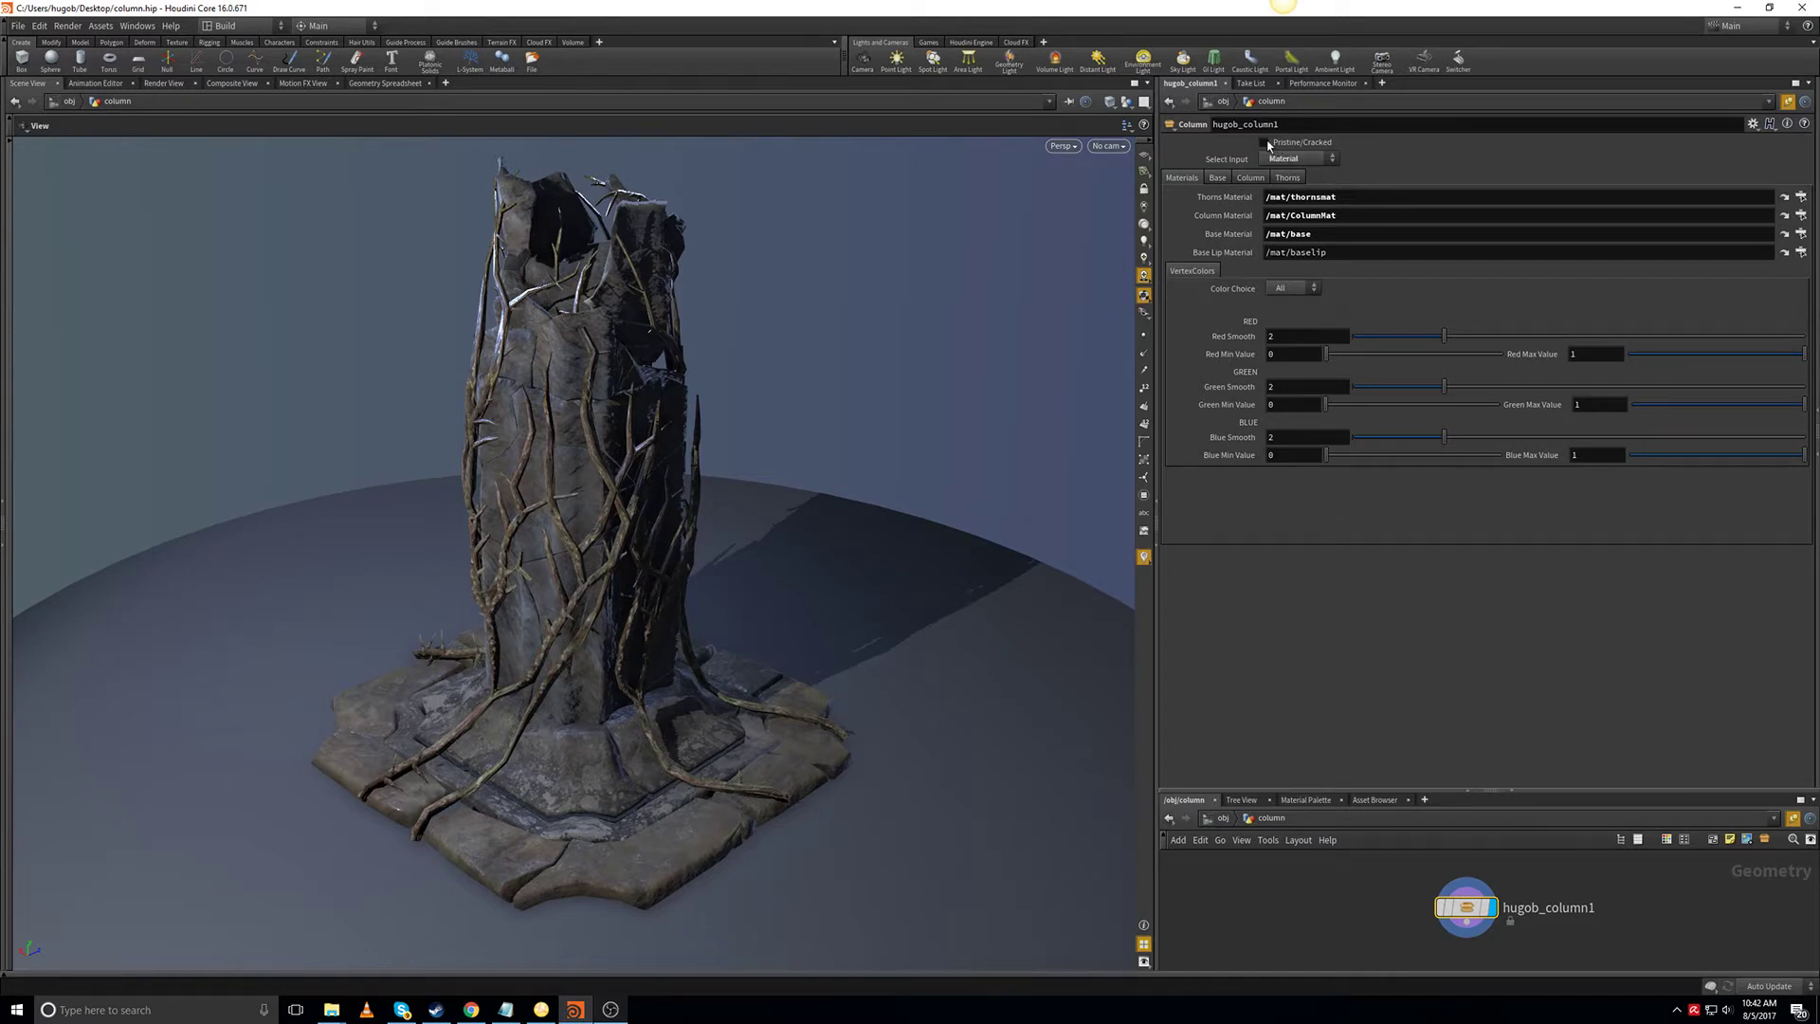
Turn on Pristine/Cracked to show the undamaged column and inspect its shaft and base.
{"action": "scroll", "coordinate": [804, 422], "scroll_direction": "up", "scroll_amount": 3}
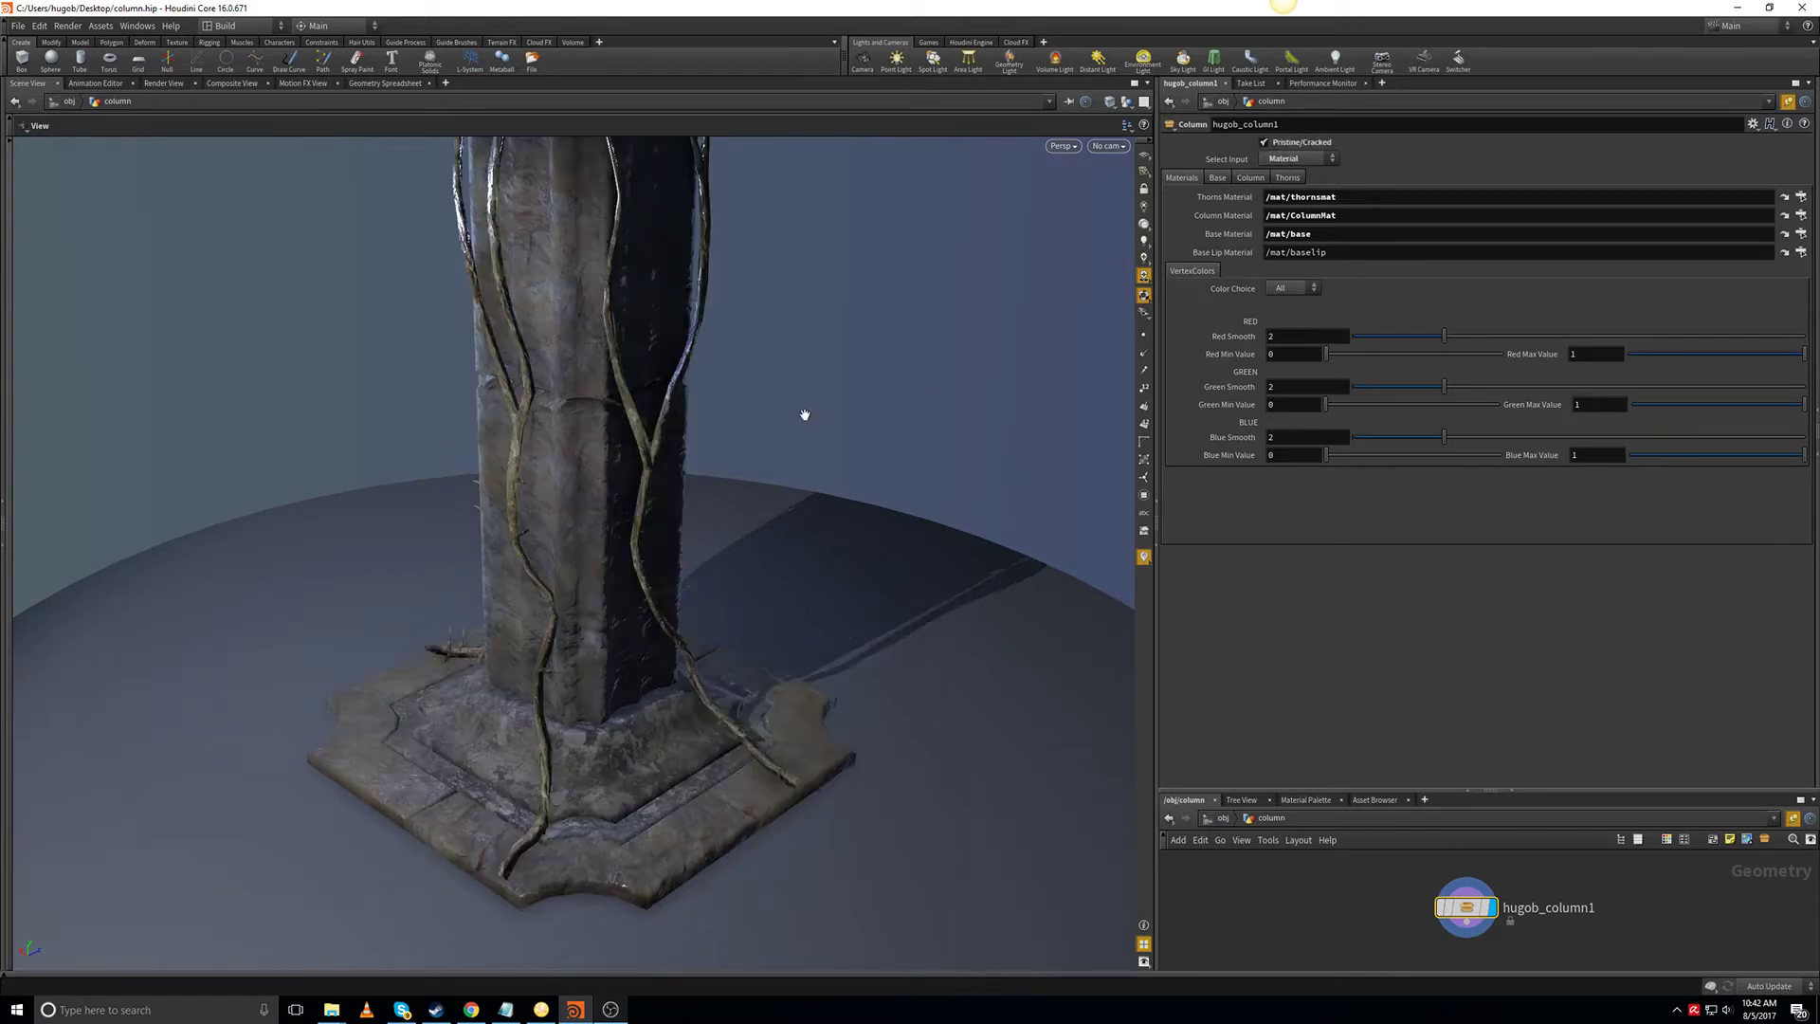
{"action": "left_click_drag", "start_coordinate": [826, 405], "coordinate": [796, 516]}
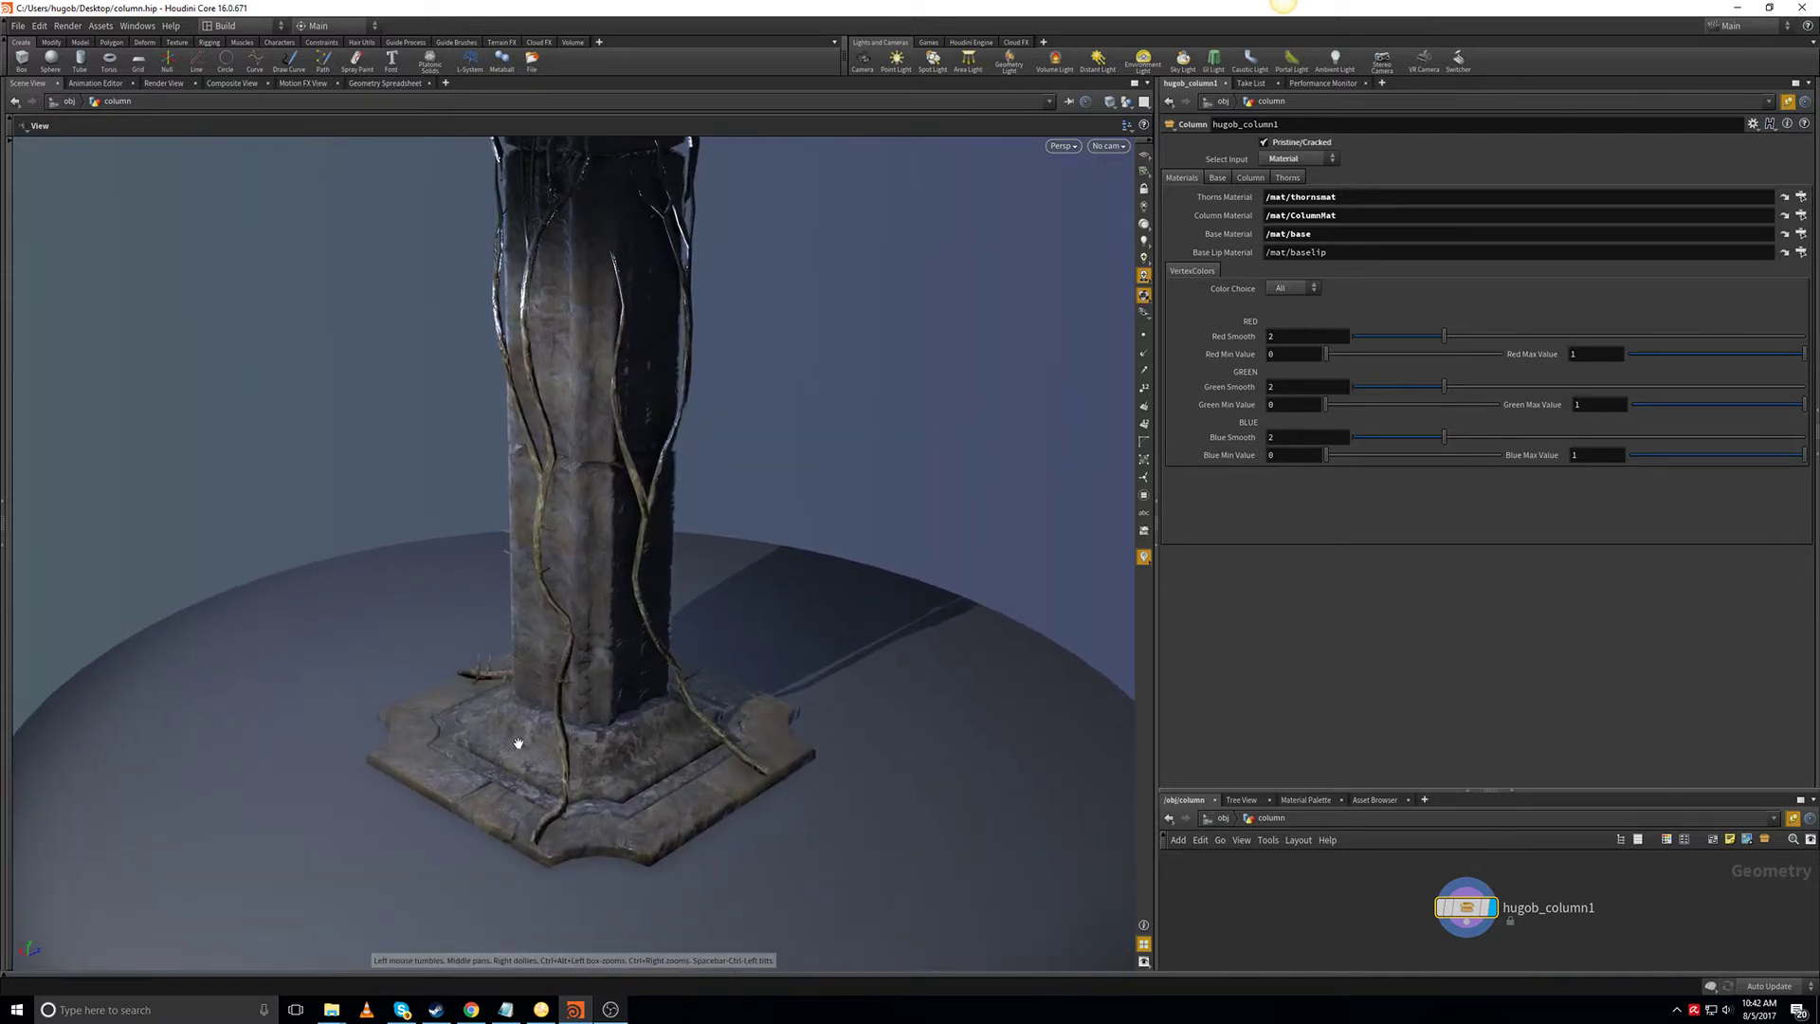
{"action": "mouse_move", "coordinate": [518, 744]}
{"action": "left_mouse_down"}
{"action": "mouse_move", "coordinate": [1015, 731]}
{"action": "mouse_move", "coordinate": [729, 762]}
{"action": "mouse_move", "coordinate": [493, 736]}
{"action": "left_mouse_up"}
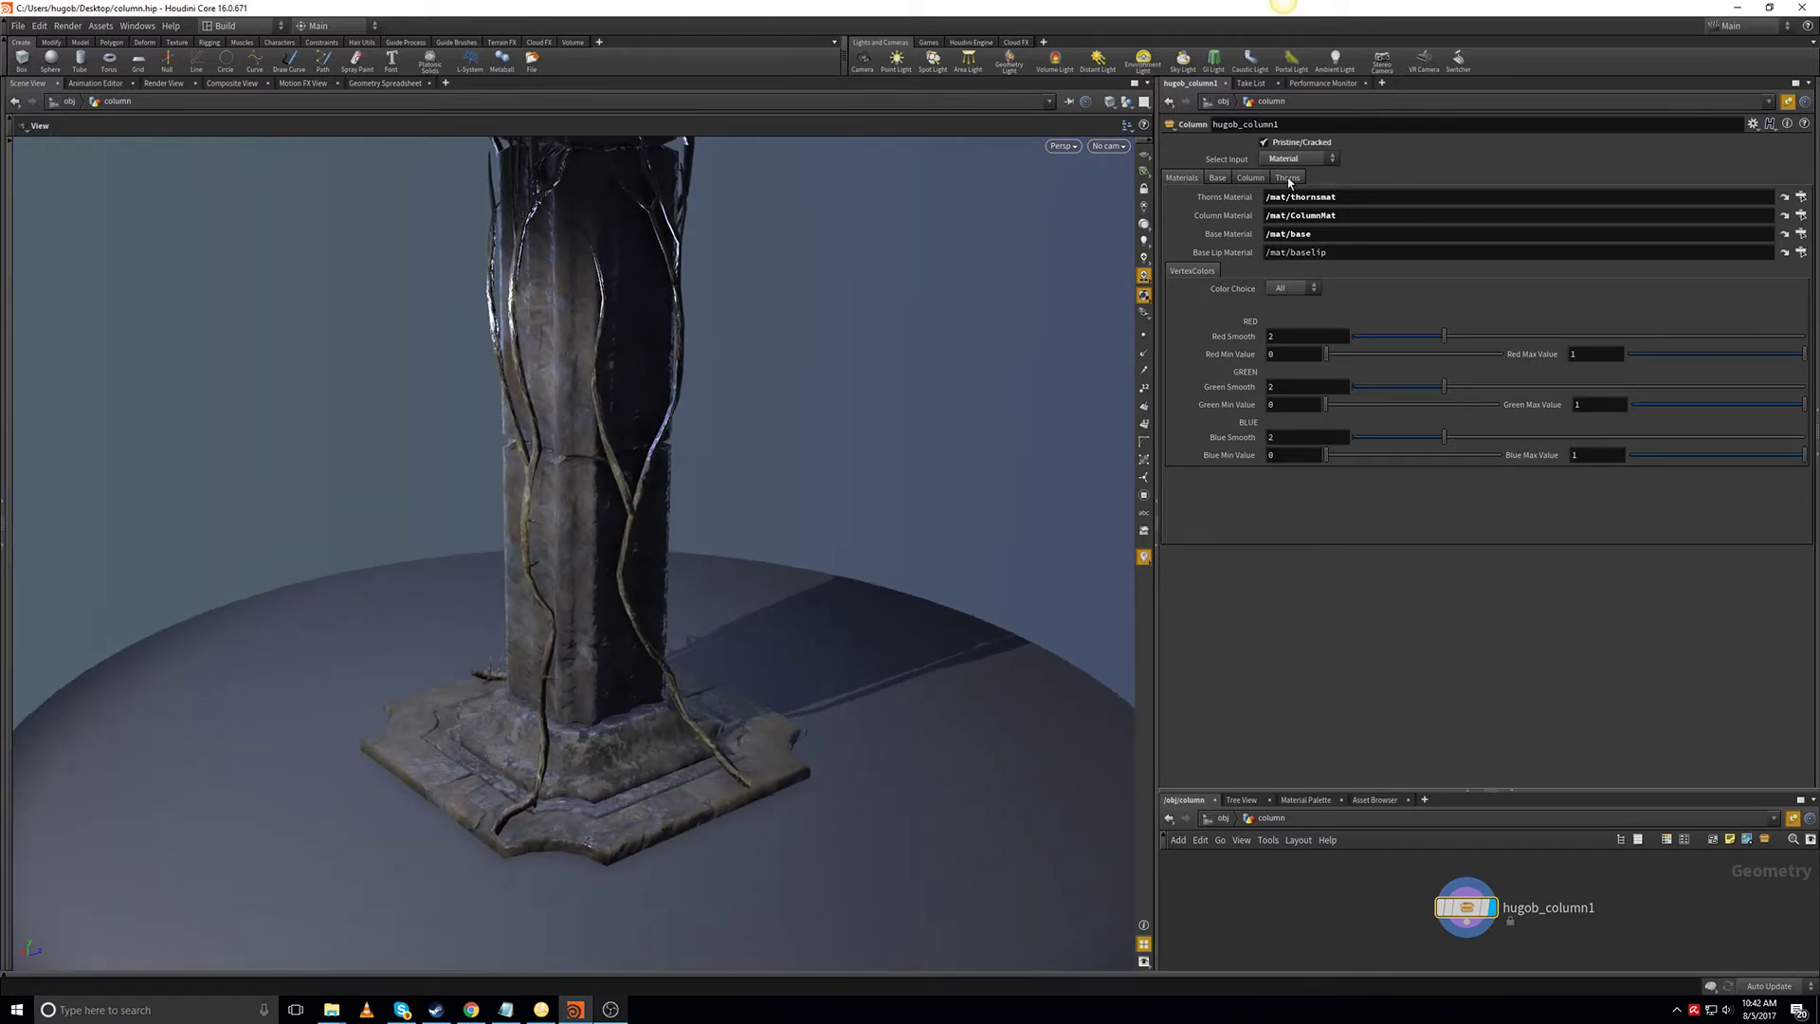
Turn off the thorns so that only the stone column and base are shown.
{"action": "left_click", "coordinate": [1287, 177]}
{"action": "left_click", "coordinate": [1268, 194]}
{"action": "left_click_drag", "start_coordinate": [620, 607], "coordinate": [673, 686]}
{"action": "left_click_drag", "start_coordinate": [732, 788], "coordinate": [710, 537]}
Increase the size of the lip on the column's base slightly.
{"action": "left_click", "coordinate": [1218, 178]}
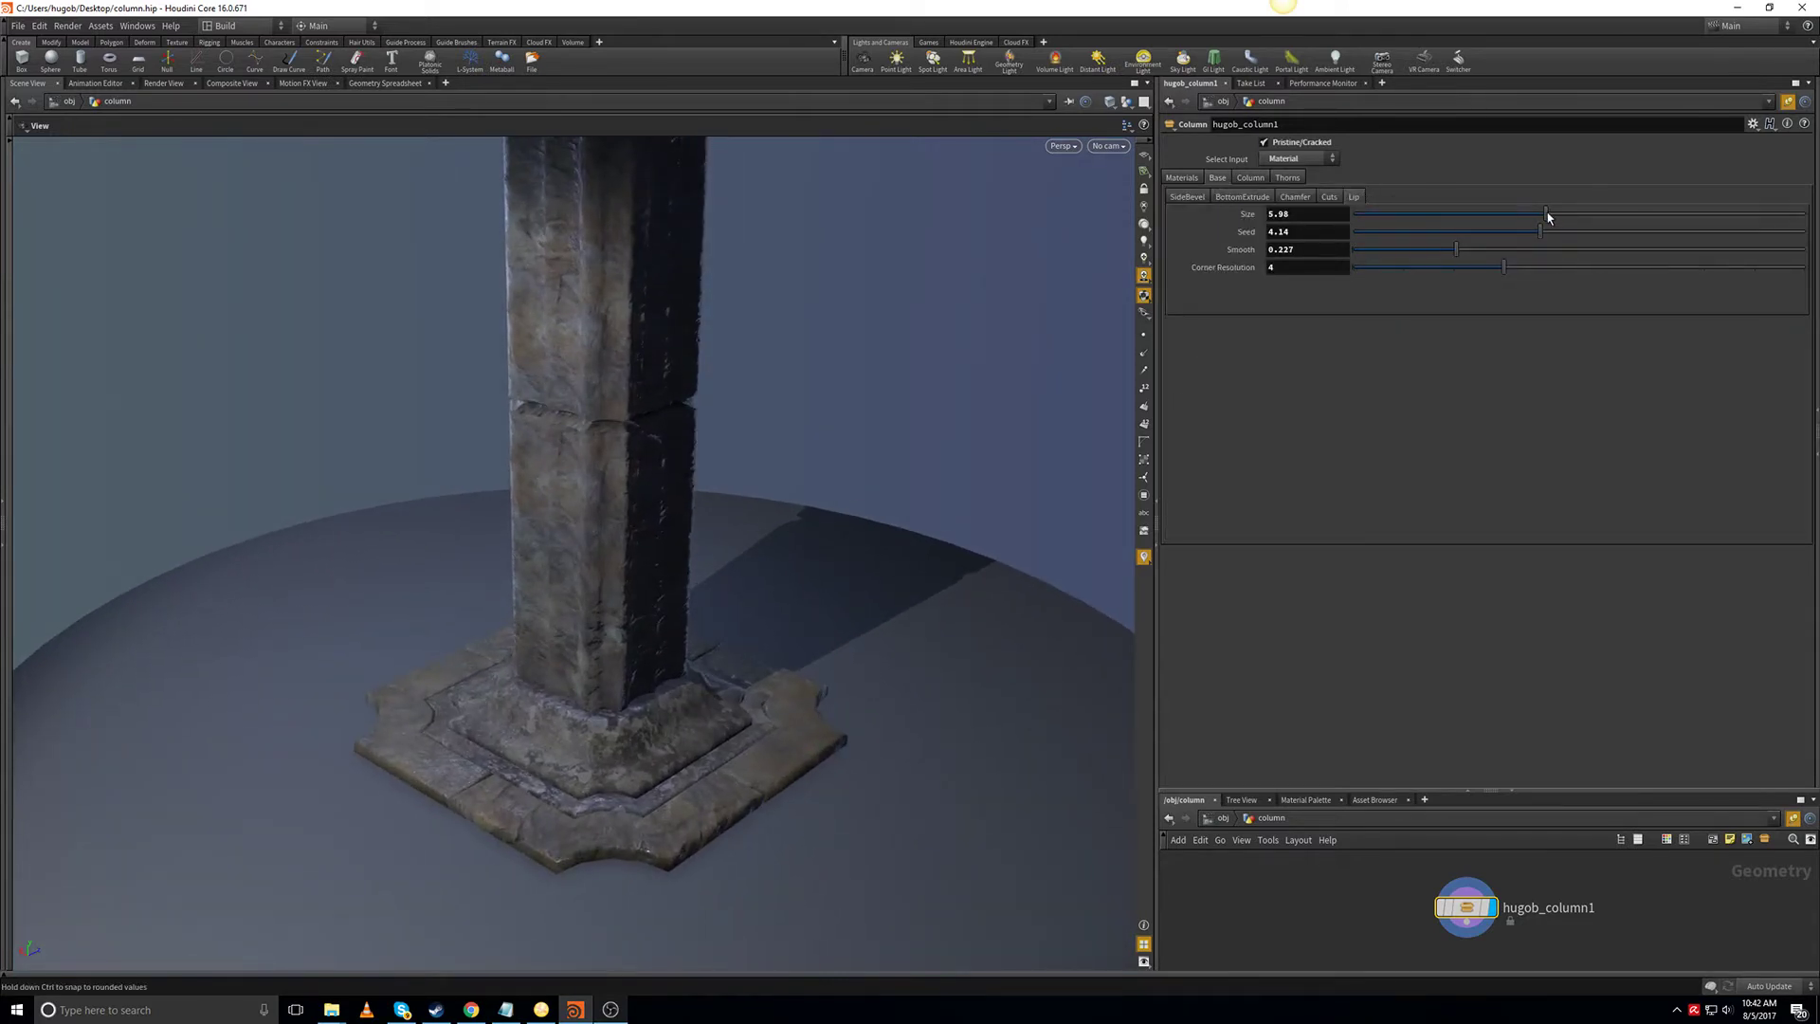
{"action": "mouse_move", "coordinate": [1547, 214]}
{"action": "left_mouse_down"}
{"action": "mouse_move", "coordinate": [1587, 216]}
{"action": "mouse_move", "coordinate": [1513, 226]}
{"action": "mouse_move", "coordinate": [1582, 218]}
{"action": "left_mouse_up"}
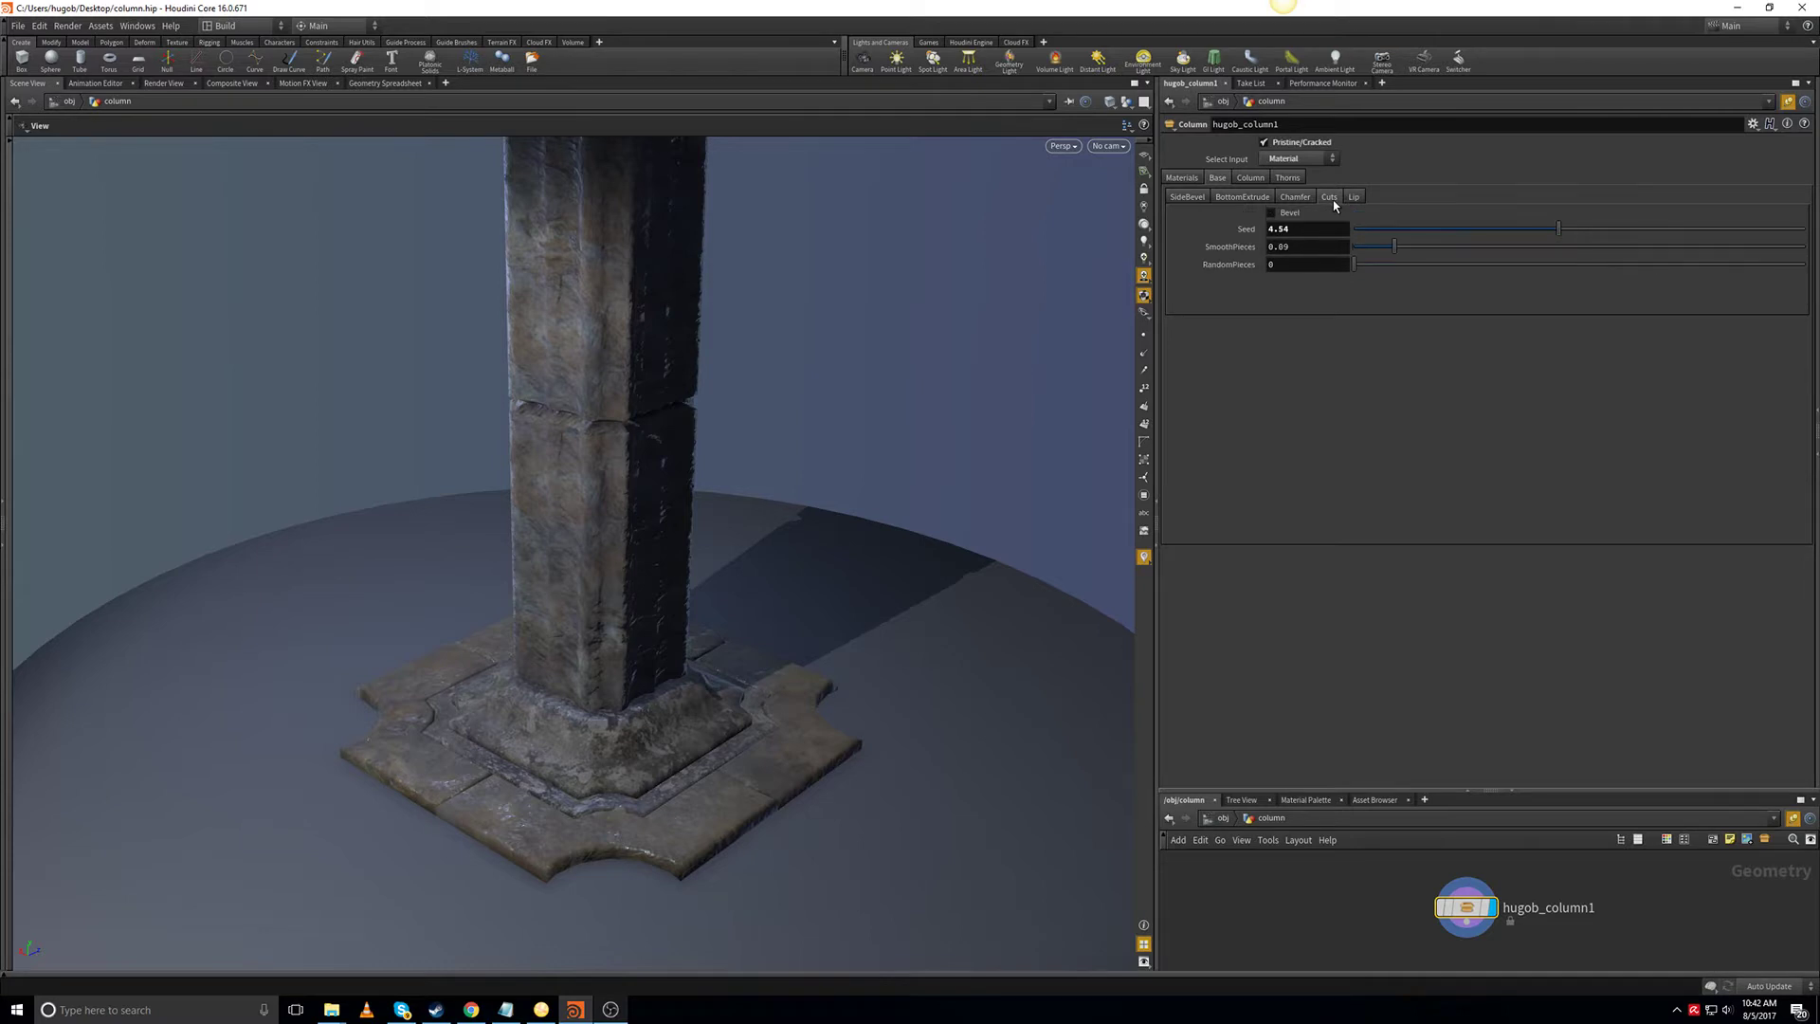
Try a different SideBevel offset on the column's base and undo the change.
{"action": "left_click", "coordinate": [1287, 199]}
{"action": "left_click", "coordinate": [1259, 203]}
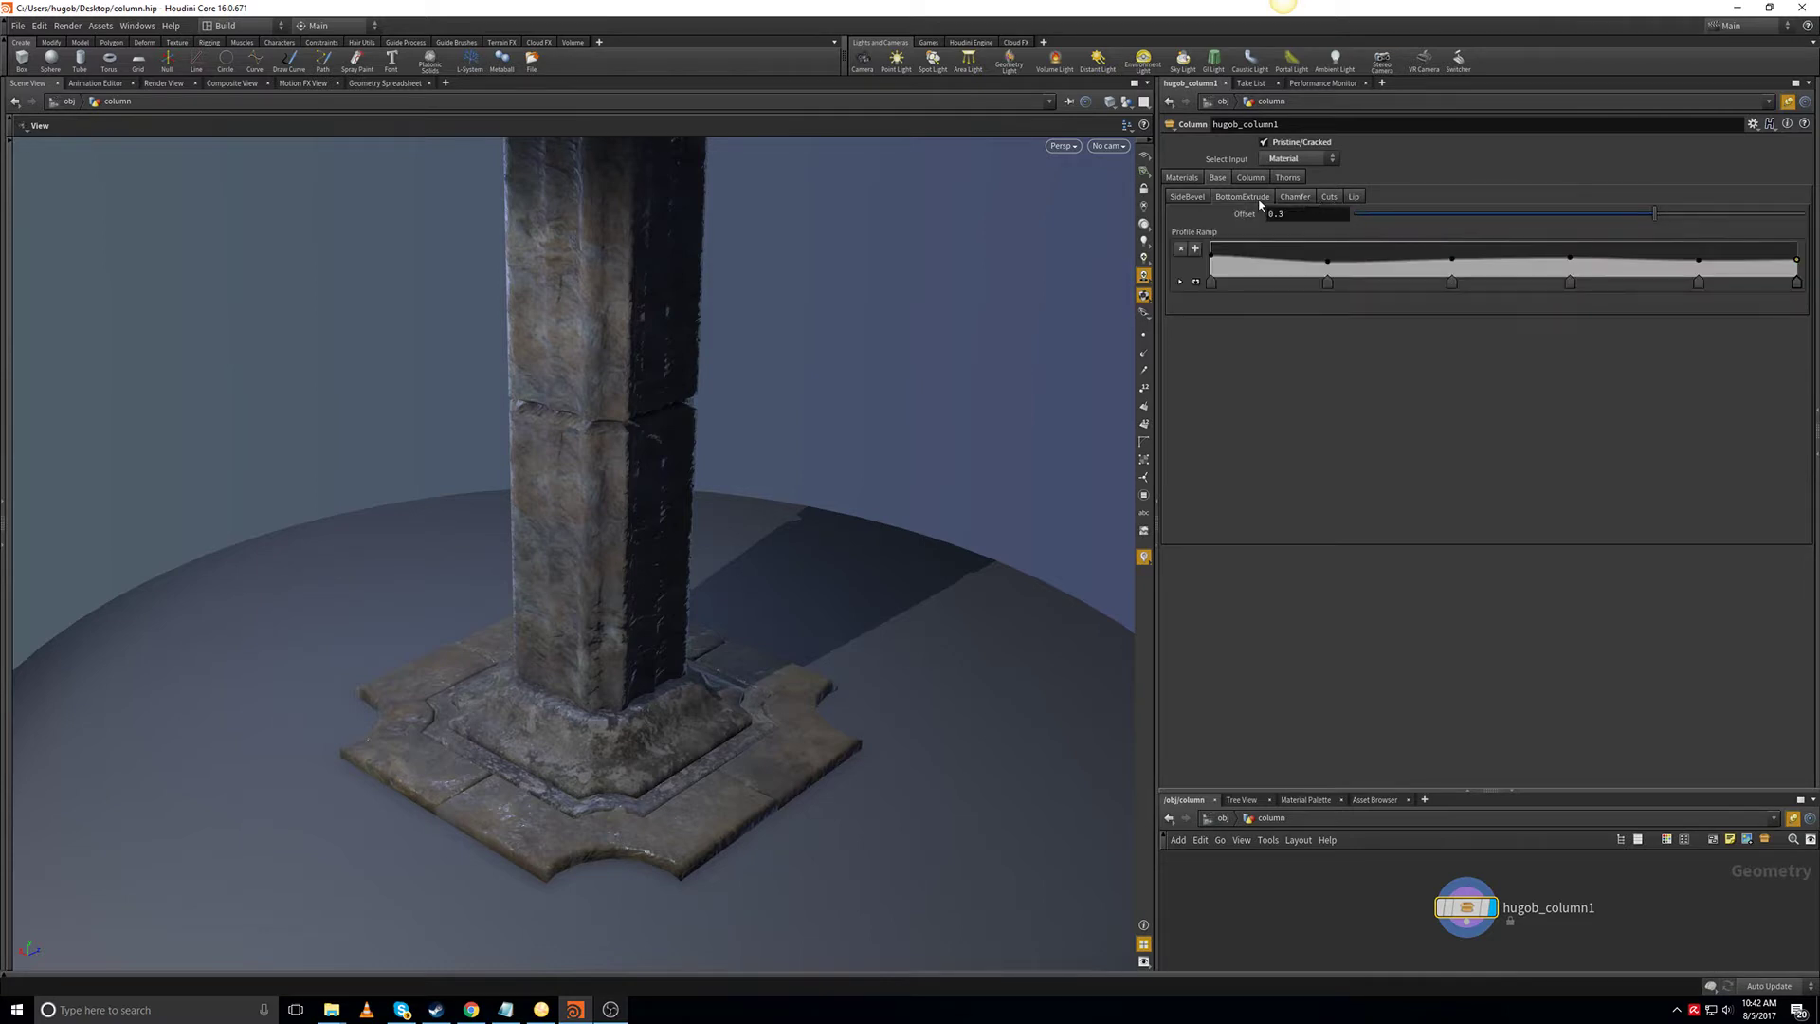
{"action": "left_click", "coordinate": [1178, 201]}
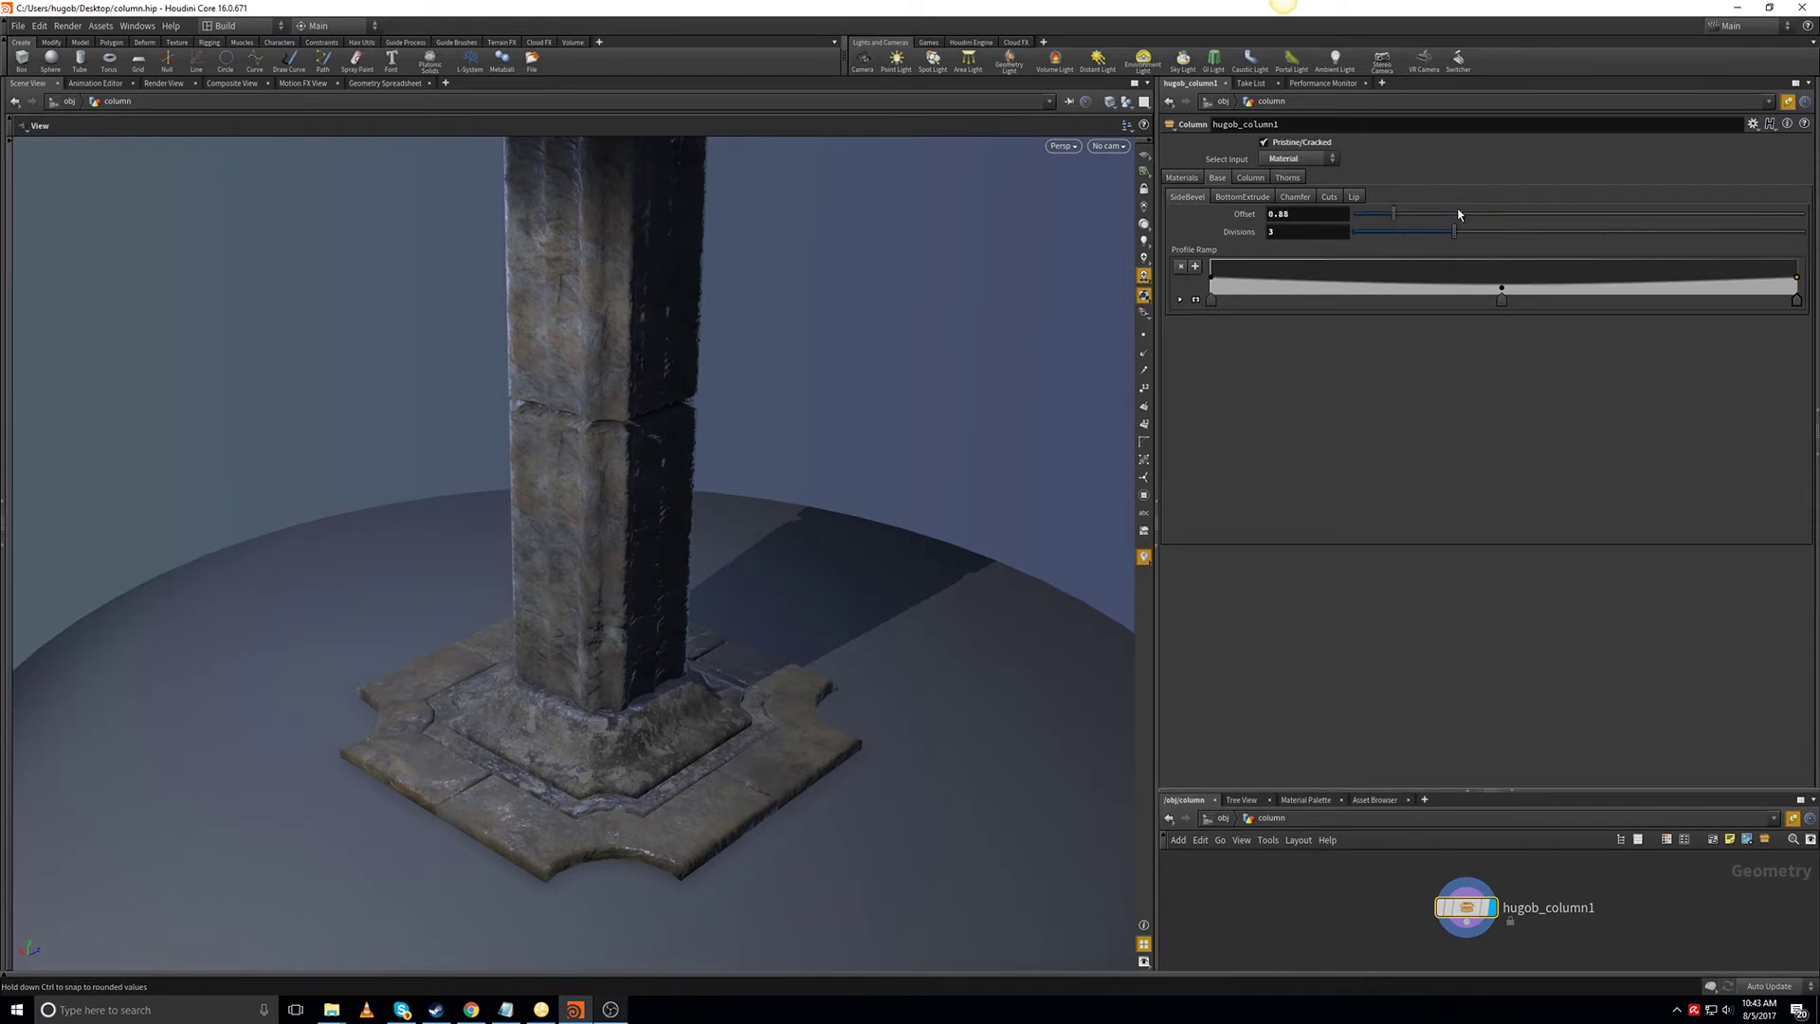
{"action": "mouse_move", "coordinate": [1457, 214]}
{"action": "left_mouse_down"}
{"action": "mouse_move", "coordinate": [1606, 227]}
{"action": "mouse_move", "coordinate": [1459, 230]}
{"action": "left_mouse_up"}
{"action": "key", "text": "ctrl+z"}
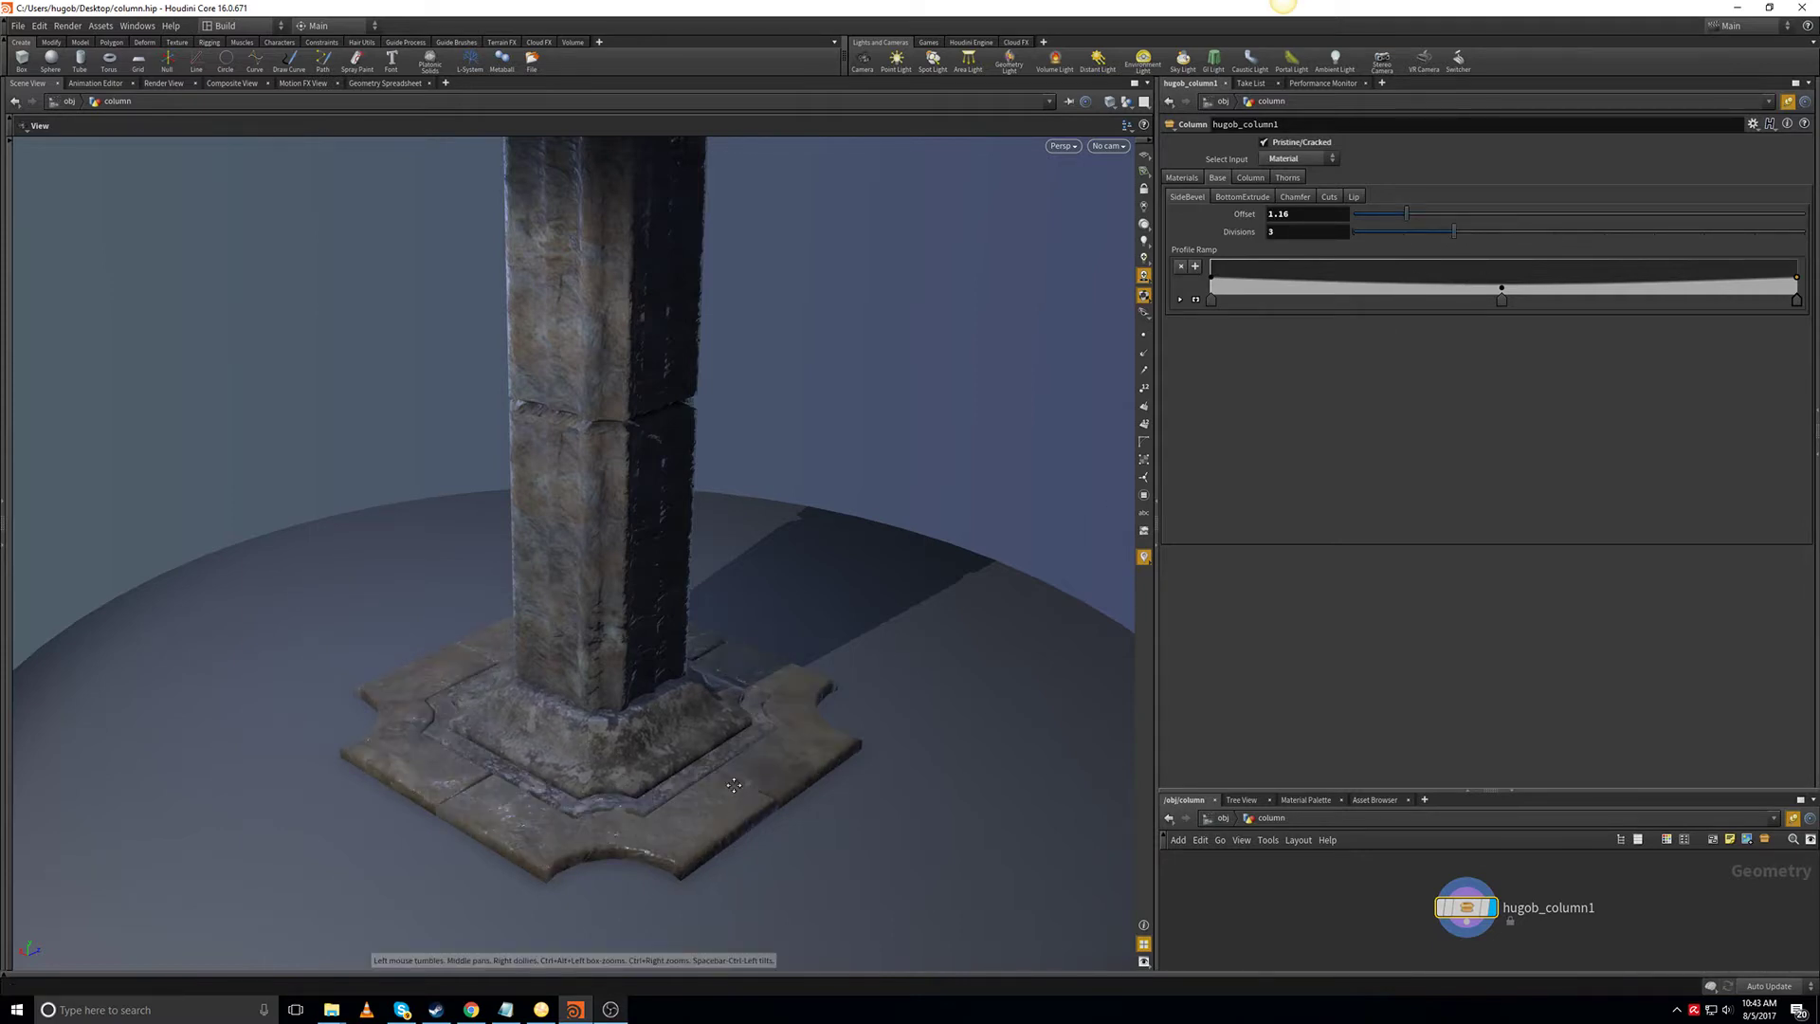
Show the wireframe over the column and set the base's SideBevel divisions to 5.
{"action": "middle_click_drag", "start_coordinate": [714, 711], "coordinate": [727, 642]}
{"action": "right_click_drag", "start_coordinate": [727, 643], "coordinate": [727, 629]}
{"action": "key", "text": "shift+w"}
{"action": "middle_click_drag", "start_coordinate": [759, 724], "coordinate": [764, 686]}
{"action": "right_click_drag", "start_coordinate": [764, 686], "coordinate": [796, 584]}
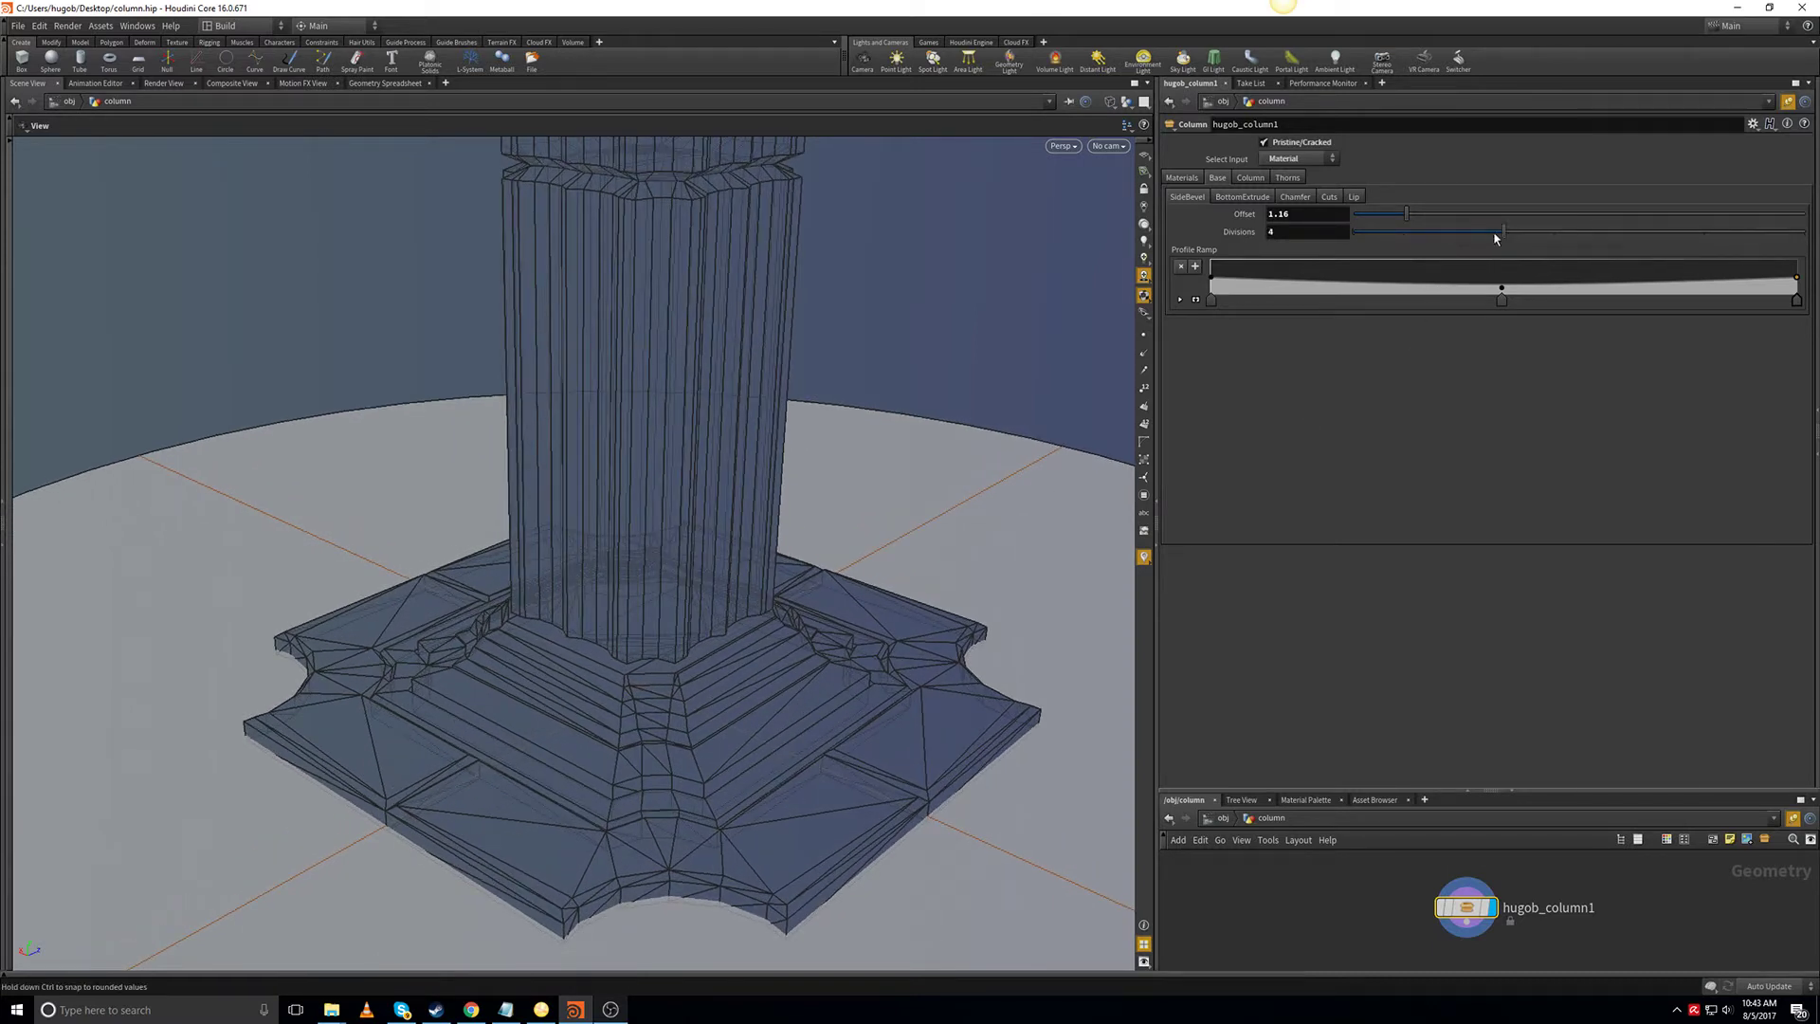
{"action": "left_click_drag", "start_coordinate": [1495, 235], "coordinate": [1574, 220]}
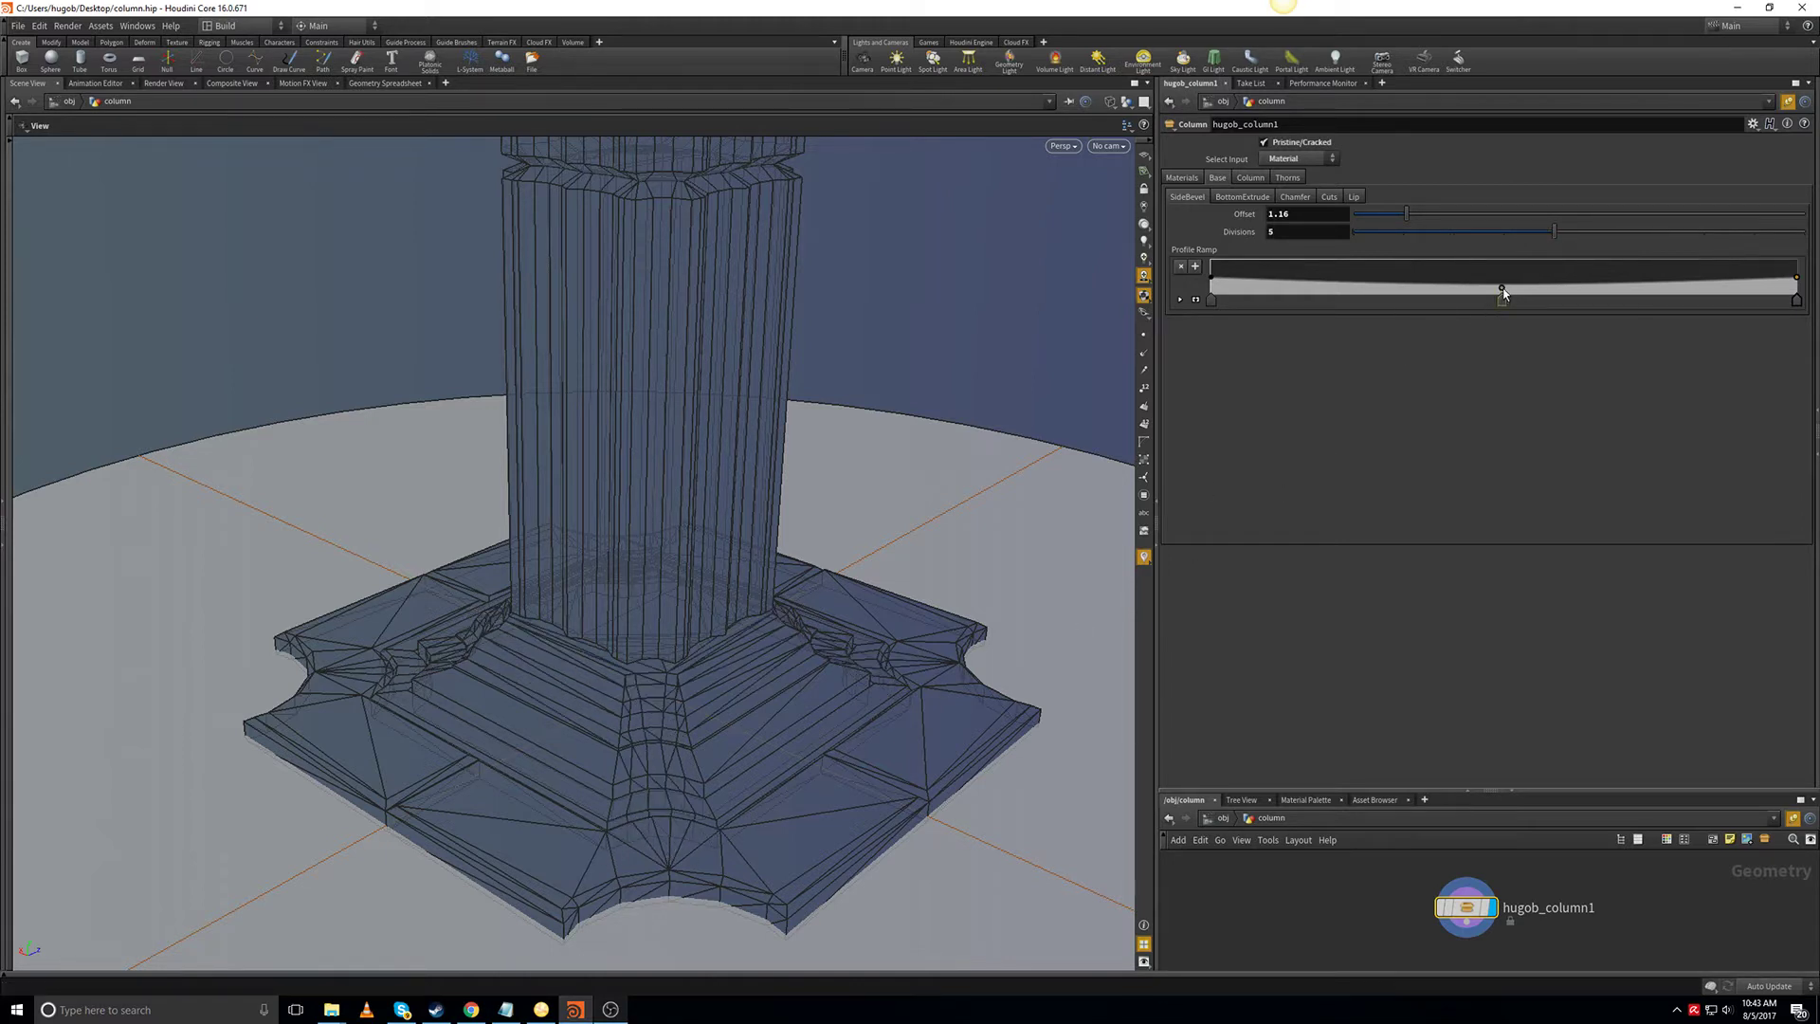
Try lowering the middle point of the base's SideBevel profile ramp and undo it.
{"action": "mouse_move", "coordinate": [1502, 289]}
{"action": "left_mouse_down"}
{"action": "mouse_move", "coordinate": [1503, 237]}
{"action": "mouse_move", "coordinate": [1506, 310]}
{"action": "left_mouse_up"}
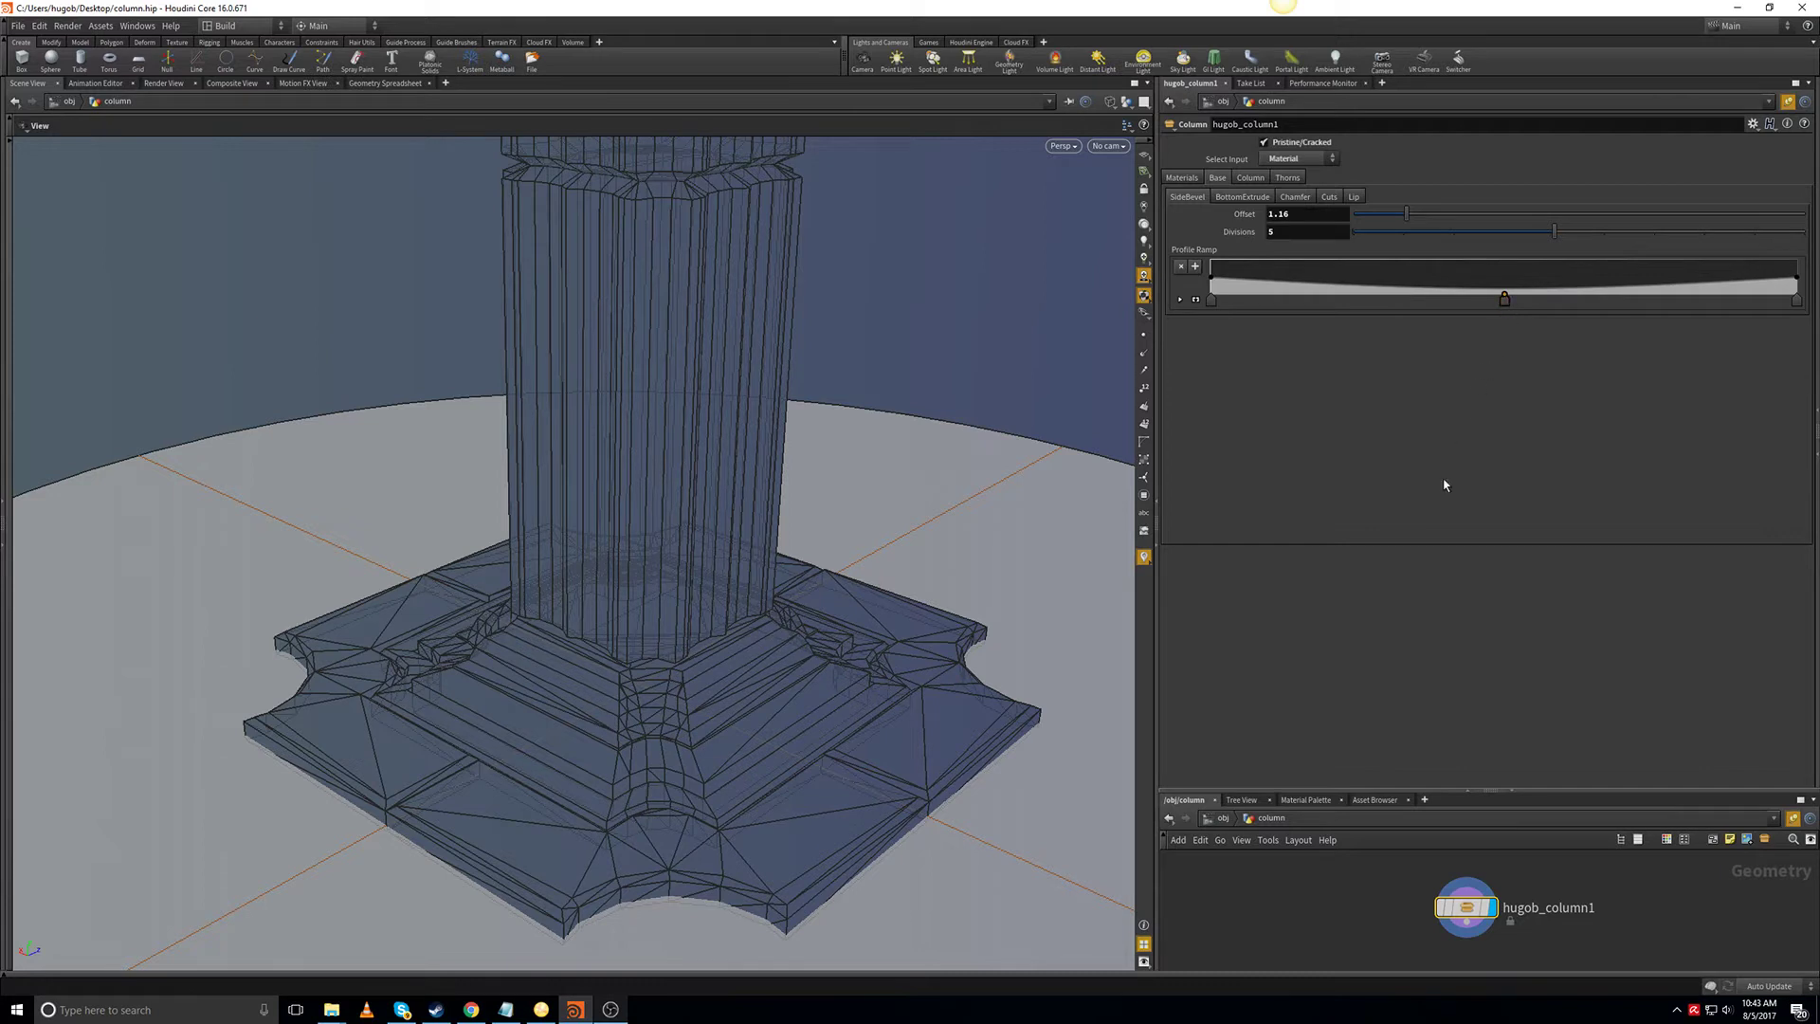
{"action": "key", "text": "ctrl+z"}
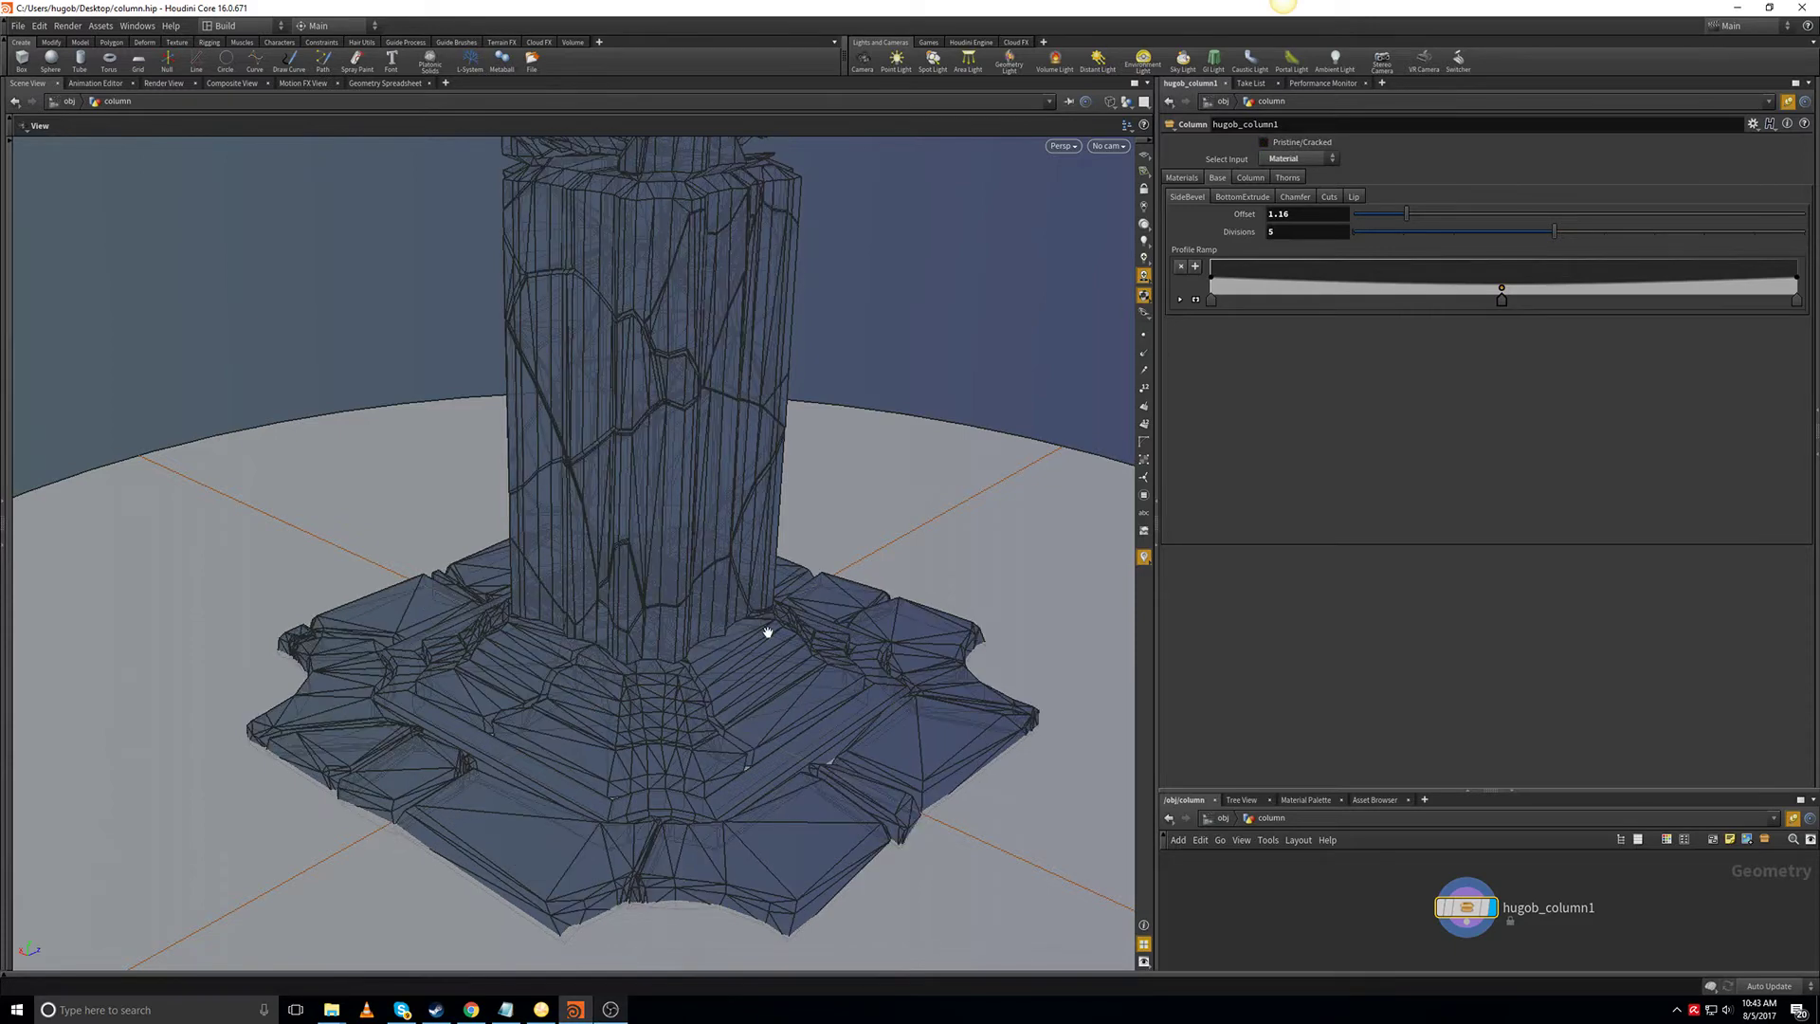
Switch back to the cracked column and display it fully shaded without wireframe.
{"action": "key", "text": "w"}
{"action": "right_click_drag", "start_coordinate": [733, 559], "coordinate": [745, 754]}
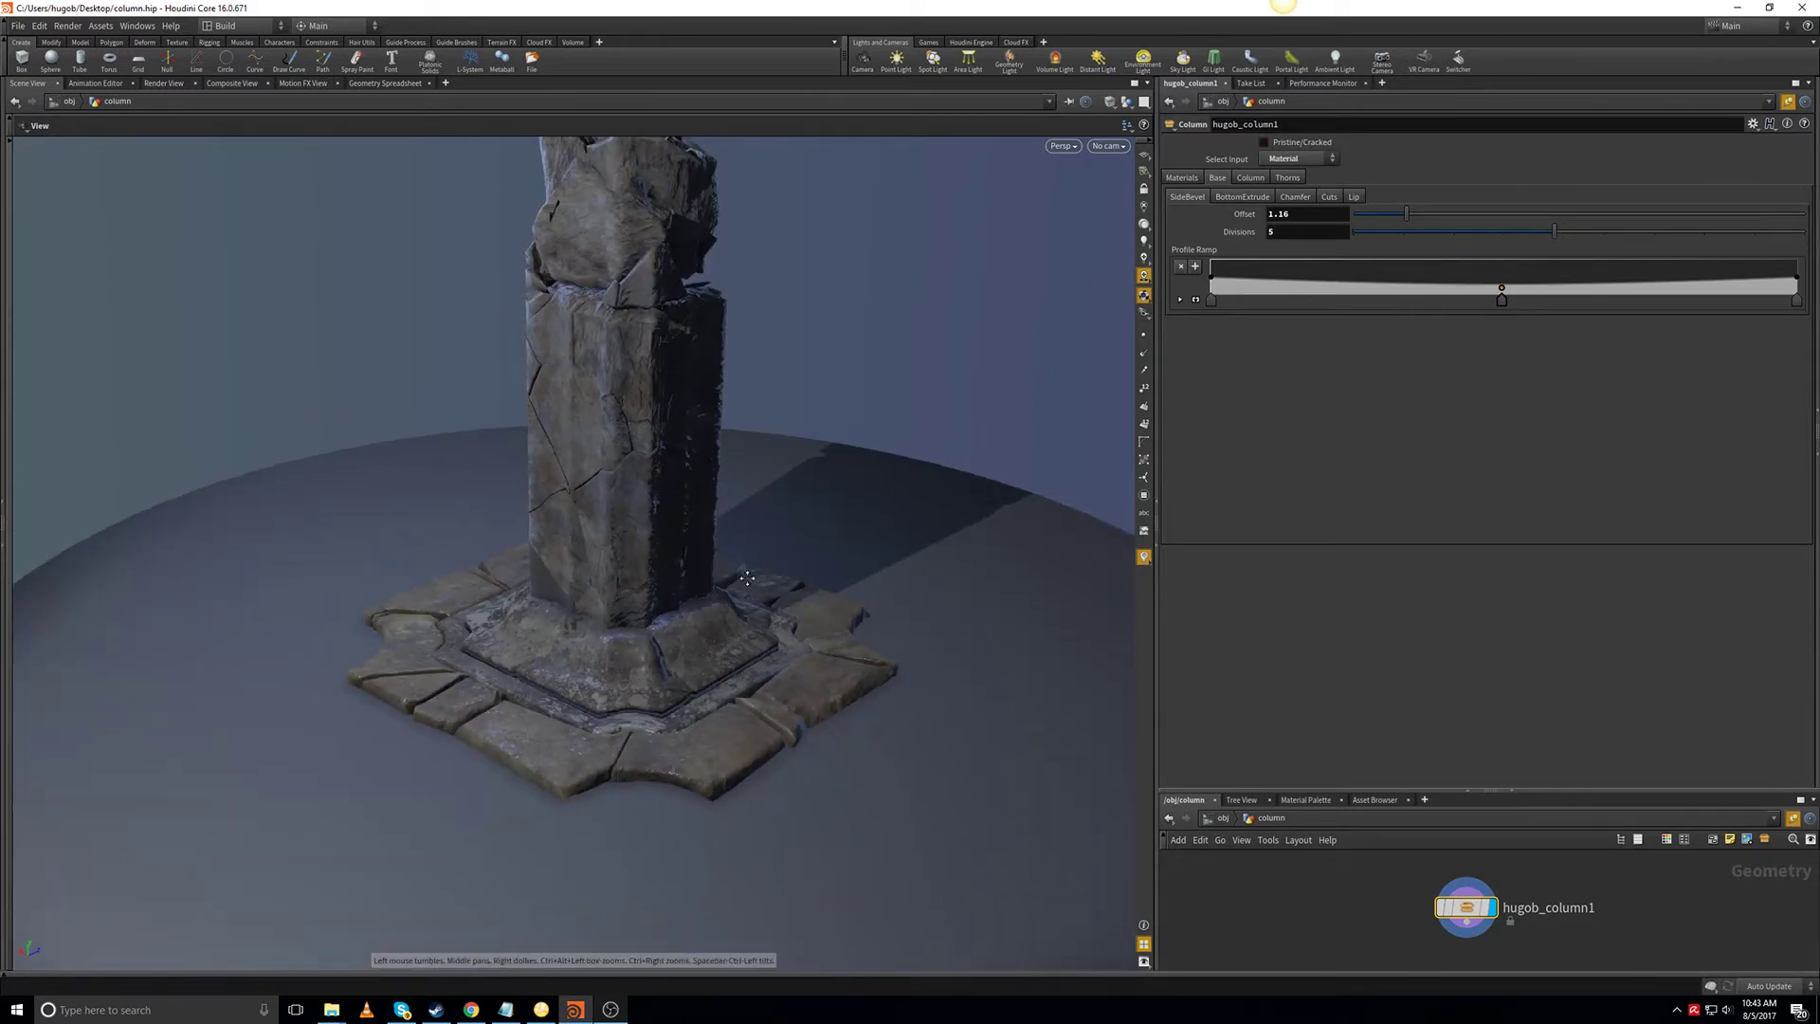
{"action": "middle_click_drag", "start_coordinate": [754, 549], "coordinate": [777, 629]}
{"action": "mouse_move", "coordinate": [776, 629]}
{"action": "left_mouse_down"}
{"action": "mouse_move", "coordinate": [694, 626]}
{"action": "mouse_move", "coordinate": [755, 629]}
{"action": "left_mouse_up"}
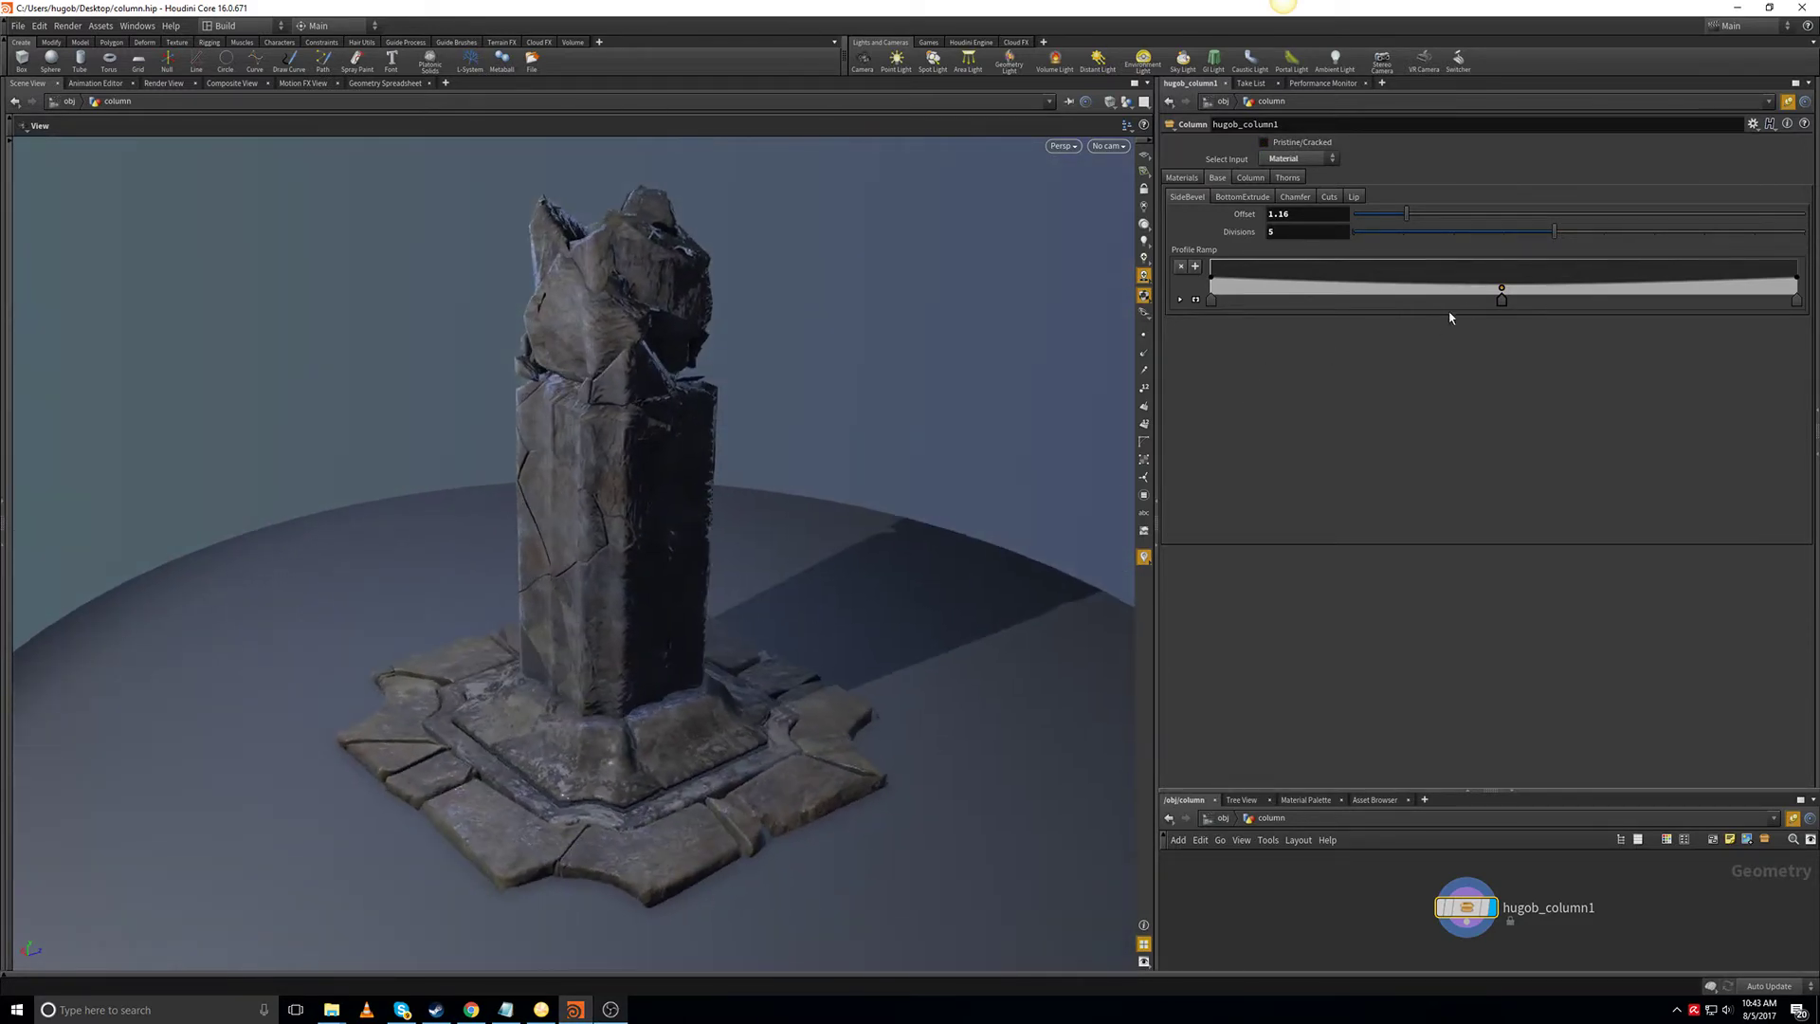
Turn the thorns back on and inspect how they wrap around the cracked column.
{"action": "left_click_drag", "start_coordinate": [929, 512], "coordinate": [611, 719]}
{"action": "left_click", "coordinate": [1289, 178]}
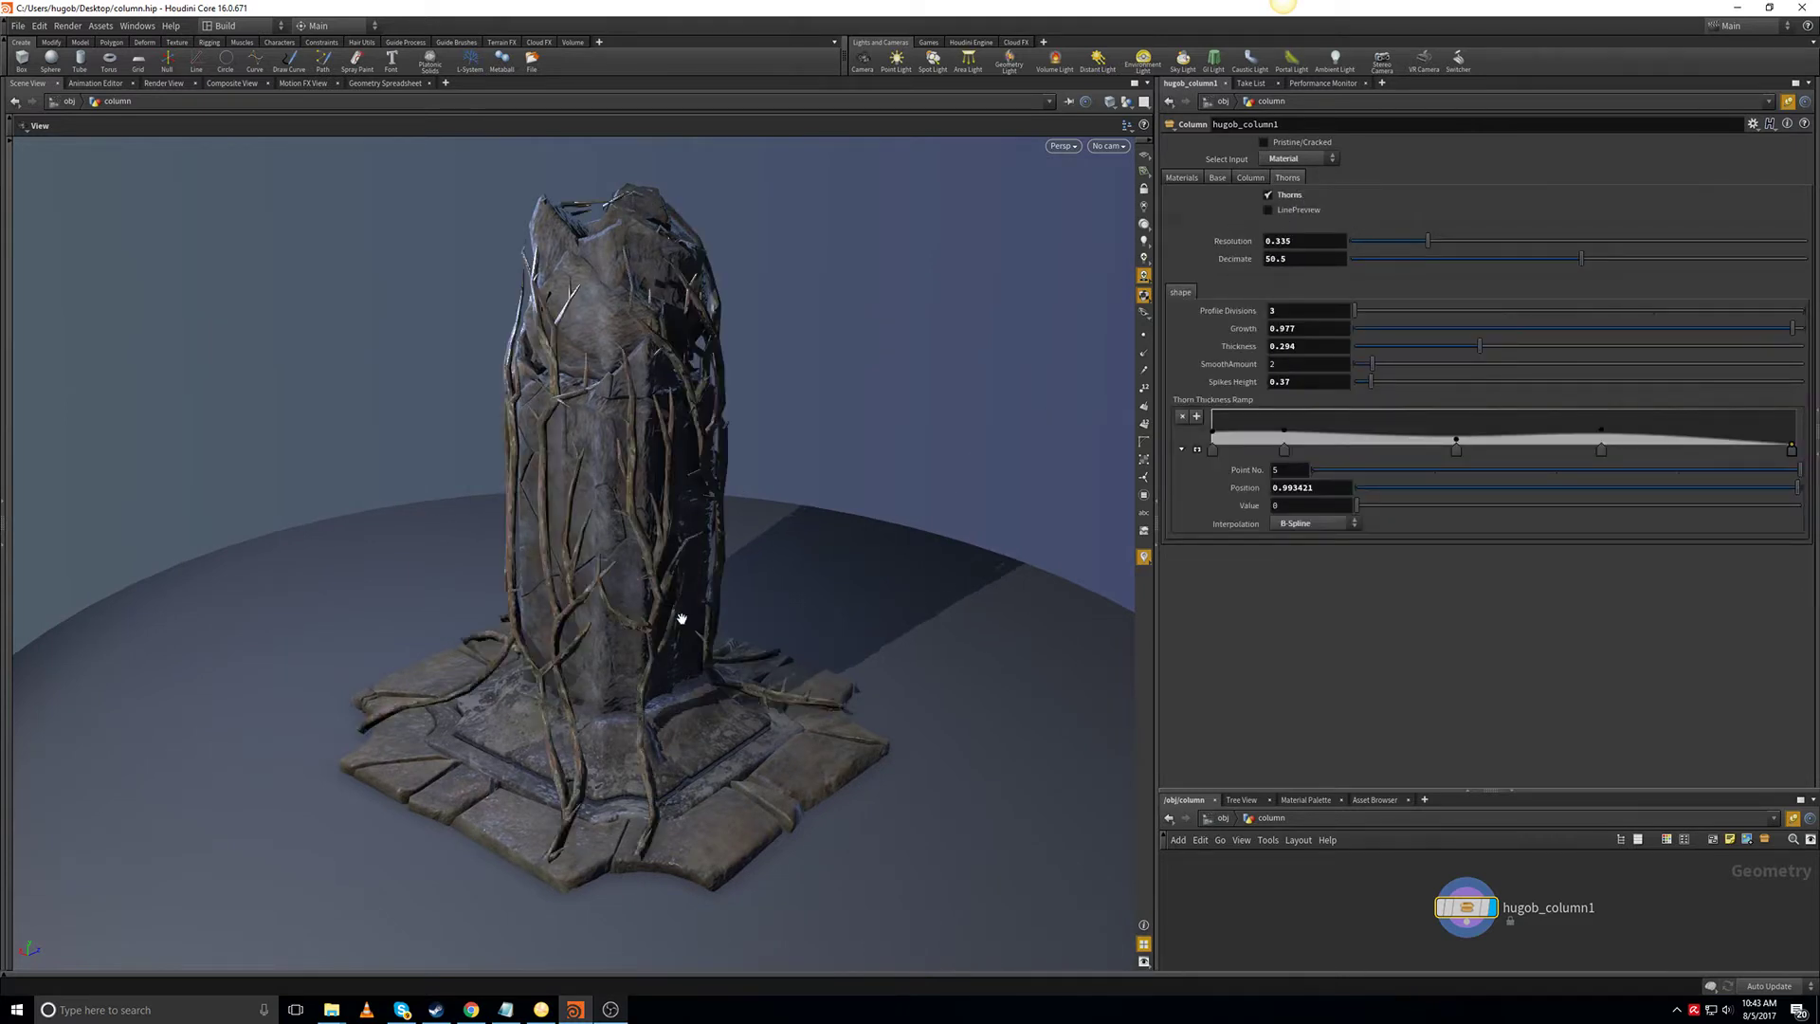
{"action": "left_click_drag", "start_coordinate": [748, 667], "coordinate": [743, 622]}
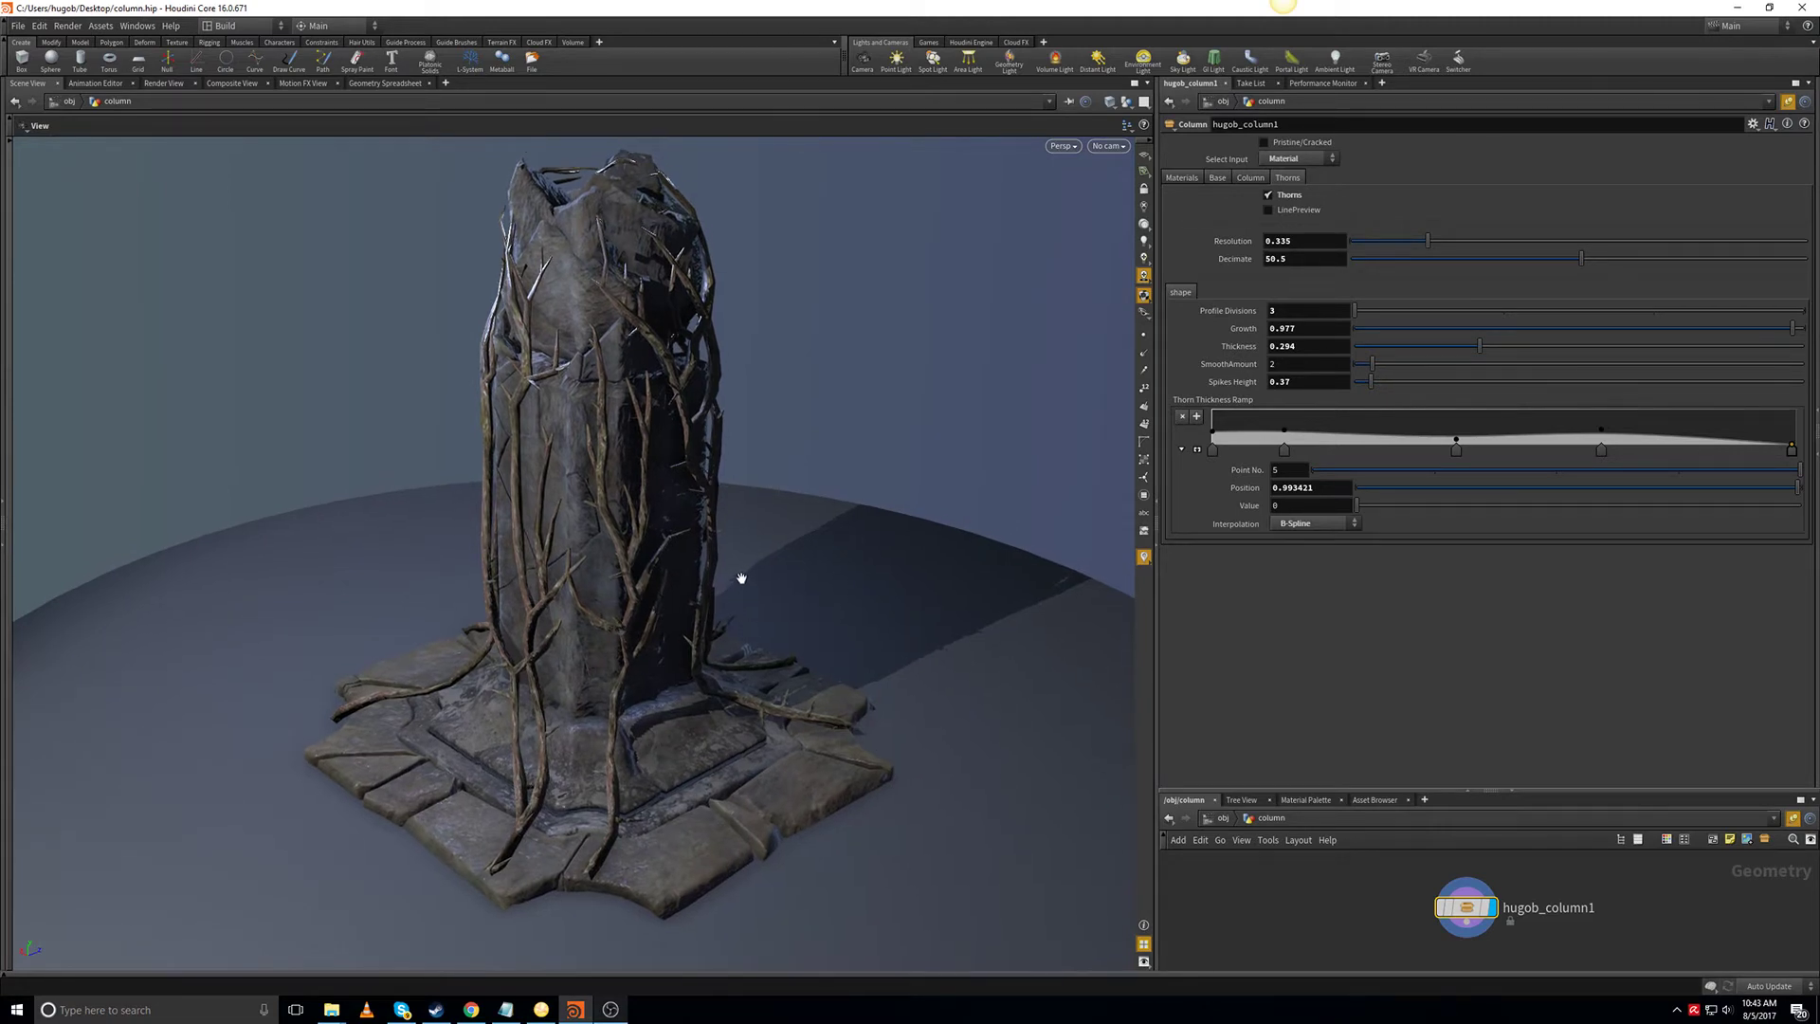
Display the column's vertex colors and disable the specular lighting component in the viewport.
{"action": "left_click", "coordinate": [1180, 177]}
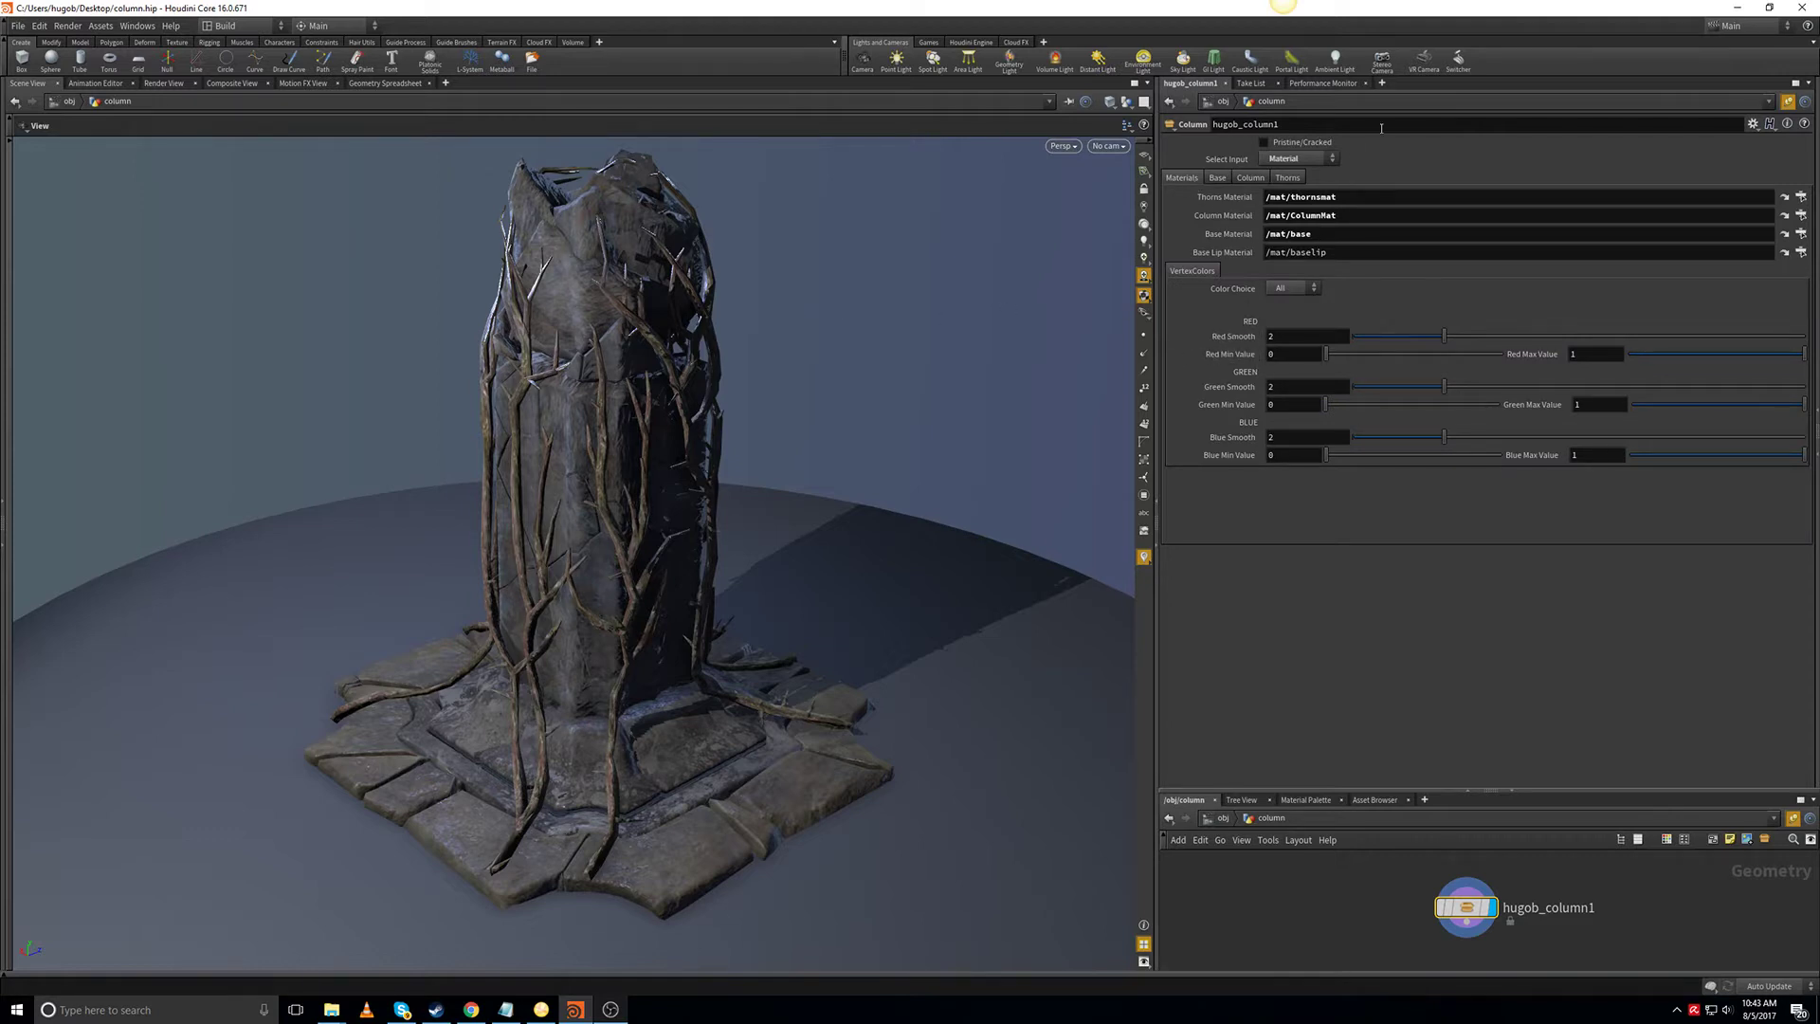
{"action": "left_click", "coordinate": [1332, 159]}
{"action": "left_click", "coordinate": [1302, 177]}
{"action": "right_click", "coordinate": [1144, 276]}
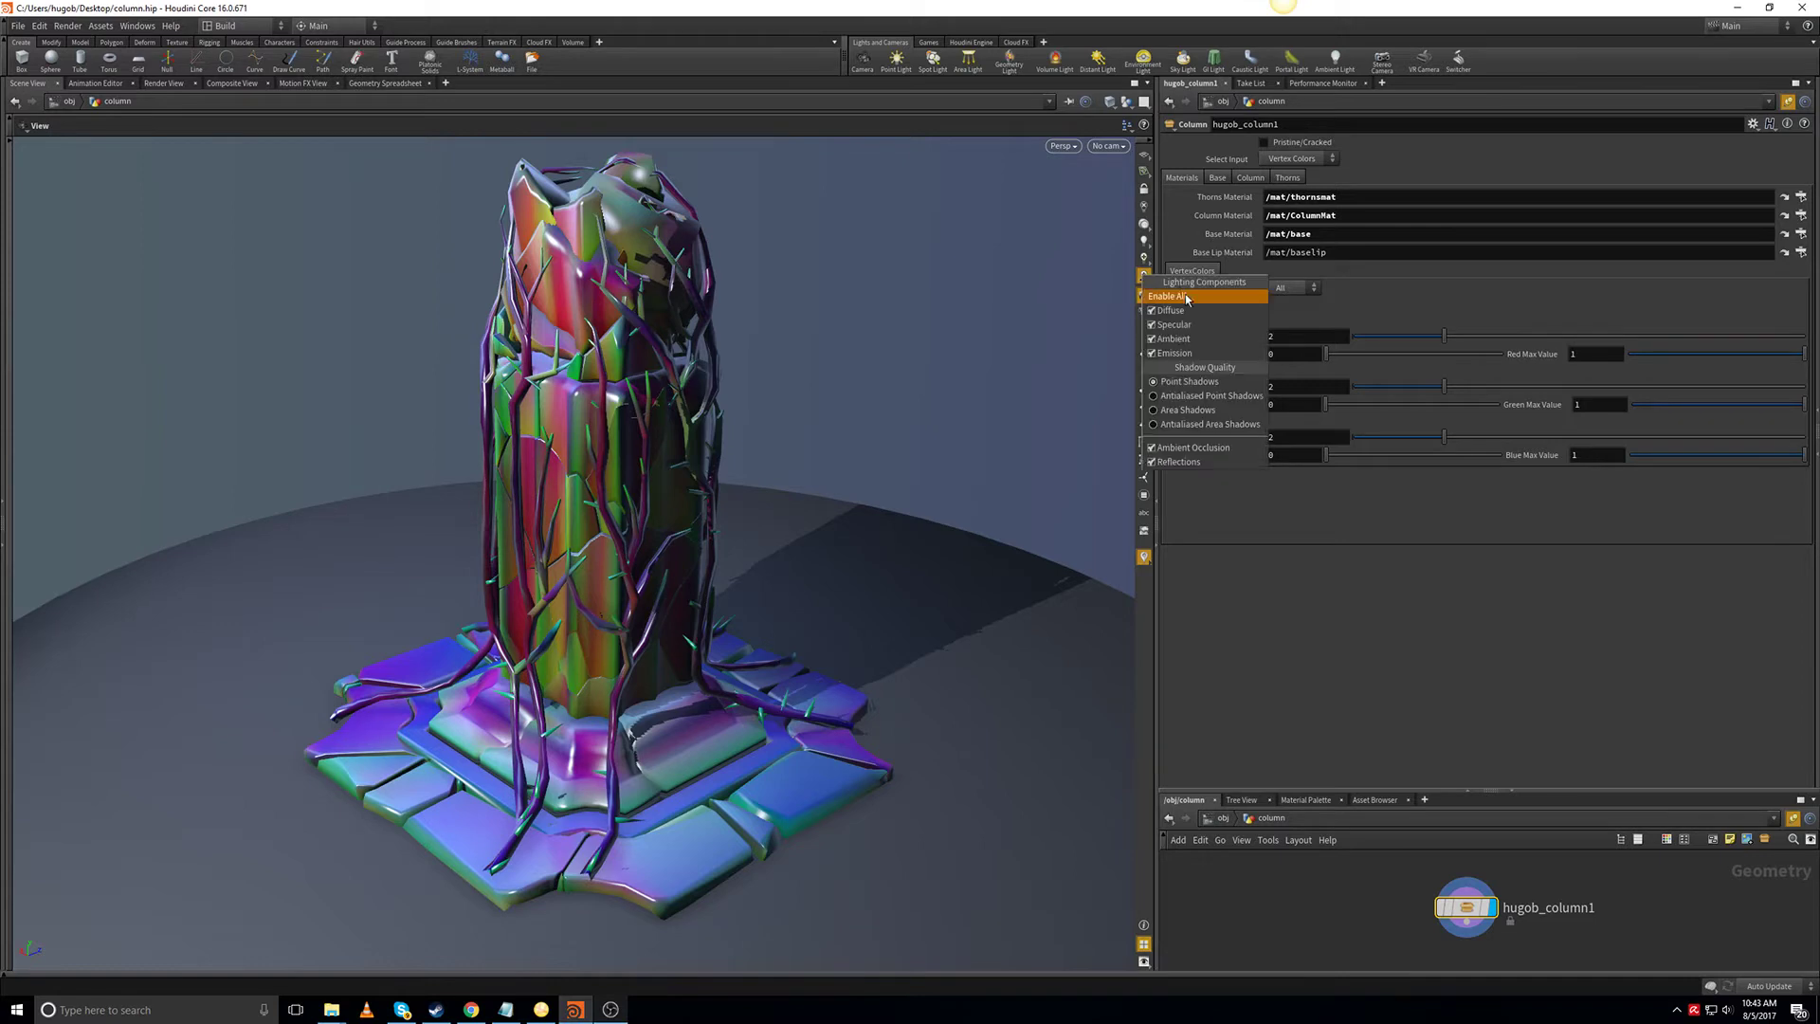
{"action": "left_click", "coordinate": [1173, 324]}
{"action": "left_click_drag", "start_coordinate": [873, 351], "coordinate": [885, 398]}
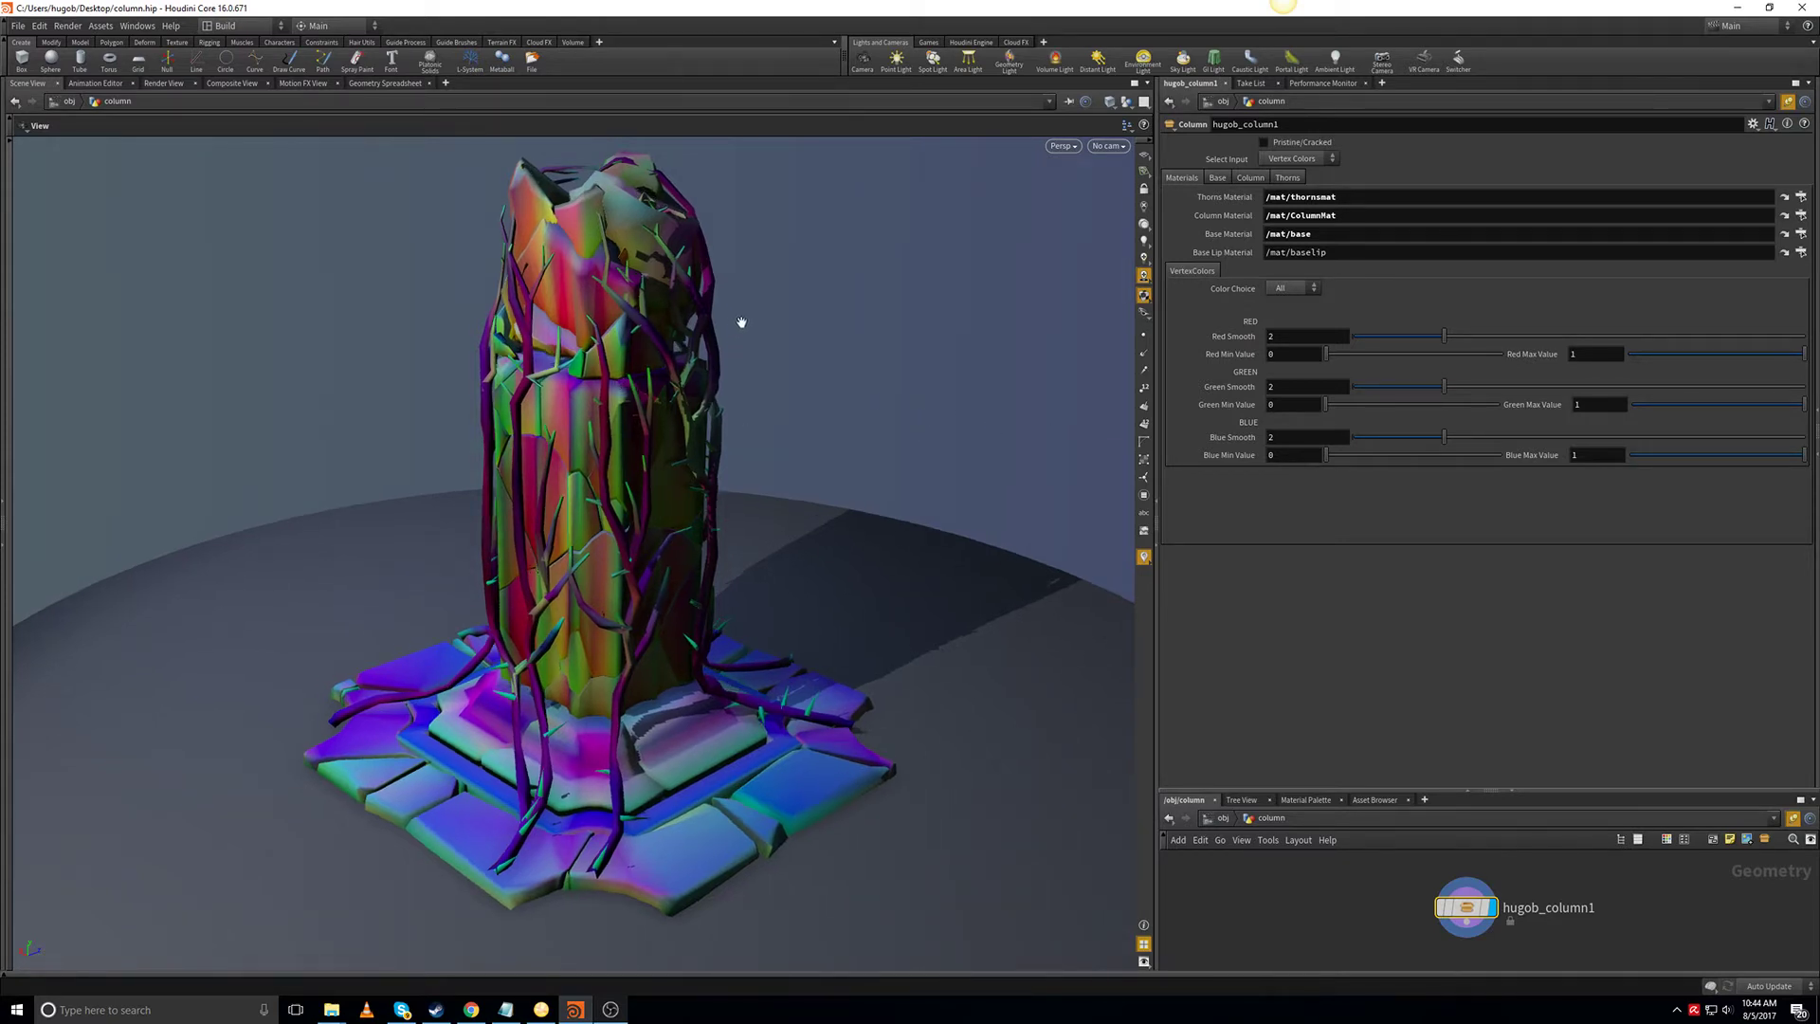
{"action": "left_click_drag", "start_coordinate": [736, 321], "coordinate": [788, 350]}
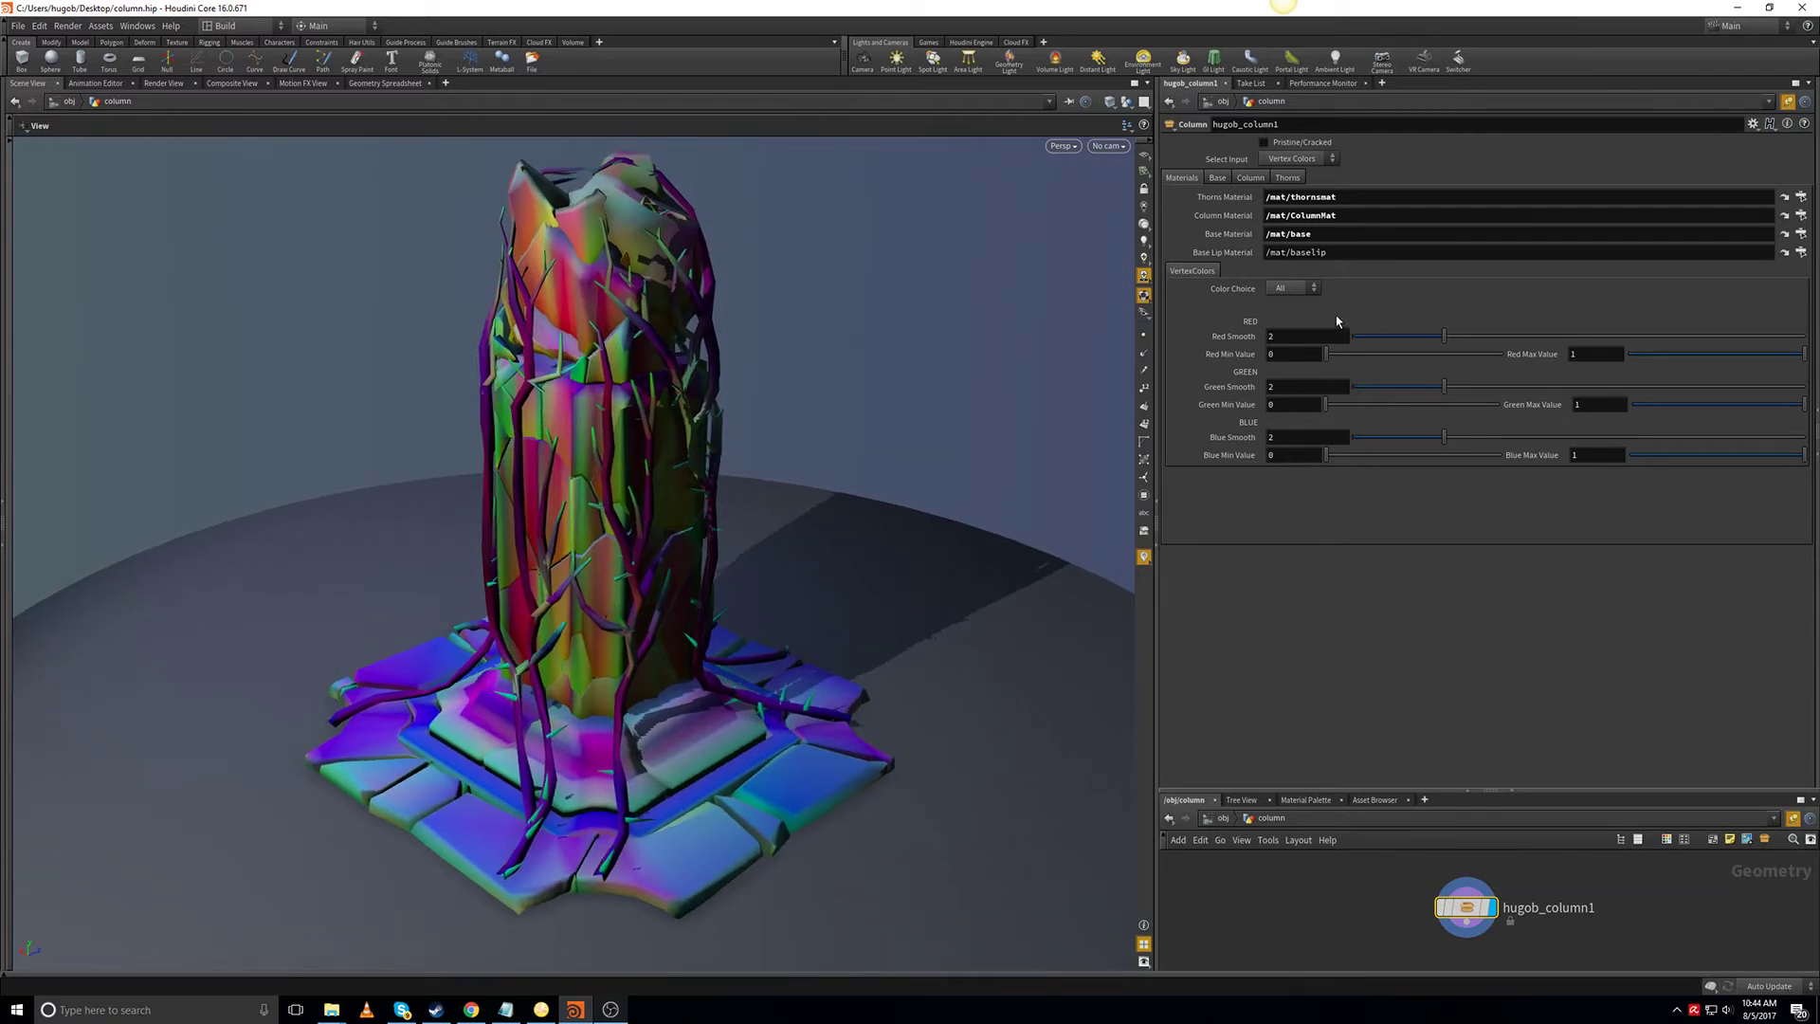
Isolate the red vertex color and set Red Smooth to 2.74 and Red Min Value to 0.593.
{"action": "left_click", "coordinate": [1301, 289]}
{"action": "left_click", "coordinate": [1299, 314]}
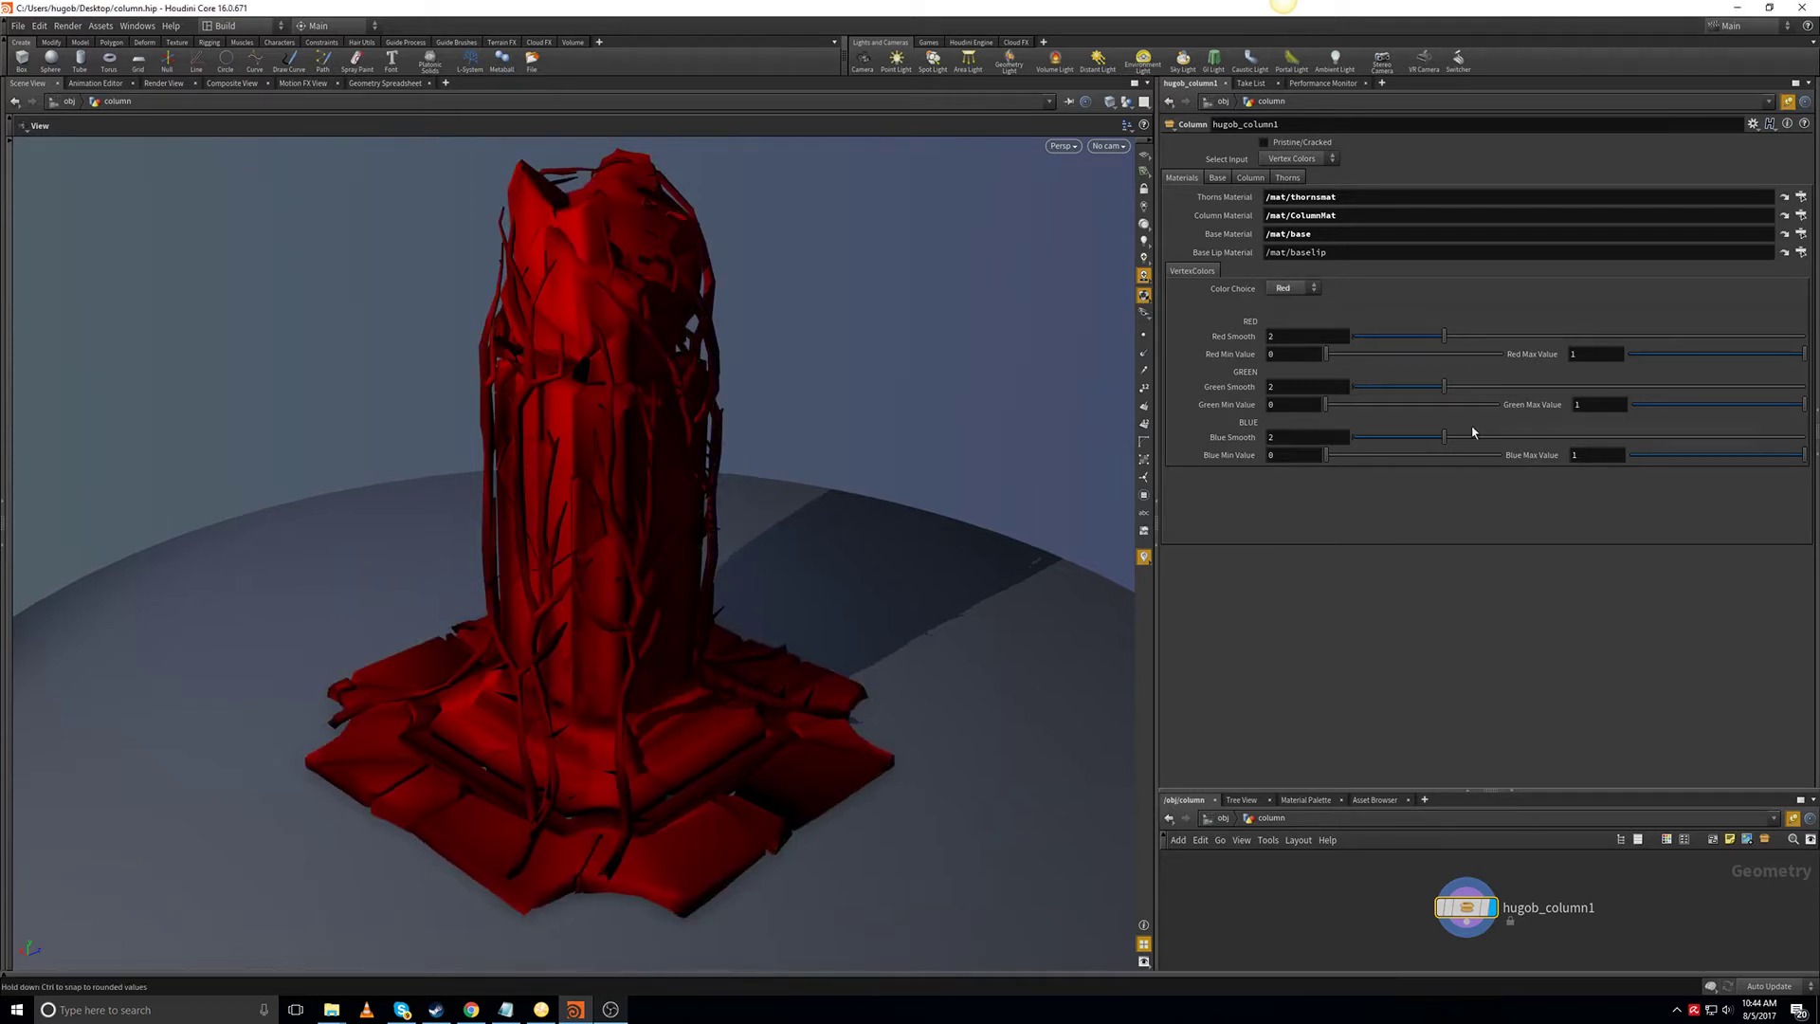
{"action": "left_click_drag", "start_coordinate": [1420, 342], "coordinate": [1206, 345]}
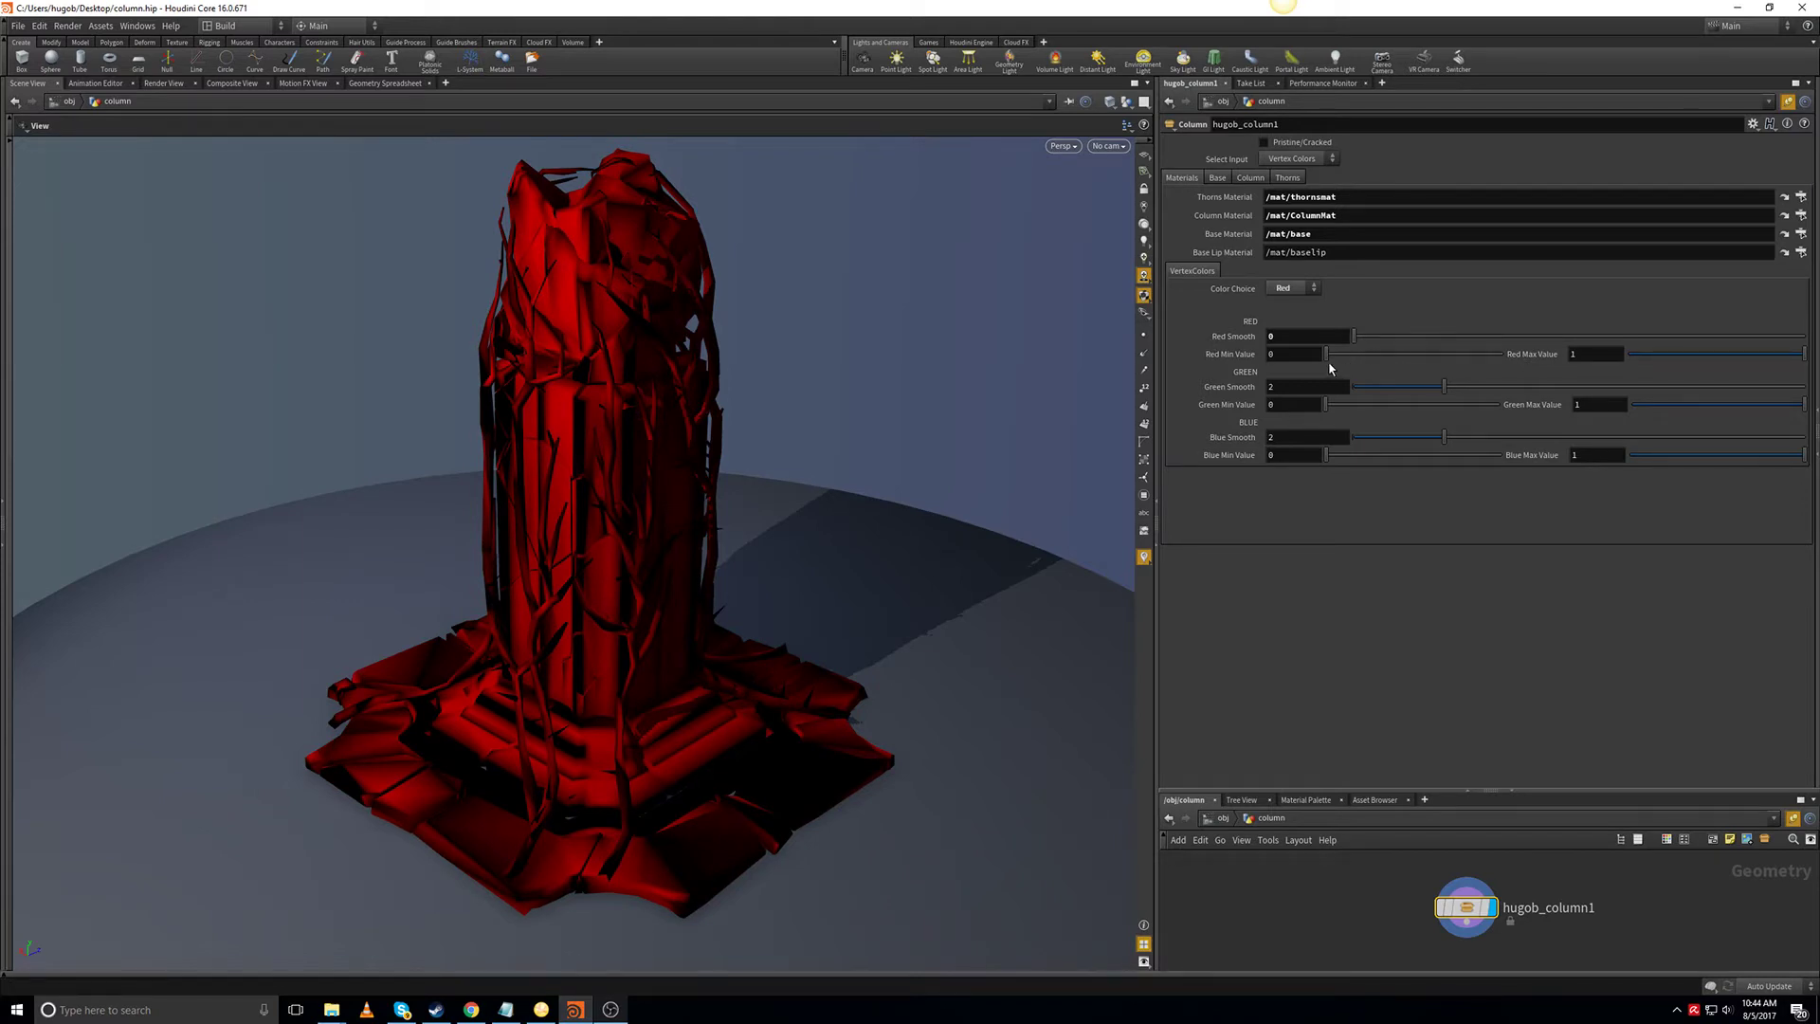
{"action": "left_click_drag", "start_coordinate": [1353, 341], "coordinate": [1478, 346]}
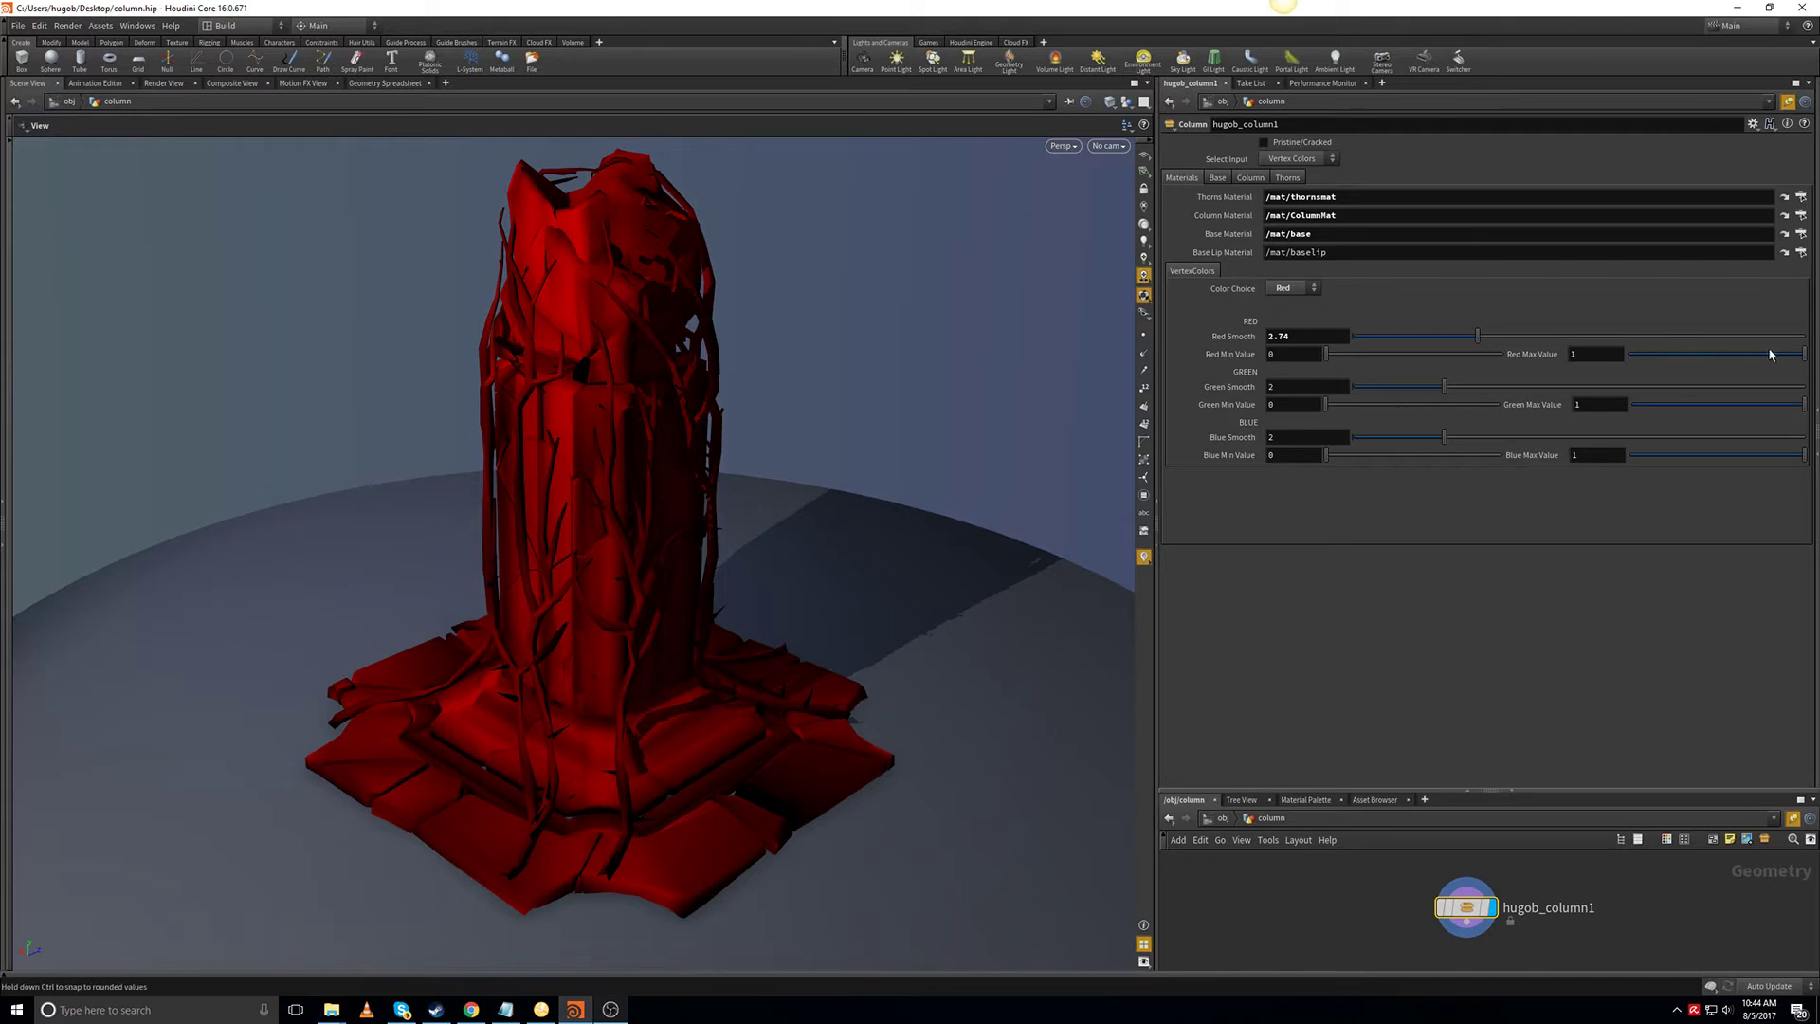
{"action": "mouse_move", "coordinate": [1800, 354]}
{"action": "left_mouse_down"}
{"action": "mouse_move", "coordinate": [1645, 359]}
{"action": "mouse_move", "coordinate": [1806, 358]}
{"action": "left_mouse_up"}
{"action": "mouse_move", "coordinate": [1337, 359]}
{"action": "left_mouse_down"}
{"action": "mouse_move", "coordinate": [1446, 359]}
{"action": "mouse_move", "coordinate": [1430, 358]}
{"action": "left_mouse_up"}
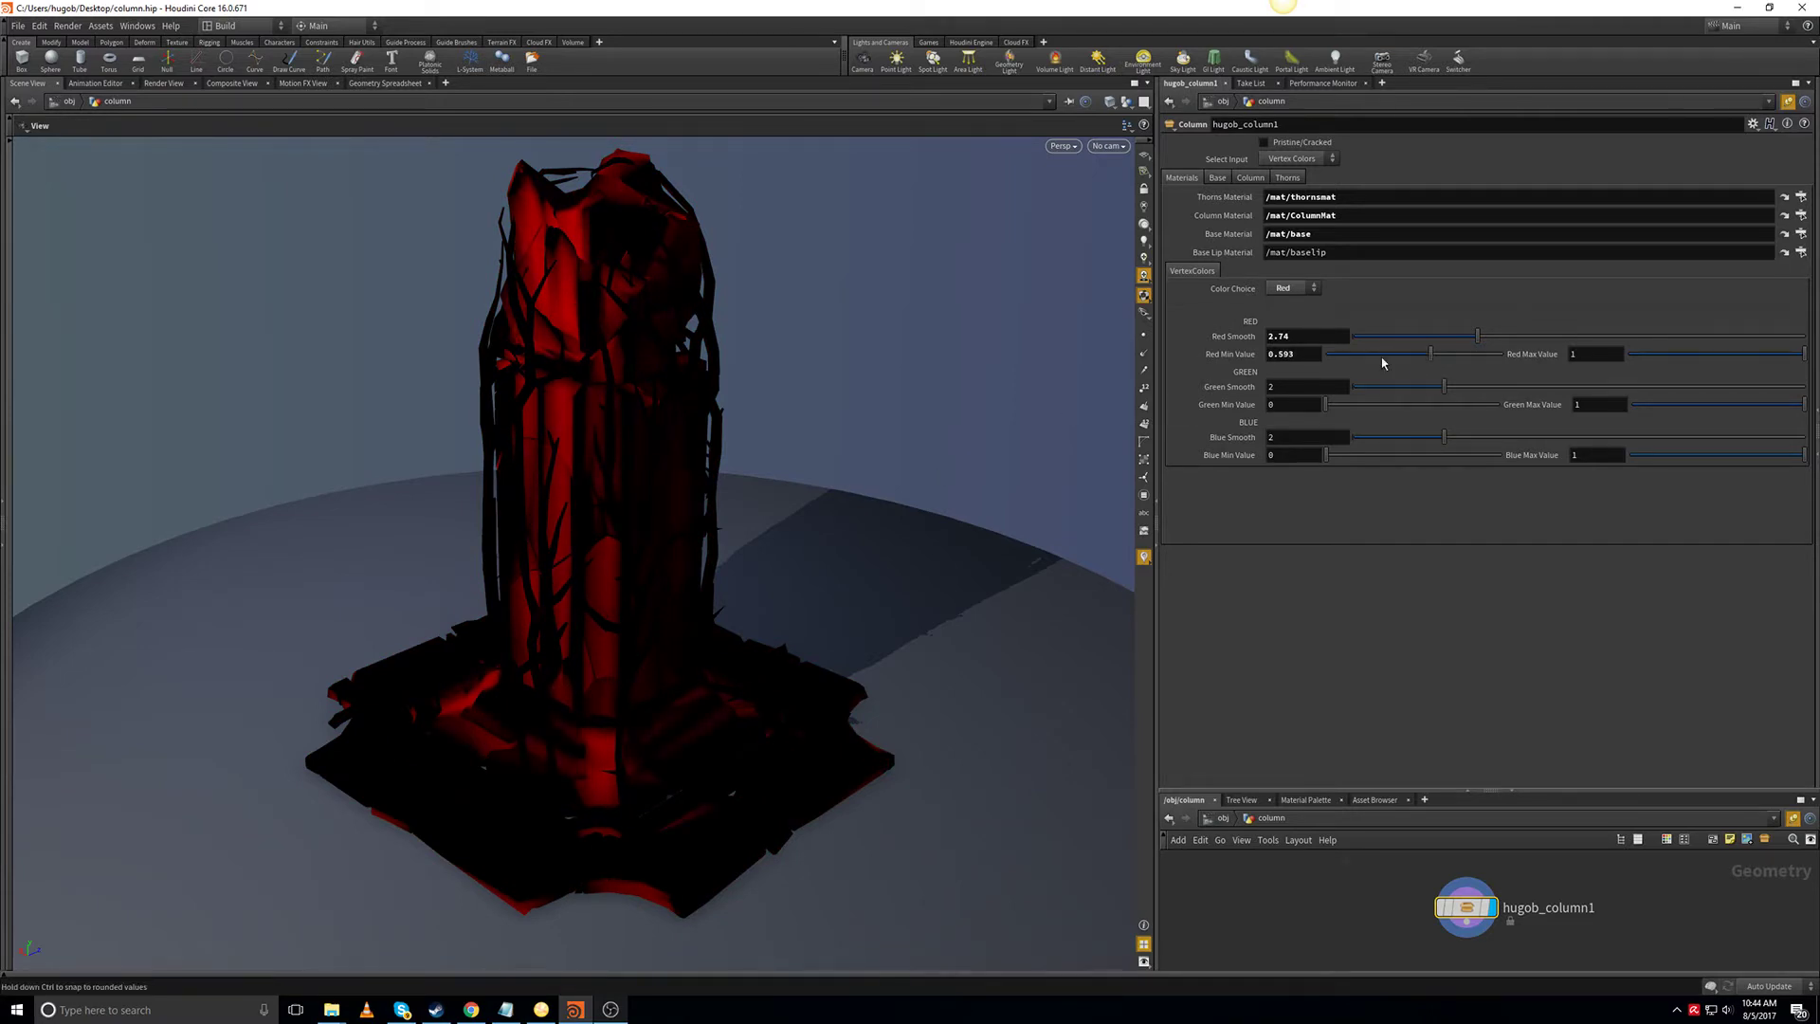
Isolate the green vertex color and set Green Smooth to 7.48 and Green Min Value to 0.627.
{"action": "left_click", "coordinate": [1314, 289]}
{"action": "left_click", "coordinate": [1284, 330]}
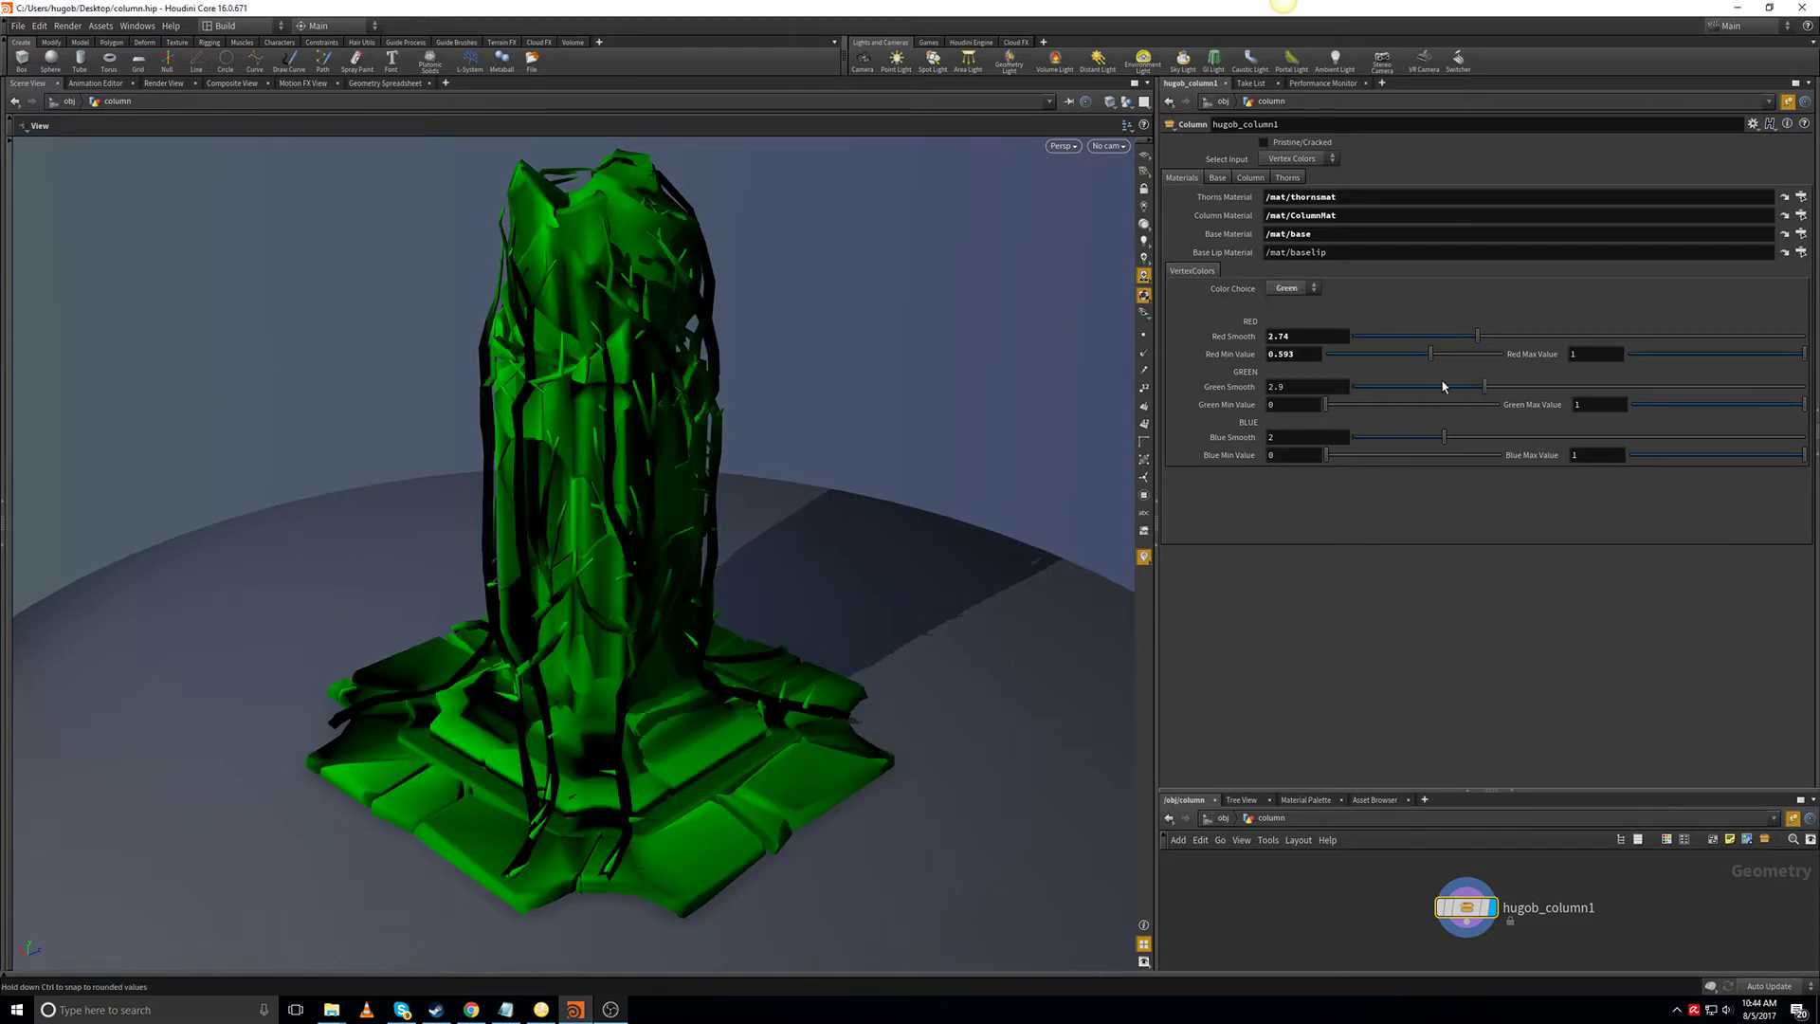
{"action": "left_click_drag", "start_coordinate": [1444, 387], "coordinate": [1504, 385]}
{"action": "left_click", "coordinate": [1689, 386]}
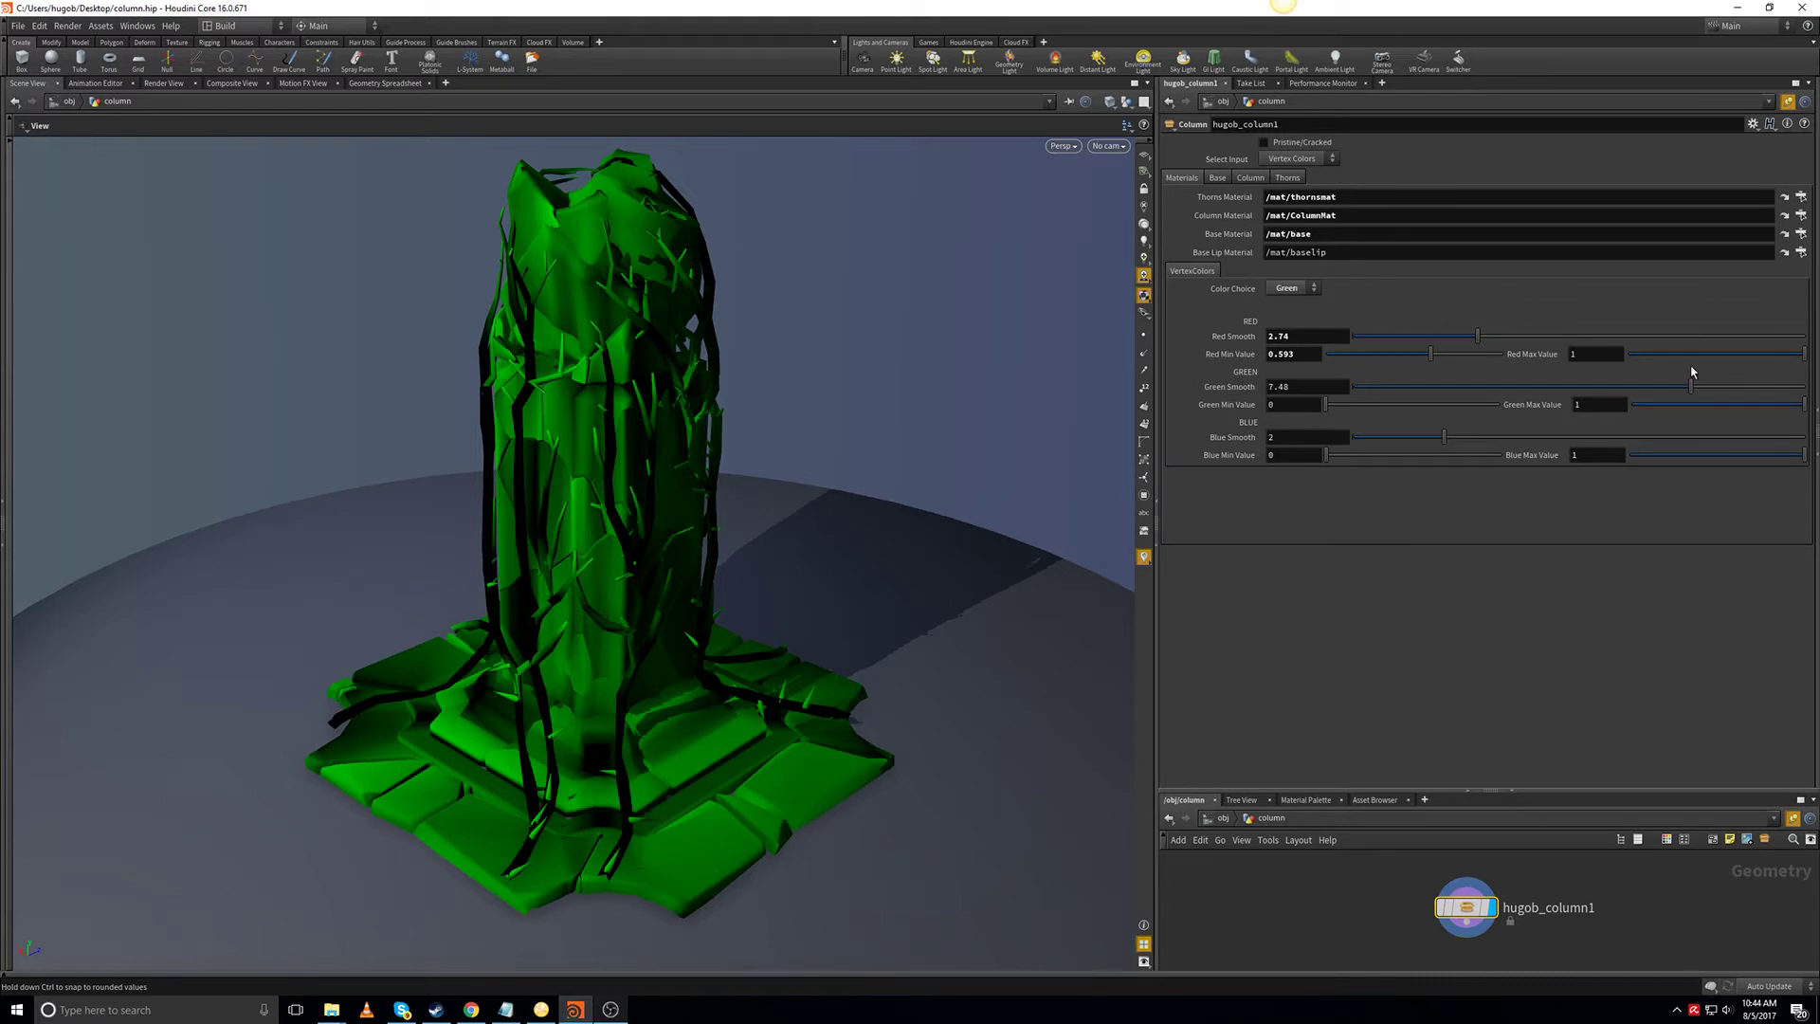
{"action": "left_click_drag", "start_coordinate": [1327, 408], "coordinate": [1433, 403]}
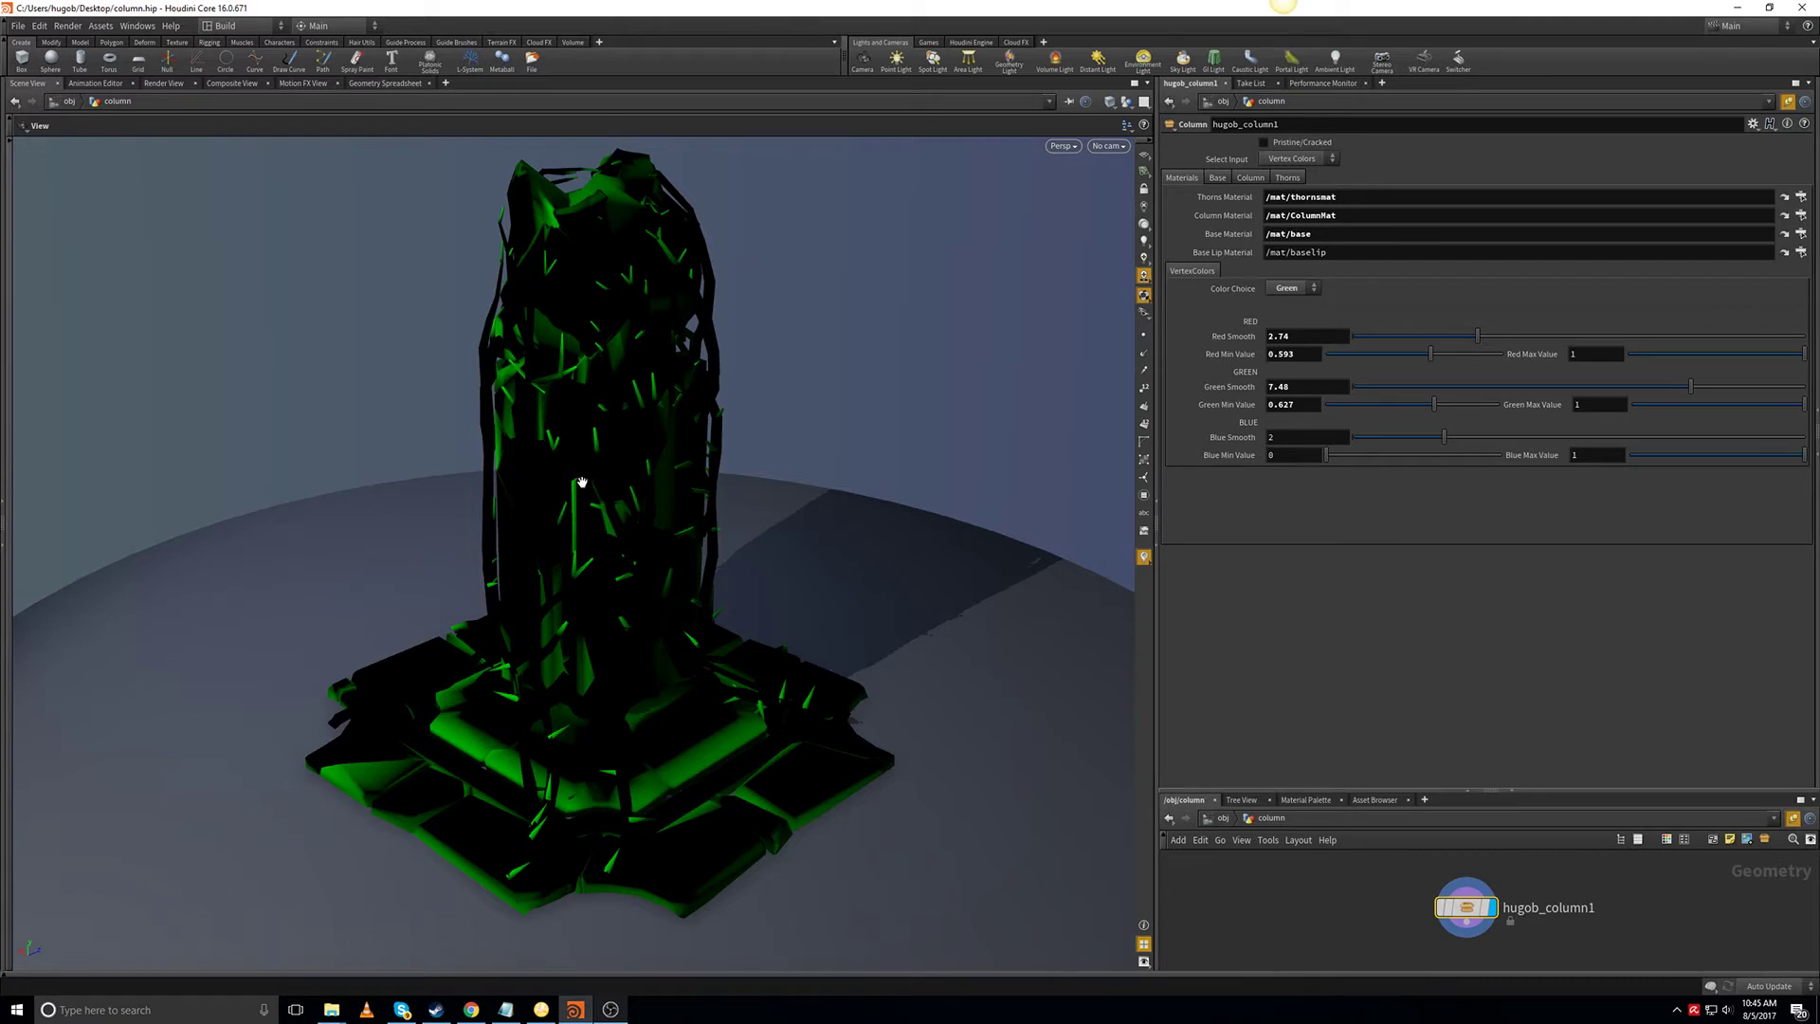
Isolate the blue vertex color and set Blue Smooth to 0, Blue Min Value to 0.76 and Blue Max Value to 0.894.
{"action": "left_click", "coordinate": [1309, 289]}
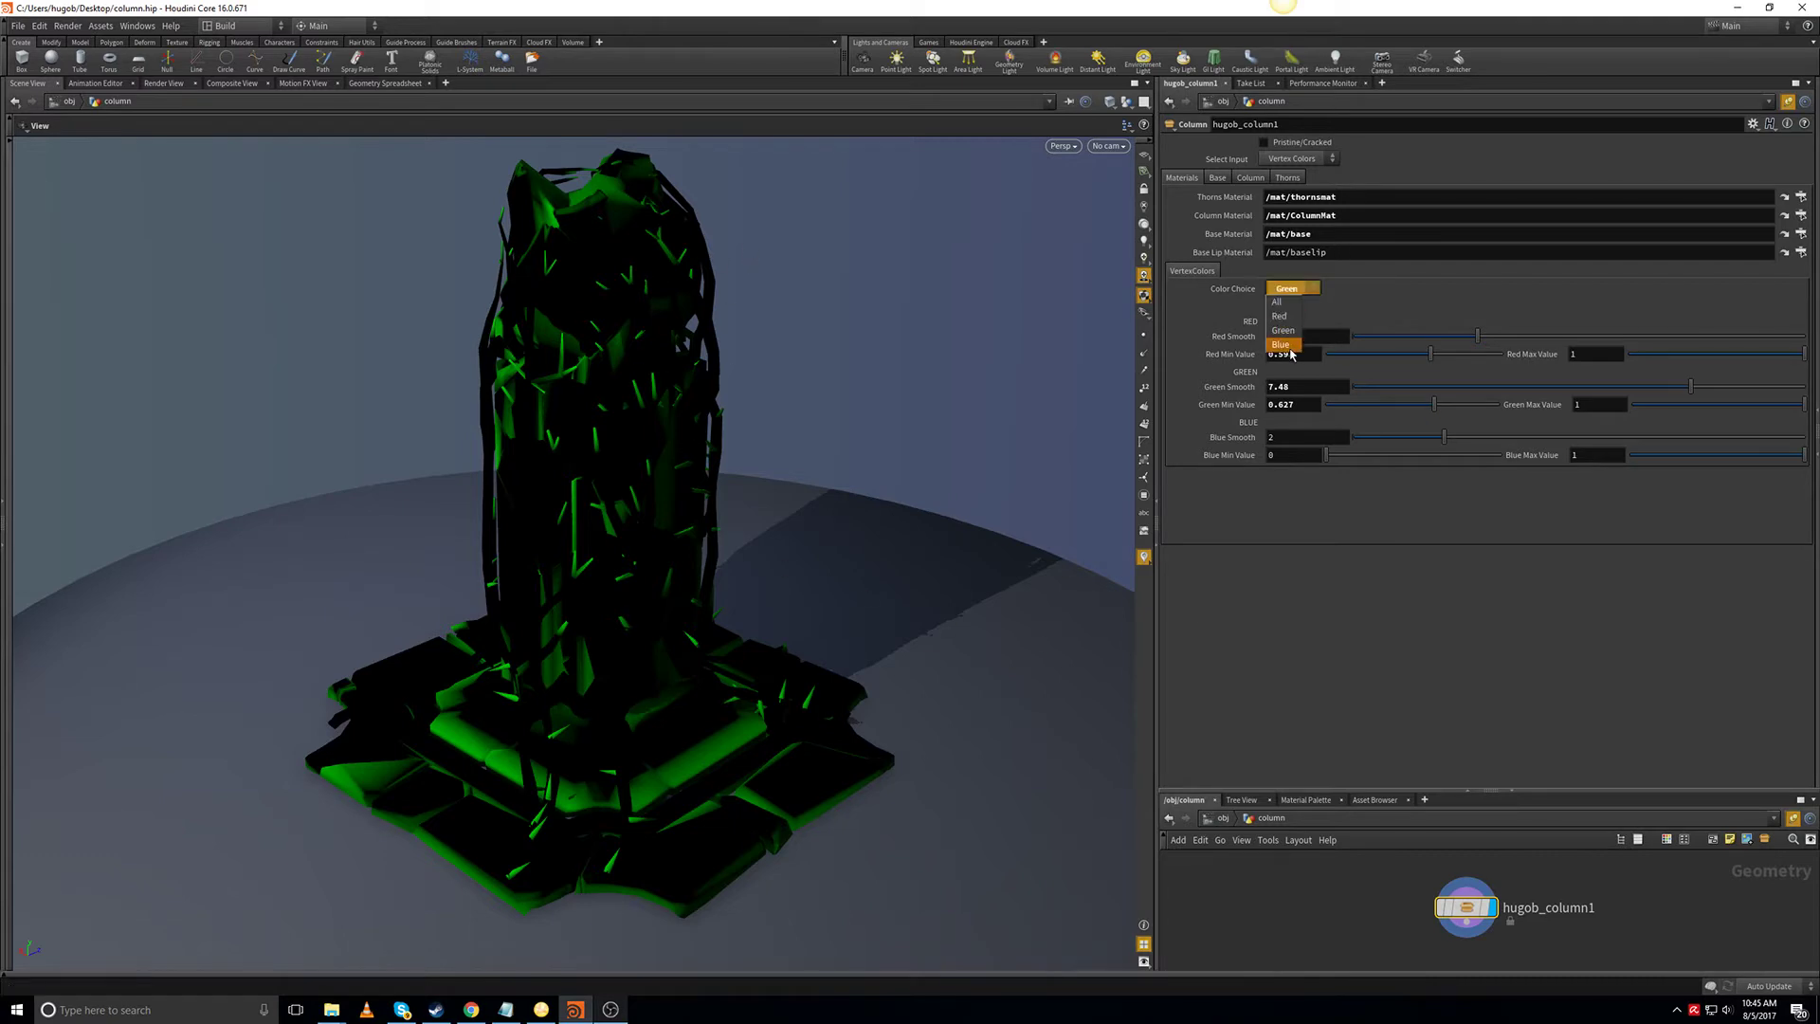
{"action": "left_click", "coordinate": [1285, 356]}
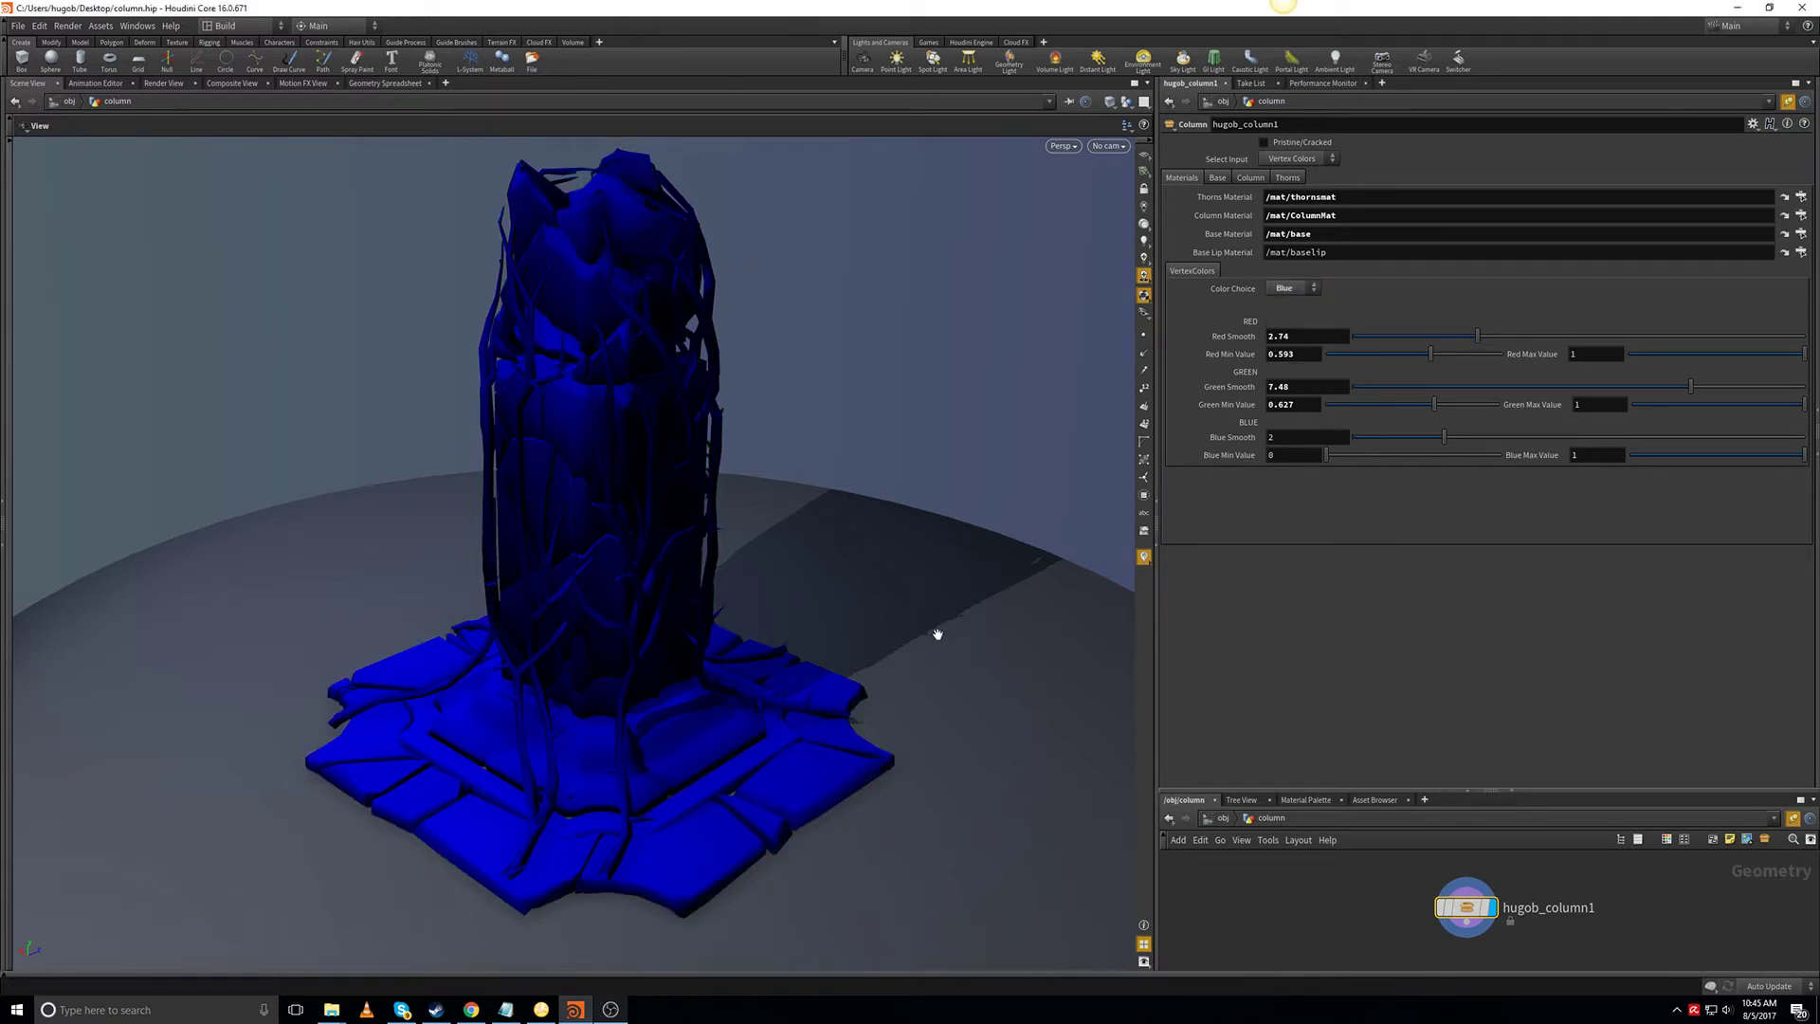
{"action": "left_click_drag", "start_coordinate": [1400, 439], "coordinate": [1352, 439]}
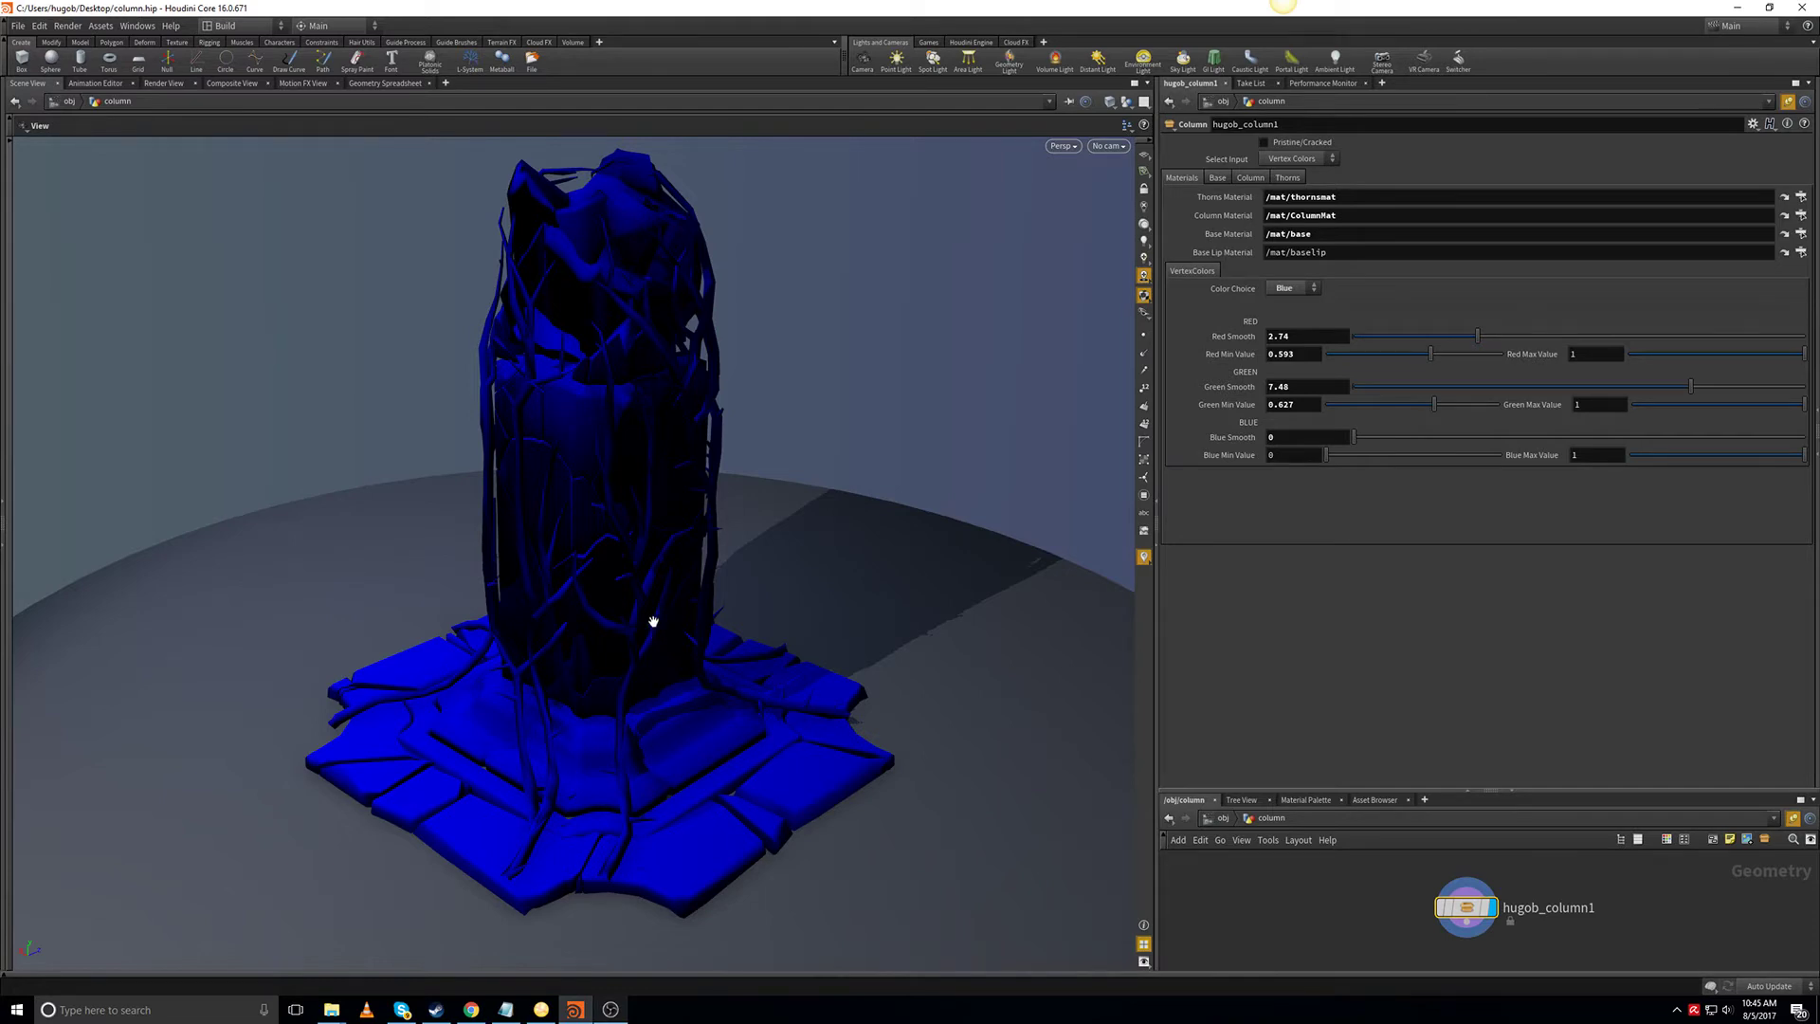
{"action": "left_click_drag", "start_coordinate": [1327, 456], "coordinate": [1469, 467]}
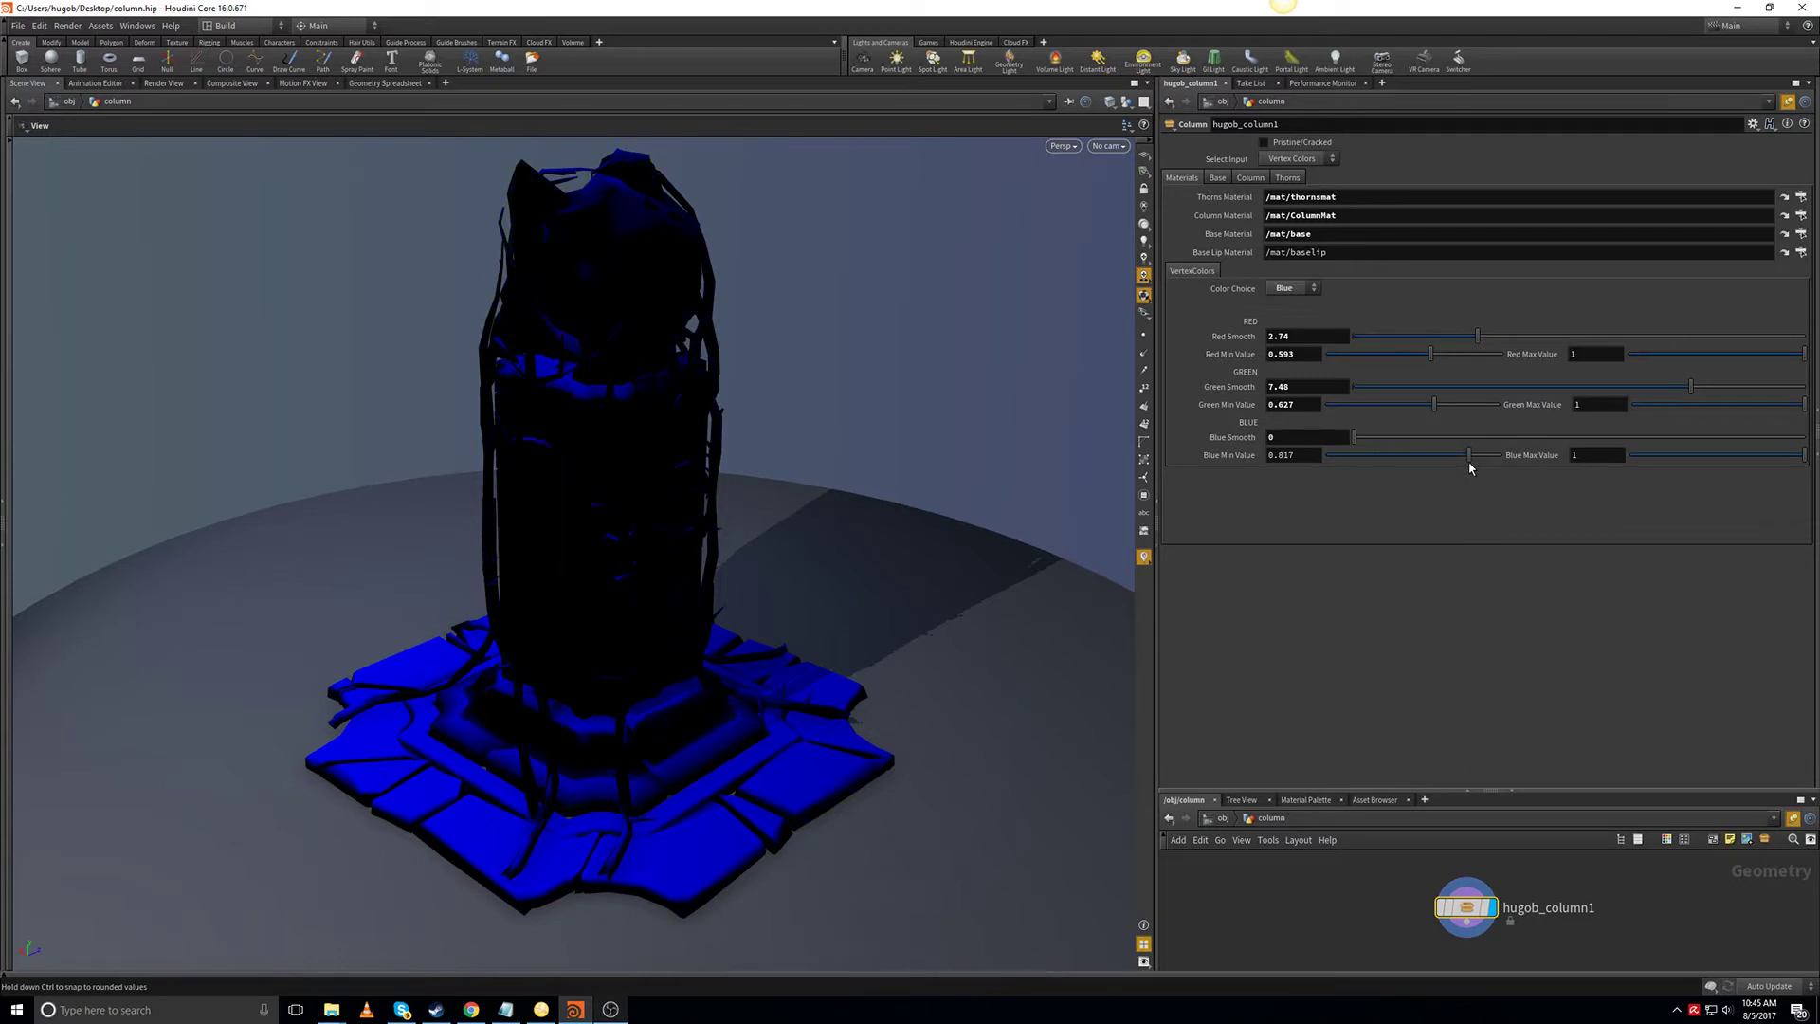
{"action": "mouse_move", "coordinate": [1773, 456]}
{"action": "left_mouse_down"}
{"action": "mouse_move", "coordinate": [1737, 448]}
{"action": "mouse_move", "coordinate": [1782, 459]}
{"action": "left_mouse_up"}
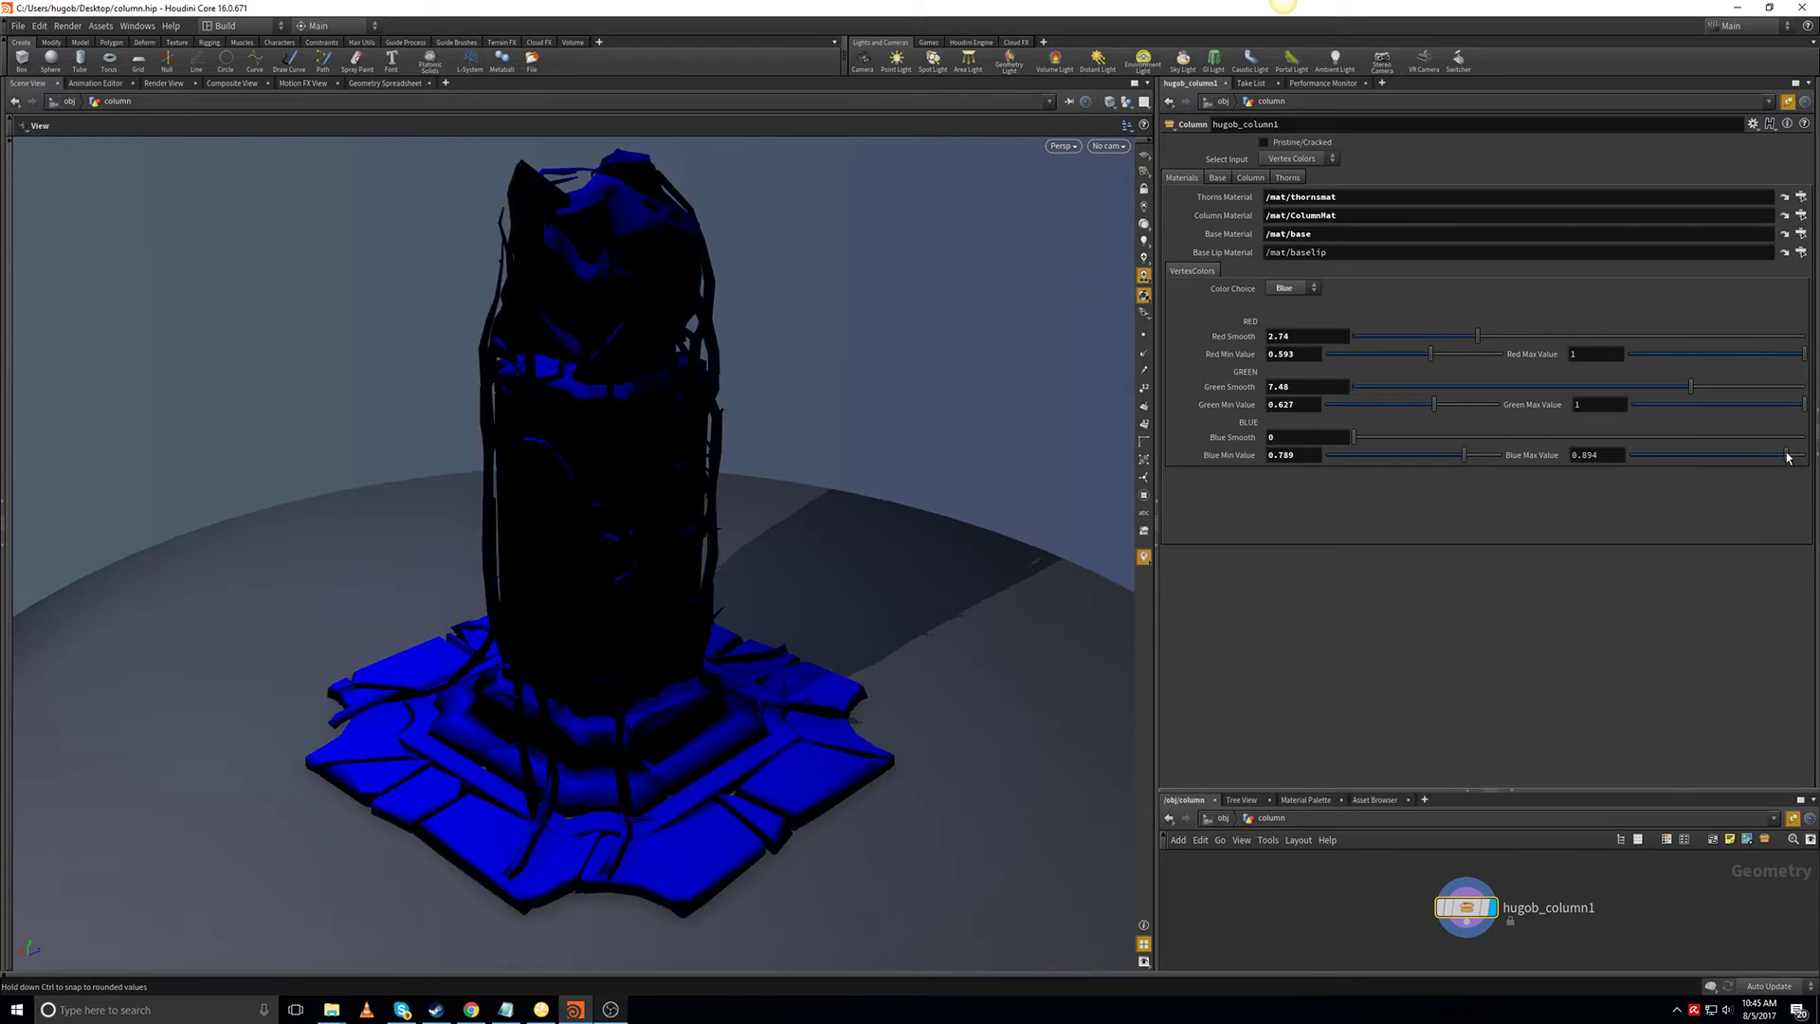
{"action": "mouse_move", "coordinate": [1456, 458]}
{"action": "left_mouse_down"}
{"action": "mouse_move", "coordinate": [1478, 455]}
{"action": "mouse_move", "coordinate": [1419, 451]}
{"action": "mouse_move", "coordinate": [1611, 436]}
{"action": "mouse_move", "coordinate": [1311, 429]}
{"action": "left_mouse_up"}
{"action": "mouse_move", "coordinate": [1438, 458]}
{"action": "left_mouse_down"}
{"action": "mouse_move", "coordinate": [1412, 456]}
{"action": "mouse_move", "coordinate": [1460, 442]}
{"action": "left_mouse_up"}
{"action": "left_click_drag", "start_coordinate": [1031, 480], "coordinate": [1069, 478]}
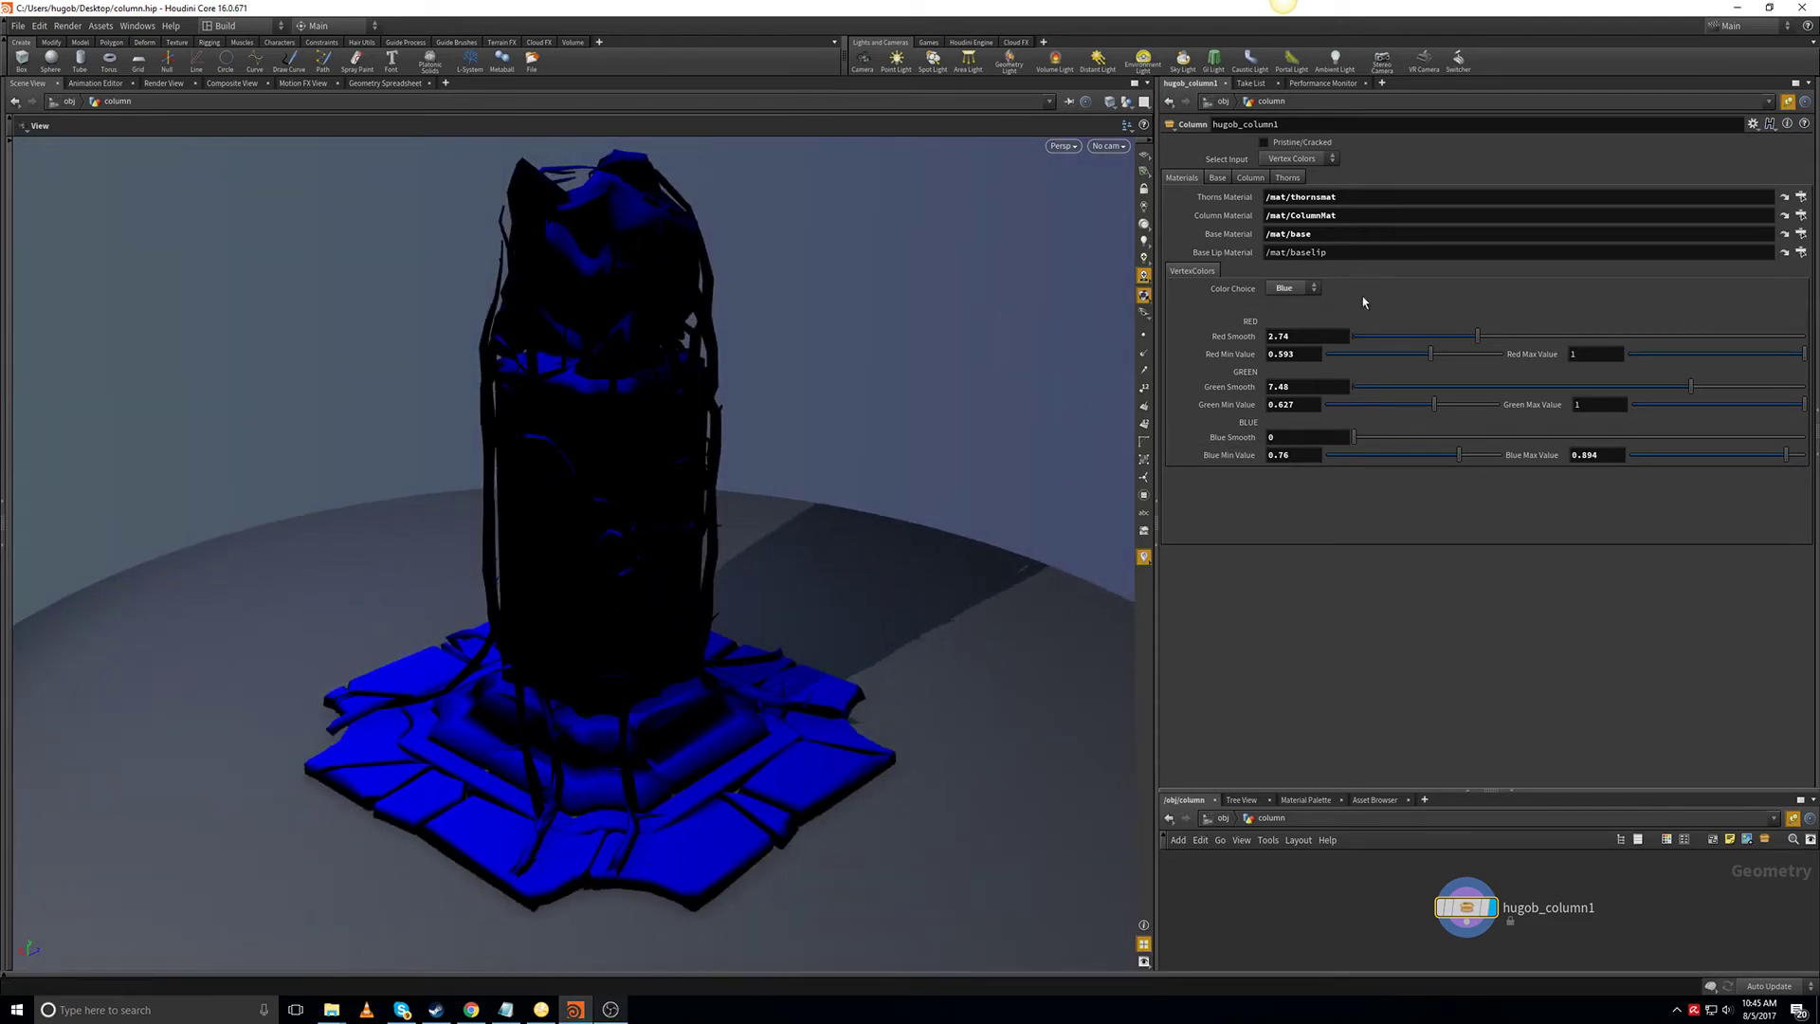
Show all vertex color channels together and inspect the combined result around the column.
{"action": "left_click", "coordinate": [1306, 295]}
{"action": "left_click", "coordinate": [1285, 343]}
{"action": "left_click_drag", "start_coordinate": [942, 426], "coordinate": [792, 477]}
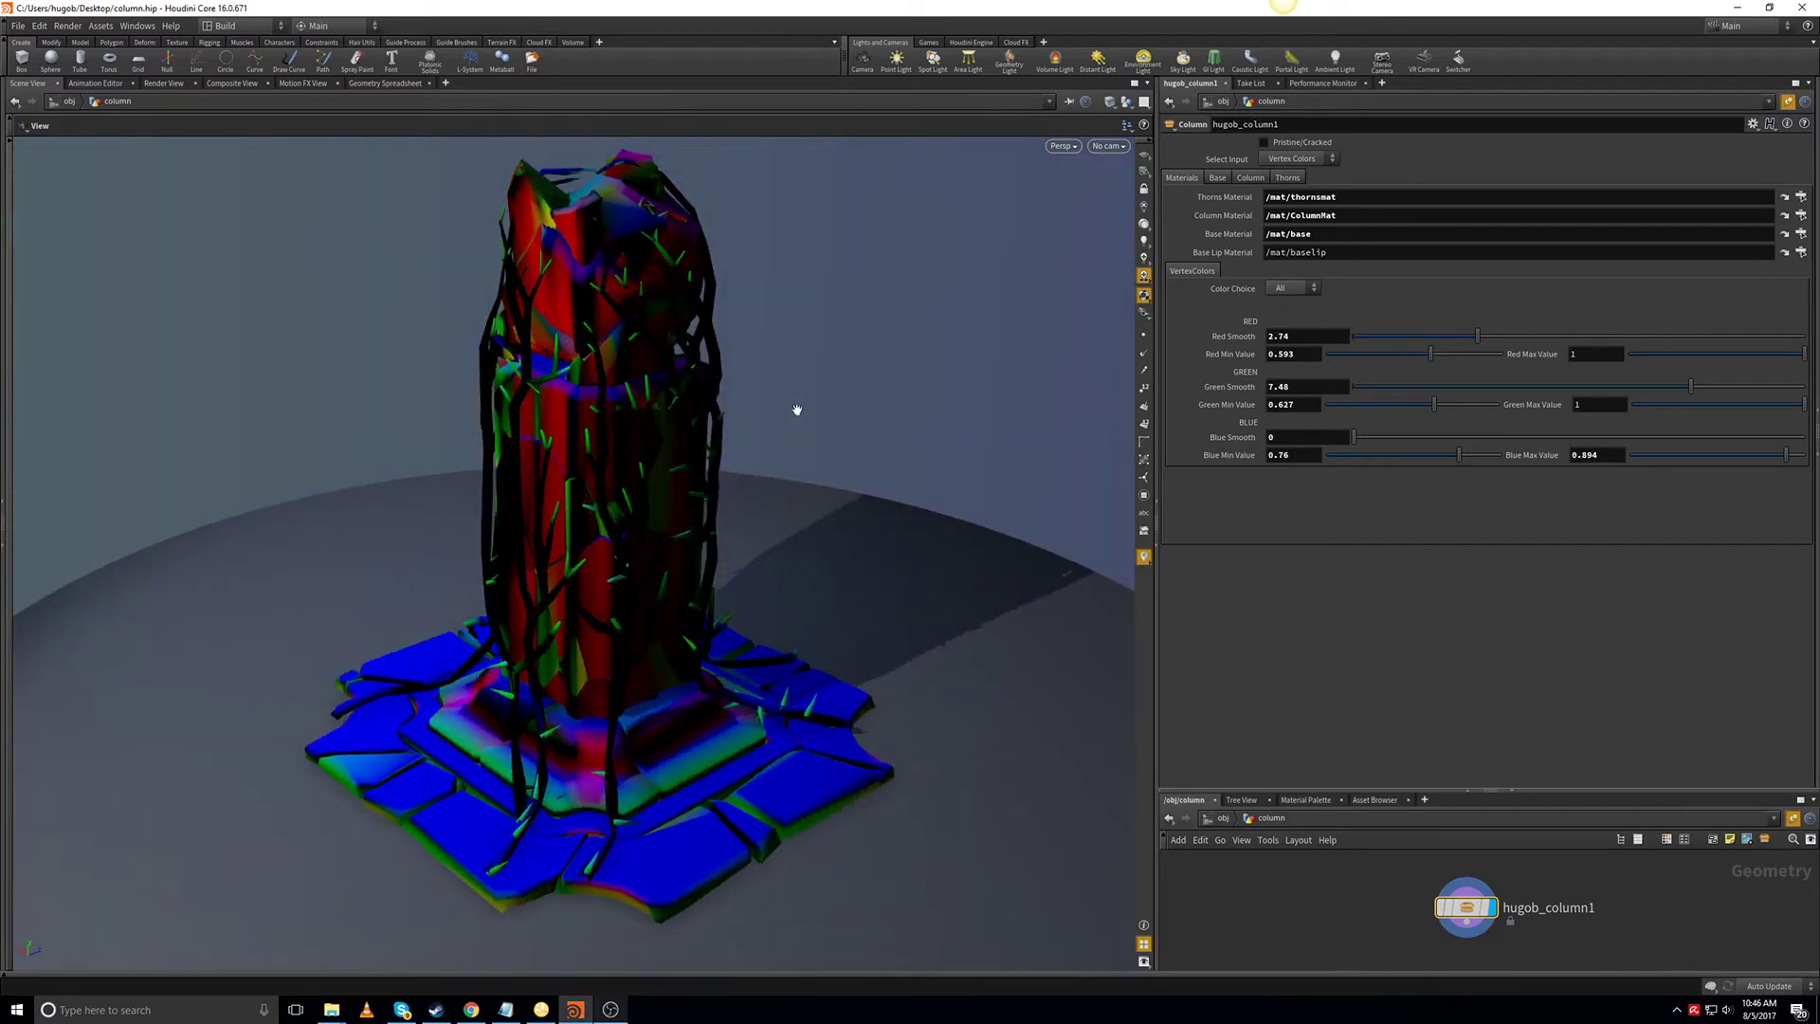
{"action": "left_click_drag", "start_coordinate": [738, 578], "coordinate": [744, 586]}
Switch the column's display input back to Material.
{"action": "left_click", "coordinate": [1297, 159]}
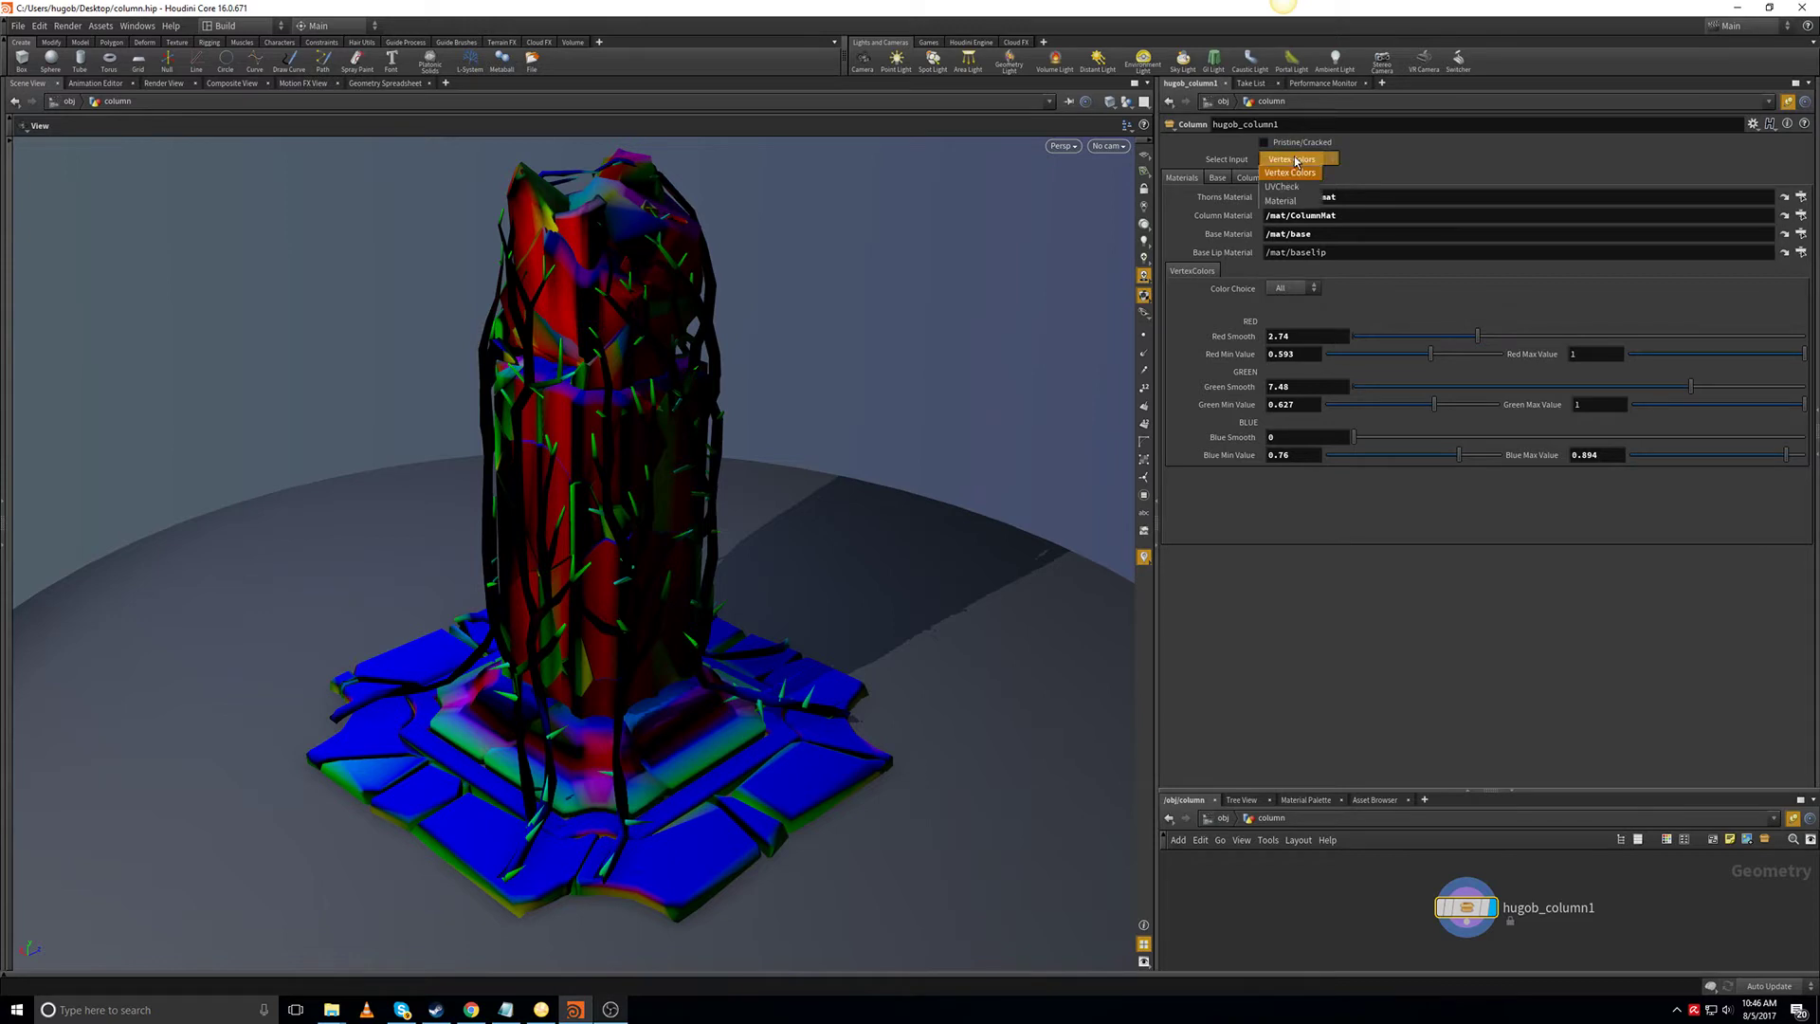
{"action": "left_click", "coordinate": [1277, 201]}
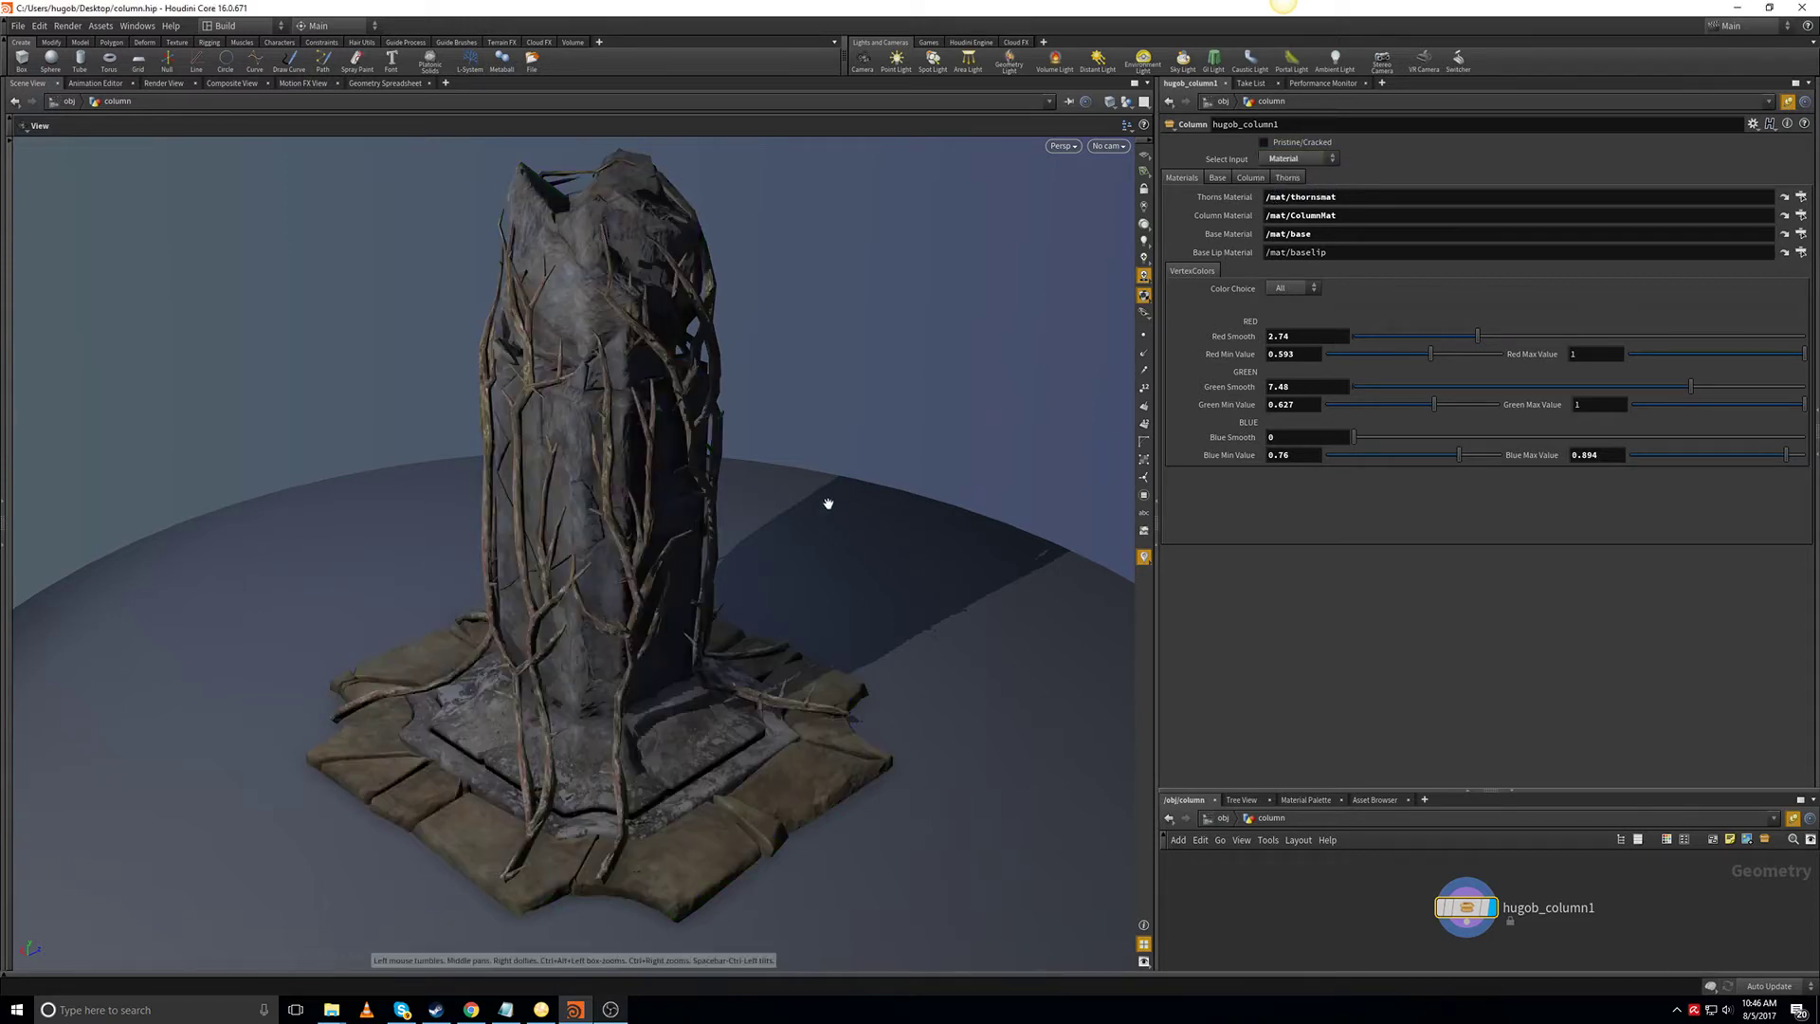
{"action": "mouse_move", "coordinate": [828, 503]}
{"action": "left_mouse_down"}
{"action": "mouse_move", "coordinate": [784, 487]}
{"action": "mouse_move", "coordinate": [807, 494]}
{"action": "left_mouse_up"}
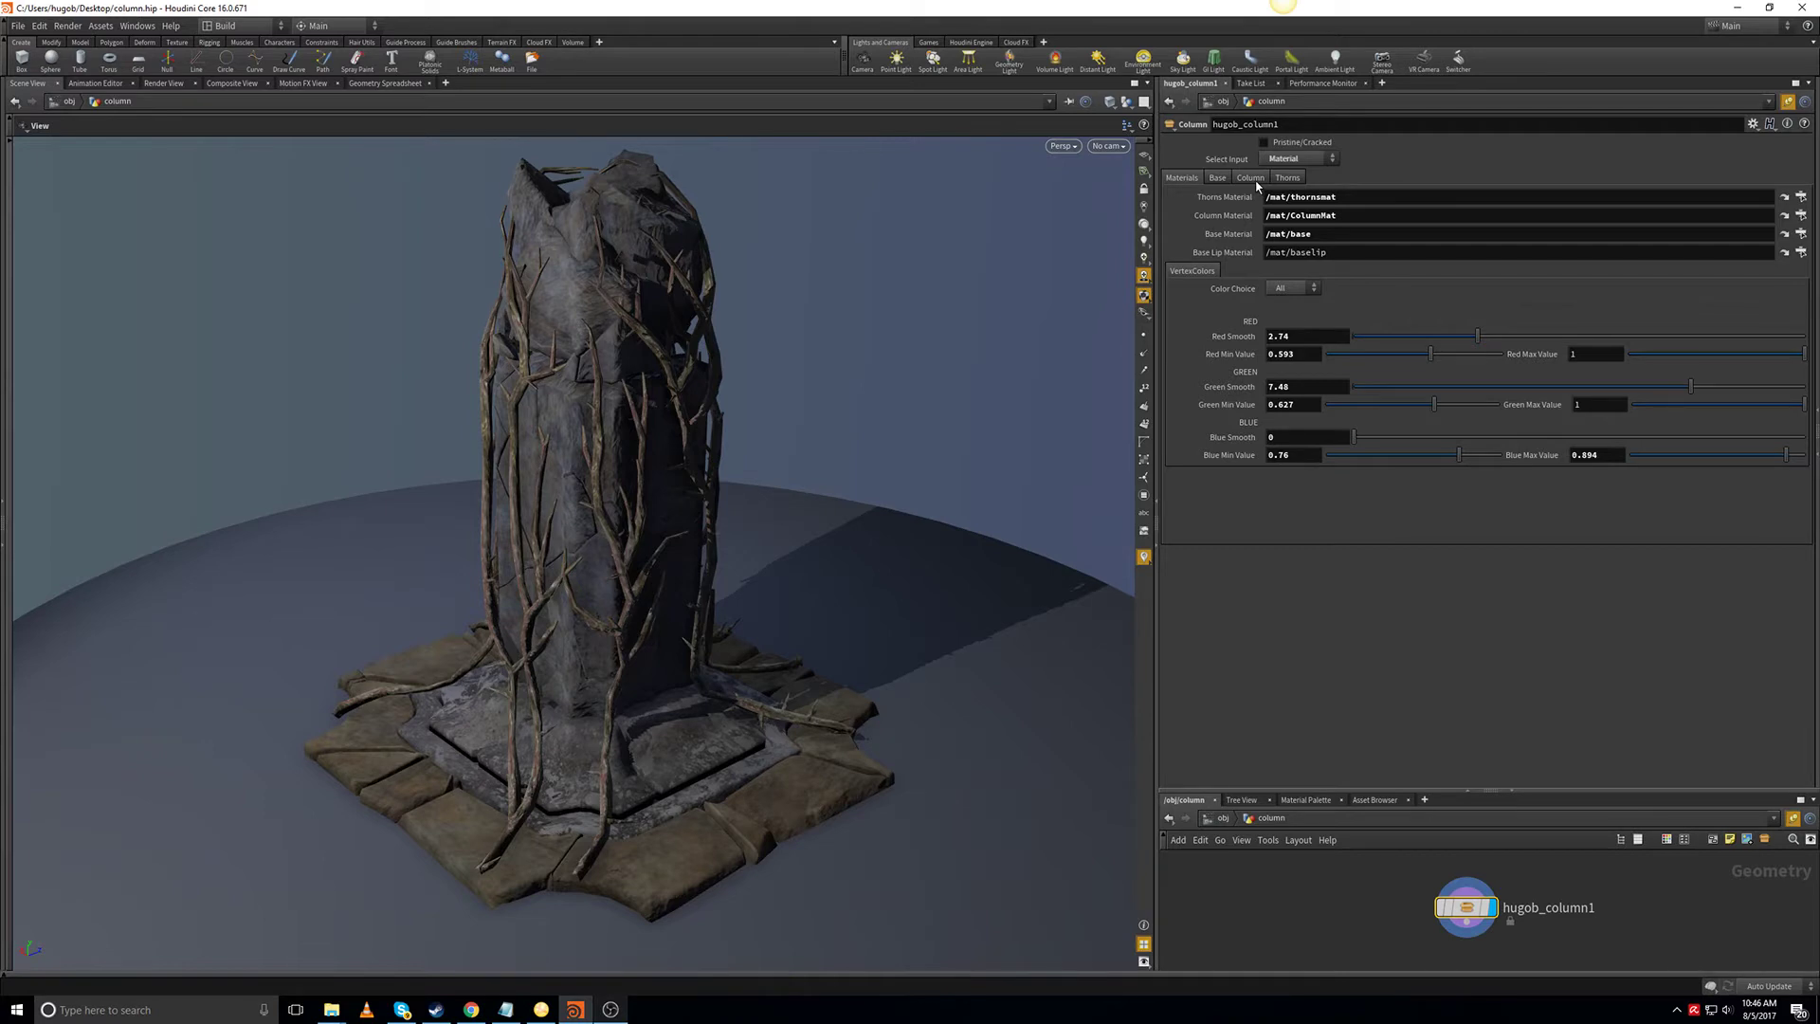
Open the thorn settings and examine the textured thorns on the column from several sides.
{"action": "left_click", "coordinate": [1286, 178]}
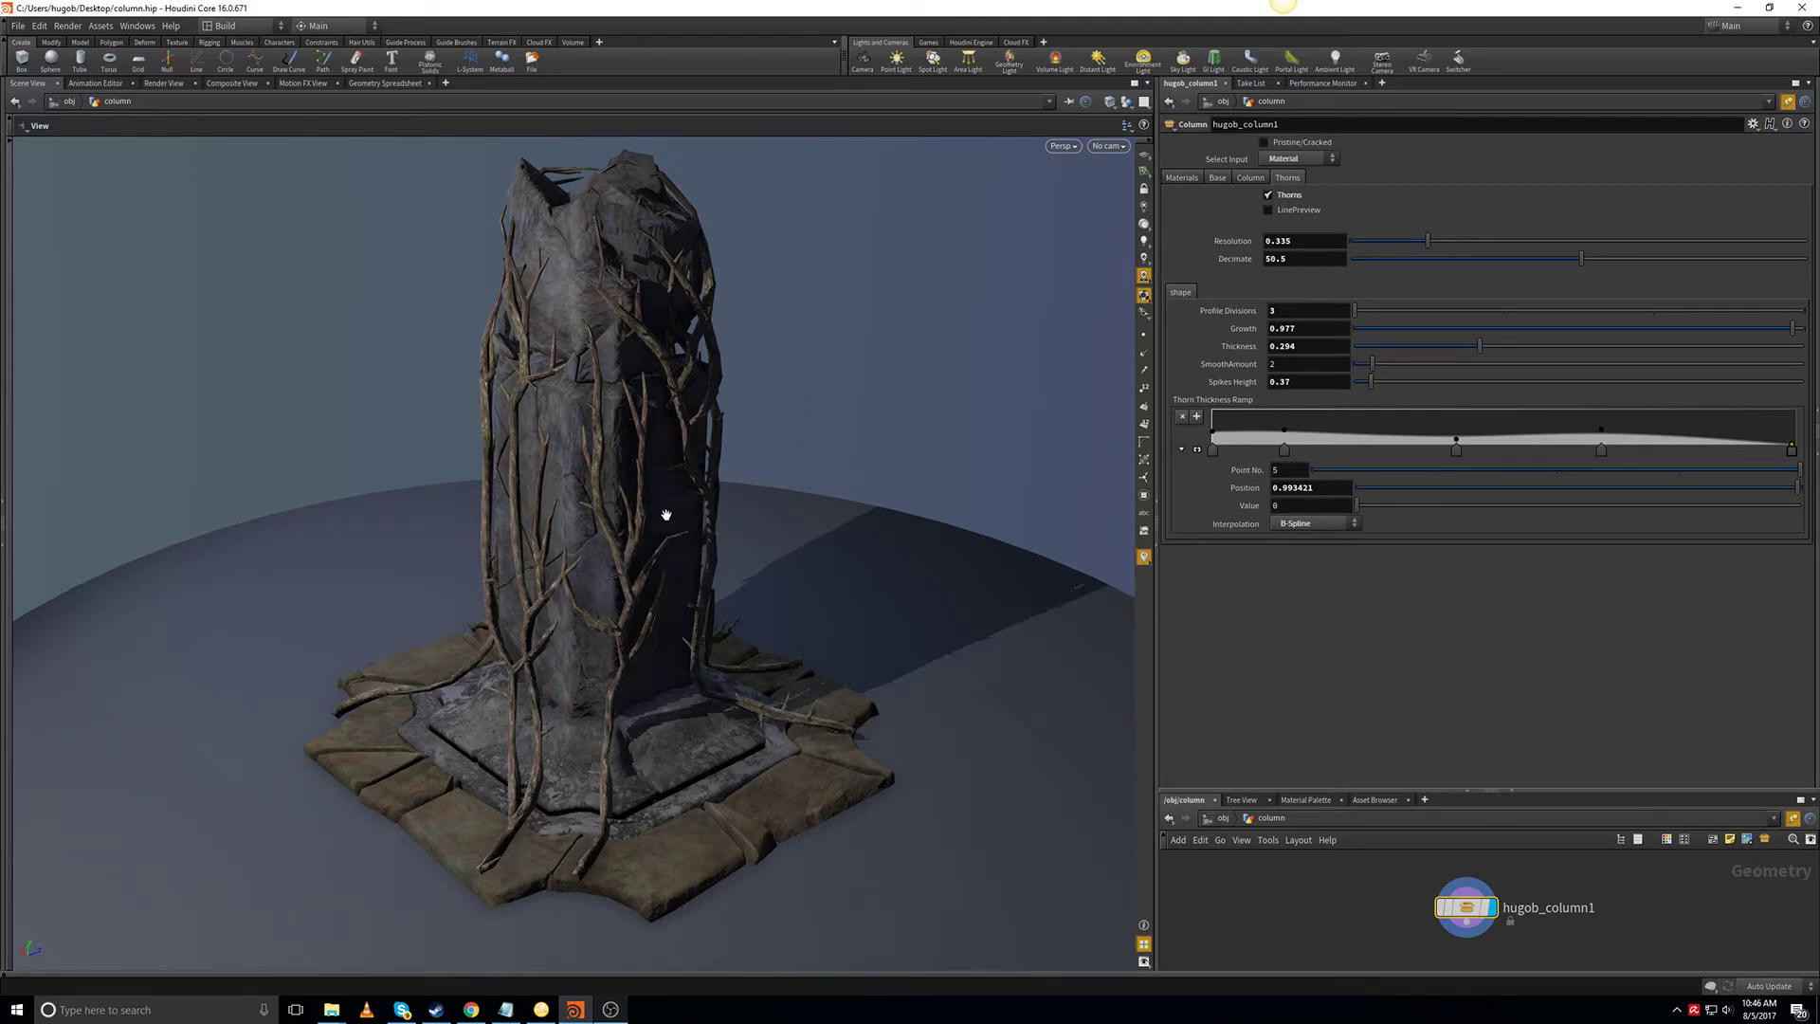
{"action": "left_click_drag", "start_coordinate": [670, 484], "coordinate": [722, 499]}
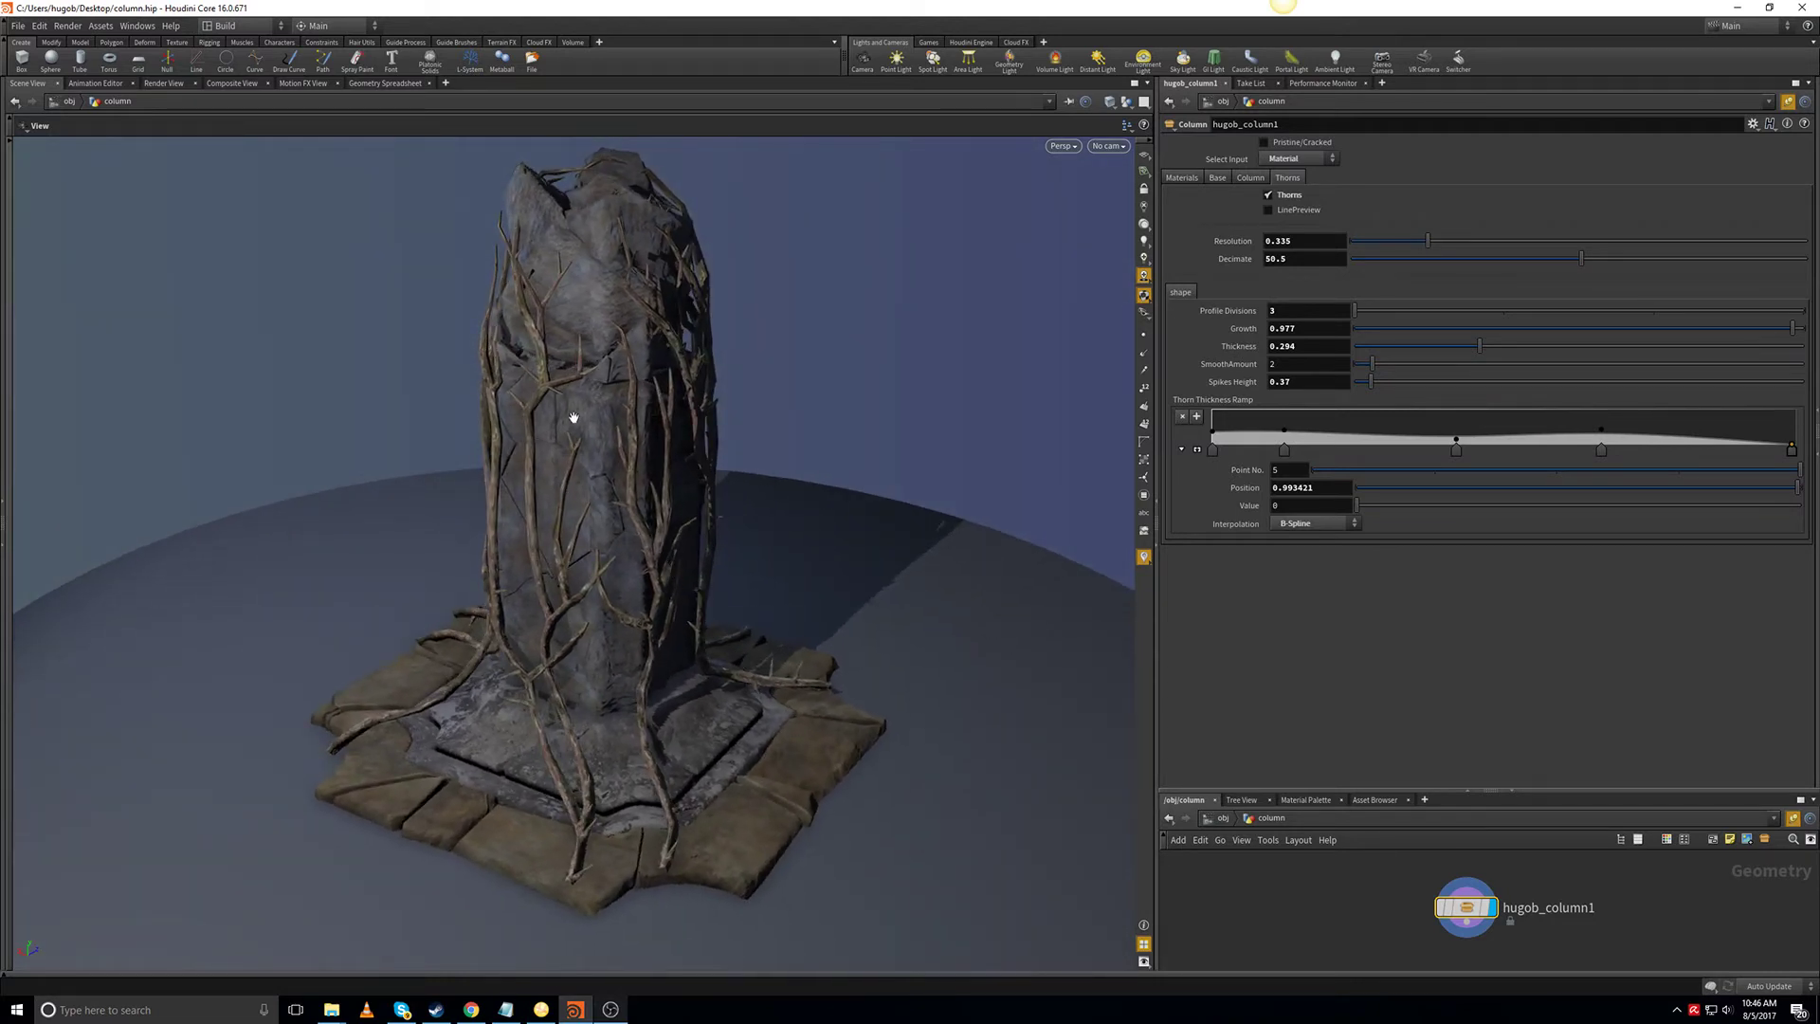
{"action": "left_click_drag", "start_coordinate": [966, 471], "coordinate": [925, 463]}
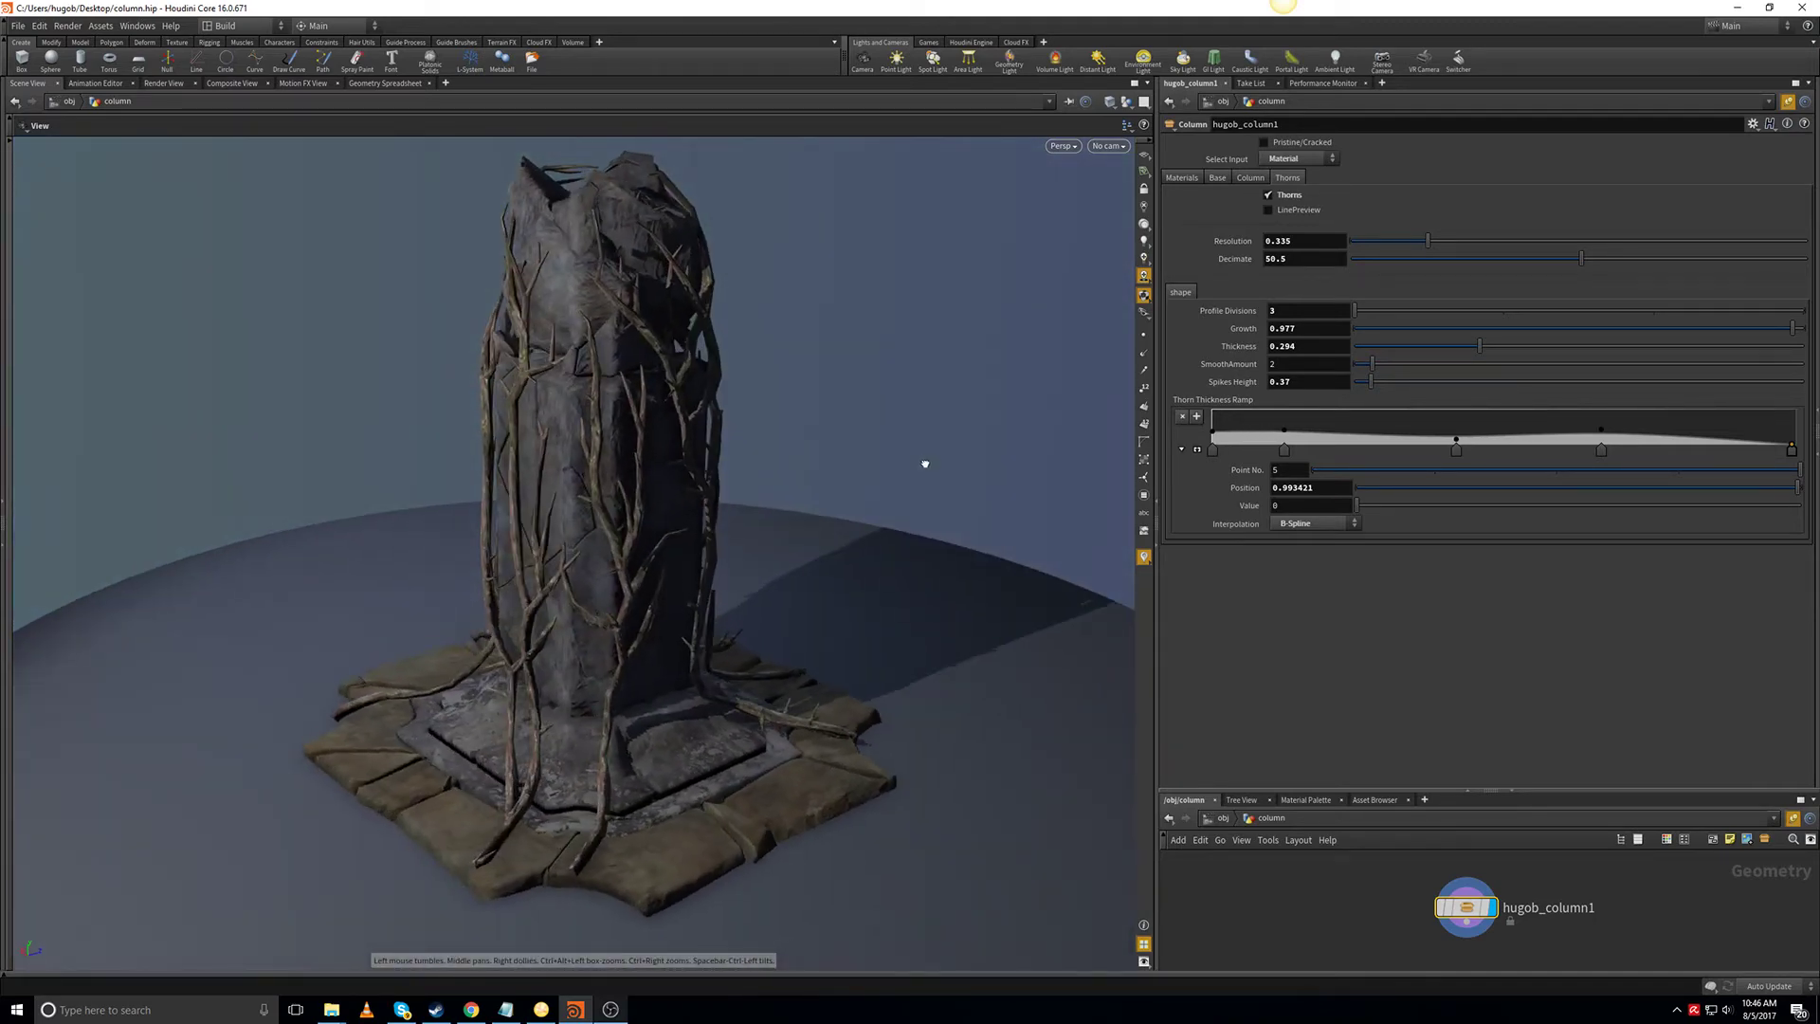
{"action": "left_click_drag", "start_coordinate": [592, 481], "coordinate": [580, 517]}
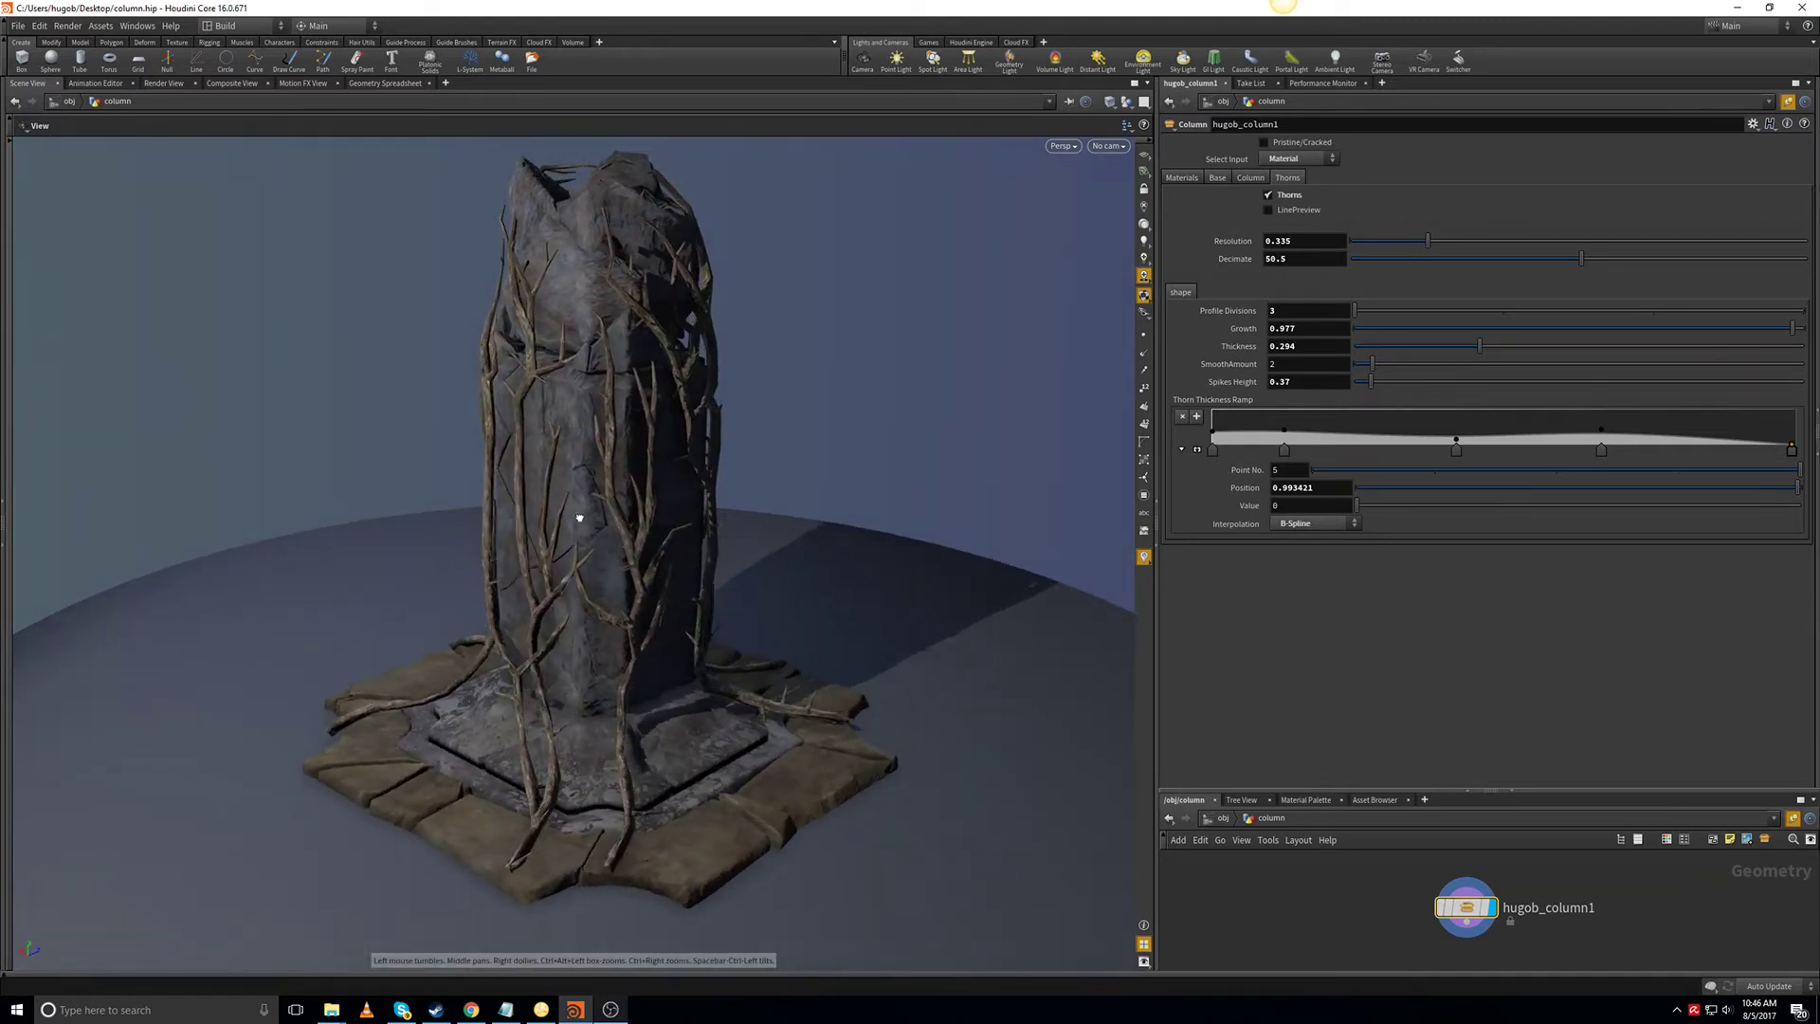
{"action": "left_click_drag", "start_coordinate": [694, 543], "coordinate": [244, 544]}
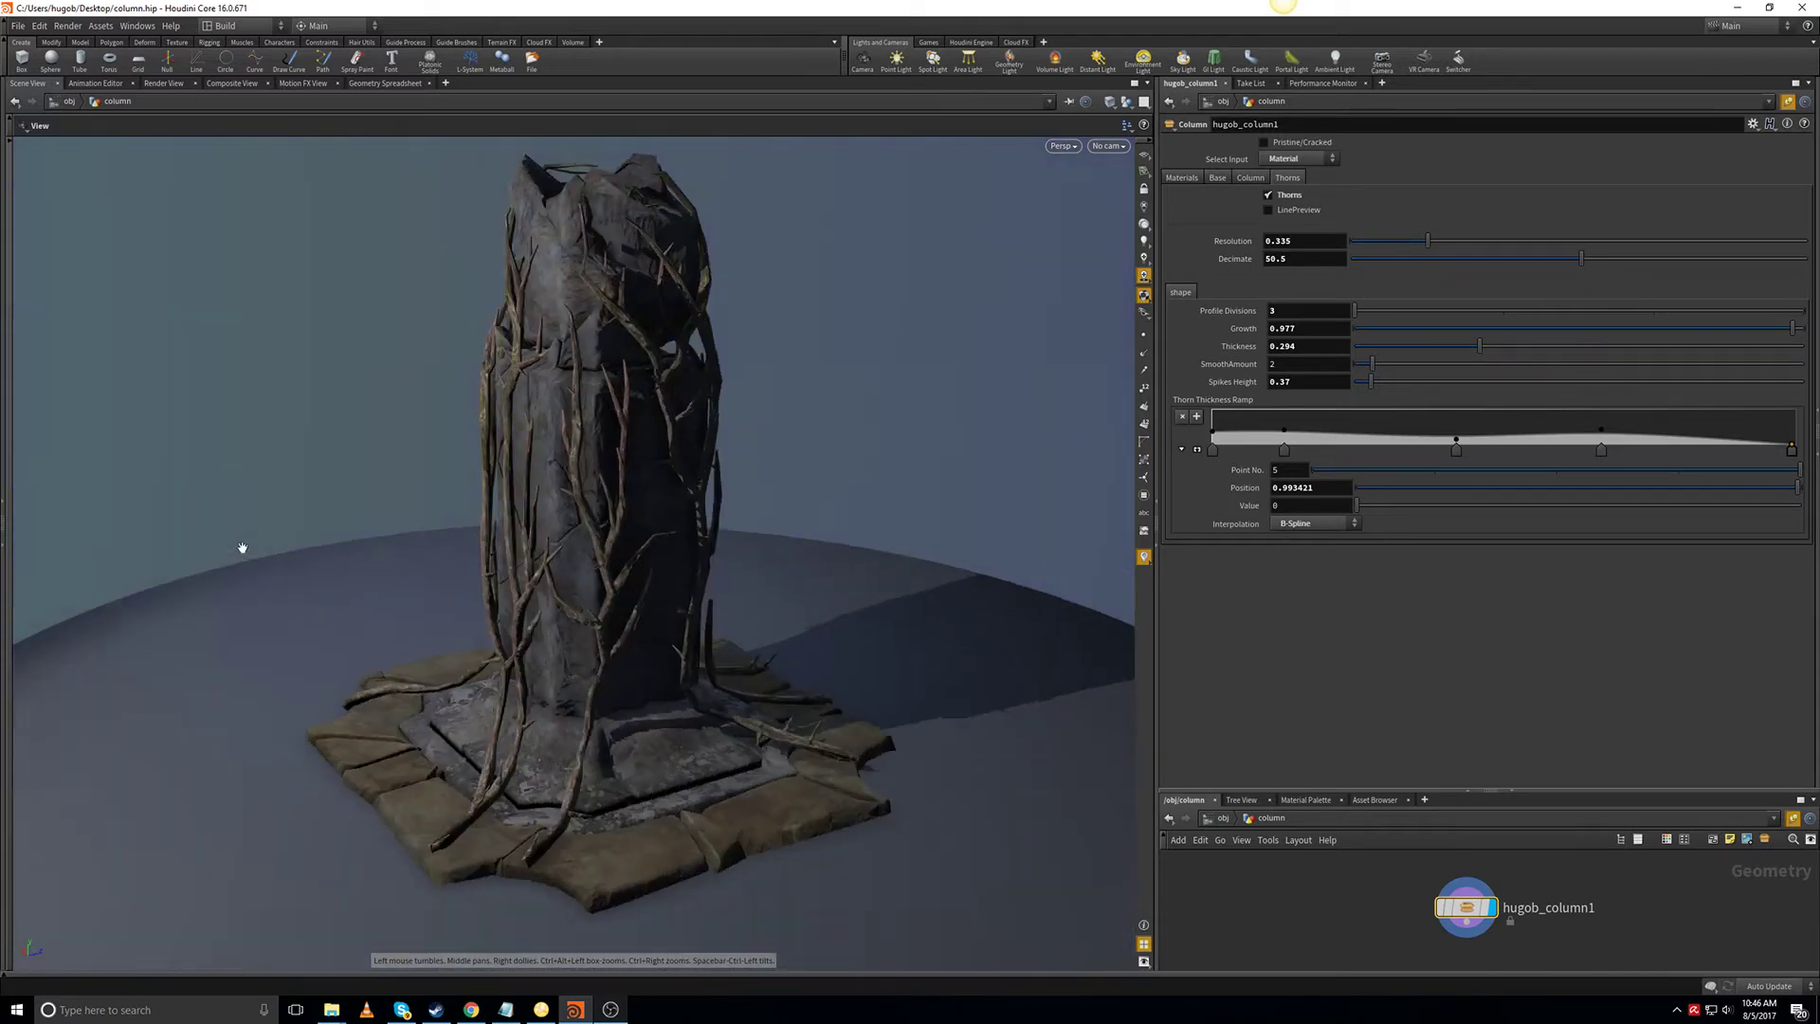
{"action": "left_click_drag", "start_coordinate": [741, 583], "coordinate": [780, 572]}
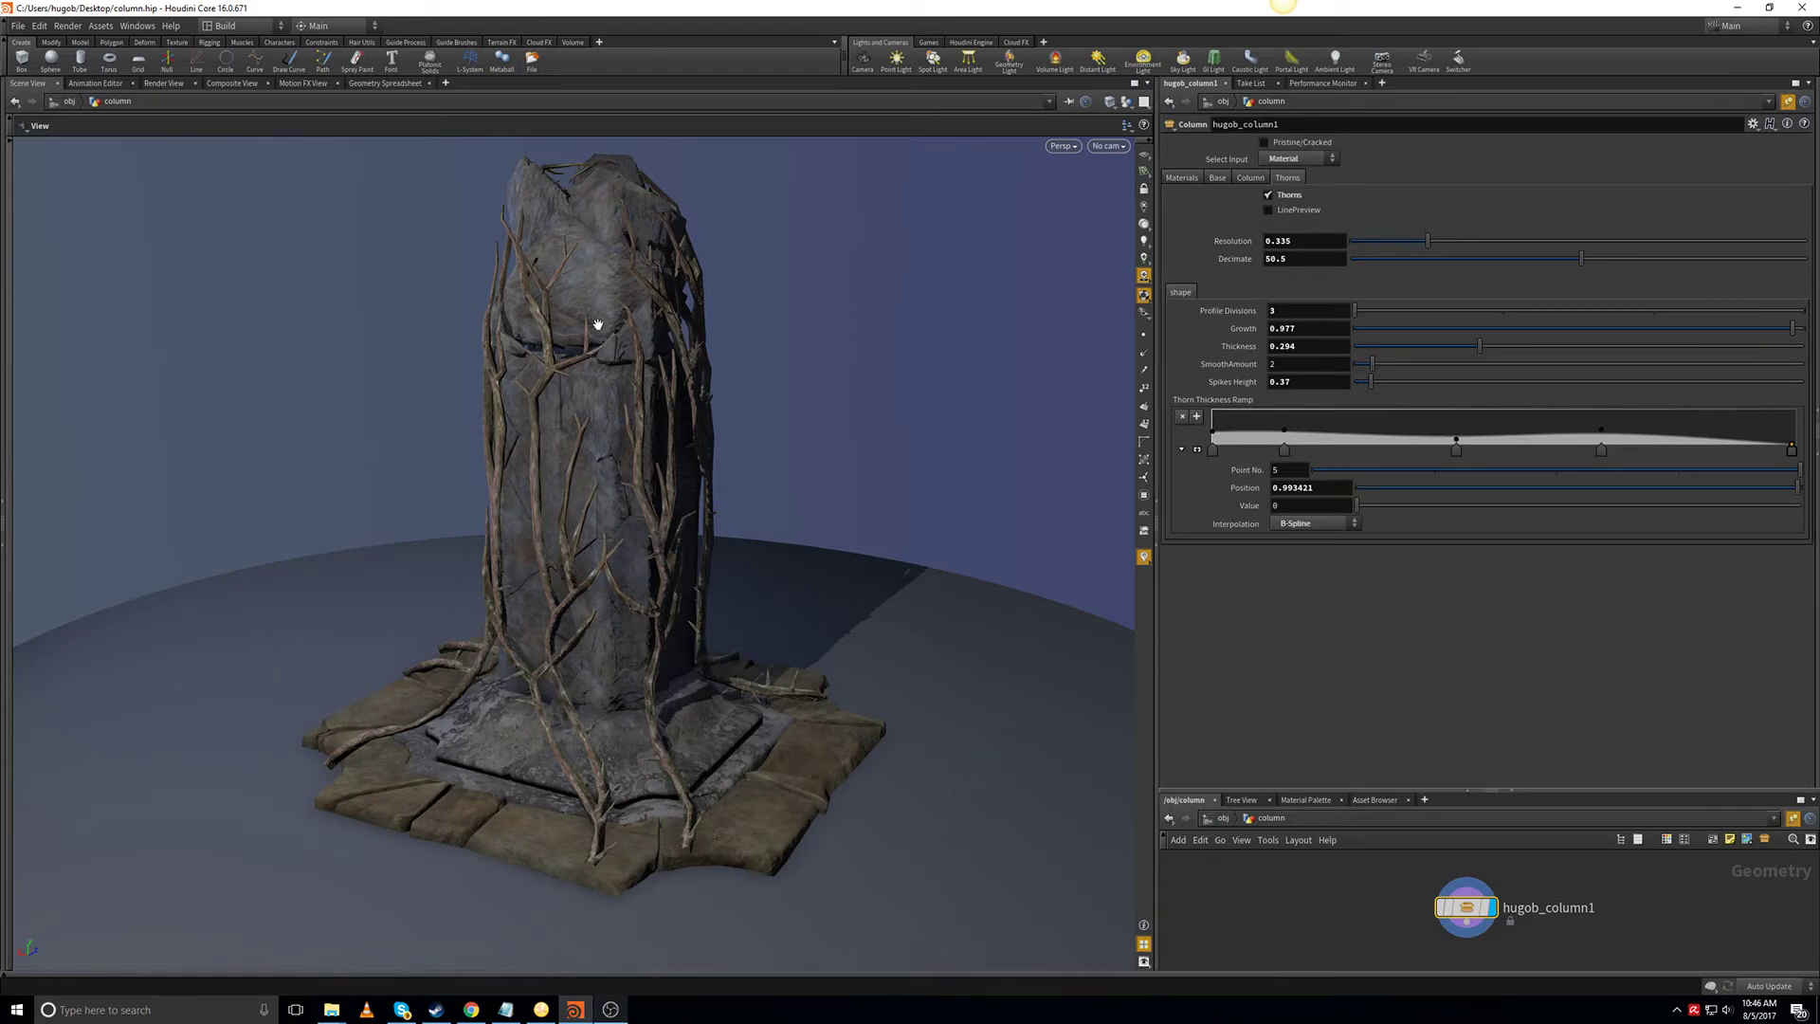
{"action": "left_click_drag", "start_coordinate": [619, 736], "coordinate": [572, 750]}
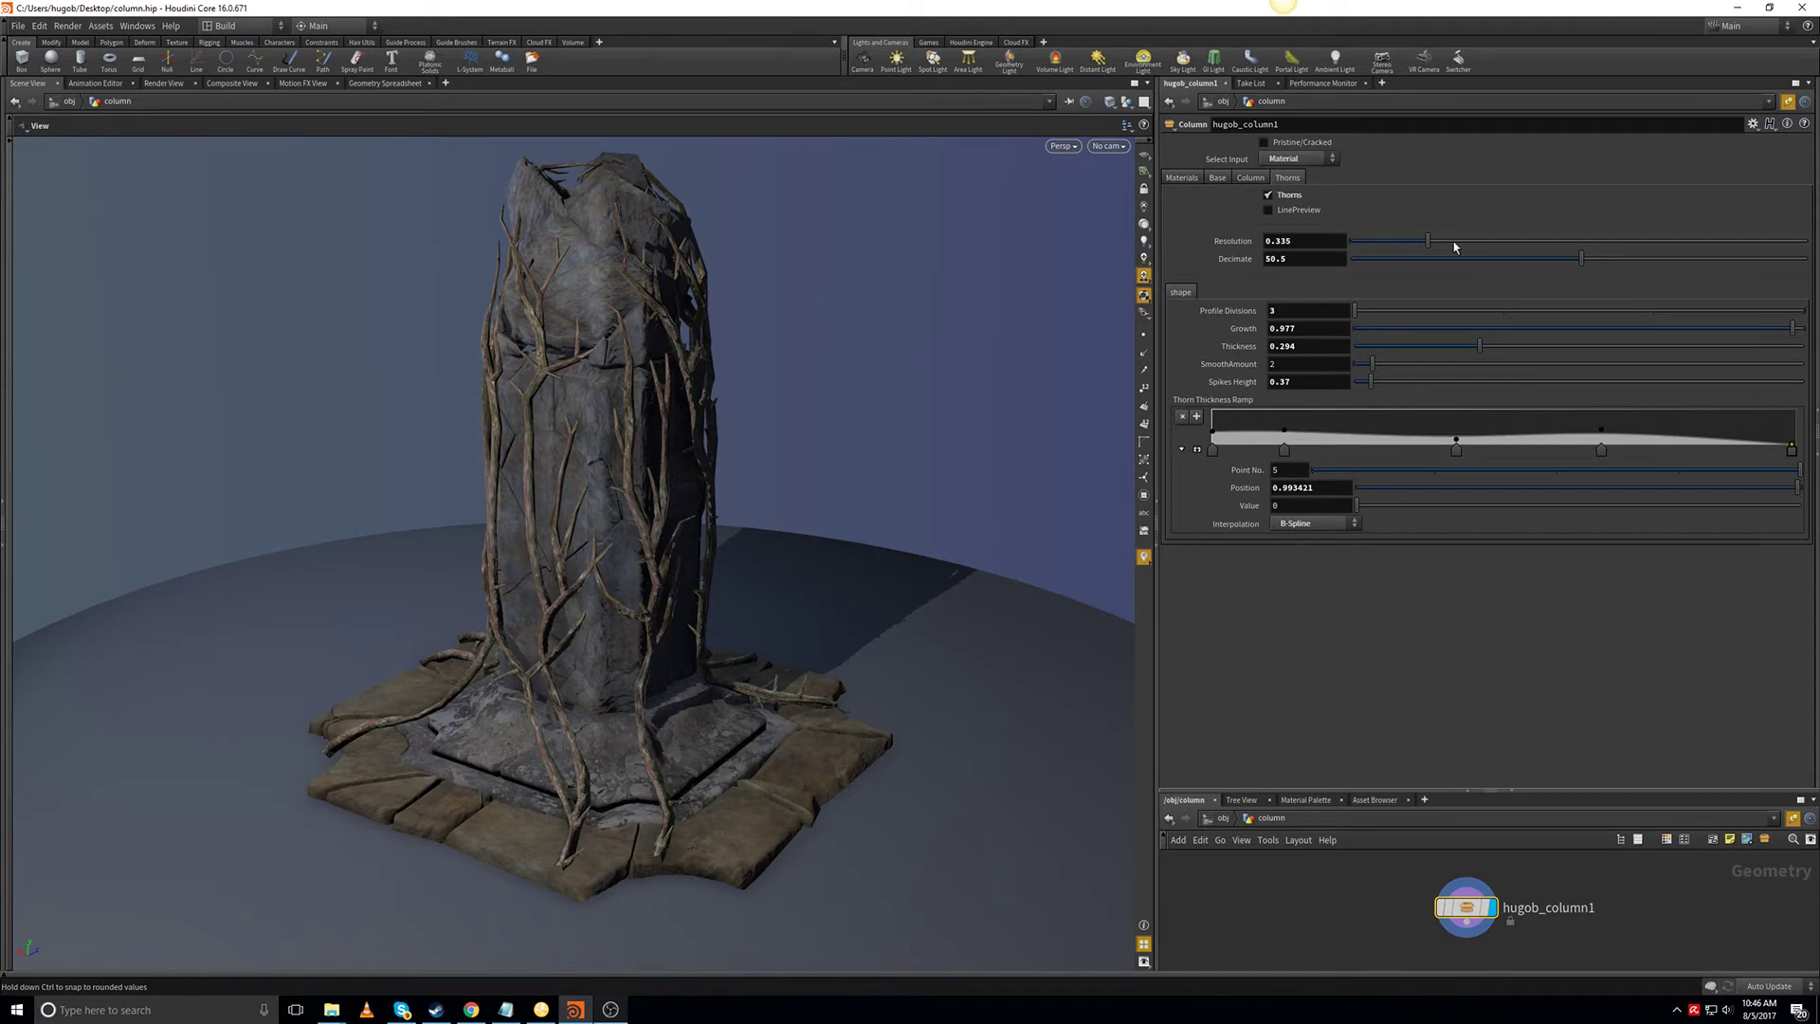
Set the thorns' Resolution to 0.286 and Decimate to 37.8, checking the branch layout around the column.
{"action": "left_click_drag", "start_coordinate": [1452, 242], "coordinate": [1527, 245]}
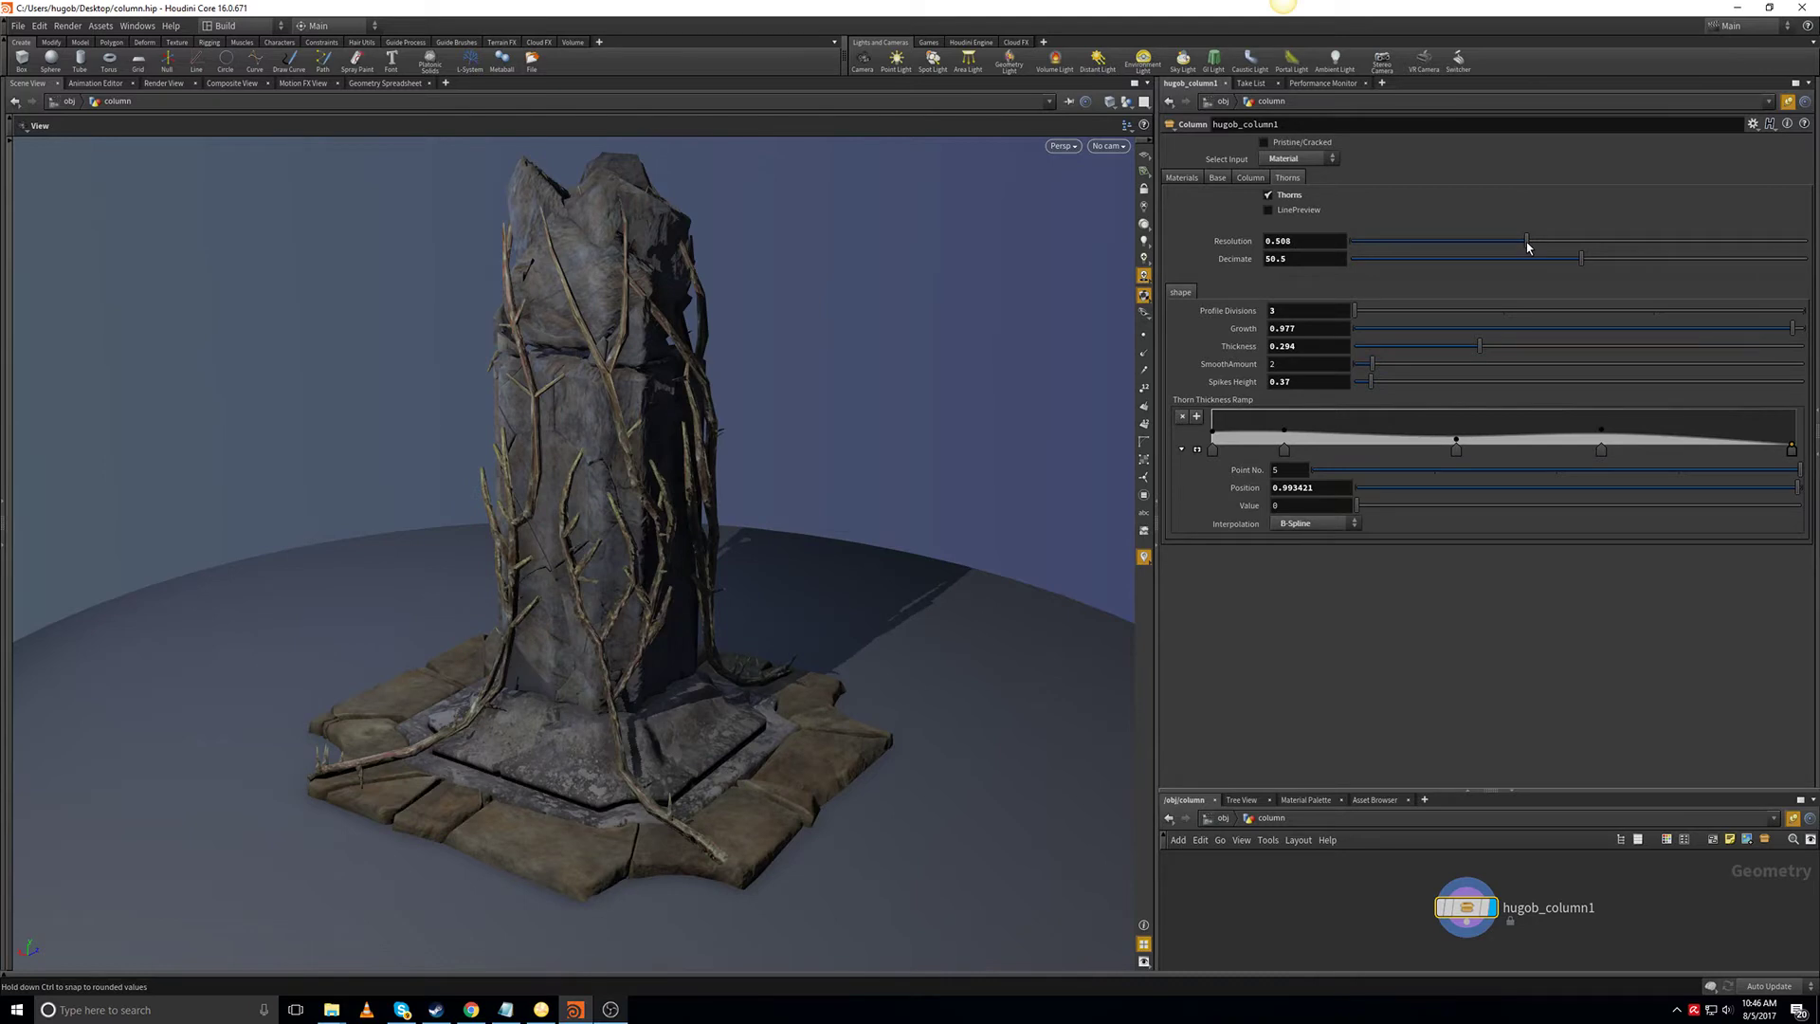
{"action": "left_click_drag", "start_coordinate": [1514, 245], "coordinate": [1399, 240]}
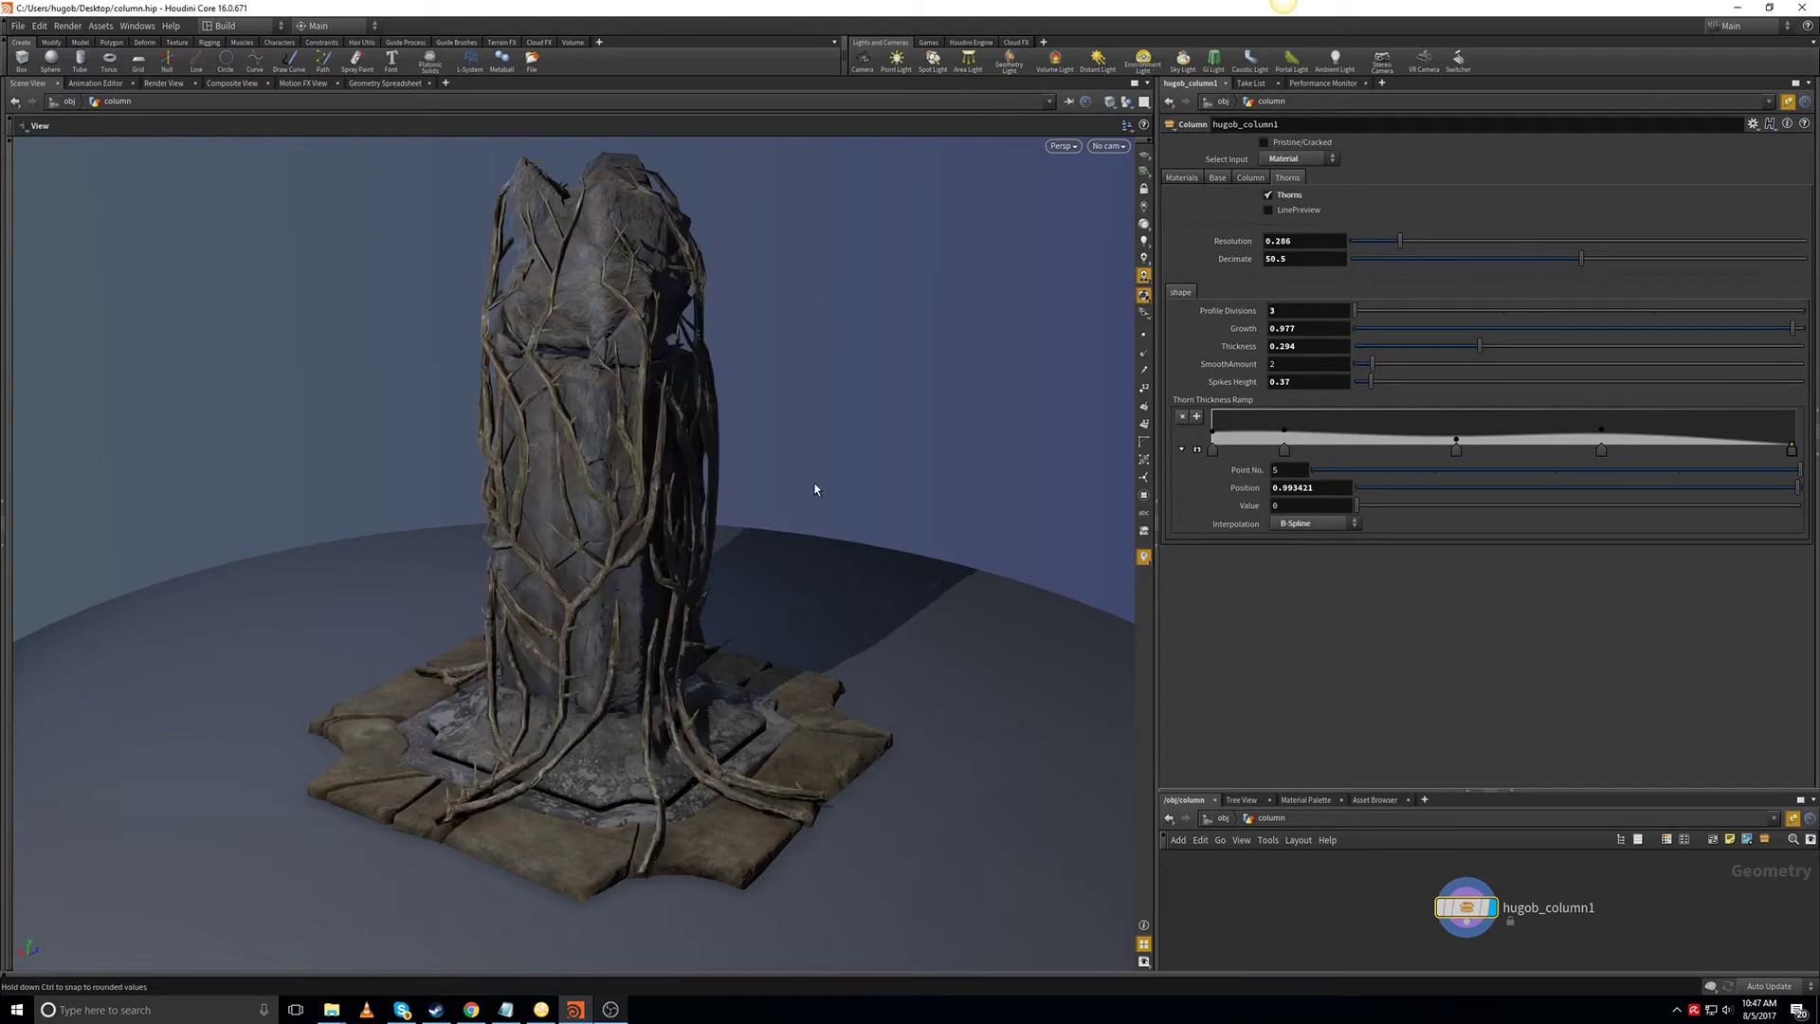
{"action": "mouse_move", "coordinate": [796, 483]}
{"action": "left_mouse_down"}
{"action": "mouse_move", "coordinate": [856, 471]}
{"action": "mouse_move", "coordinate": [709, 481]}
{"action": "mouse_move", "coordinate": [792, 496]}
{"action": "left_mouse_up"}
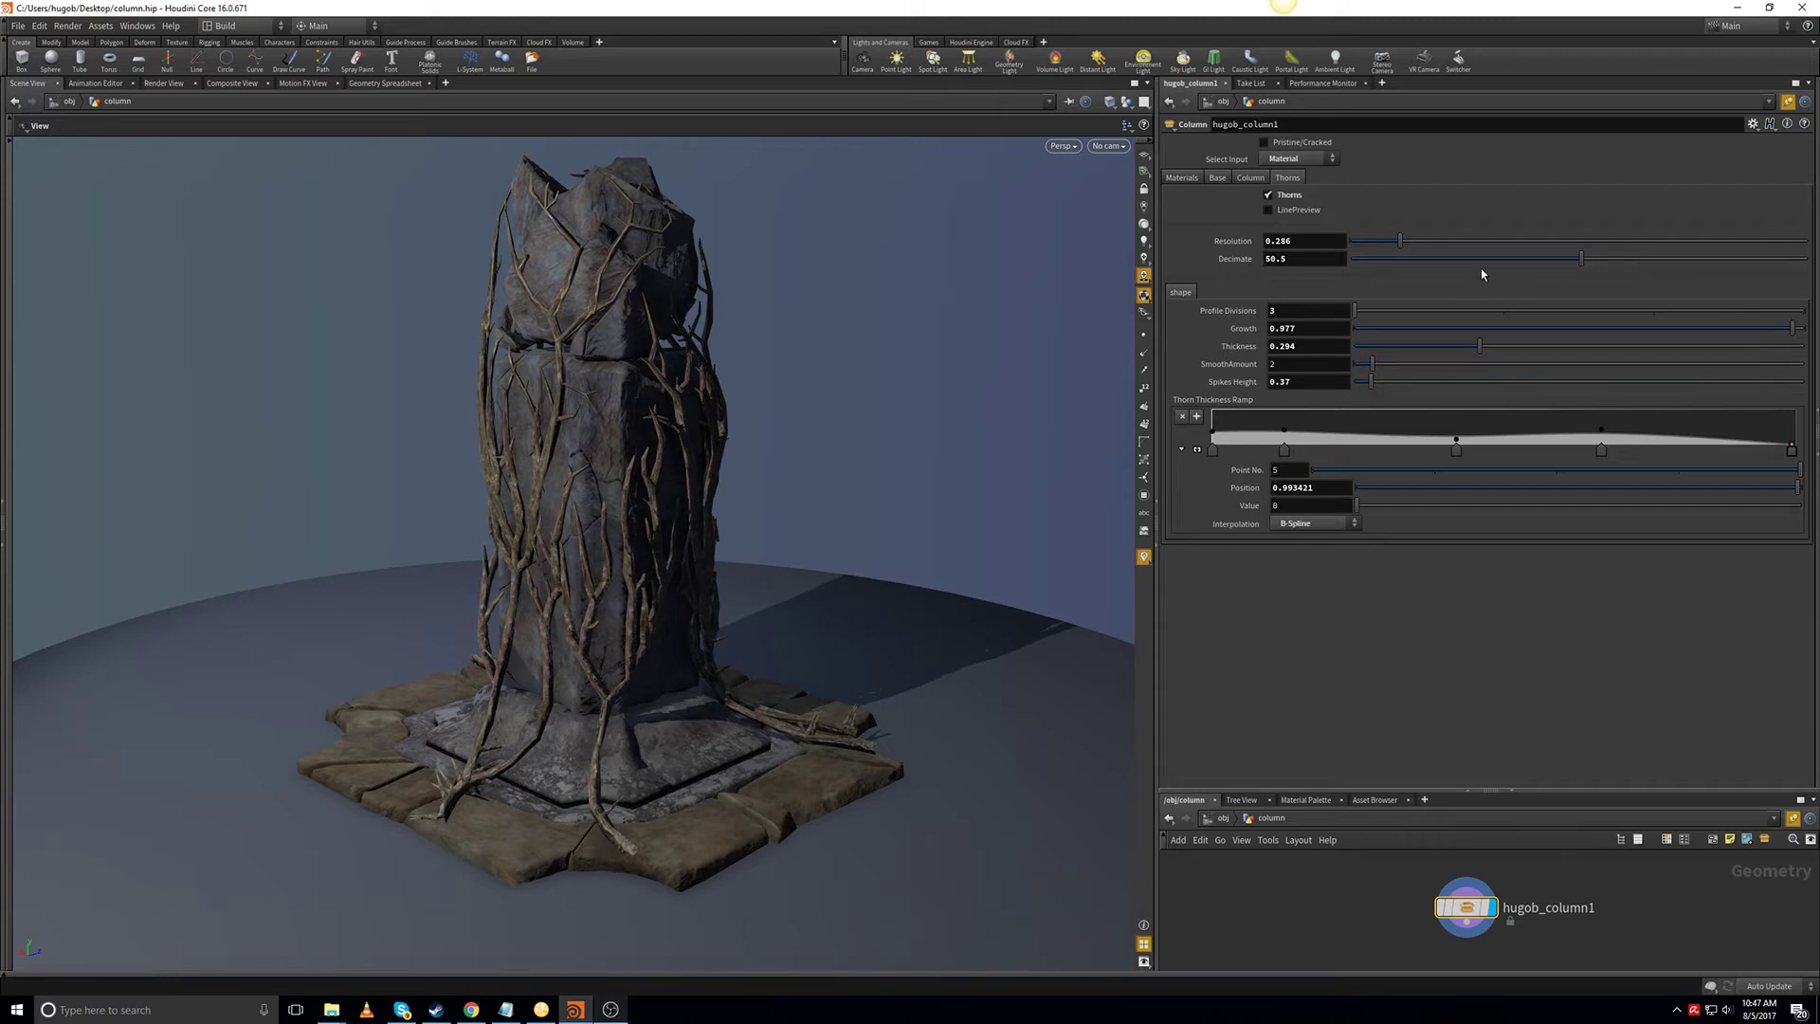
{"action": "left_click_drag", "start_coordinate": [1521, 258], "coordinate": [1631, 276]}
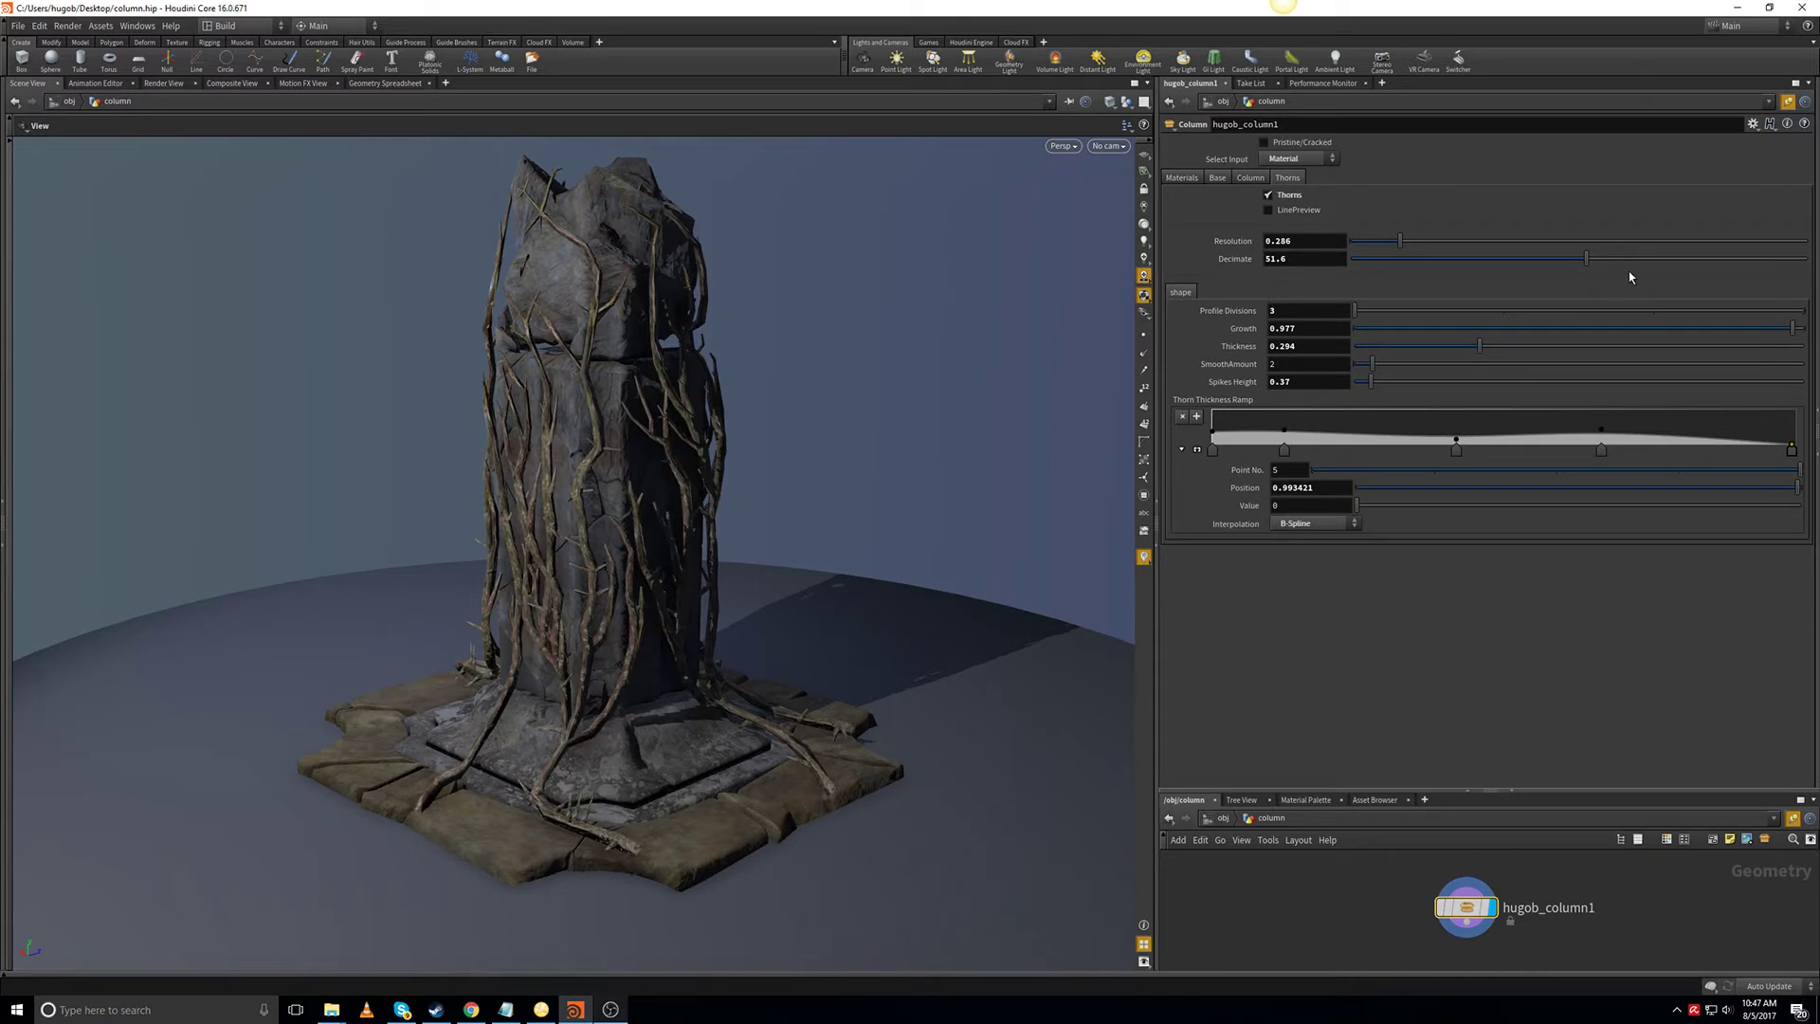
{"action": "left_click_drag", "start_coordinate": [1585, 258], "coordinate": [1524, 263]}
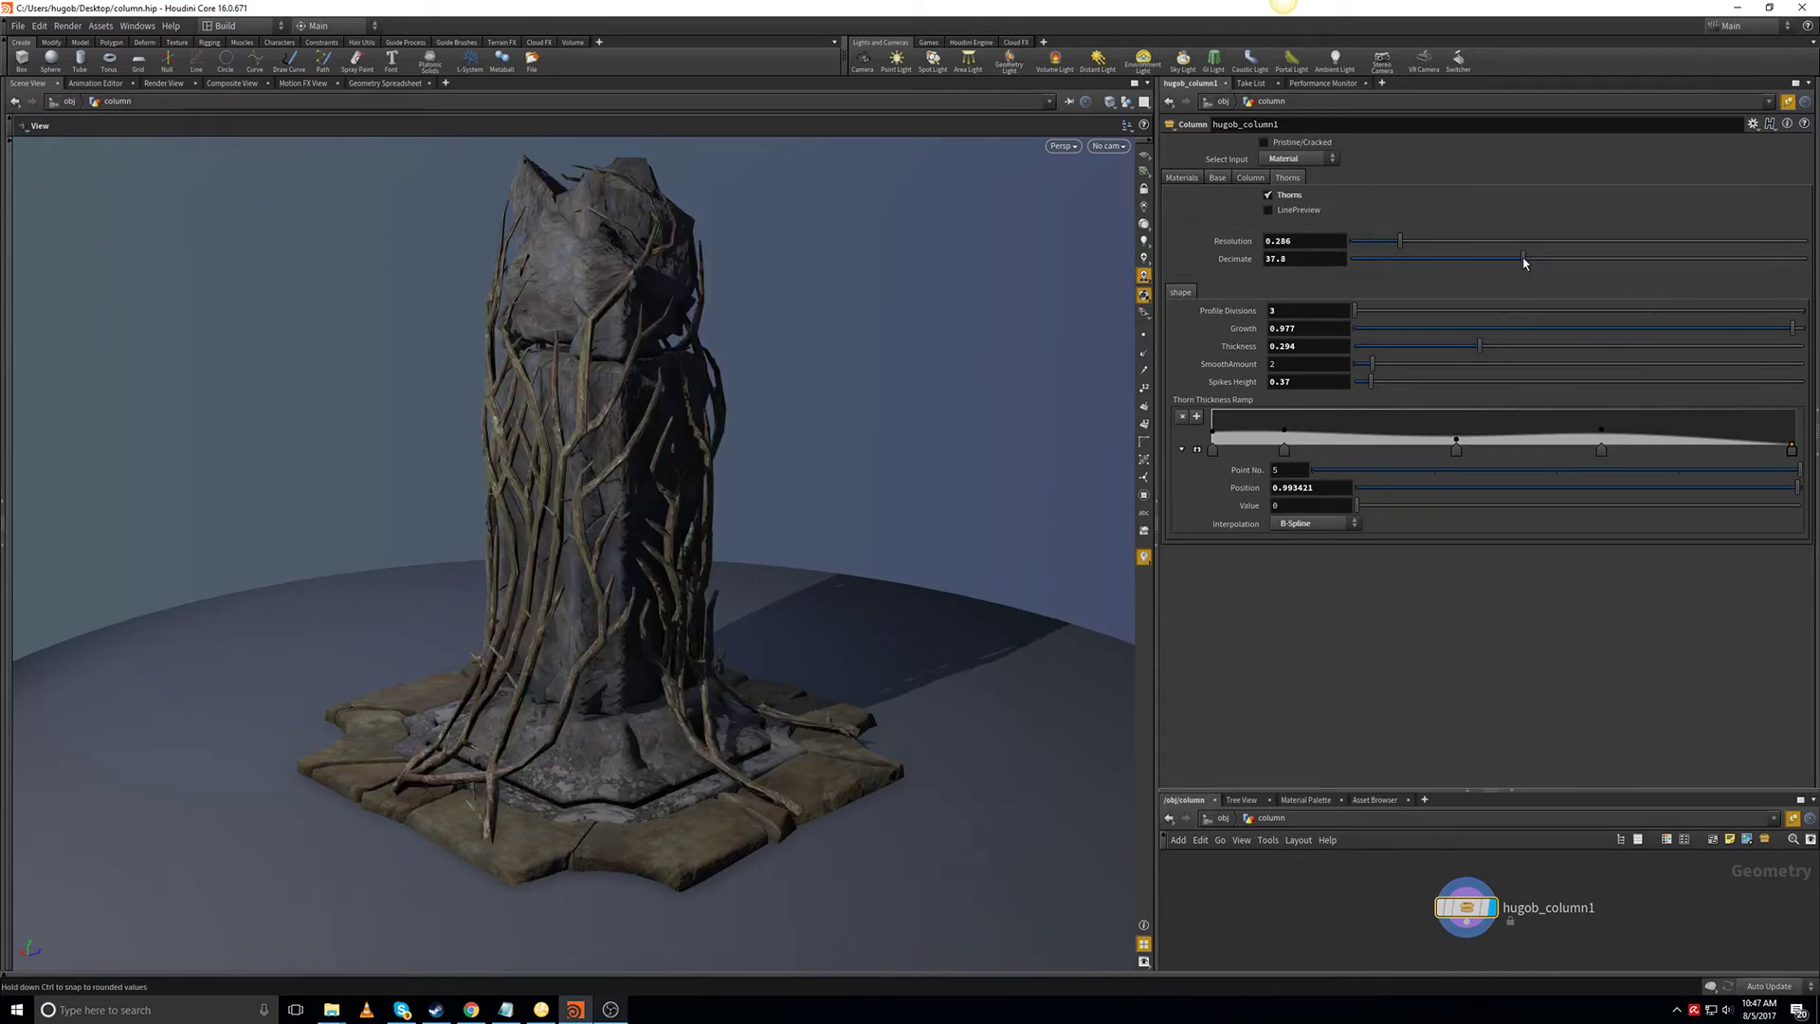
Try a thorn Growth of 0.49, then set Growth to its full value of 1.
{"action": "left_click_drag", "start_coordinate": [674, 650], "coordinate": [725, 662]}
{"action": "left_click_drag", "start_coordinate": [1790, 324], "coordinate": [1575, 324]}
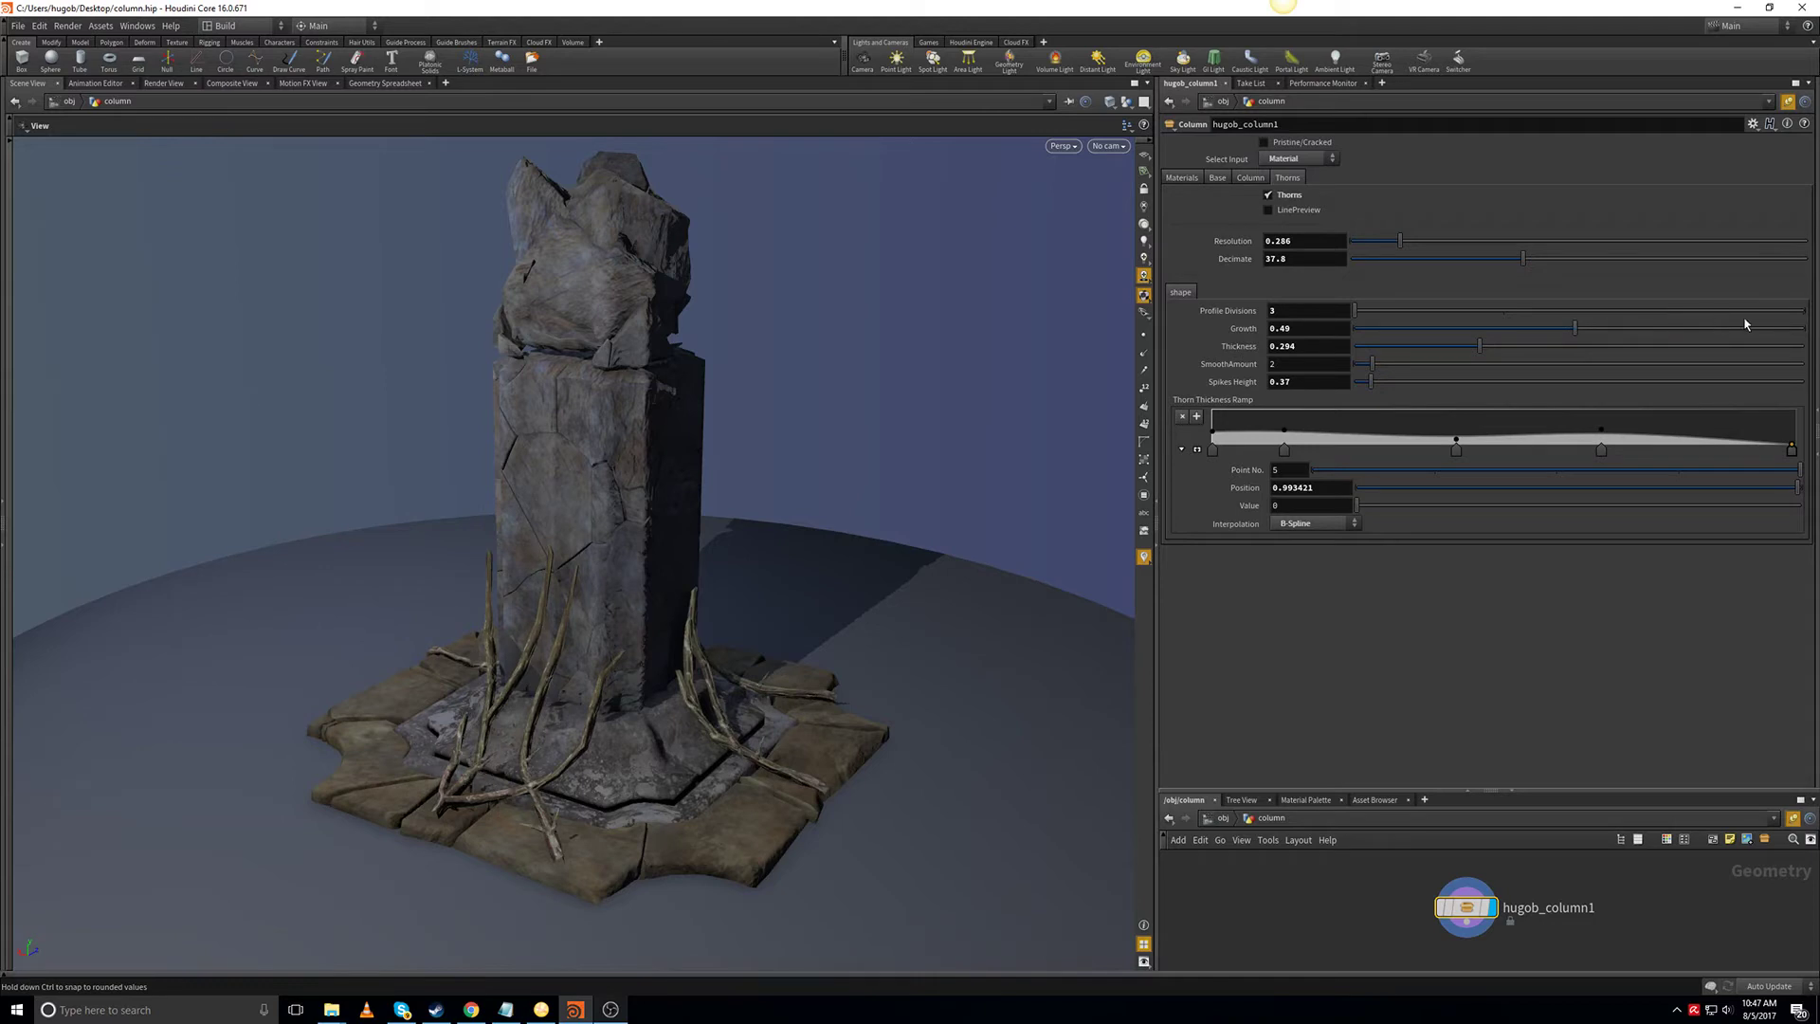
{"action": "left_click_drag", "start_coordinate": [1745, 324], "coordinate": [1815, 327]}
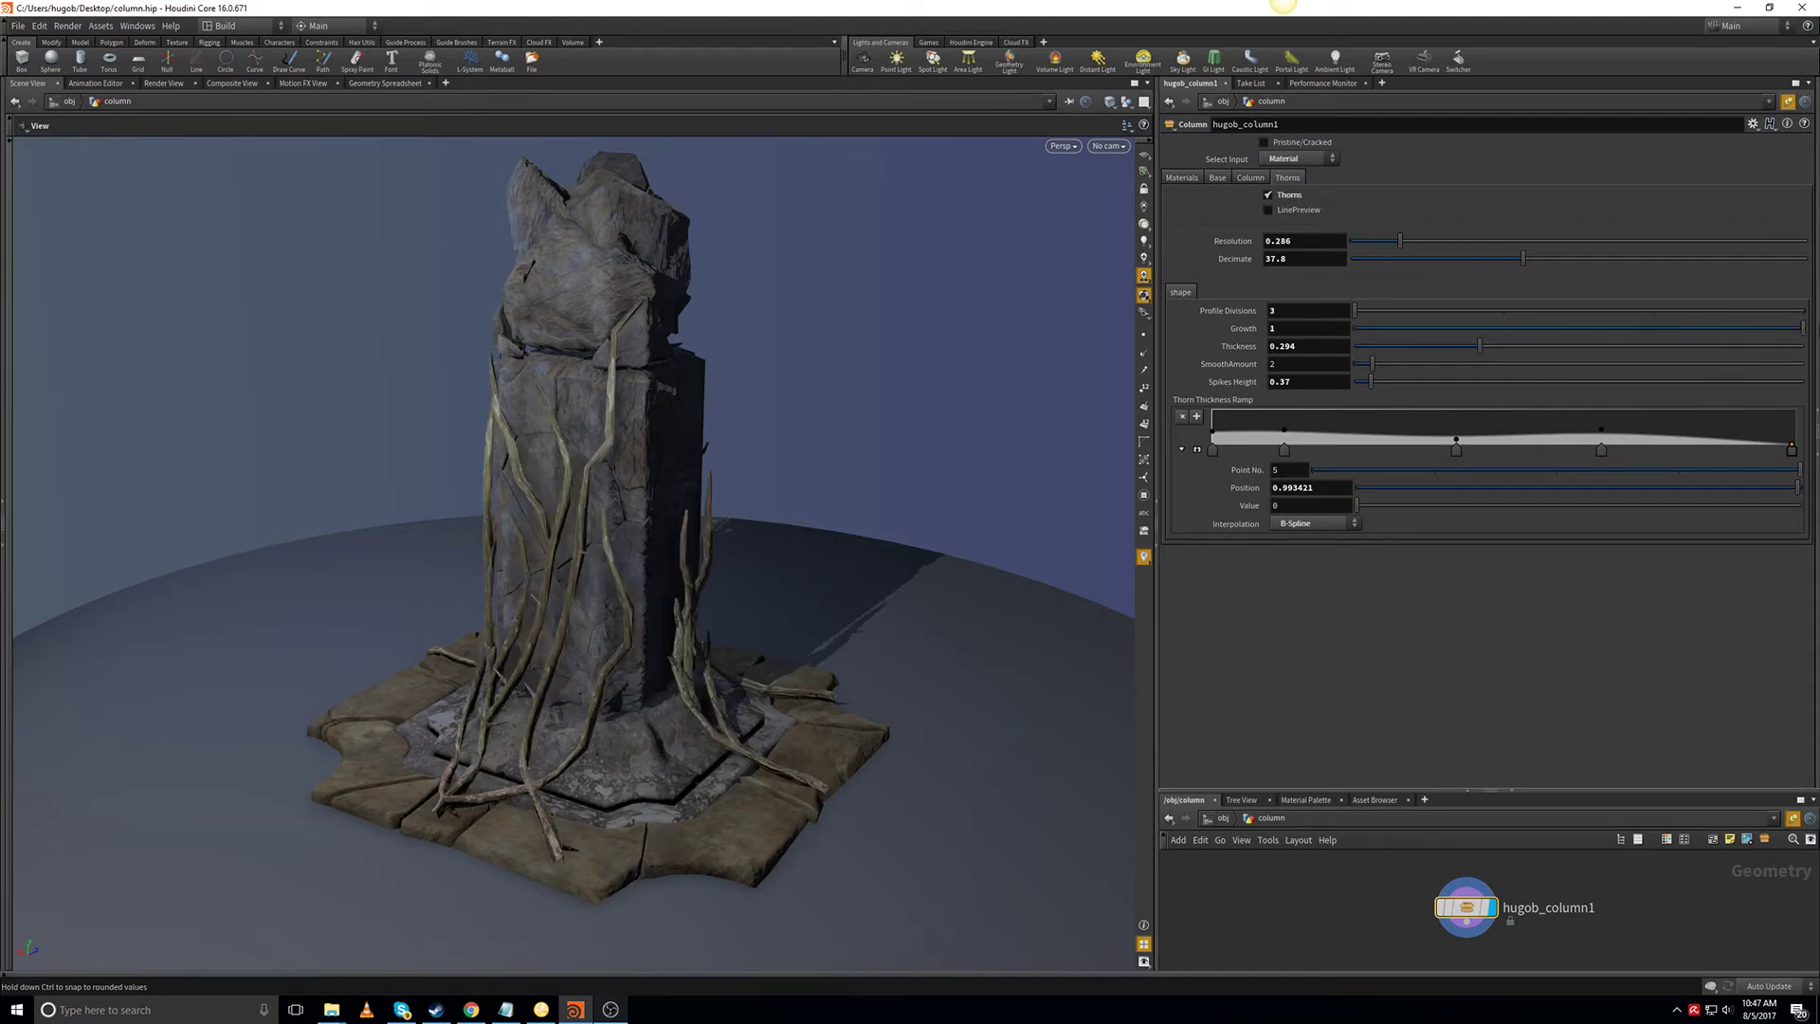
Reduce the thorn Growth to 0.406 and switch the column's display input to UVCheck.
{"action": "scroll", "coordinate": [638, 743], "scroll_direction": "up", "scroll_amount": 10}
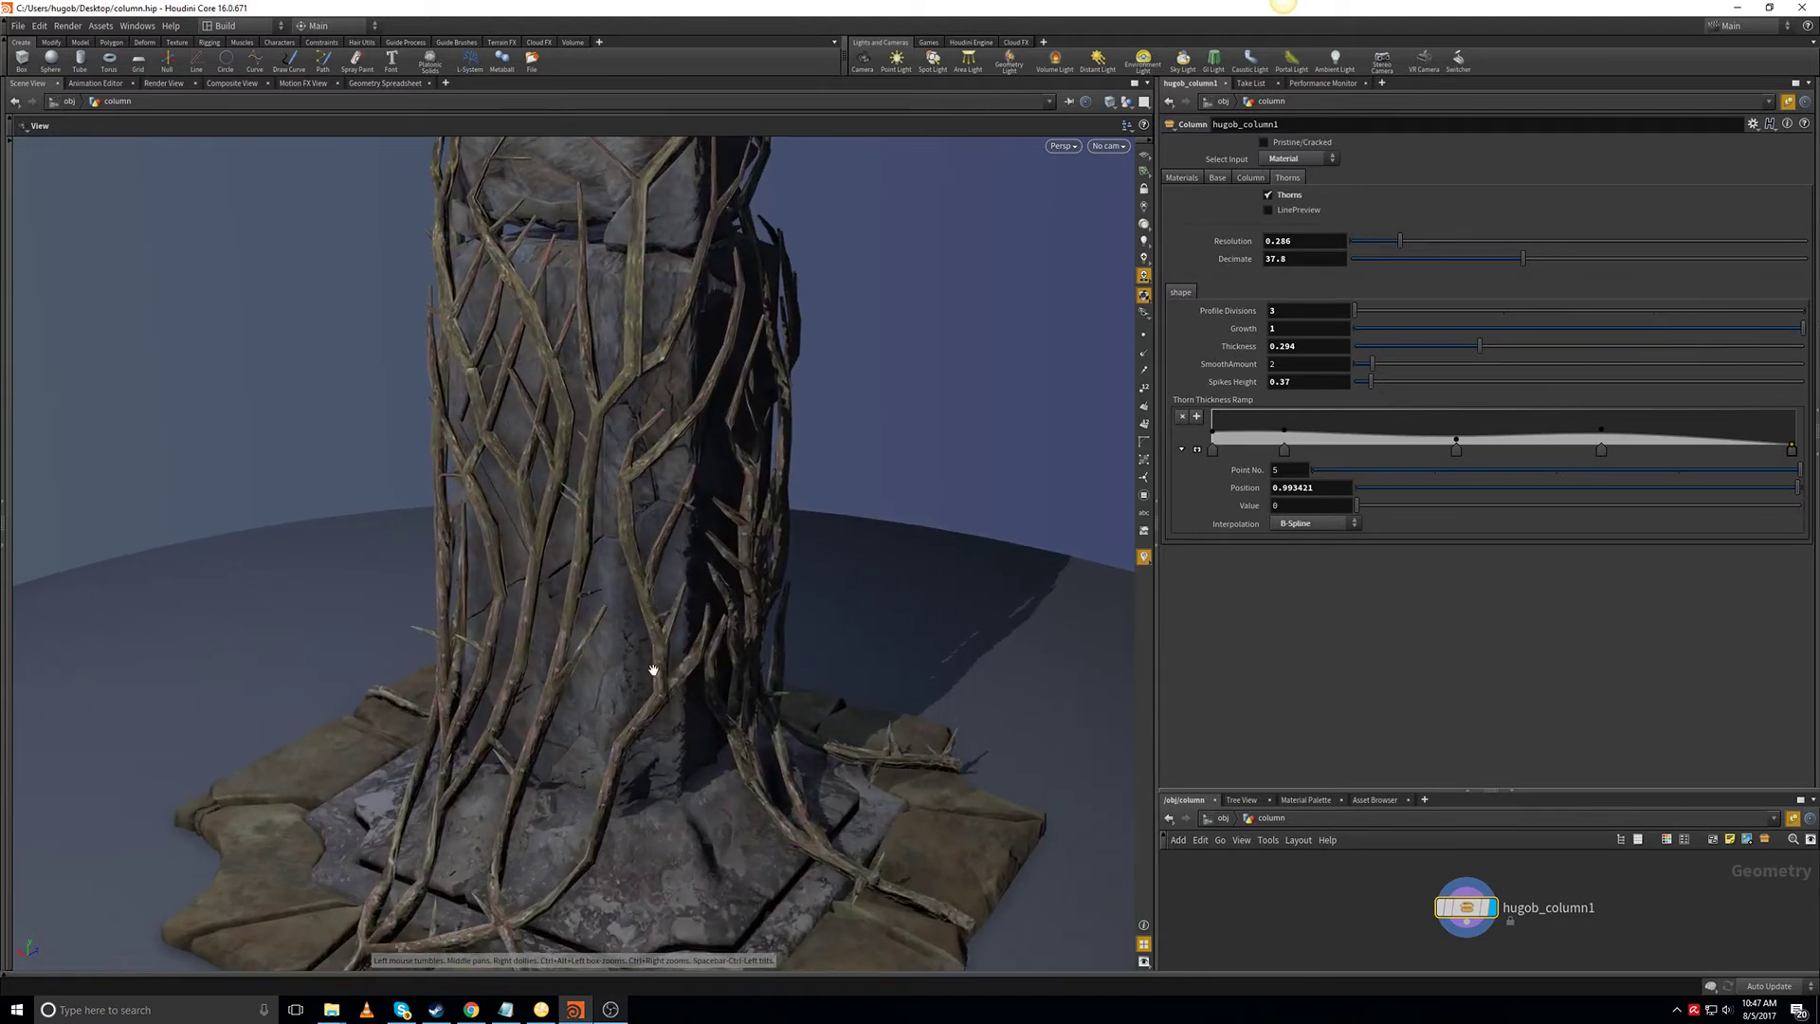
{"action": "scroll", "coordinate": [727, 761], "scroll_direction": "up", "scroll_amount": 5}
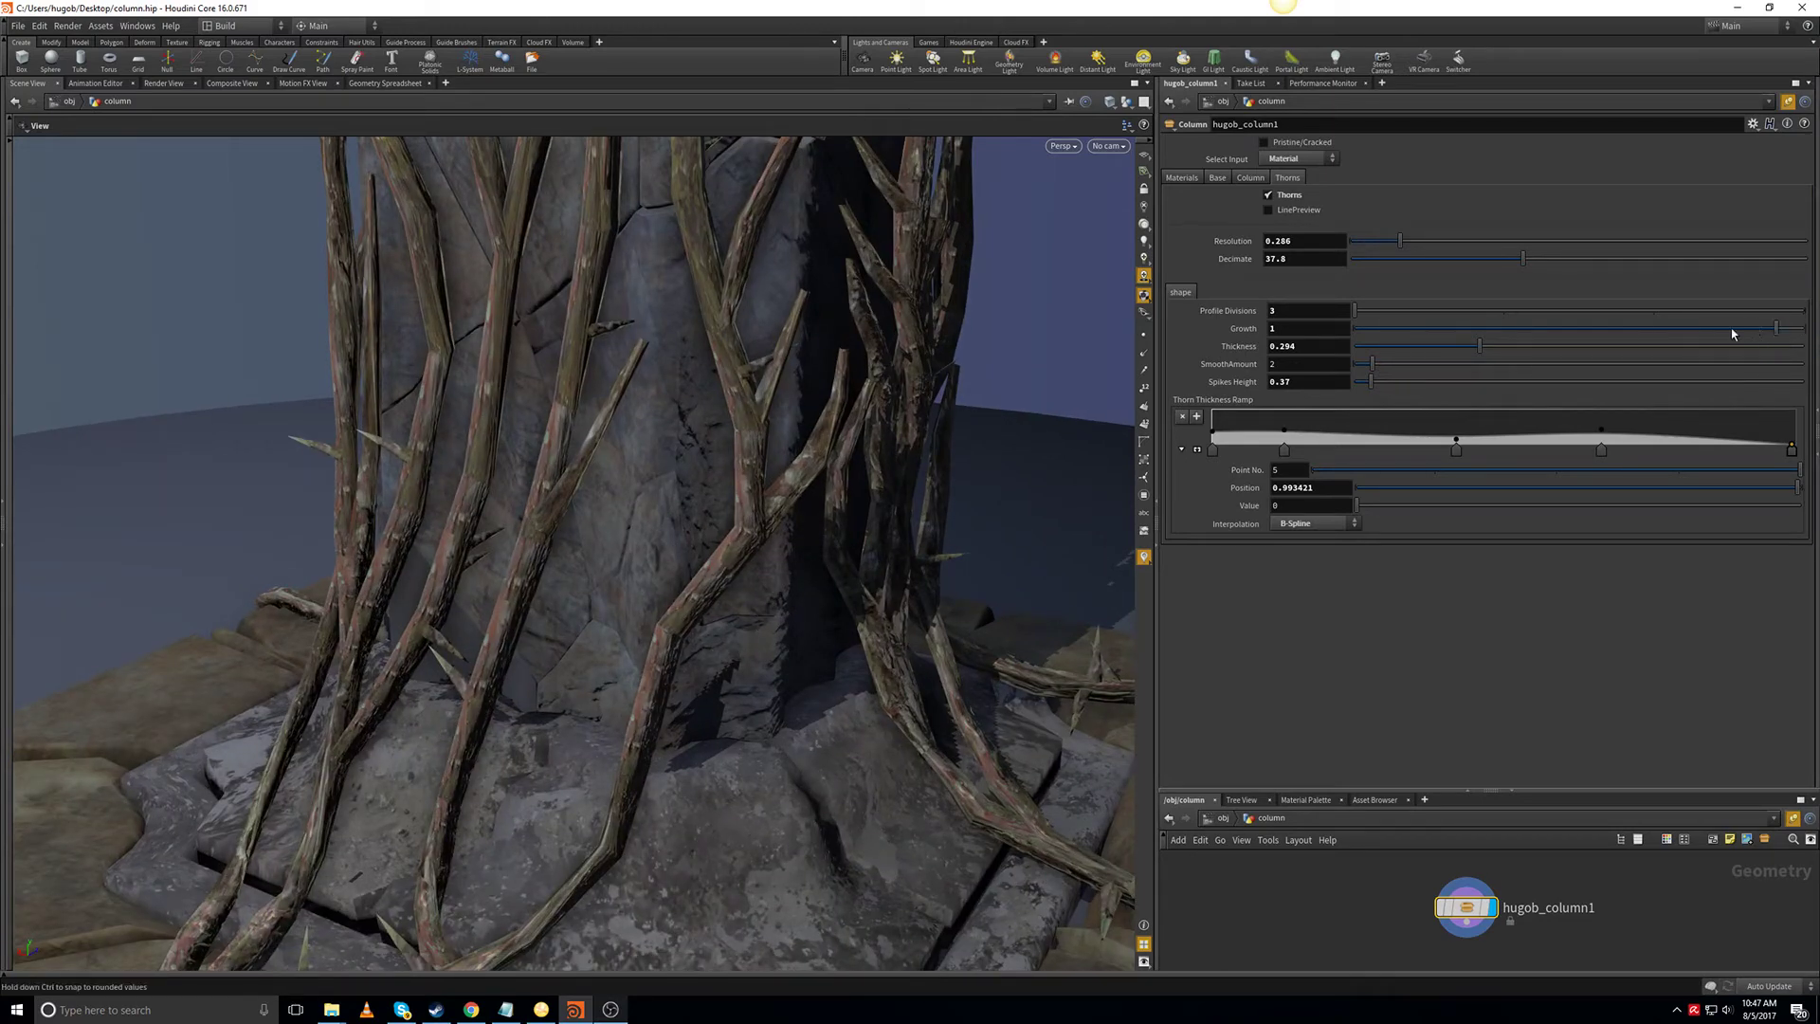
{"action": "left_click_drag", "start_coordinate": [1670, 338], "coordinate": [1537, 332]}
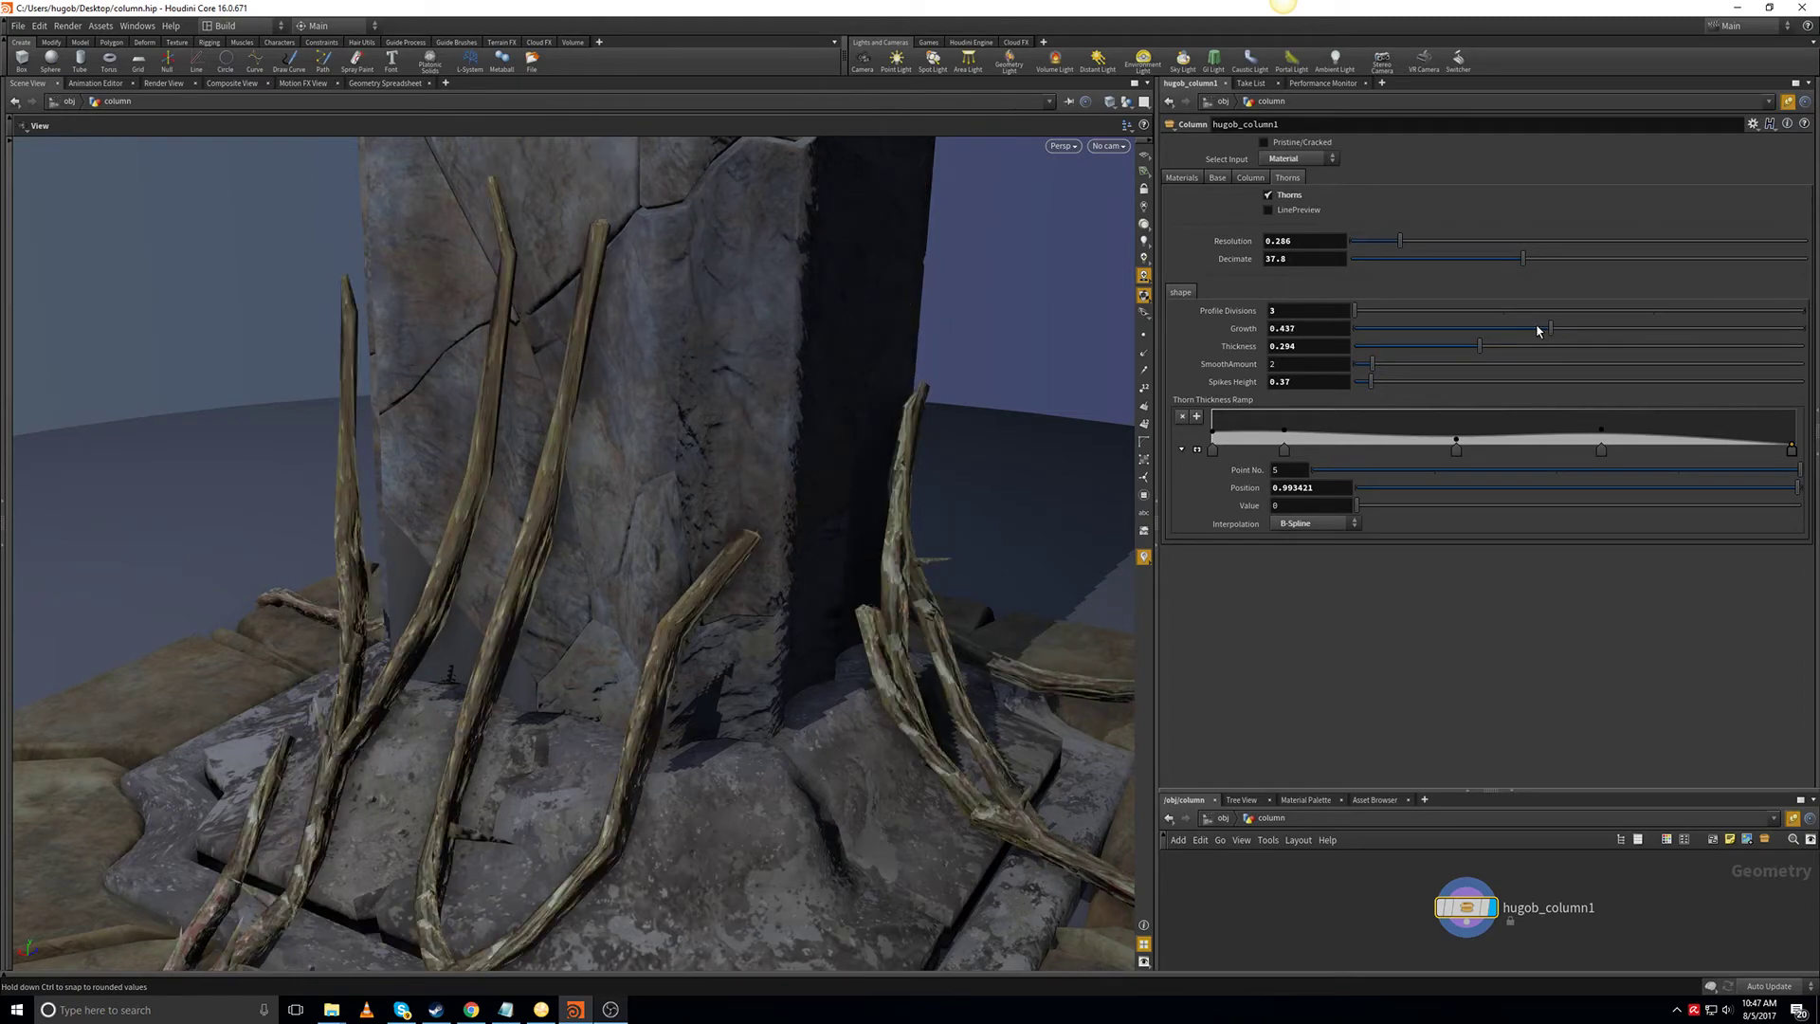
{"action": "left_click", "coordinate": [1299, 158]}
{"action": "left_click", "coordinate": [1300, 186]}
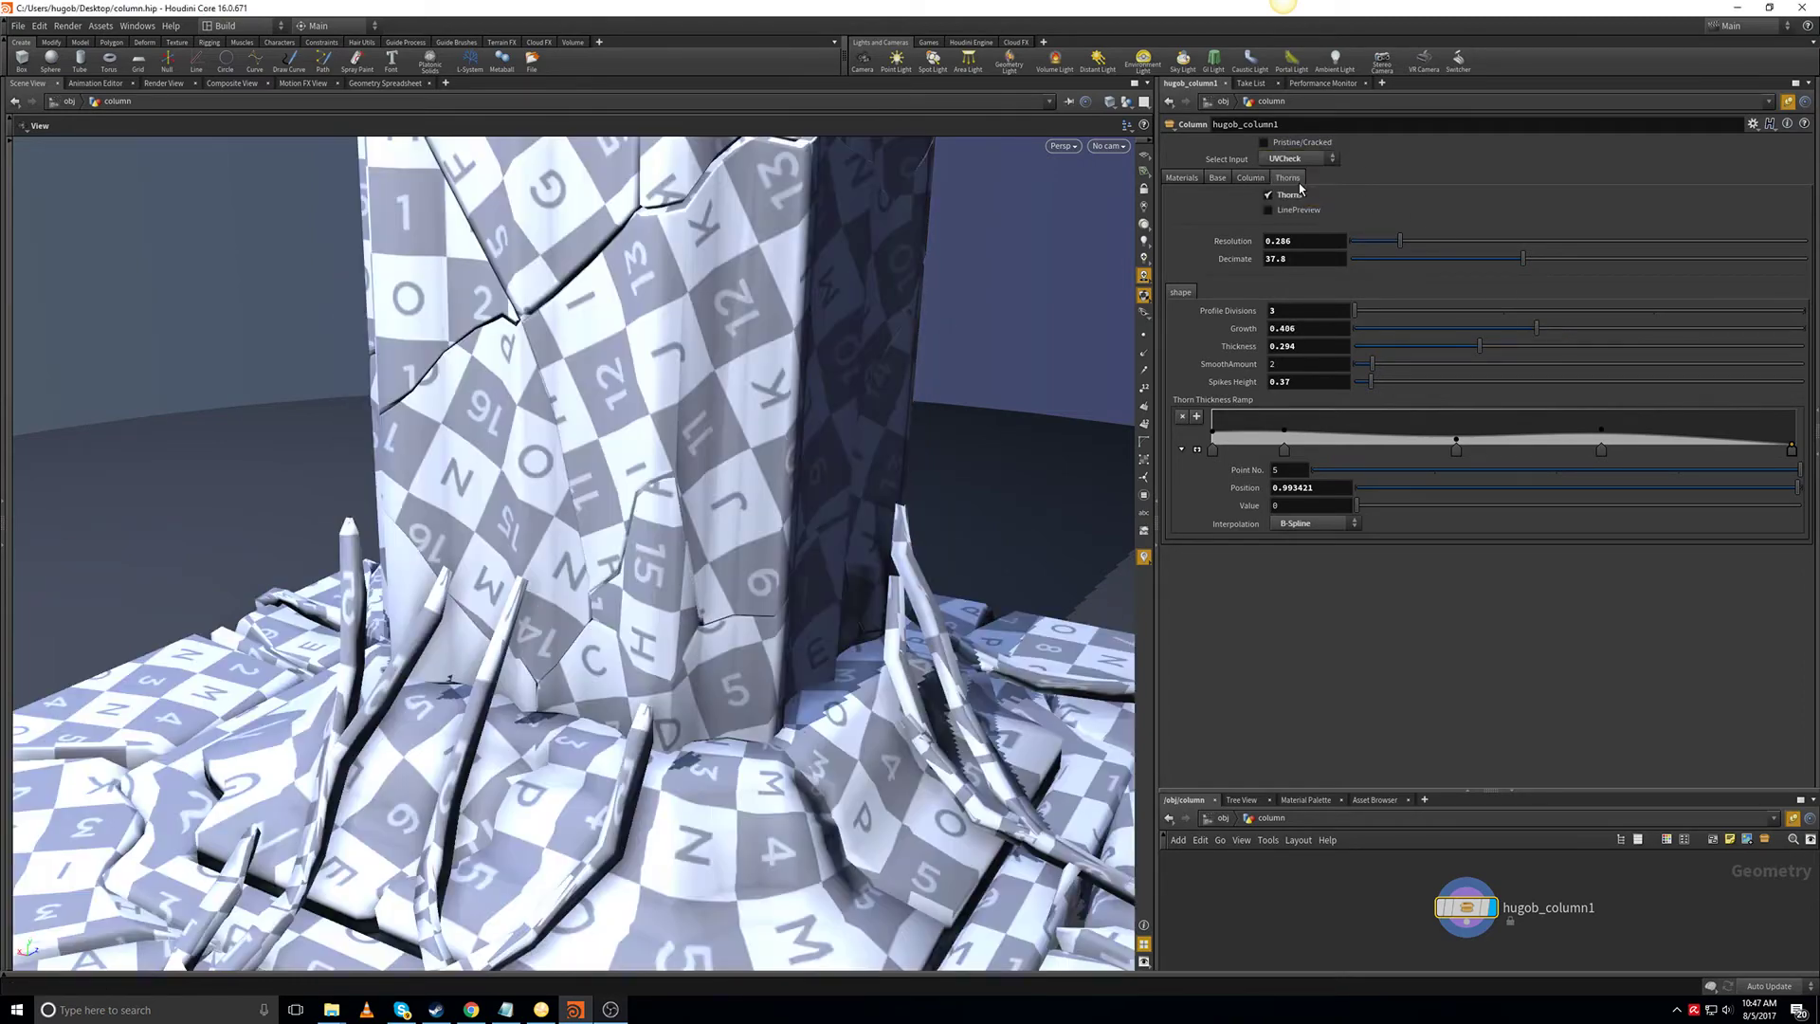
With thorn Growth at 0.463, try a Thickness of 0.793, then reduce Thickness to 0.354.
{"action": "left_click", "coordinate": [1563, 329]}
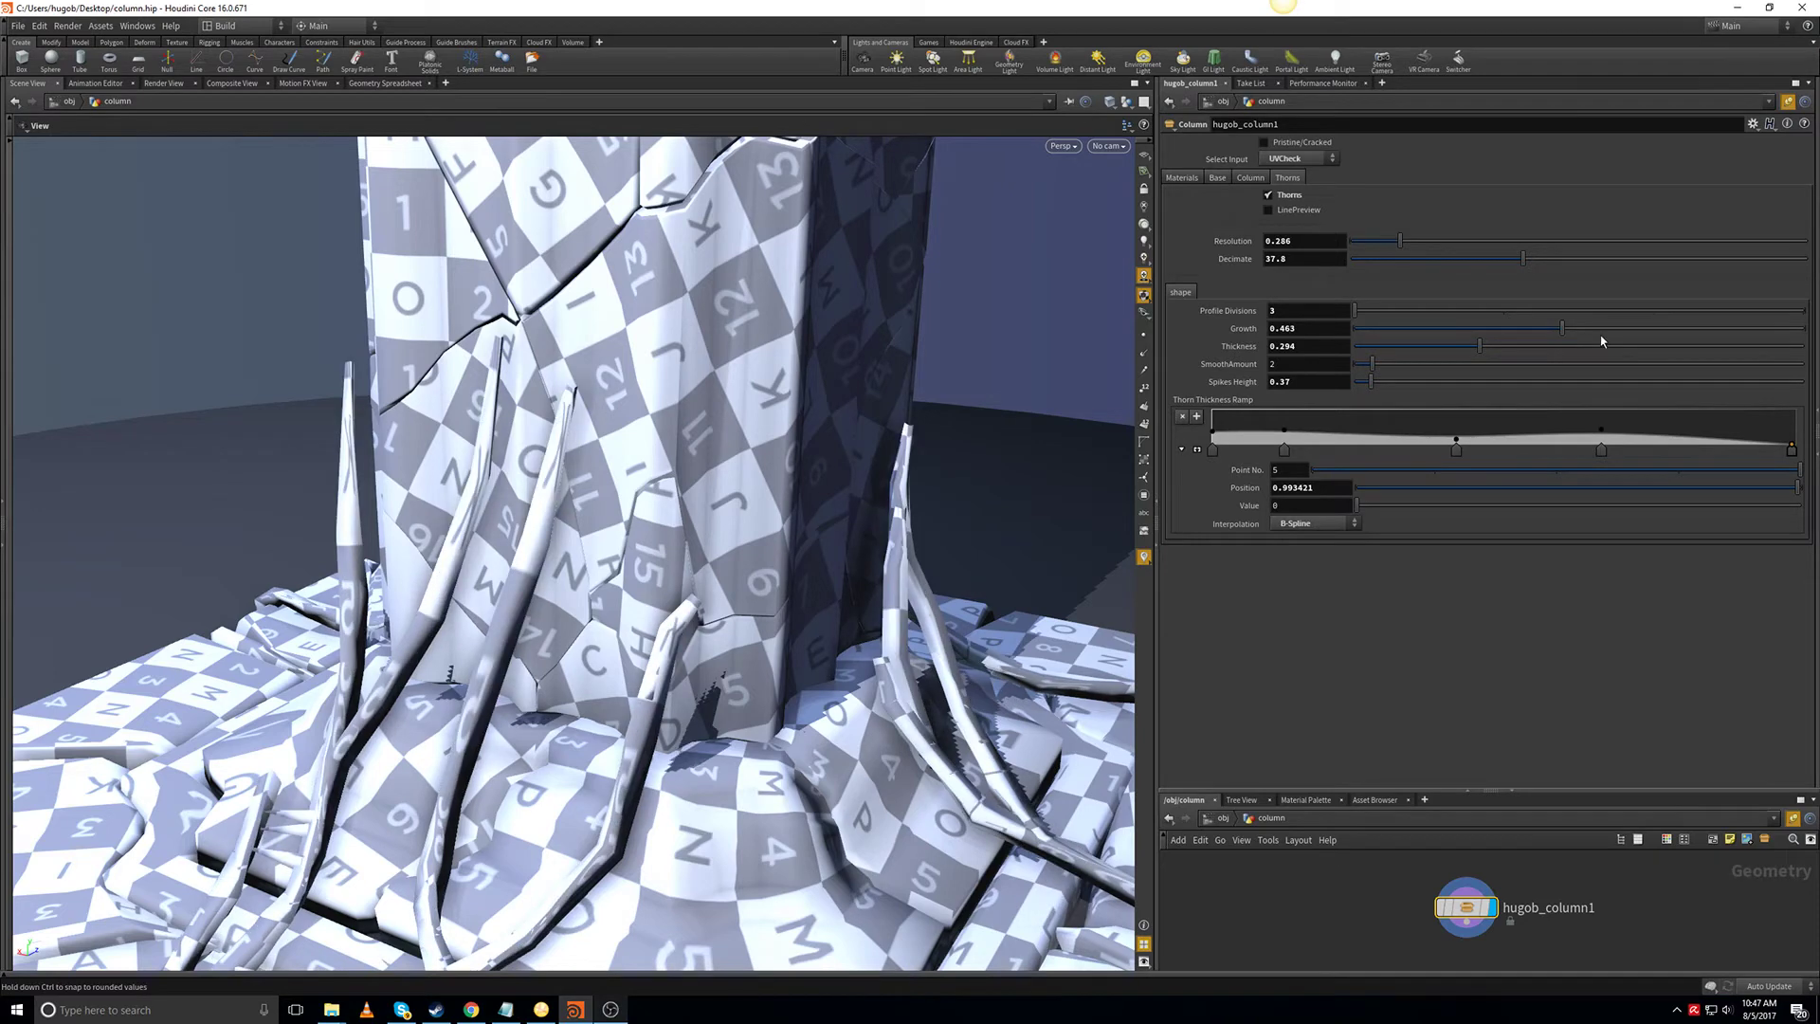
{"action": "left_click", "coordinate": [1652, 346]}
{"action": "left_click", "coordinate": [1708, 347]}
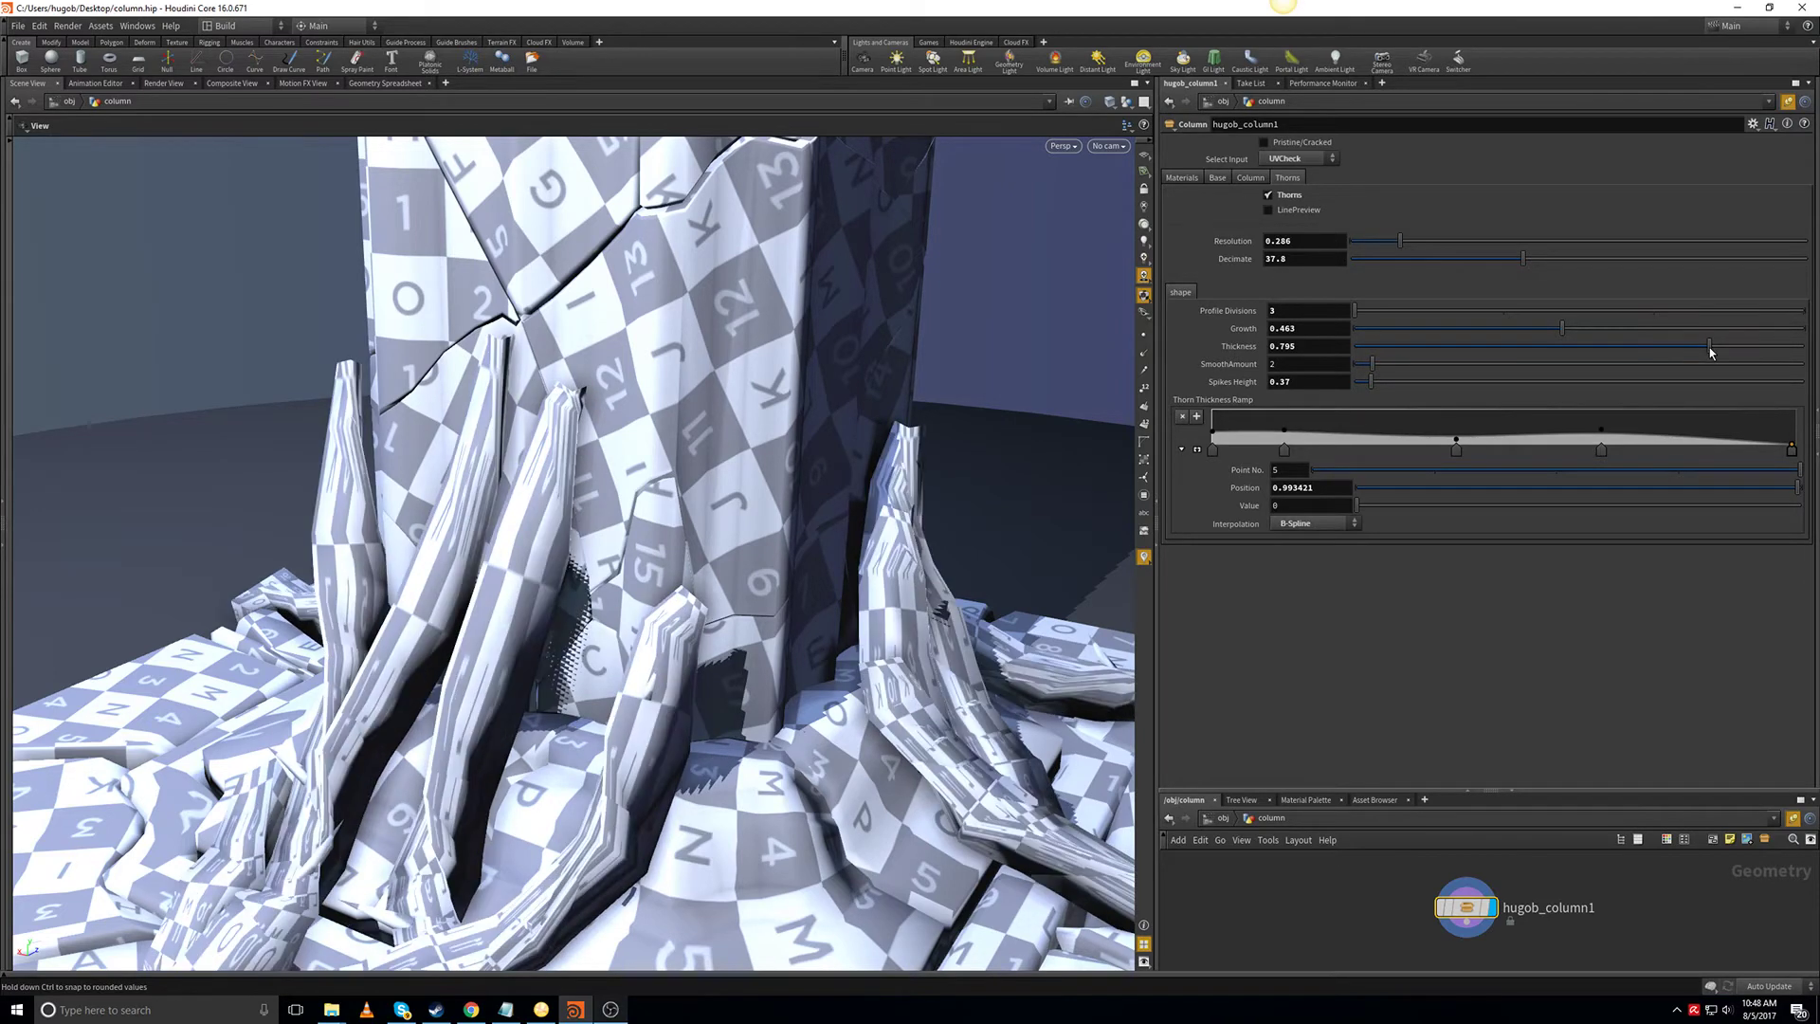
{"action": "left_click", "coordinate": [1515, 347]}
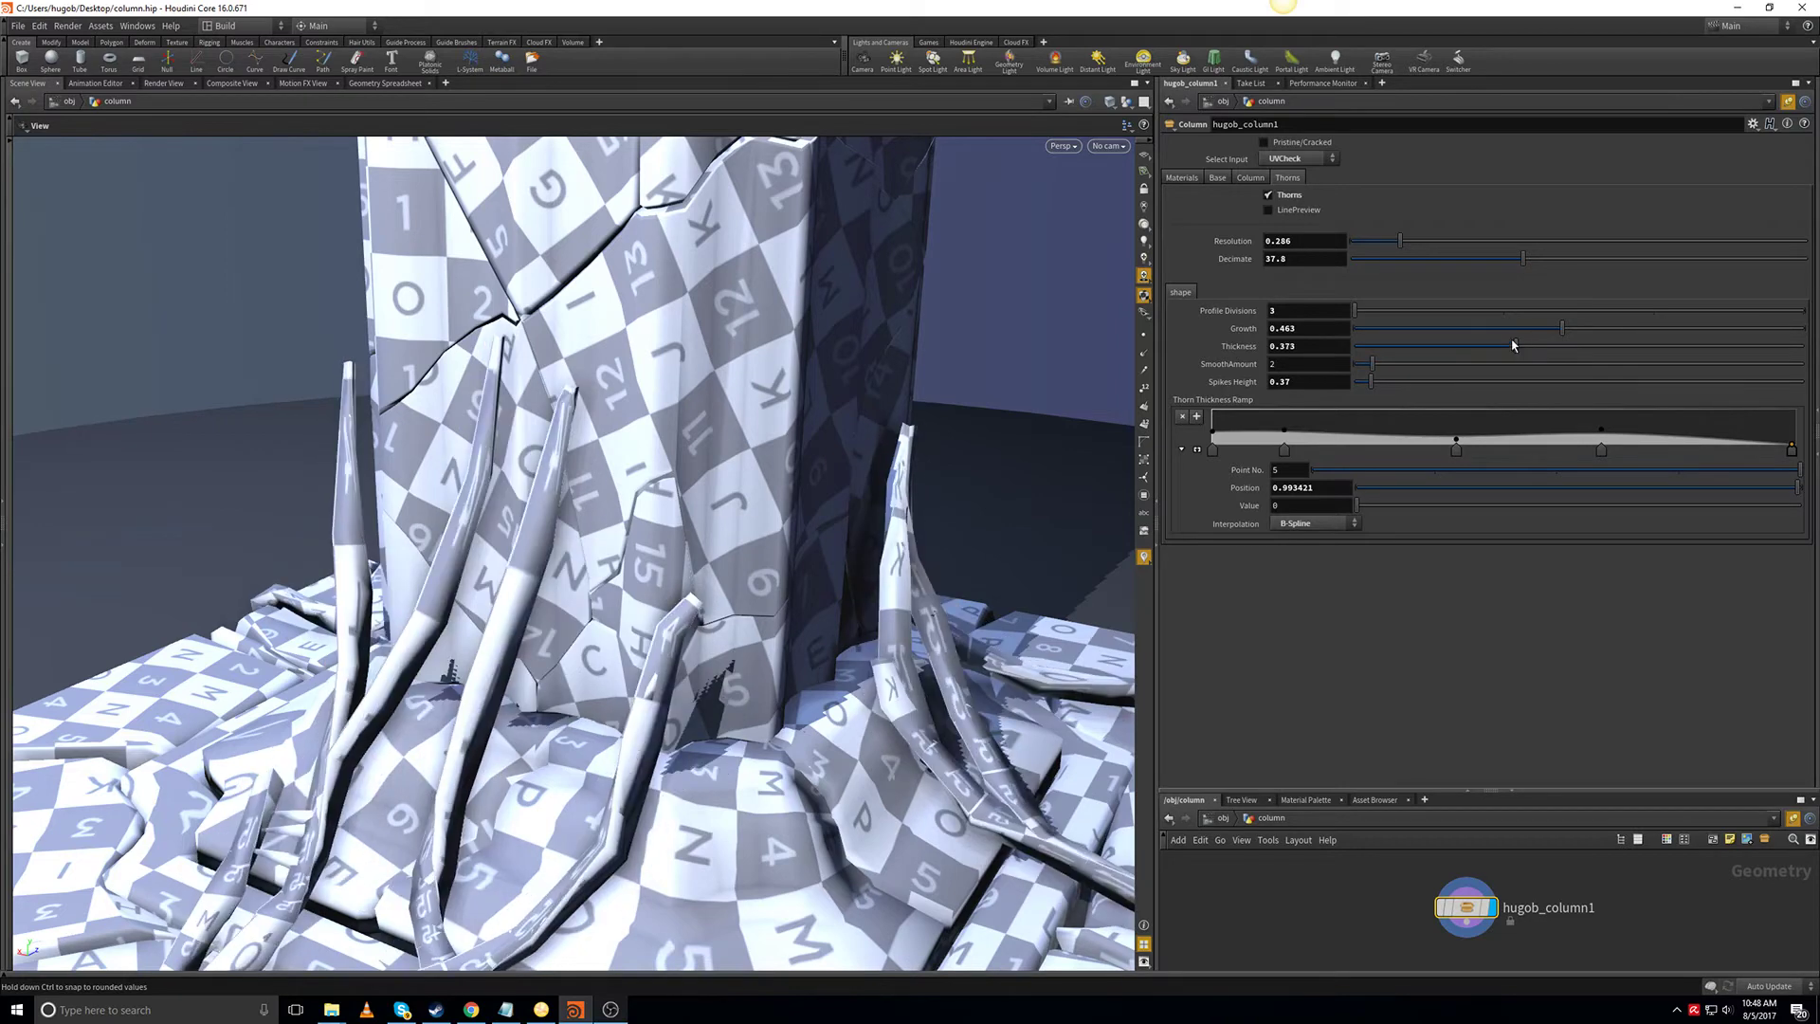
Set the thorn Growth to 1, check the thorns' UVs over the whole column, and return the display input to Material.
{"action": "left_click_drag", "start_coordinate": [1562, 329], "coordinate": [1815, 347]}
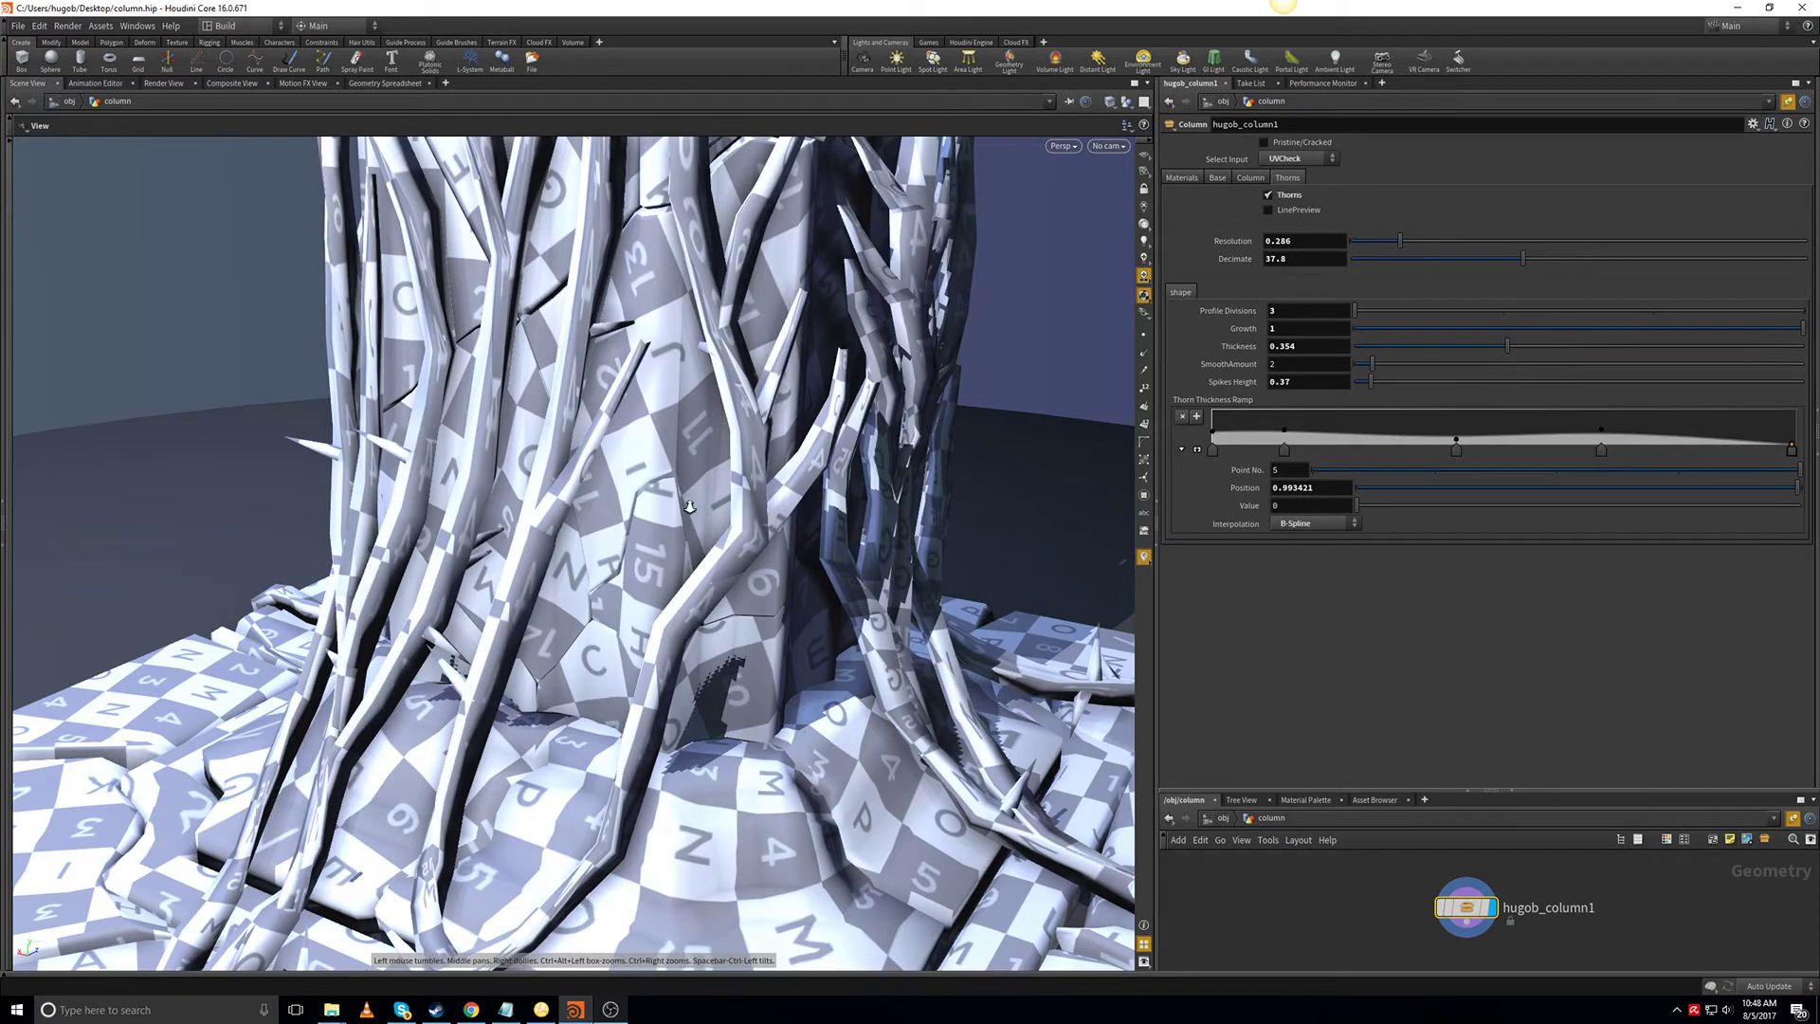
{"action": "scroll", "coordinate": [710, 625], "scroll_direction": "down", "scroll_amount": 6}
{"action": "scroll", "coordinate": [720, 670], "scroll_direction": "down", "scroll_amount": 8}
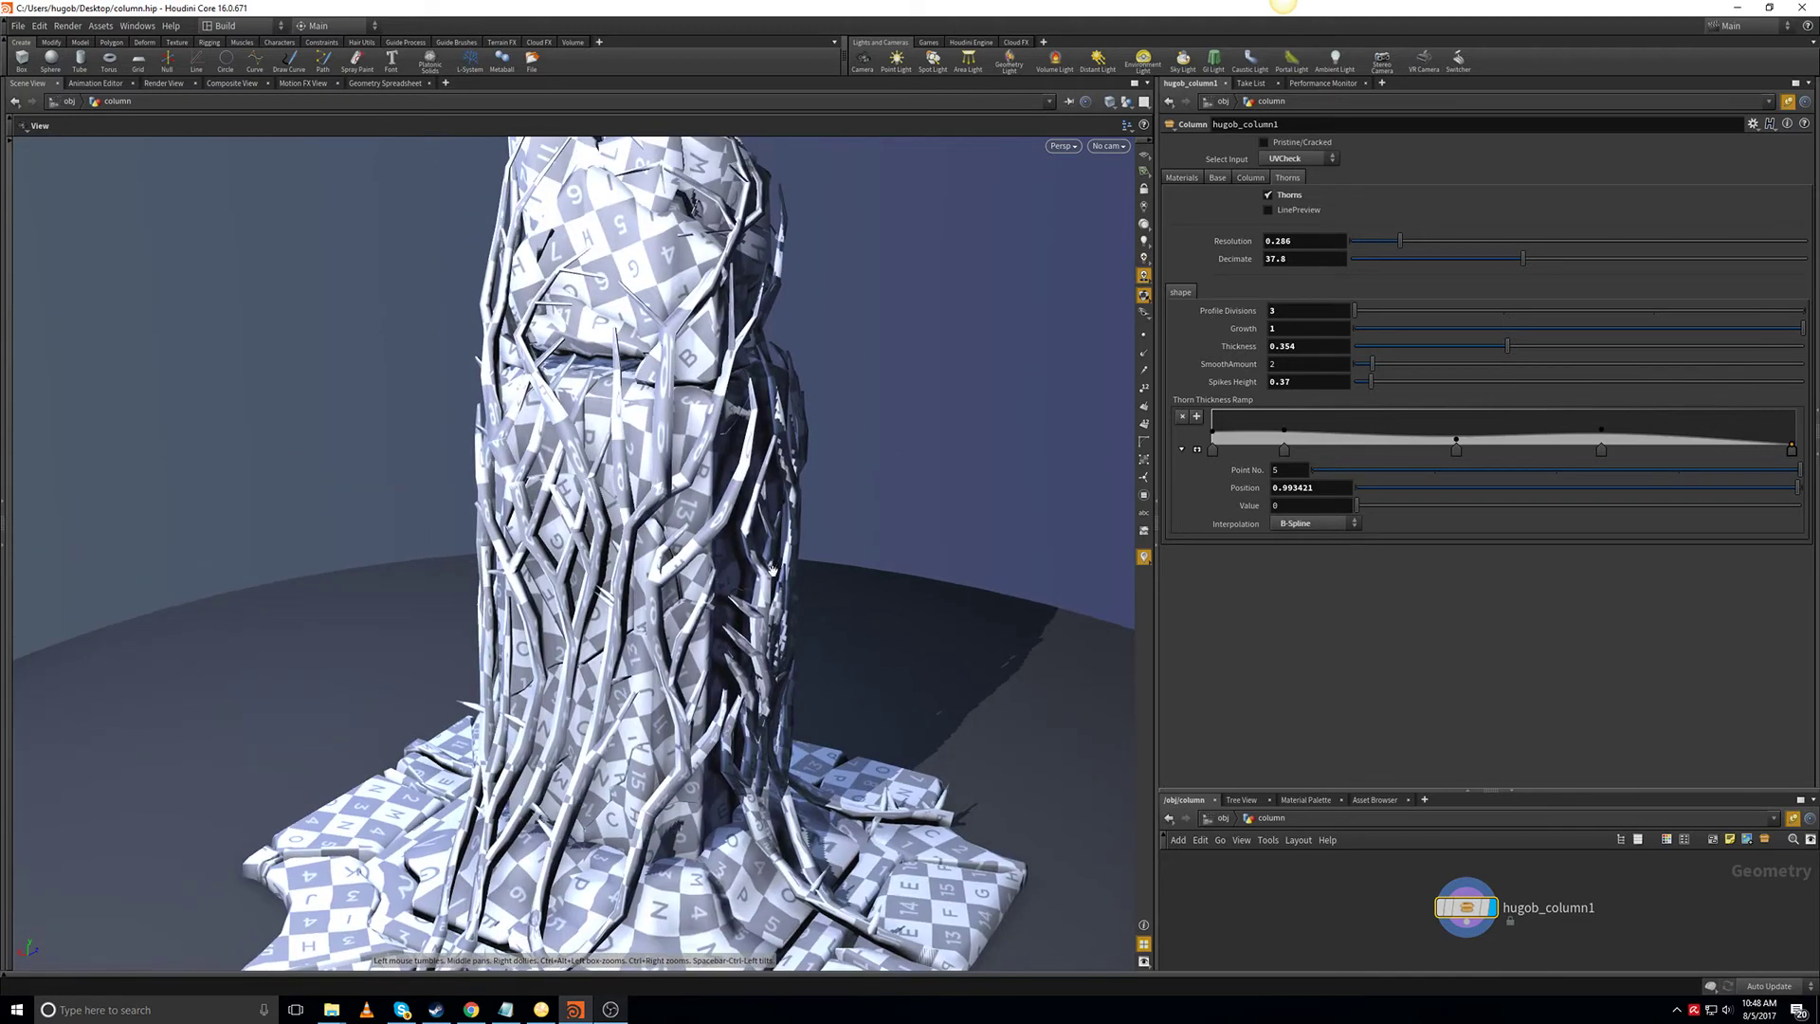
{"action": "scroll", "coordinate": [801, 735], "scroll_direction": "up", "scroll_amount": 3}
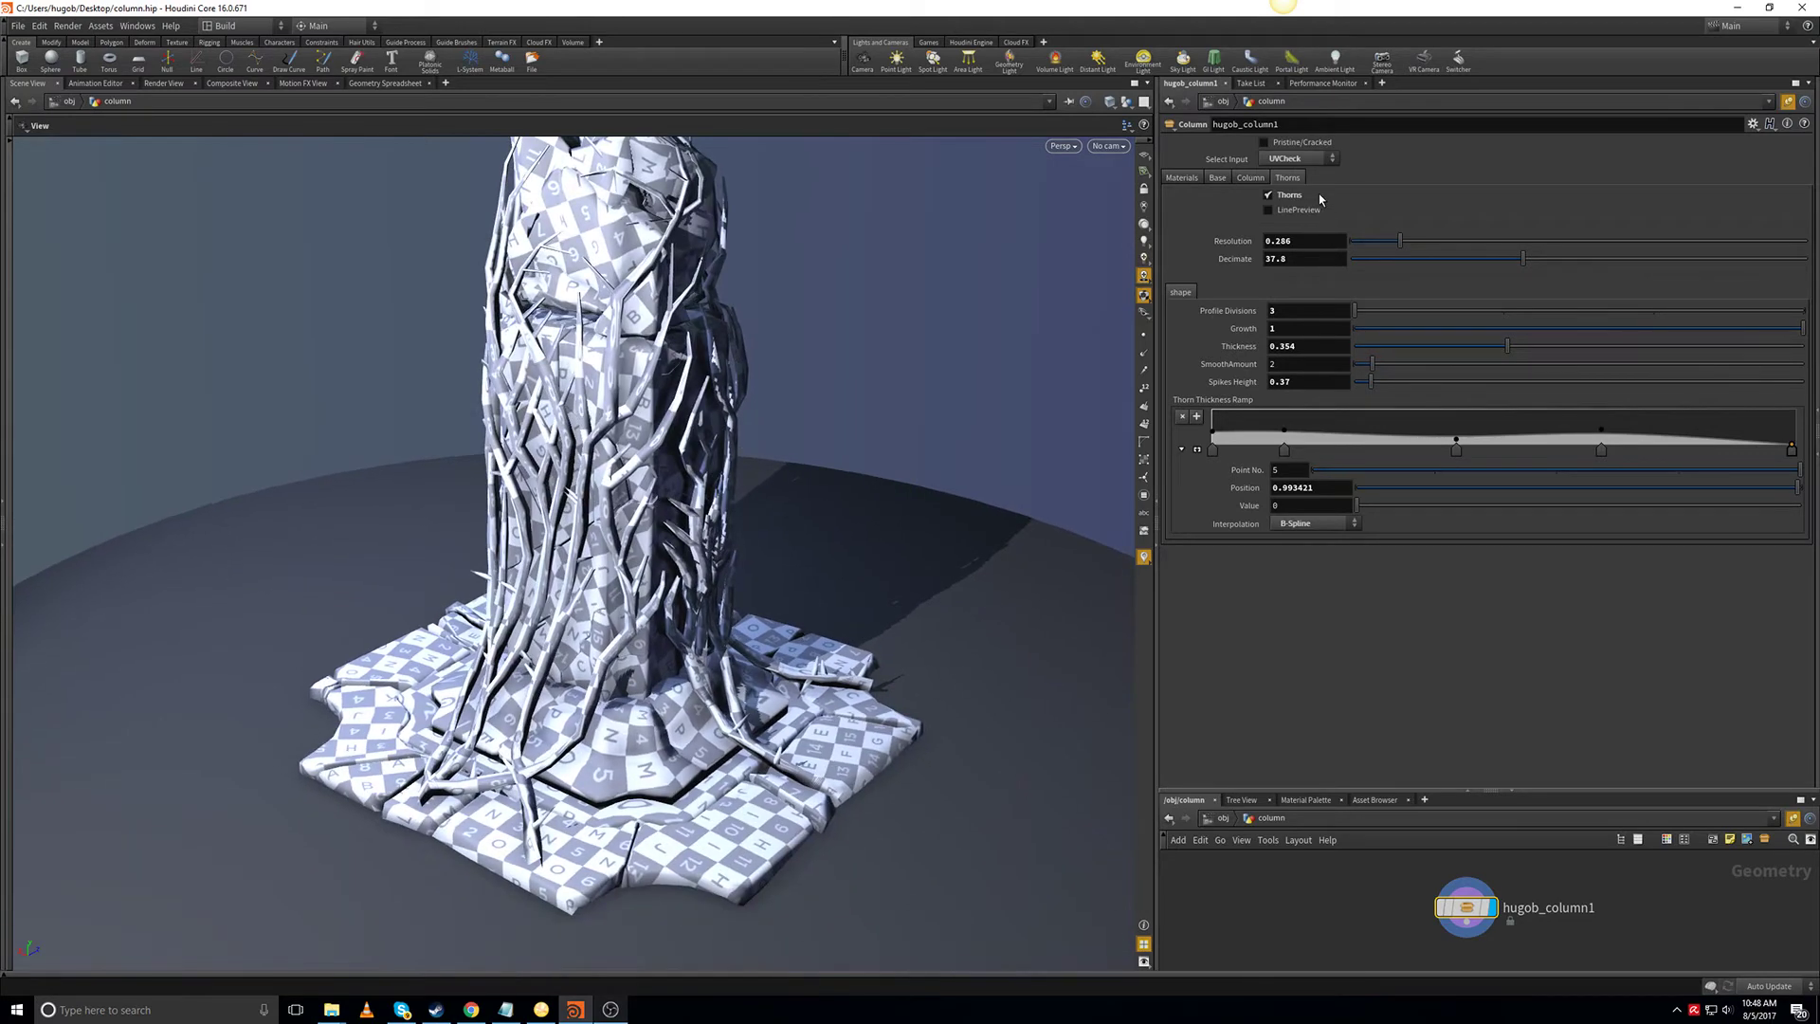
{"action": "left_click", "coordinate": [1306, 159]}
{"action": "left_click", "coordinate": [1289, 200]}
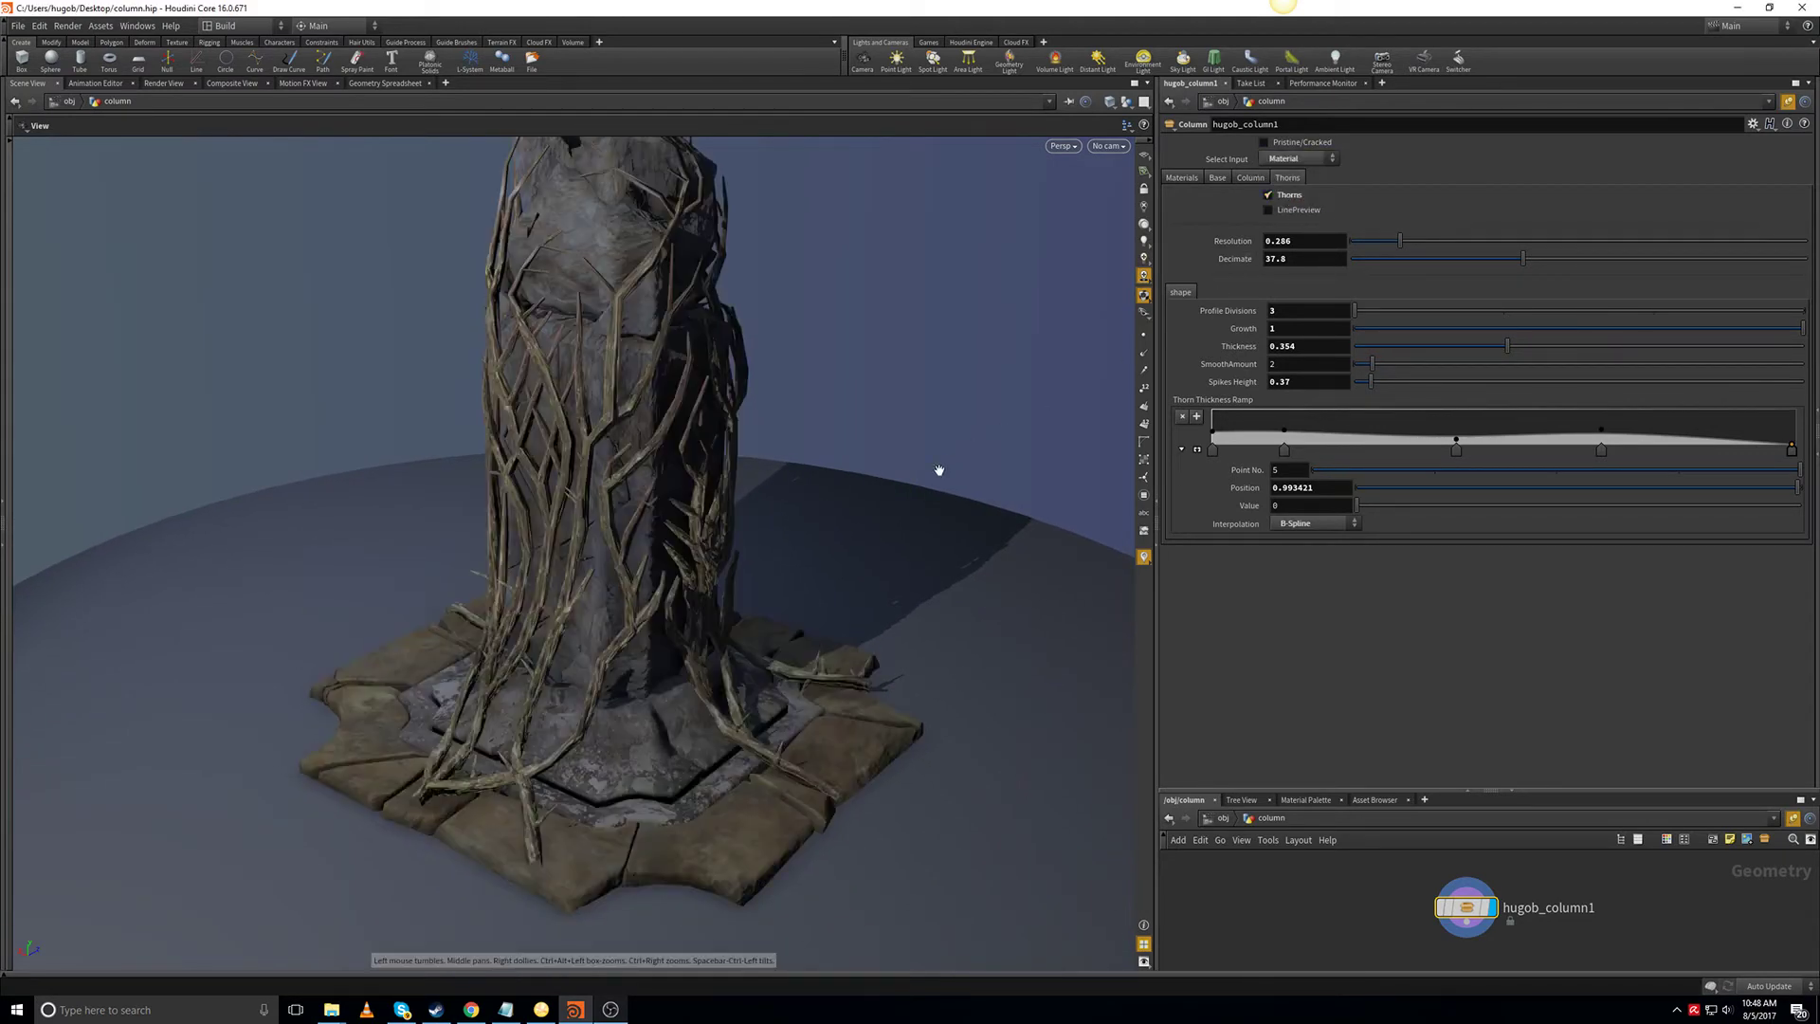
Lower the second point of the Thorn Thickness Ramp to value 0.166667 at position 0.107317.
{"action": "scroll", "coordinate": [834, 511], "scroll_direction": "up", "scroll_amount": 4}
{"action": "scroll", "coordinate": [857, 532], "scroll_direction": "up", "scroll_amount": 3}
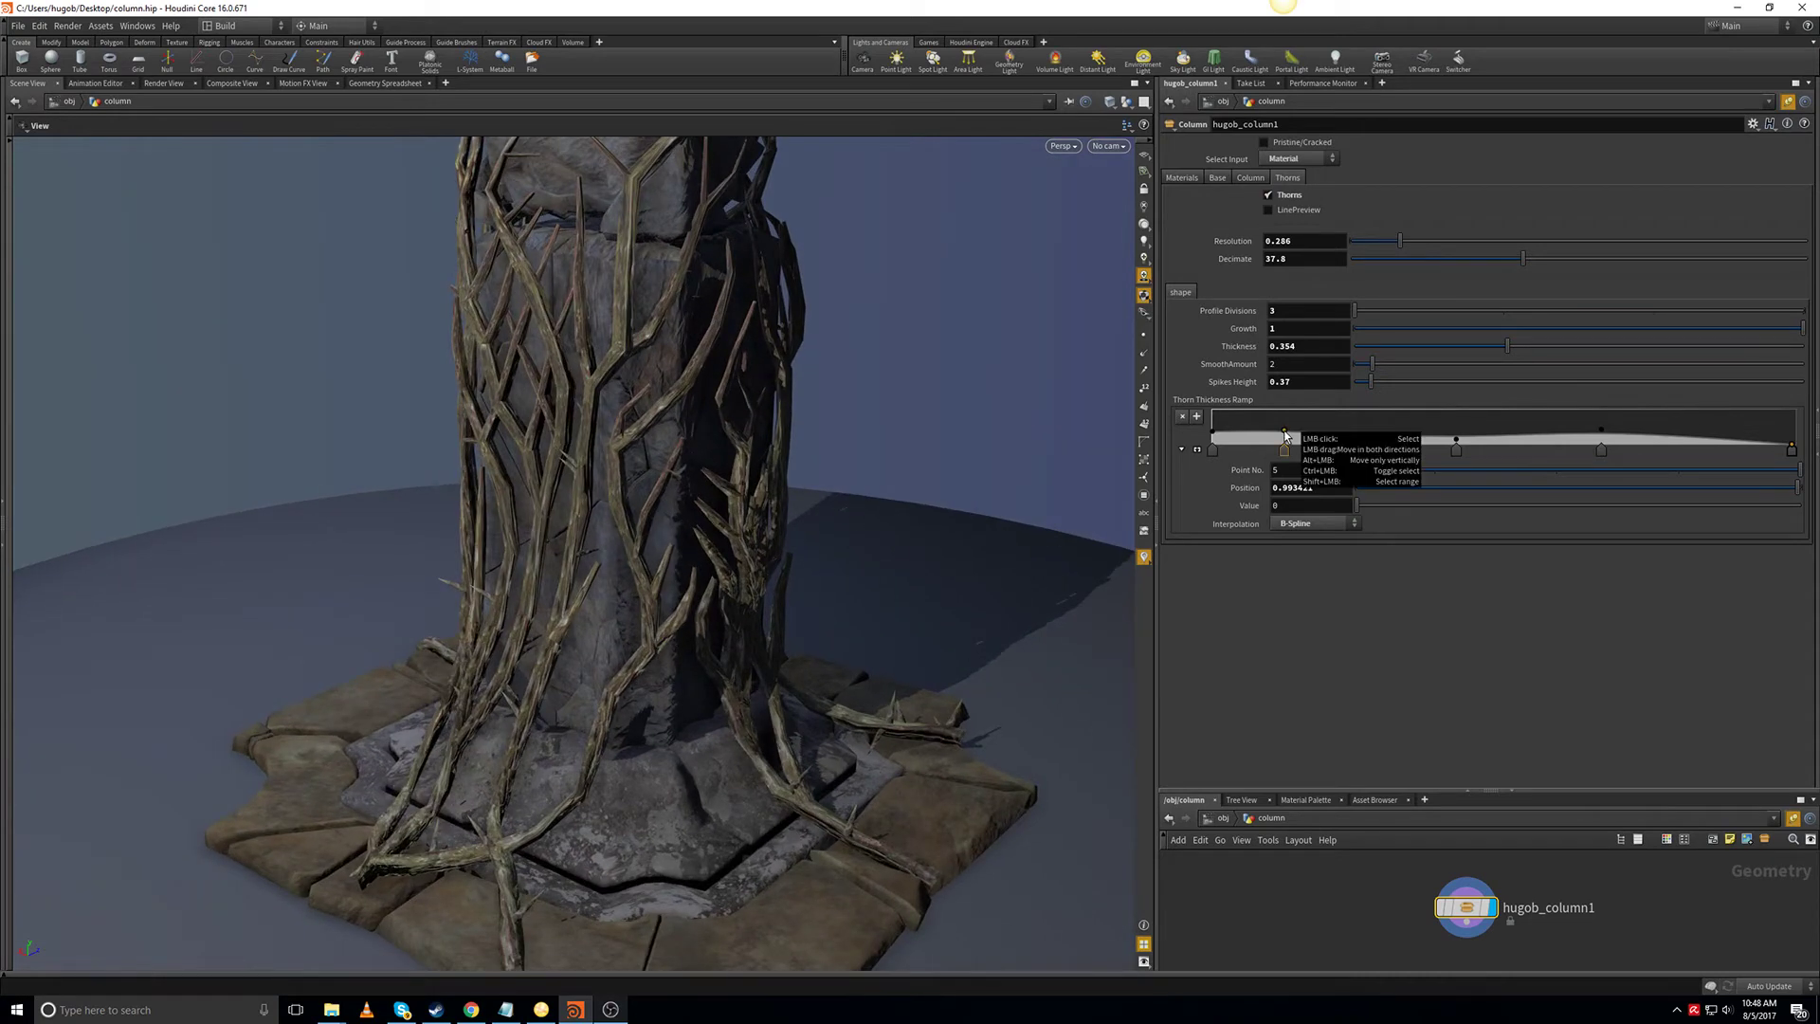
{"action": "left_click", "coordinate": [1284, 437]}
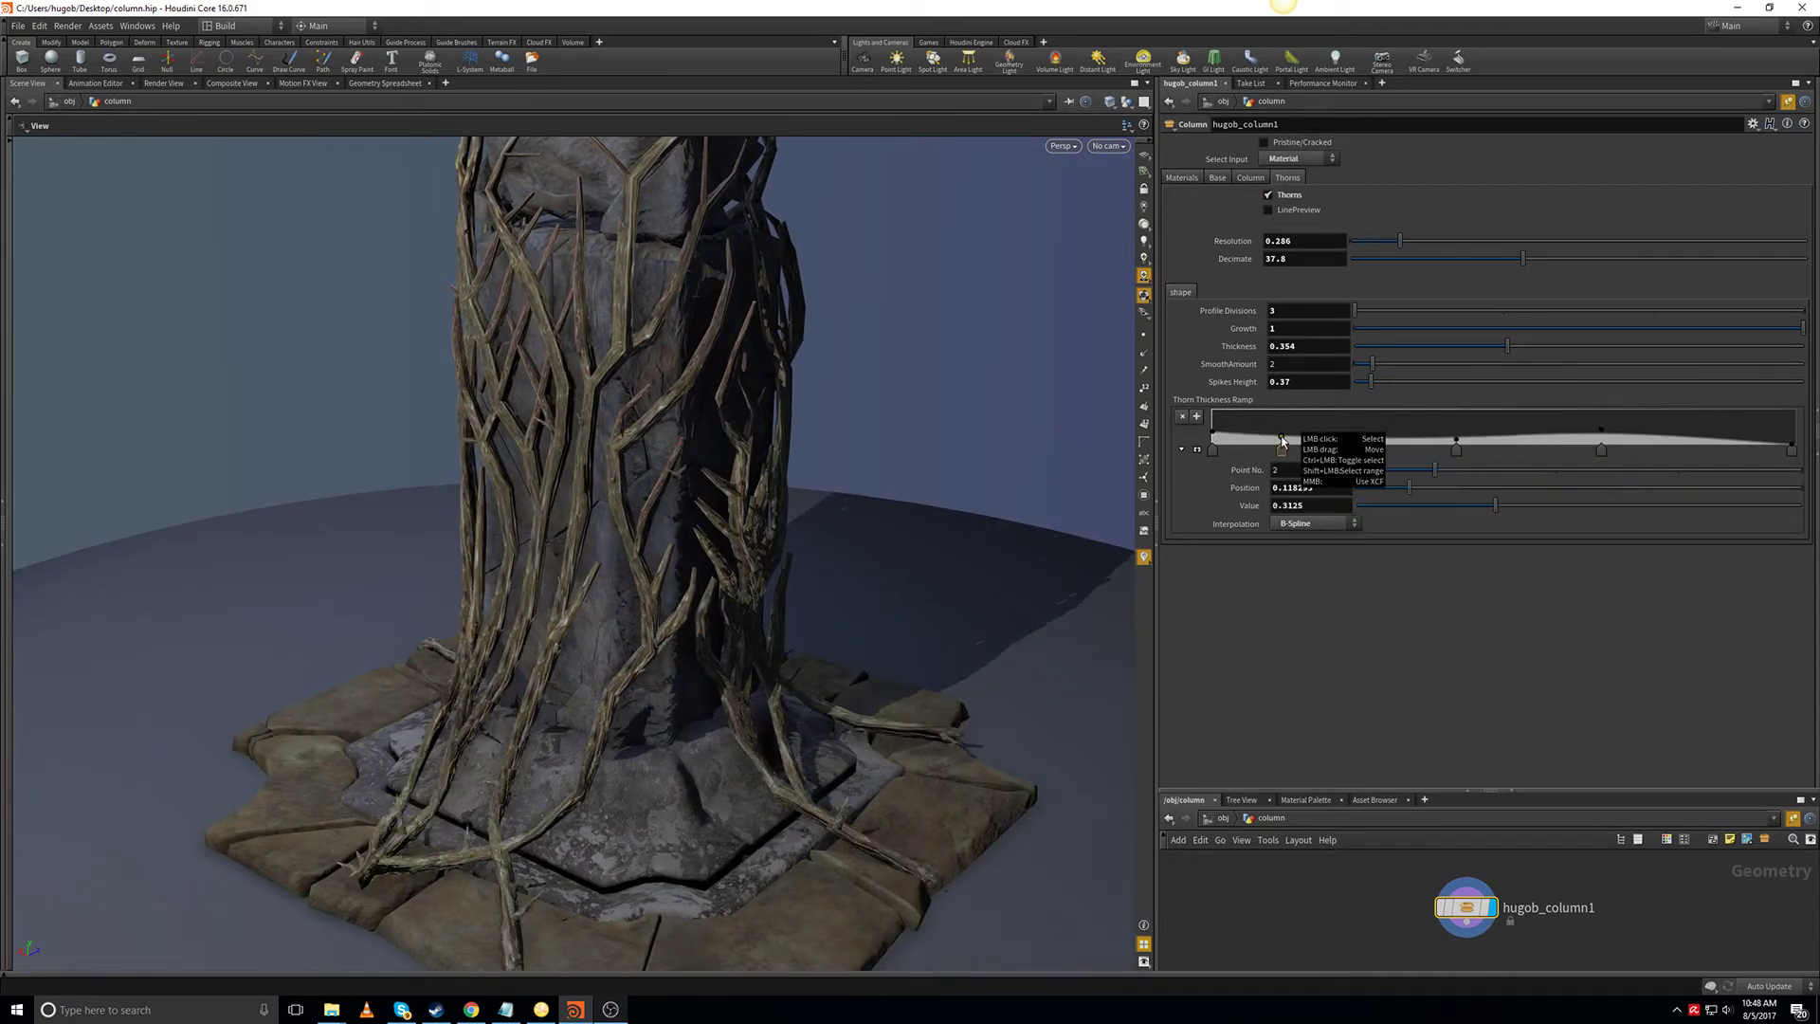
{"action": "left_click_drag", "start_coordinate": [1282, 437], "coordinate": [1272, 444]}
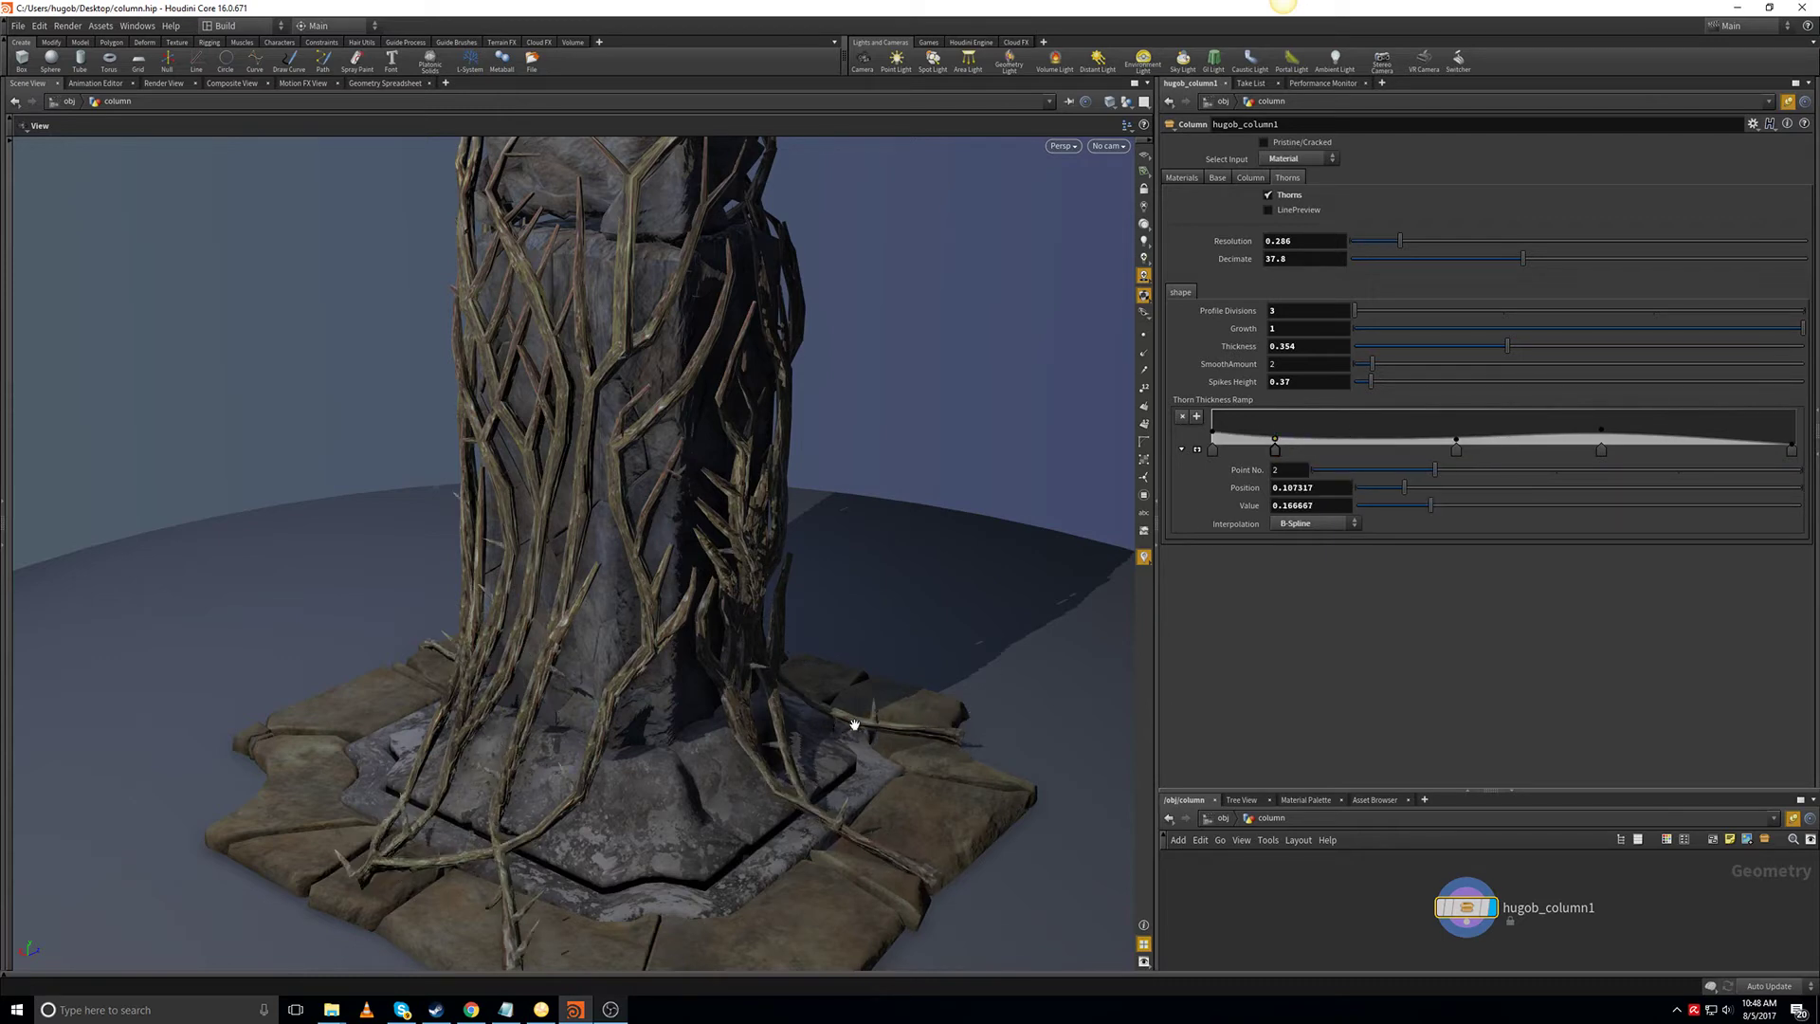
Raise the second ramp point to value 1 at position 0.117073 and check the thickened thorn bases.
{"action": "left_click", "coordinate": [1277, 438]}
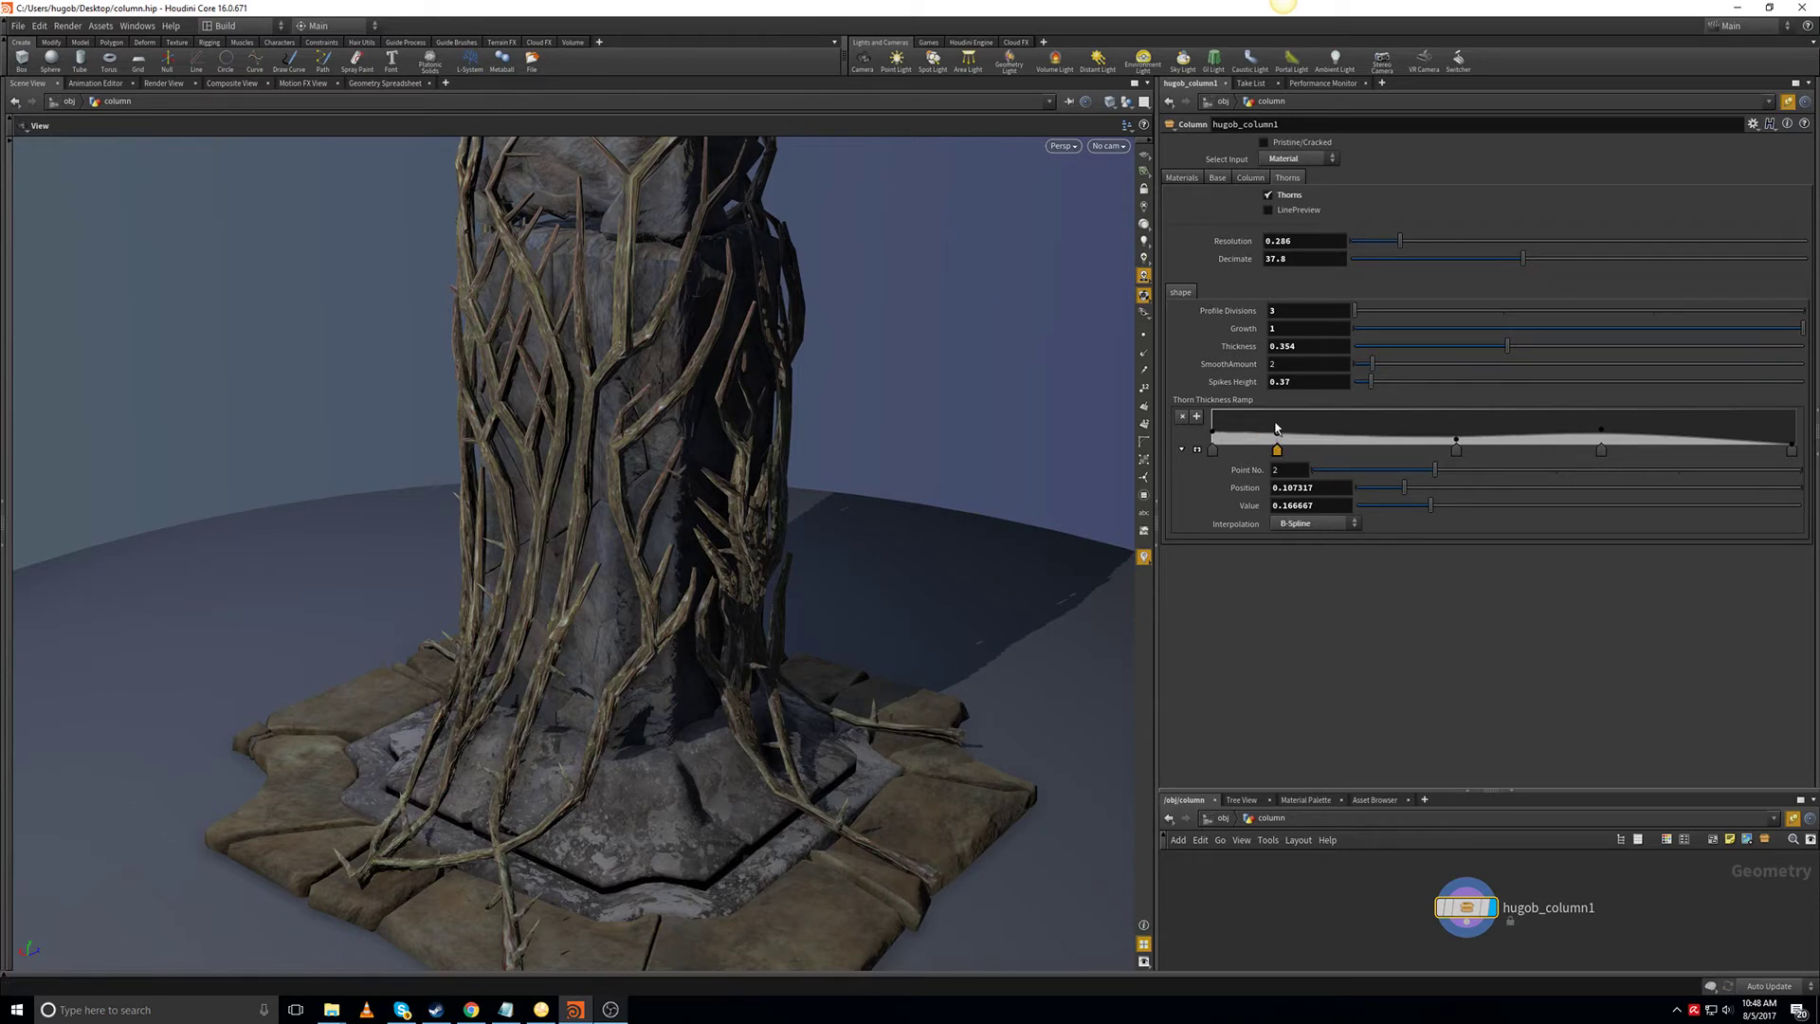
{"action": "left_click_drag", "start_coordinate": [1274, 427], "coordinate": [1281, 412]}
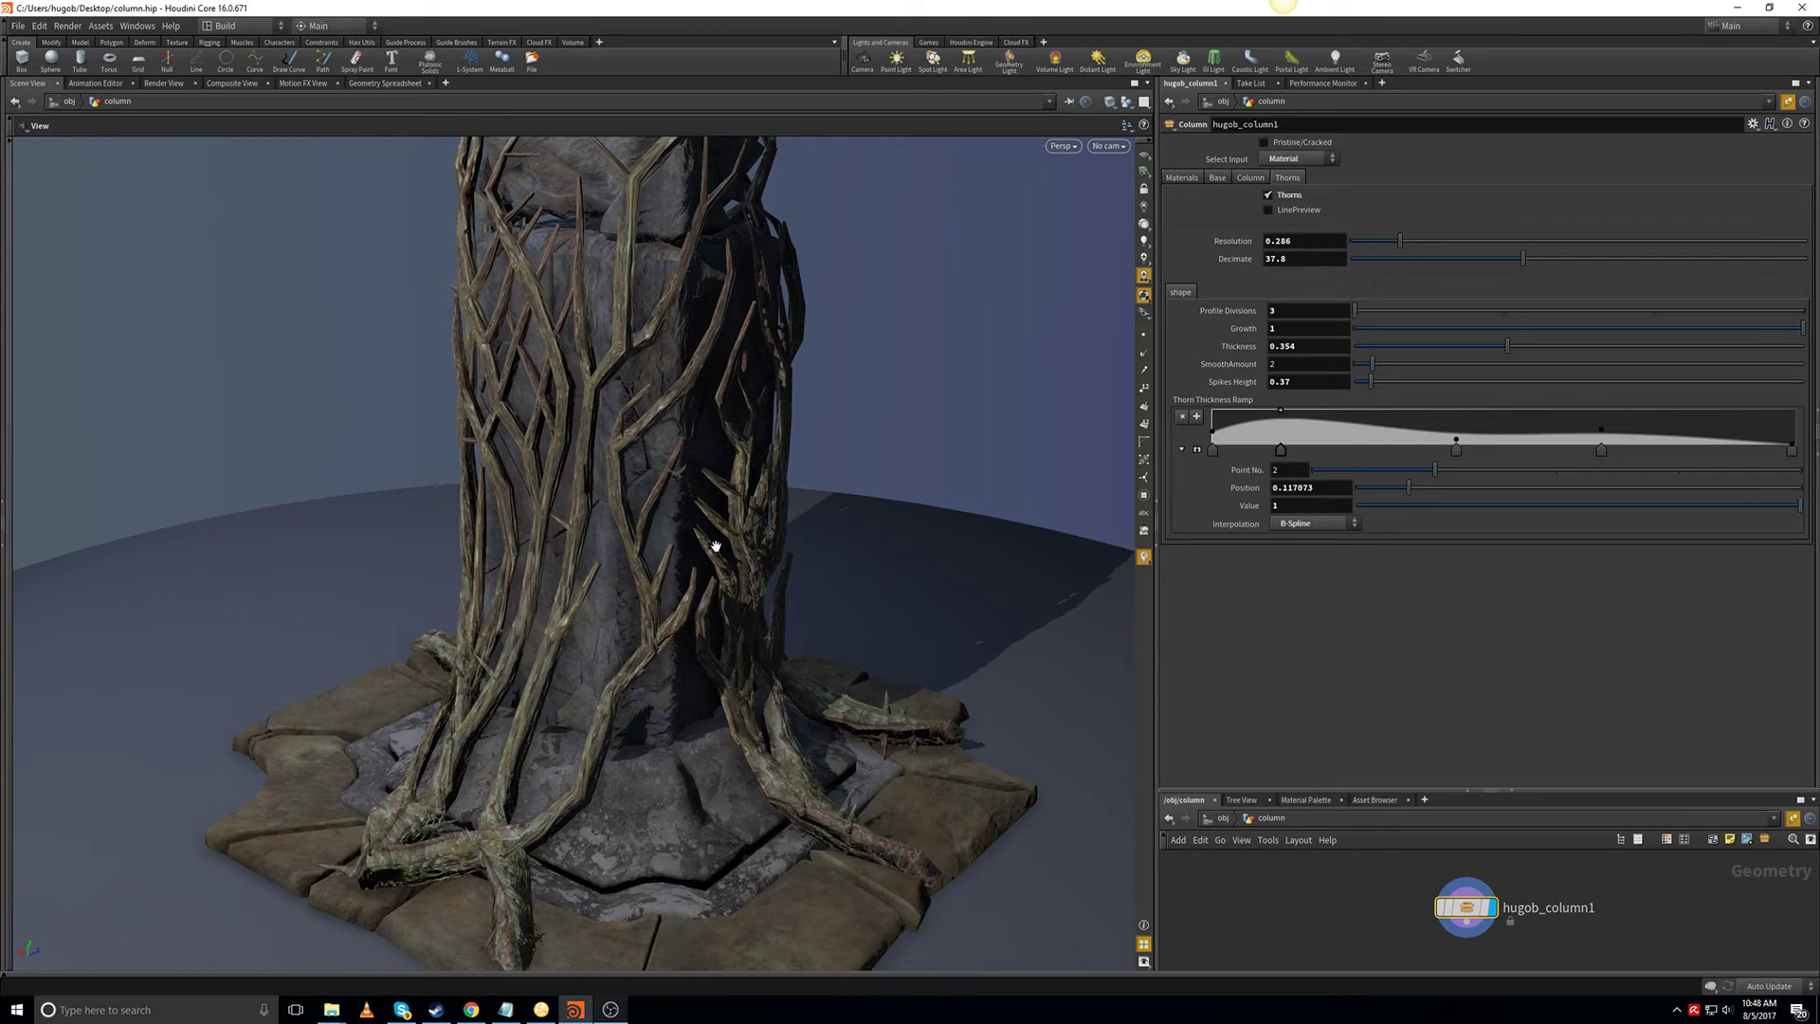
{"action": "left_click_drag", "start_coordinate": [716, 547], "coordinate": [697, 652]}
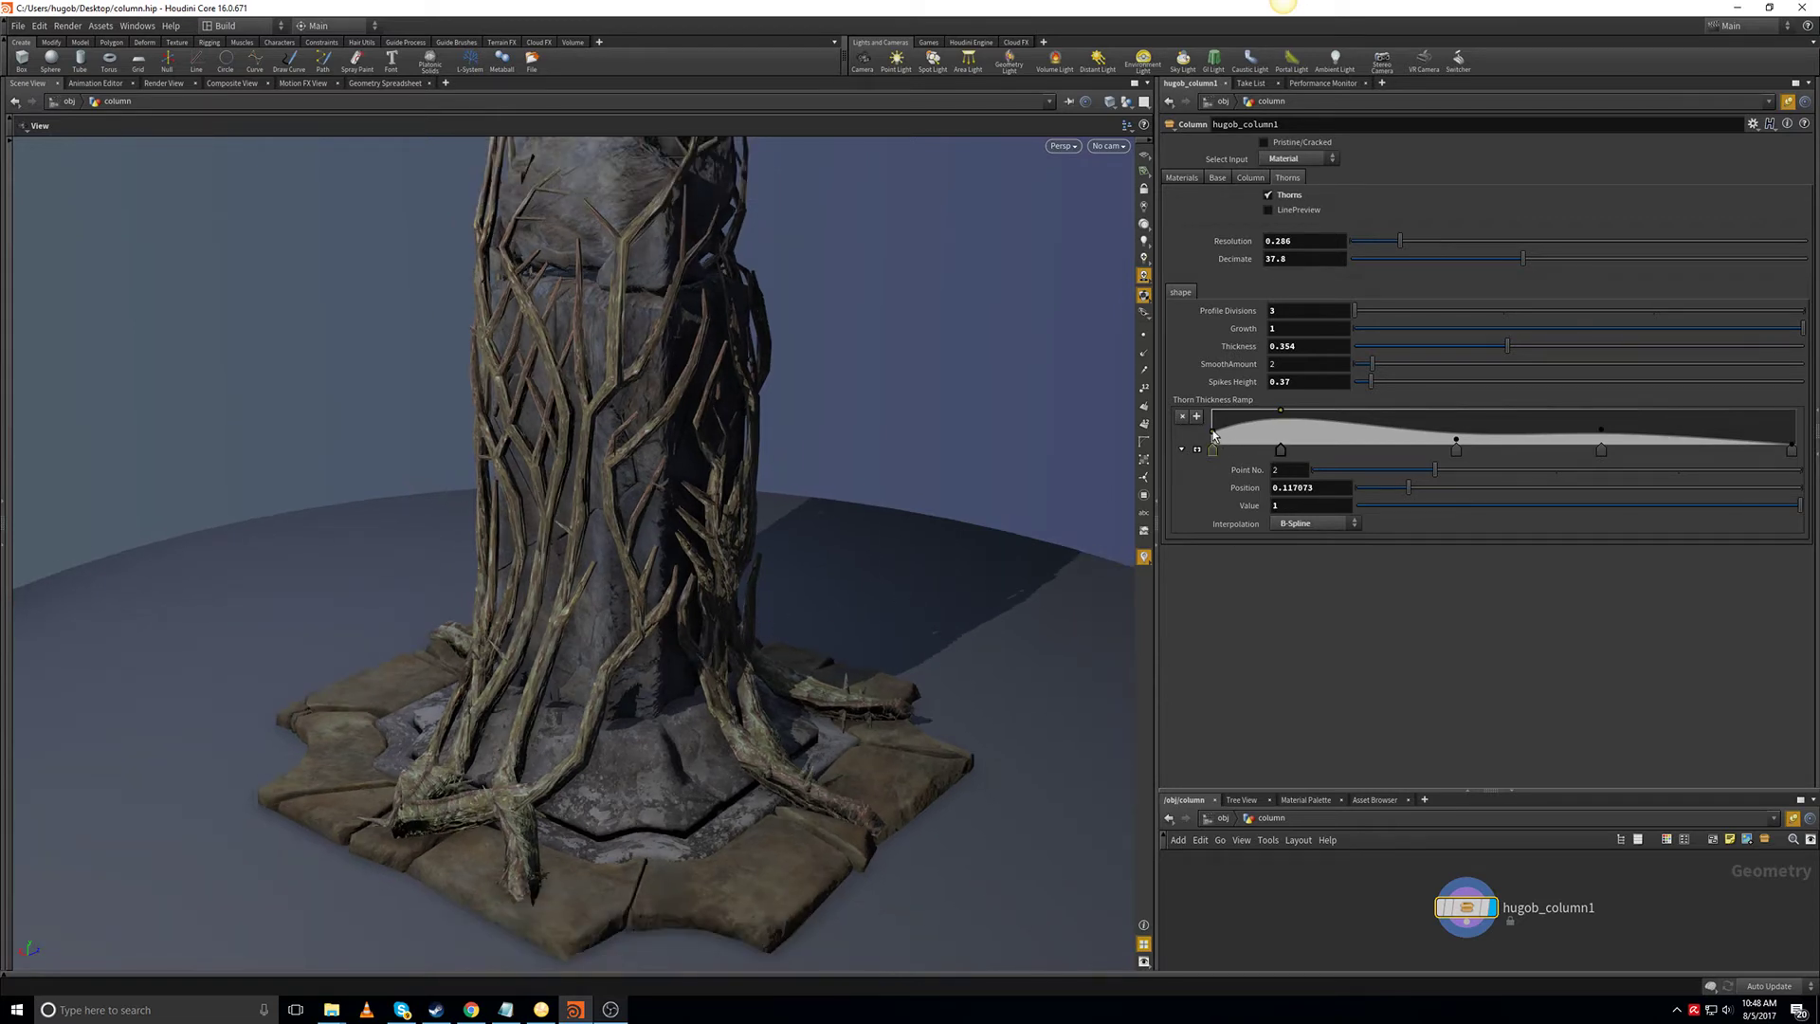
Raise and then lower the thickness ramp's first point, and set the second point to value 0.5625 at position 0.118293.
{"action": "mouse_move", "coordinate": [1212, 450]}
{"action": "left_mouse_down"}
{"action": "mouse_move", "coordinate": [1210, 418]}
{"action": "mouse_move", "coordinate": [1282, 429]}
{"action": "left_mouse_up"}
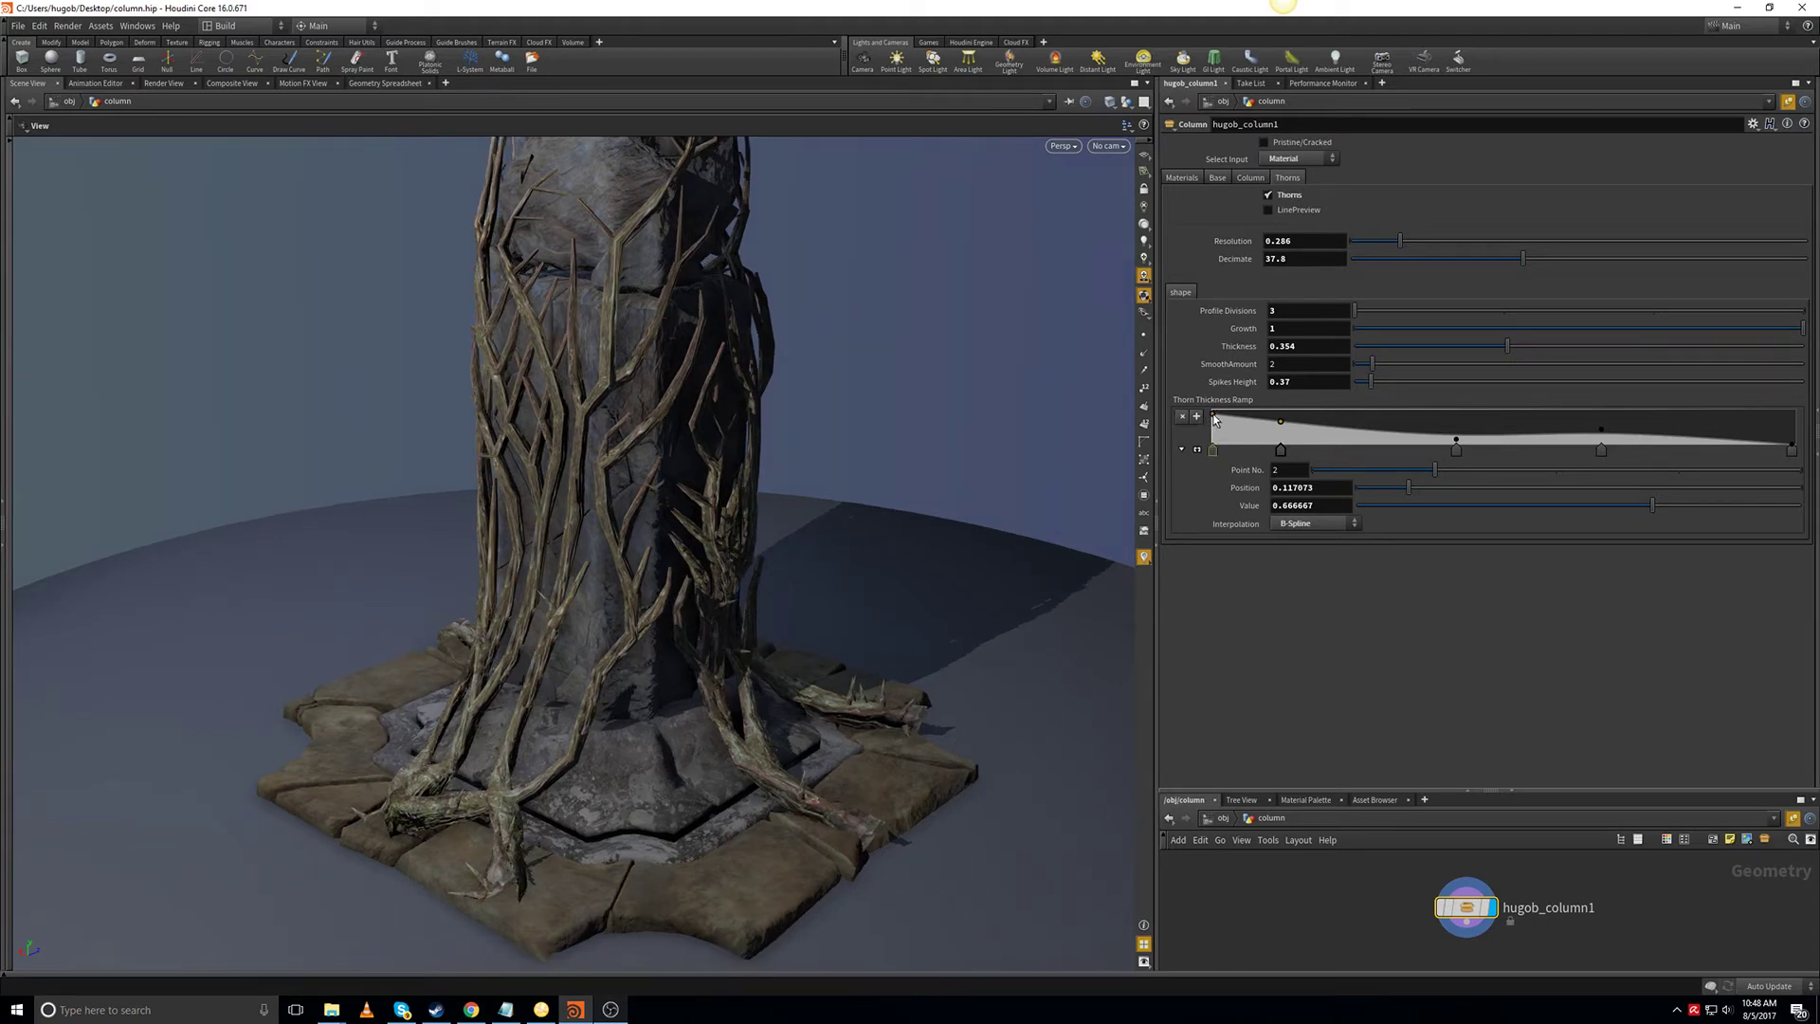
{"action": "left_click_drag", "start_coordinate": [1216, 419], "coordinate": [1281, 429]}
{"action": "left_click", "coordinate": [1281, 423]}
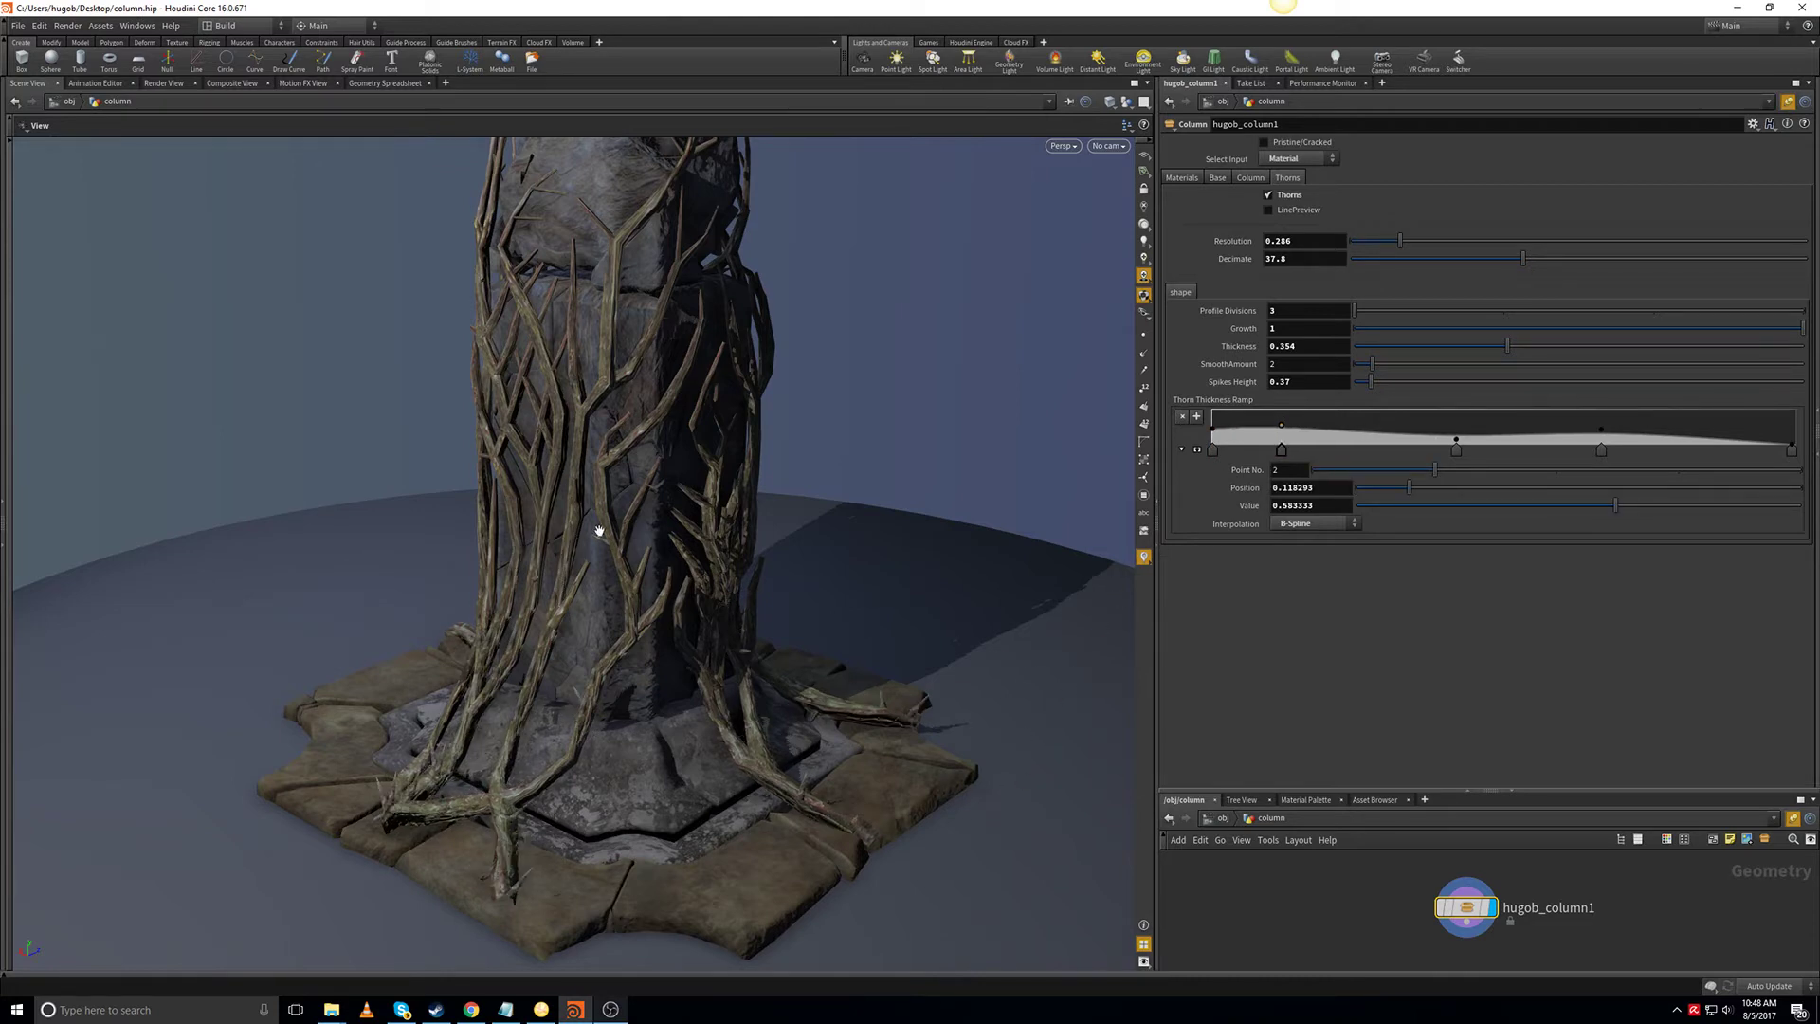
Reduce the thorn Thickness to 0.32 and check the result on the column.
{"action": "right_click_drag", "start_coordinate": [625, 534], "coordinate": [663, 675]}
{"action": "middle_click_drag", "start_coordinate": [728, 575], "coordinate": [725, 634]}
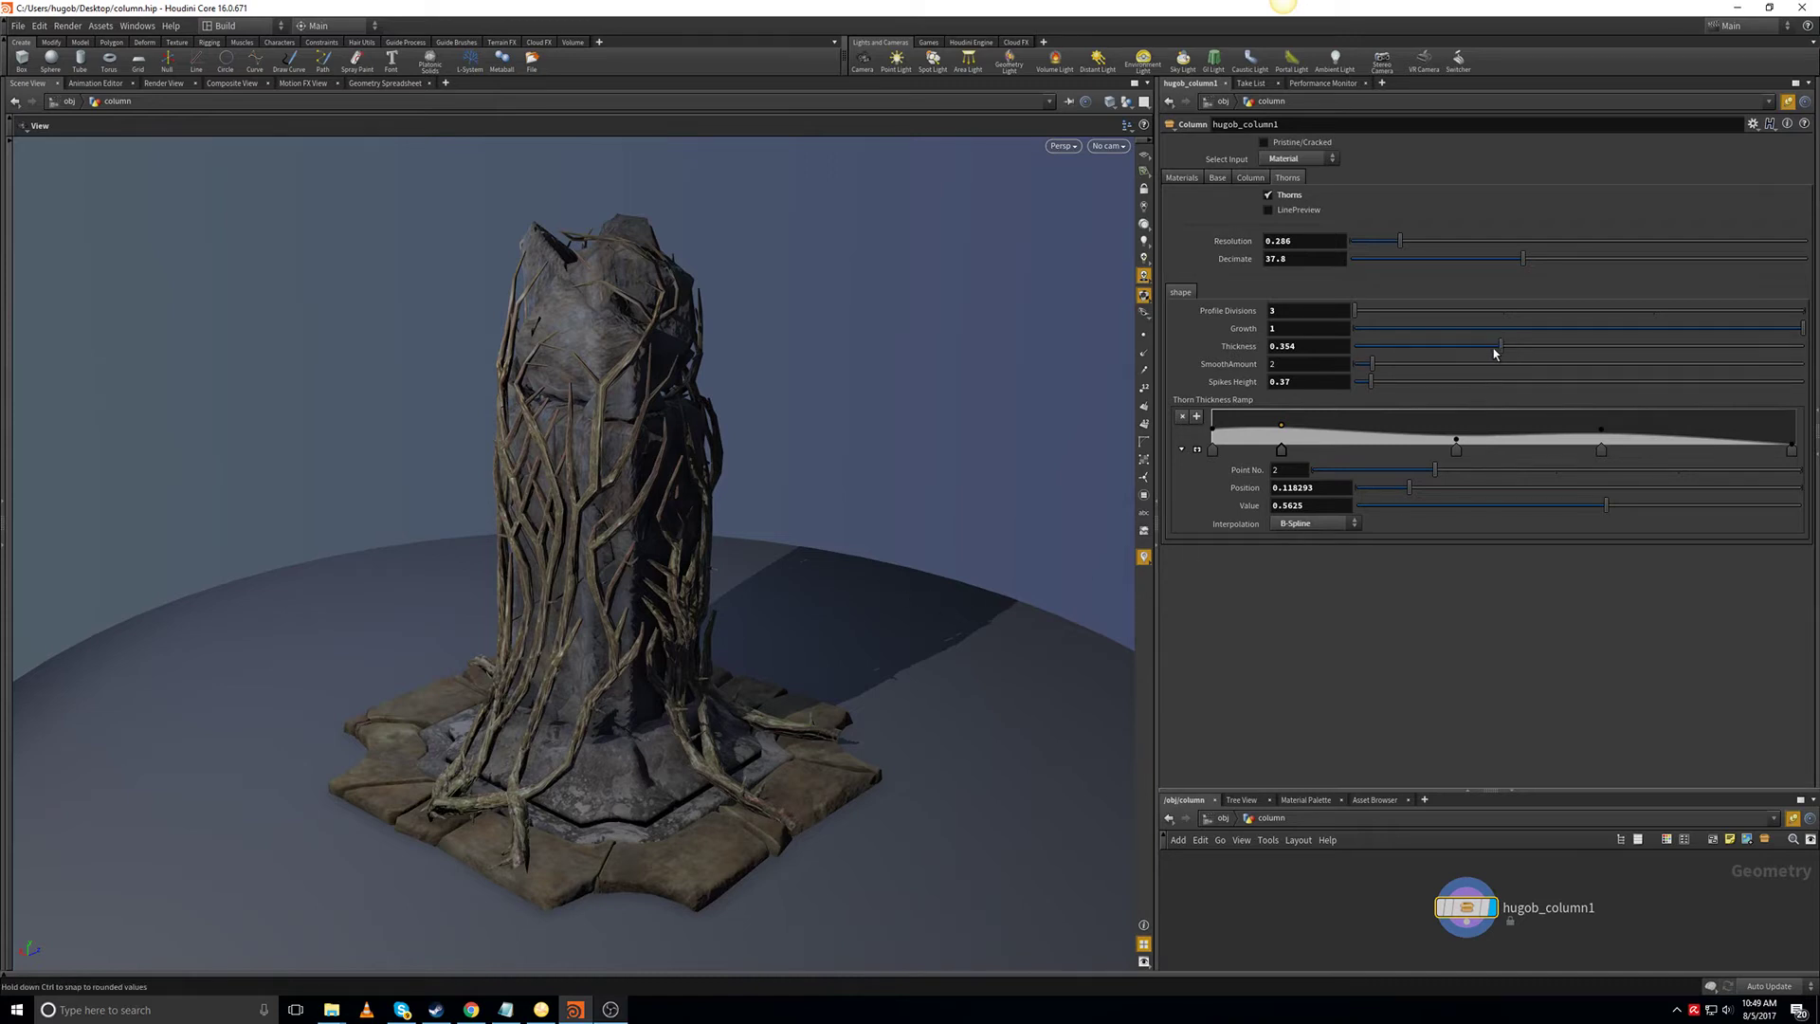
{"action": "mouse_move", "coordinate": [1464, 349]}
{"action": "left_mouse_down"}
{"action": "mouse_move", "coordinate": [1446, 346]}
{"action": "mouse_move", "coordinate": [1492, 350]}
{"action": "left_mouse_up"}
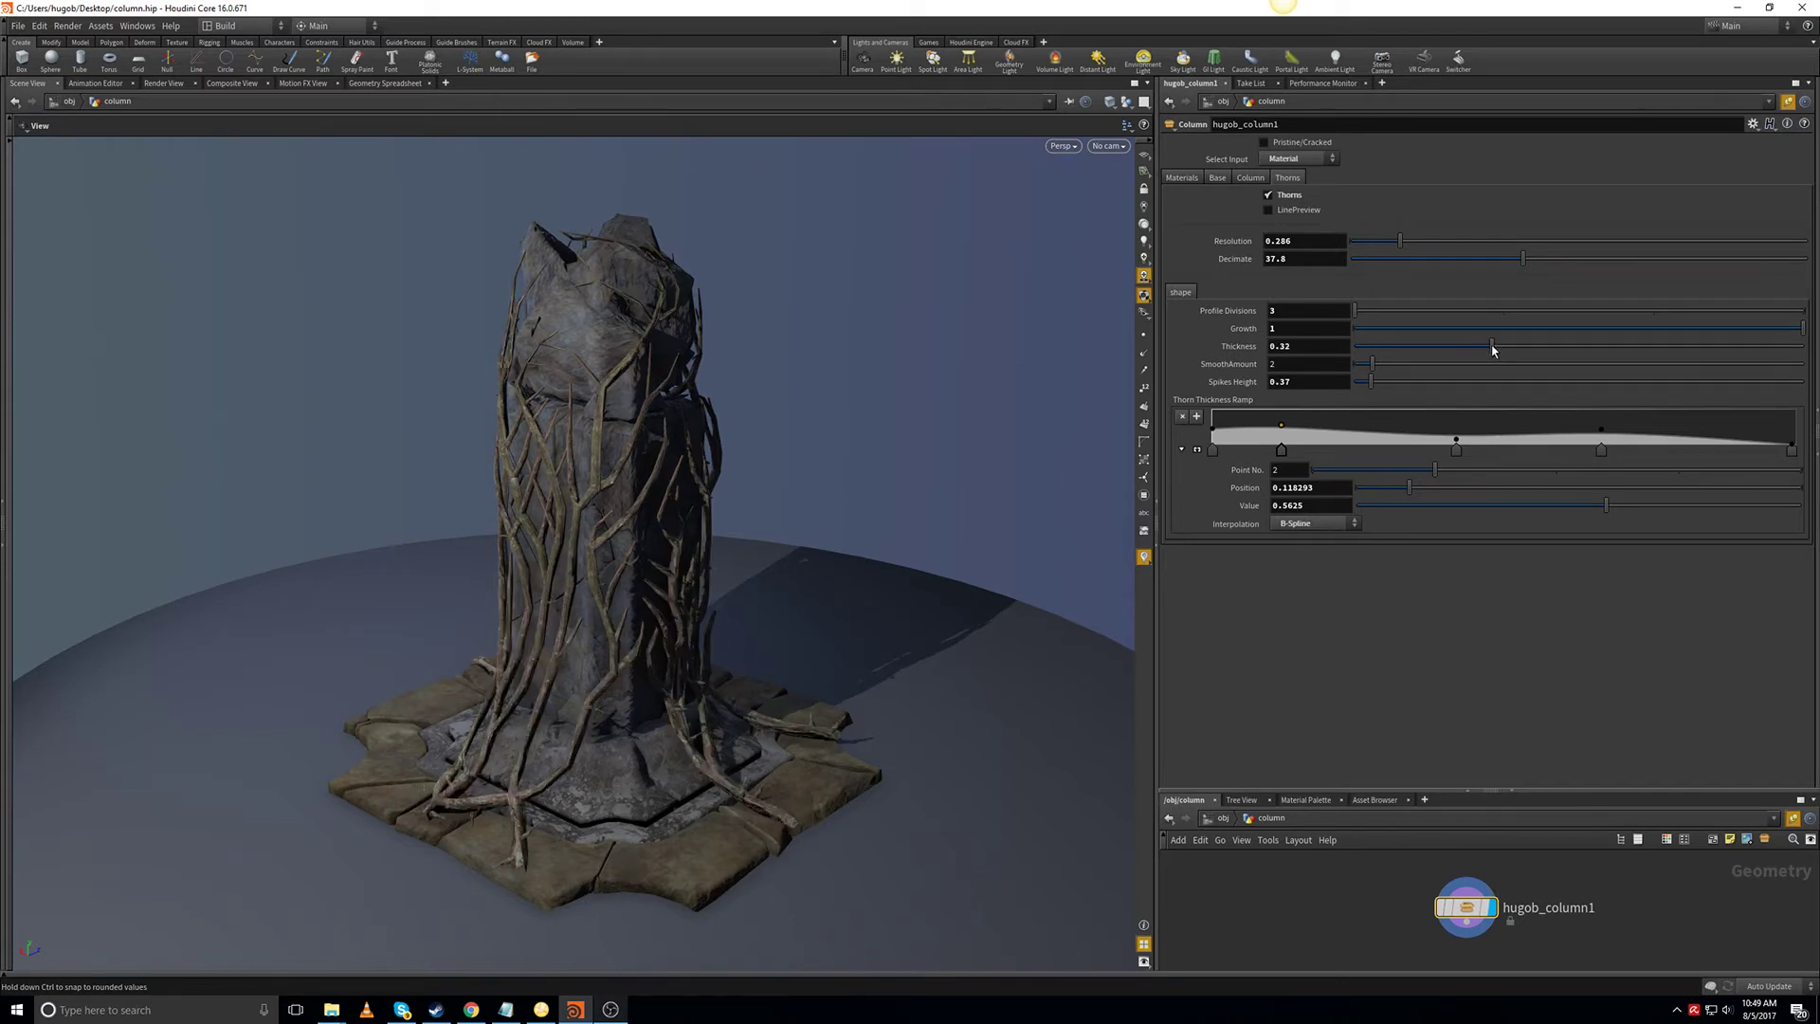
{"action": "scroll", "coordinate": [777, 597], "scroll_direction": "up", "scroll_amount": 3}
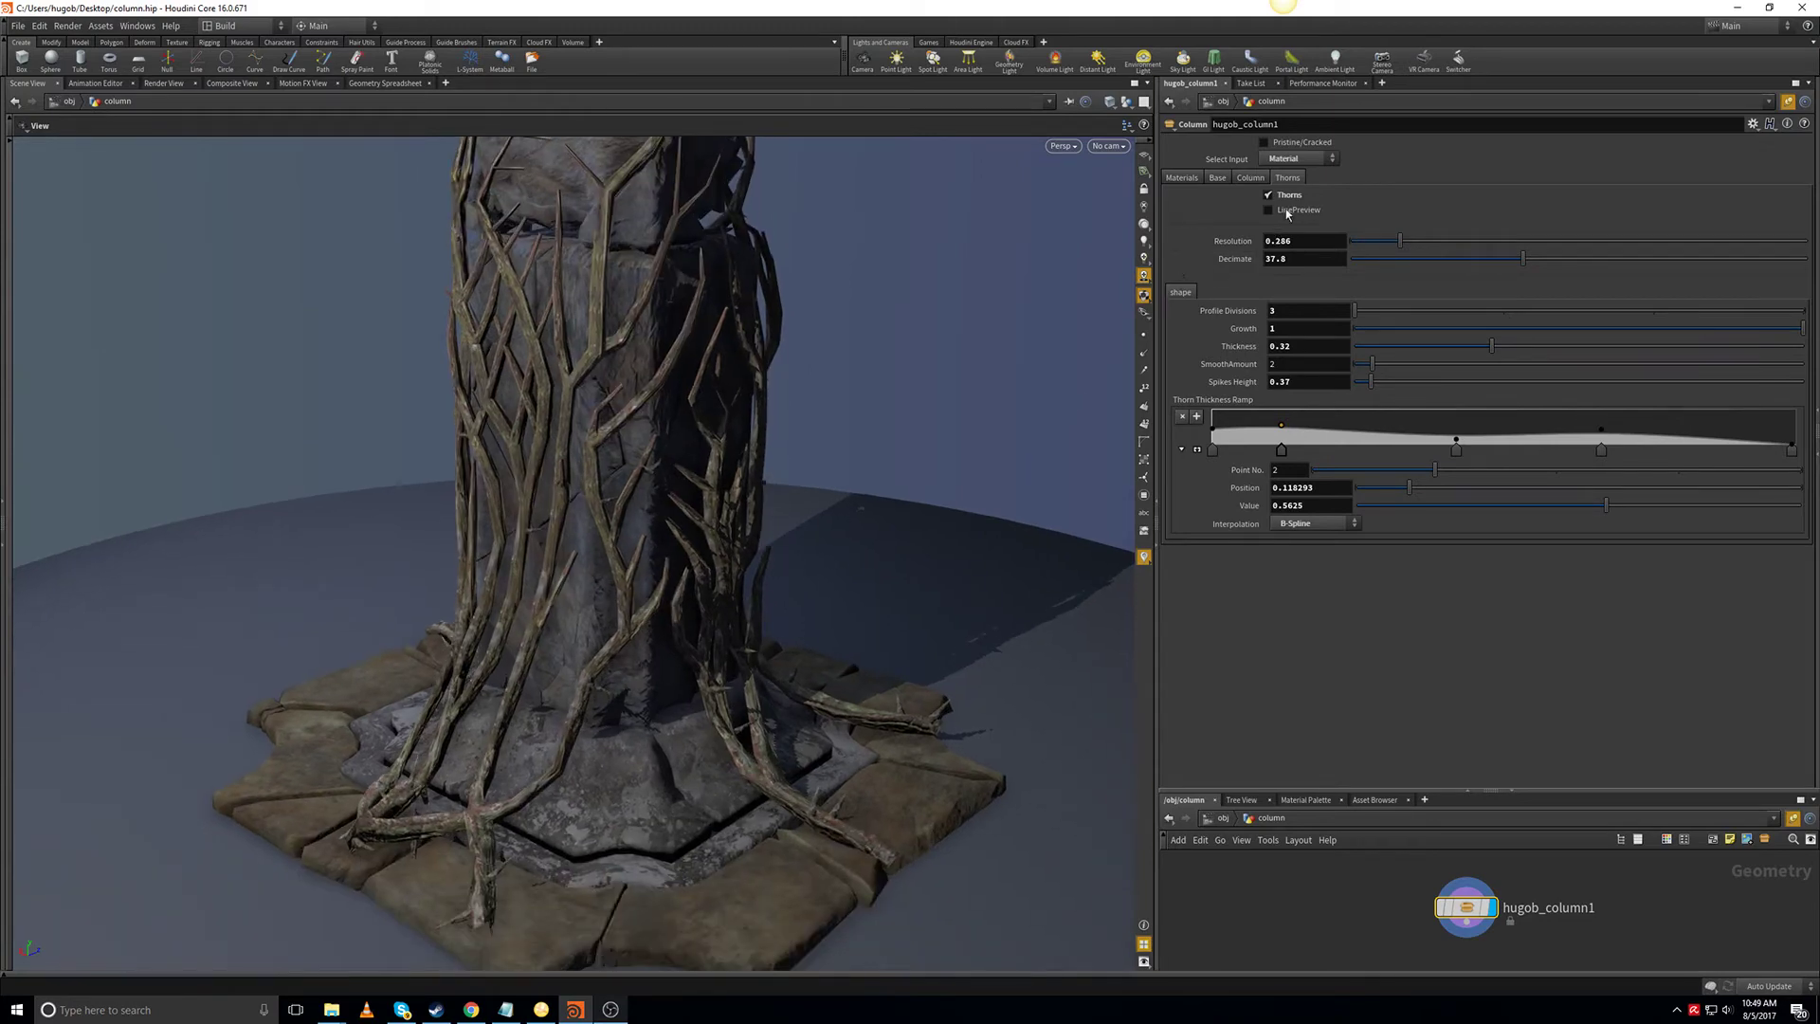
Switch the display input to UVCheck and examine the thorns' UVs and wireframe topology close up around the column's base.
{"action": "left_click", "coordinate": [1297, 158]}
{"action": "left_click", "coordinate": [1289, 176]}
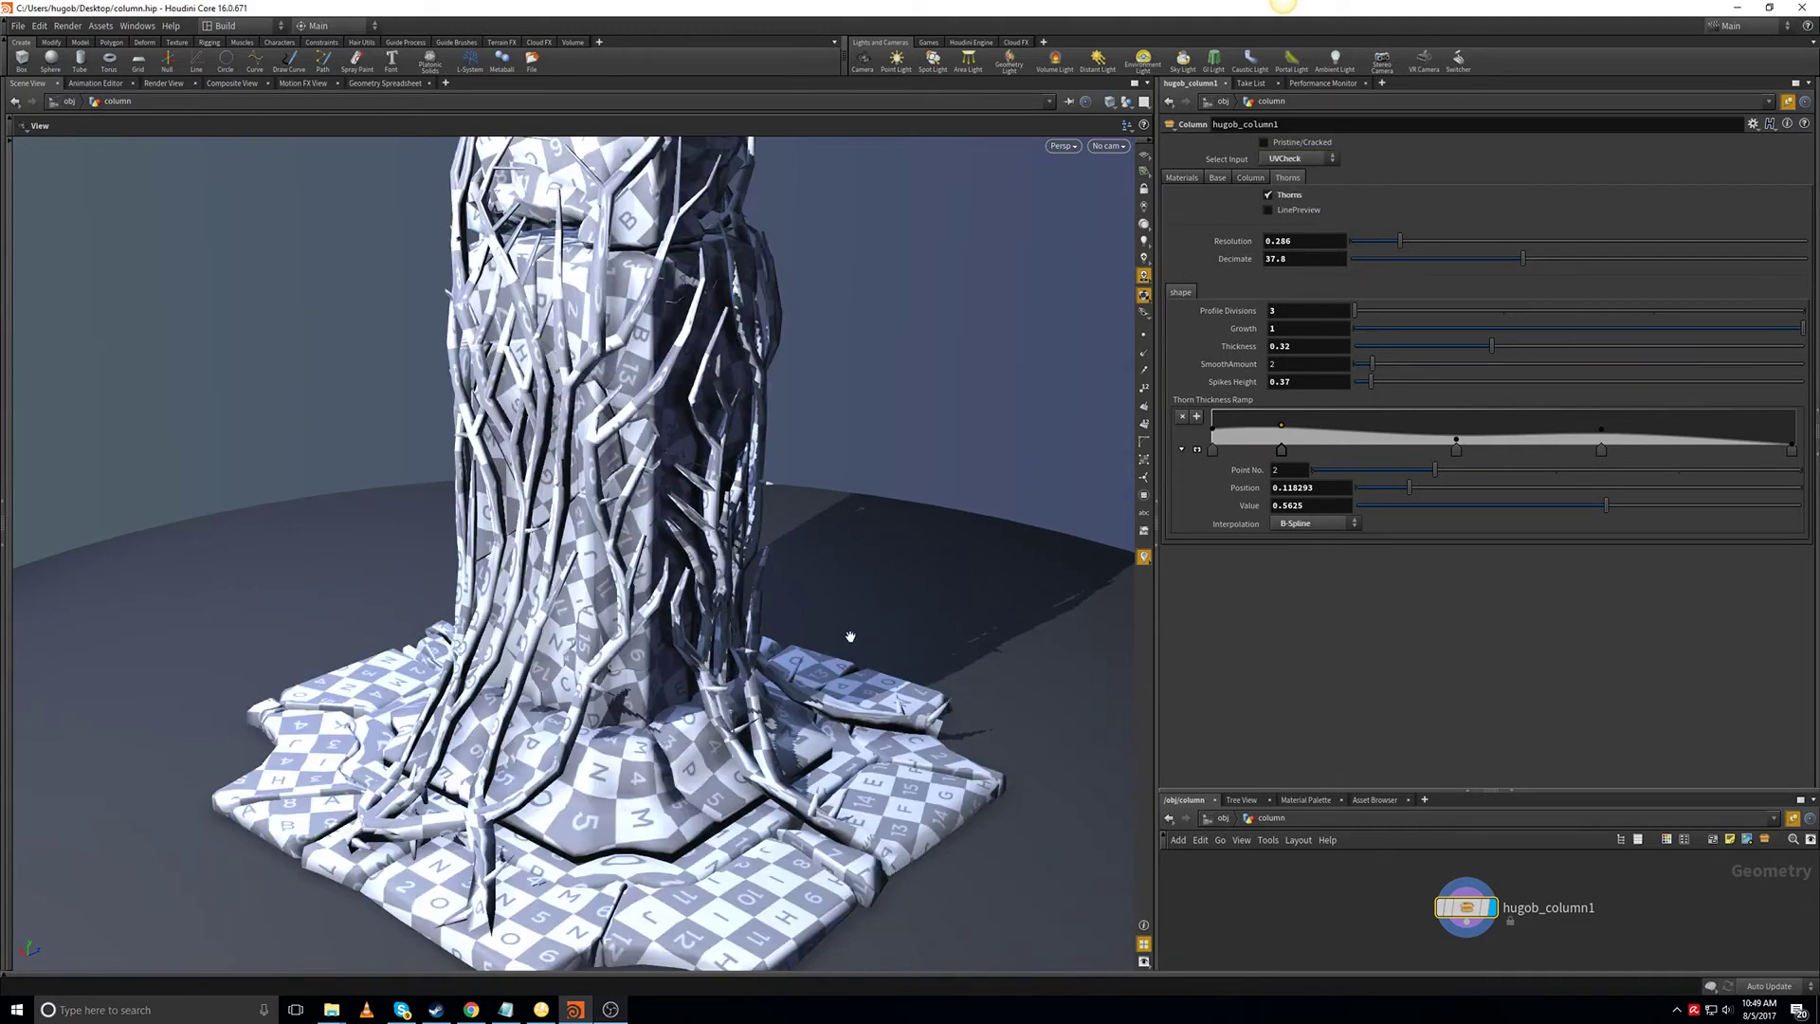
{"action": "scroll", "coordinate": [682, 462], "scroll_direction": "up", "scroll_amount": 3}
{"action": "scroll", "coordinate": [720, 606], "scroll_direction": "up", "scroll_amount": 4}
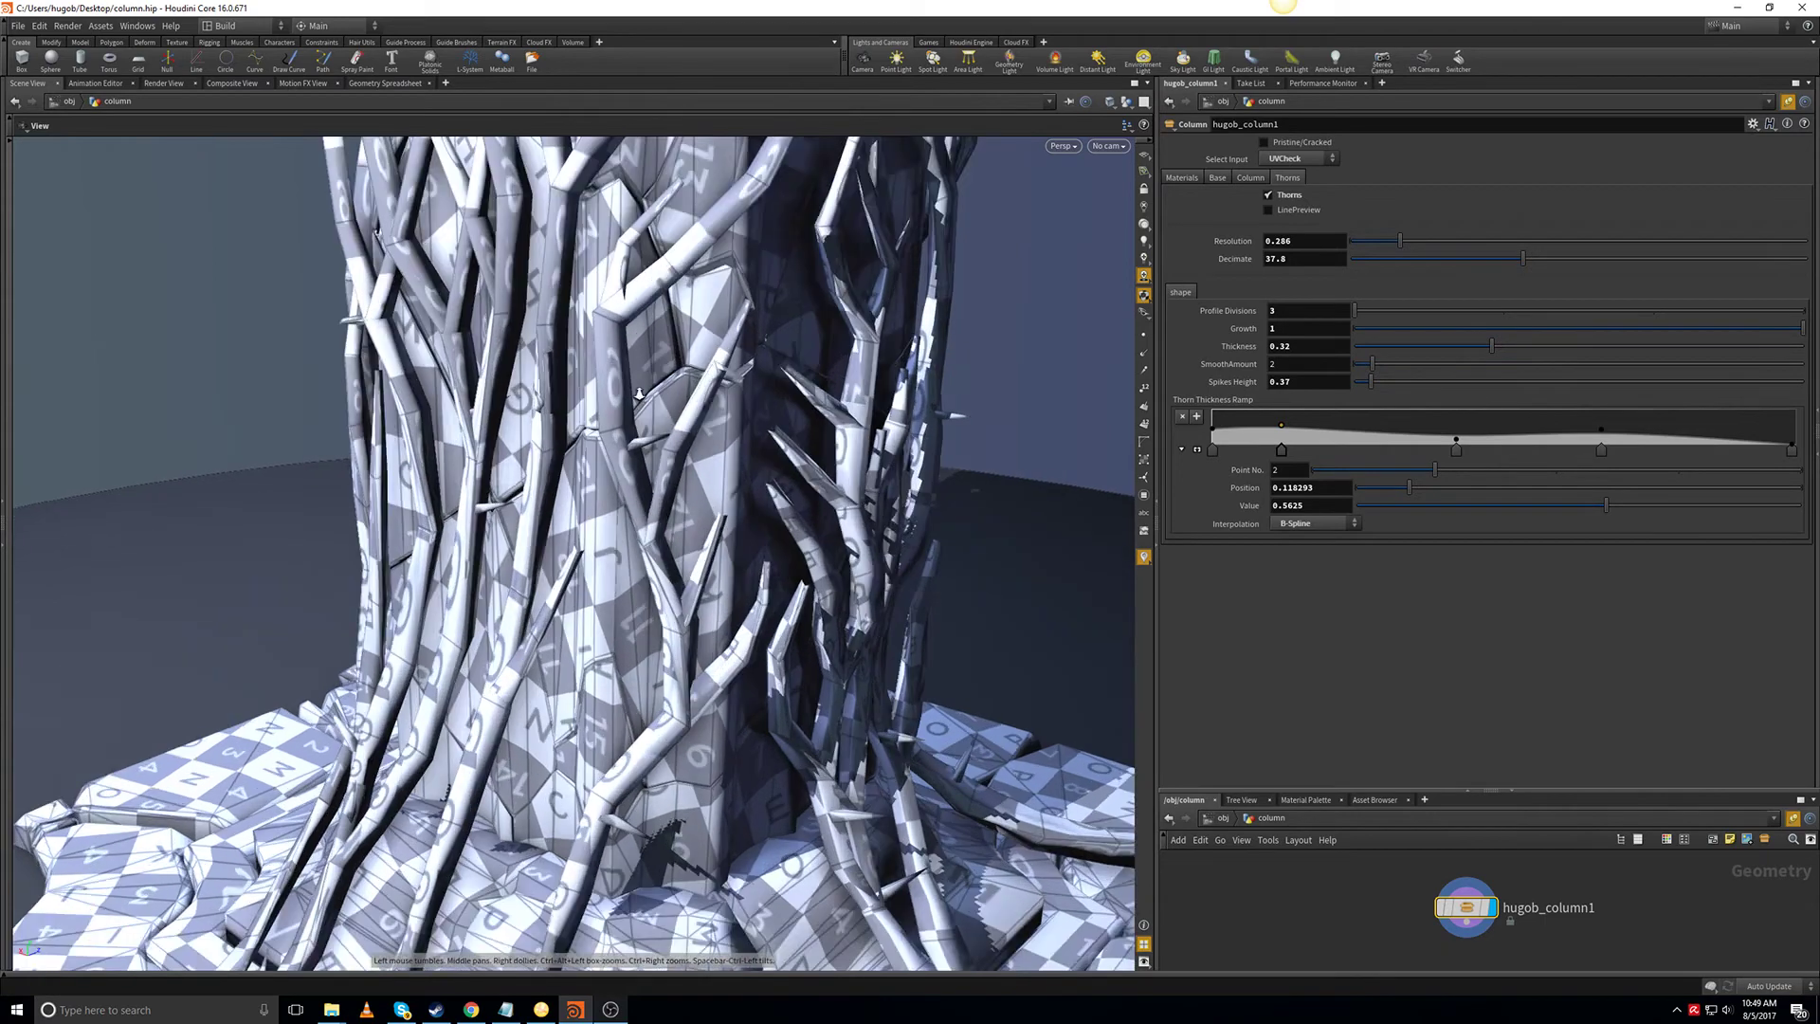
{"action": "left_click_drag", "start_coordinate": [751, 612], "coordinate": [536, 853]}
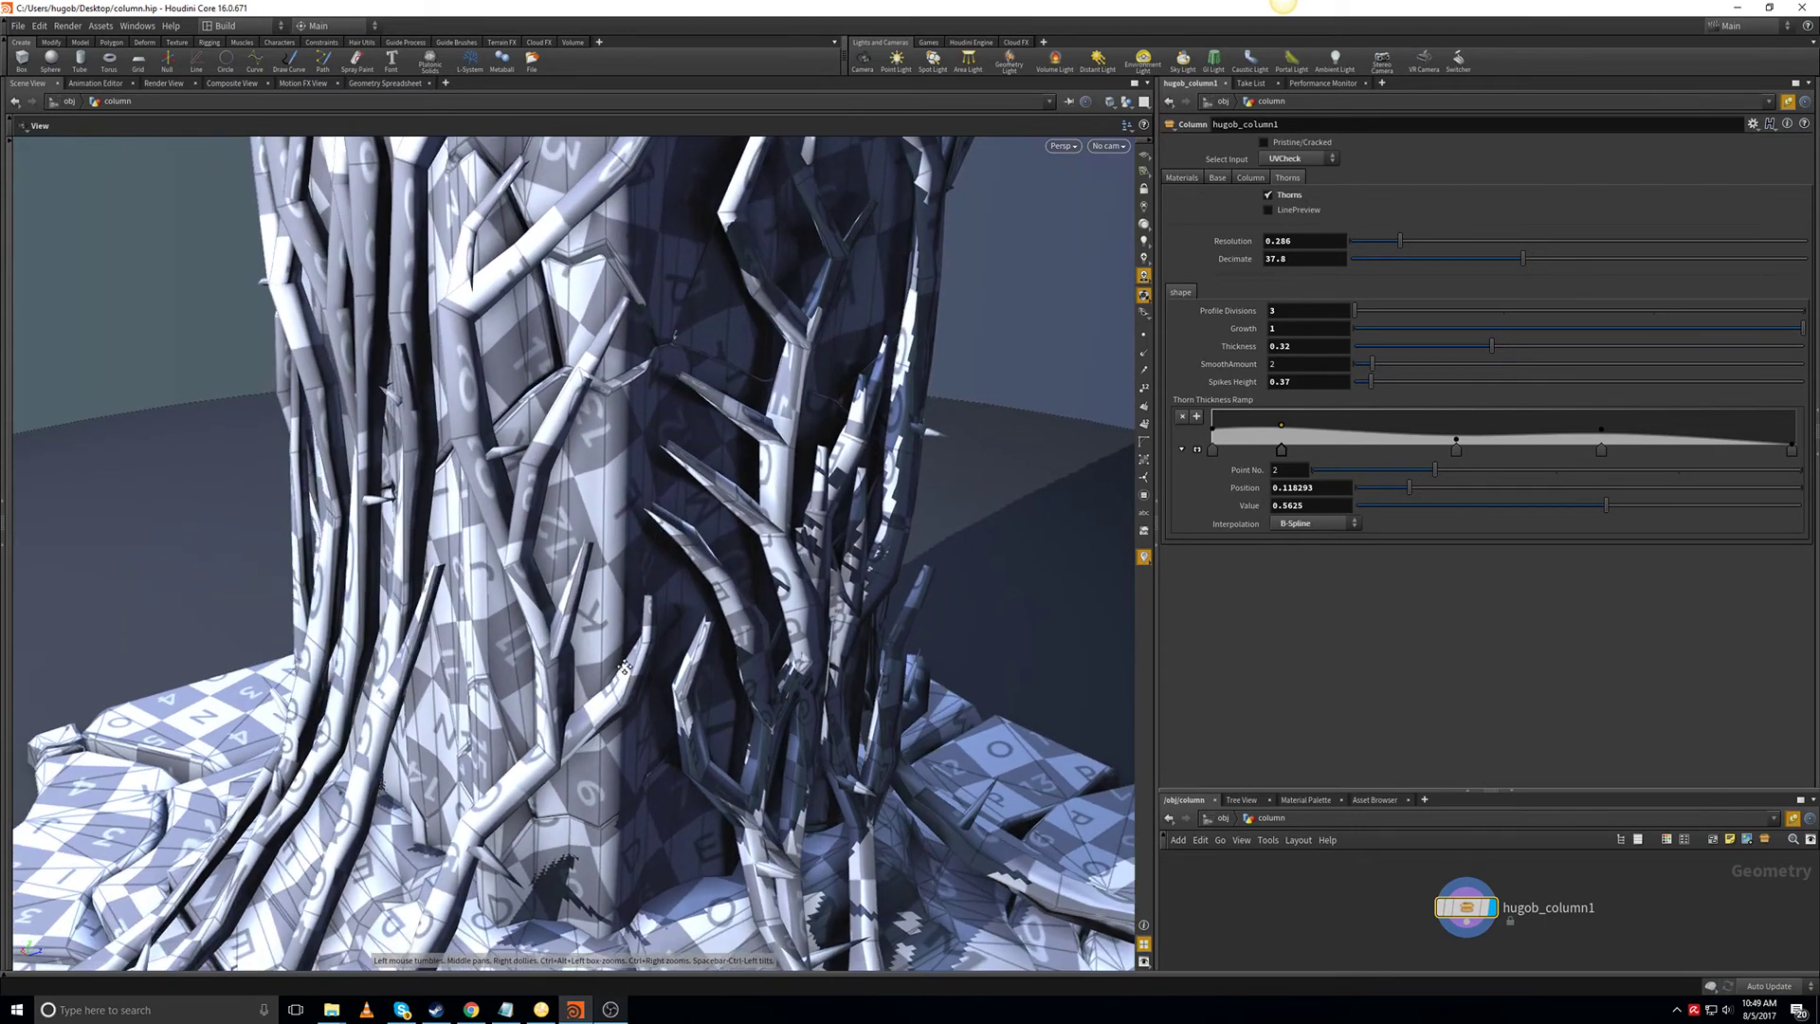
{"action": "middle_click_drag", "start_coordinate": [535, 853], "coordinate": [604, 679]}
{"action": "left_click_drag", "start_coordinate": [521, 682], "coordinate": [535, 706]}
{"action": "scroll", "coordinate": [607, 664], "scroll_direction": "up", "scroll_amount": 4}
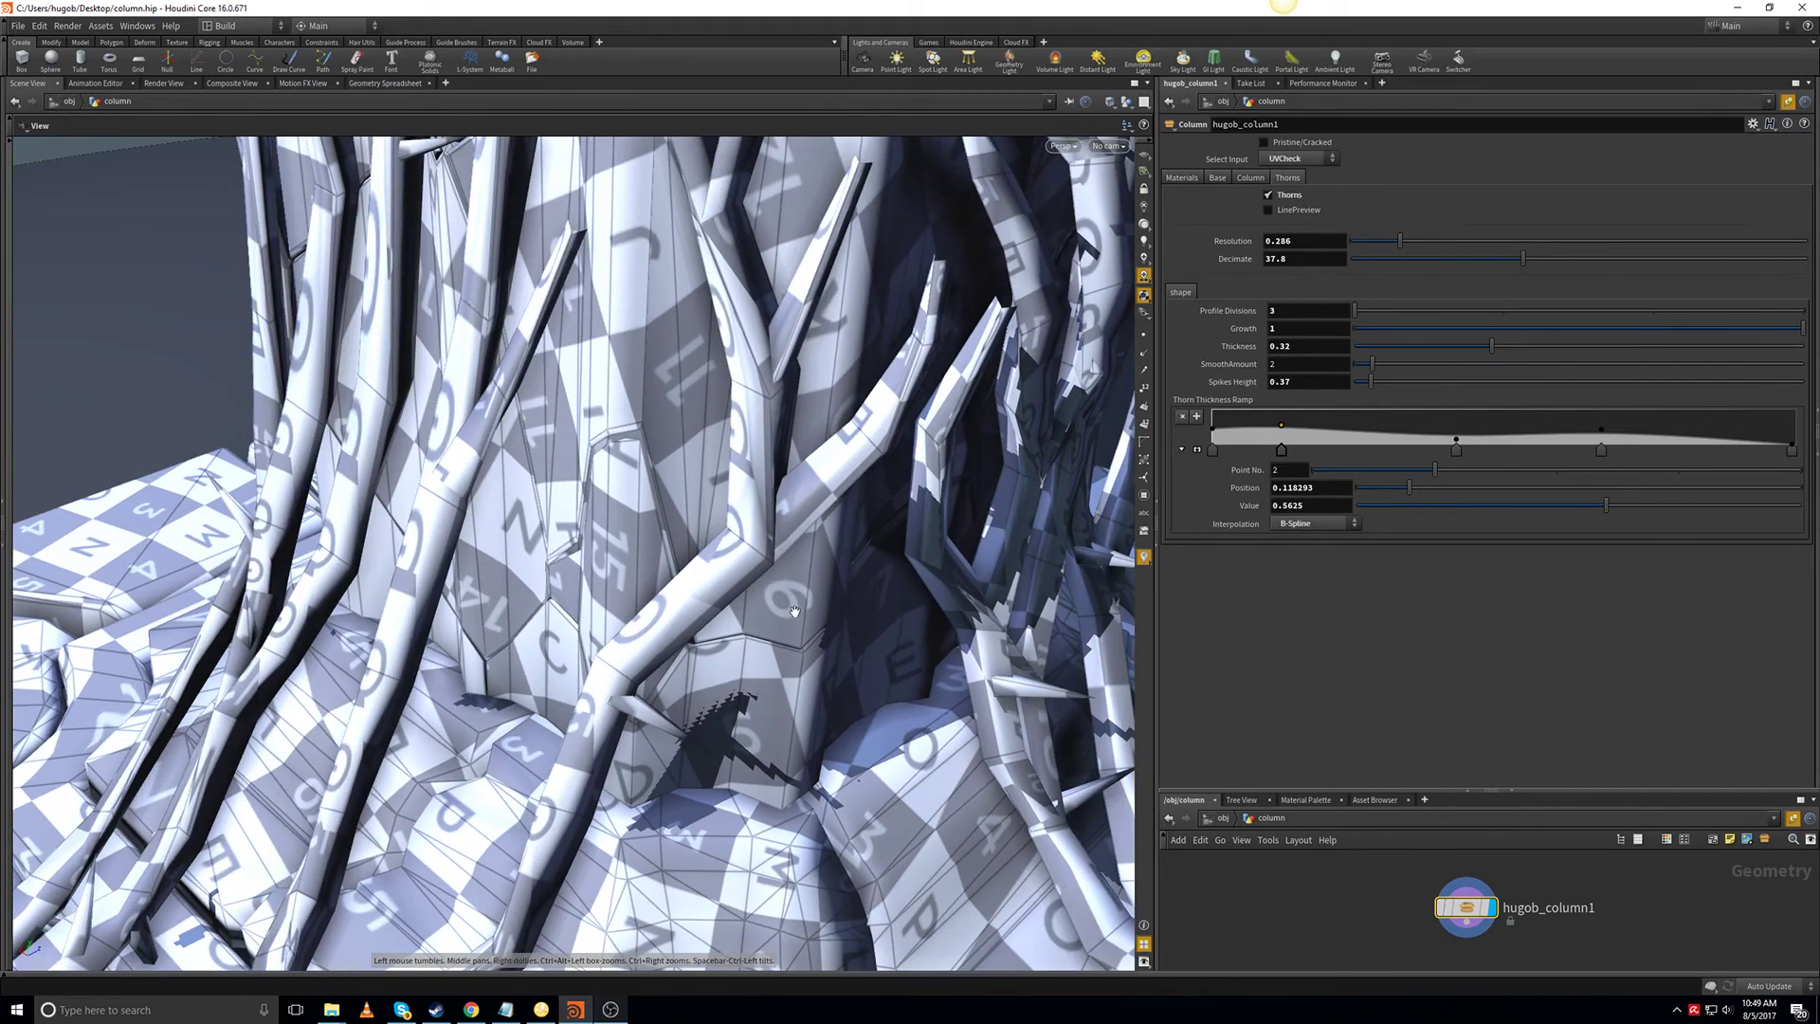
{"action": "left_click_drag", "start_coordinate": [705, 656], "coordinate": [729, 569]}
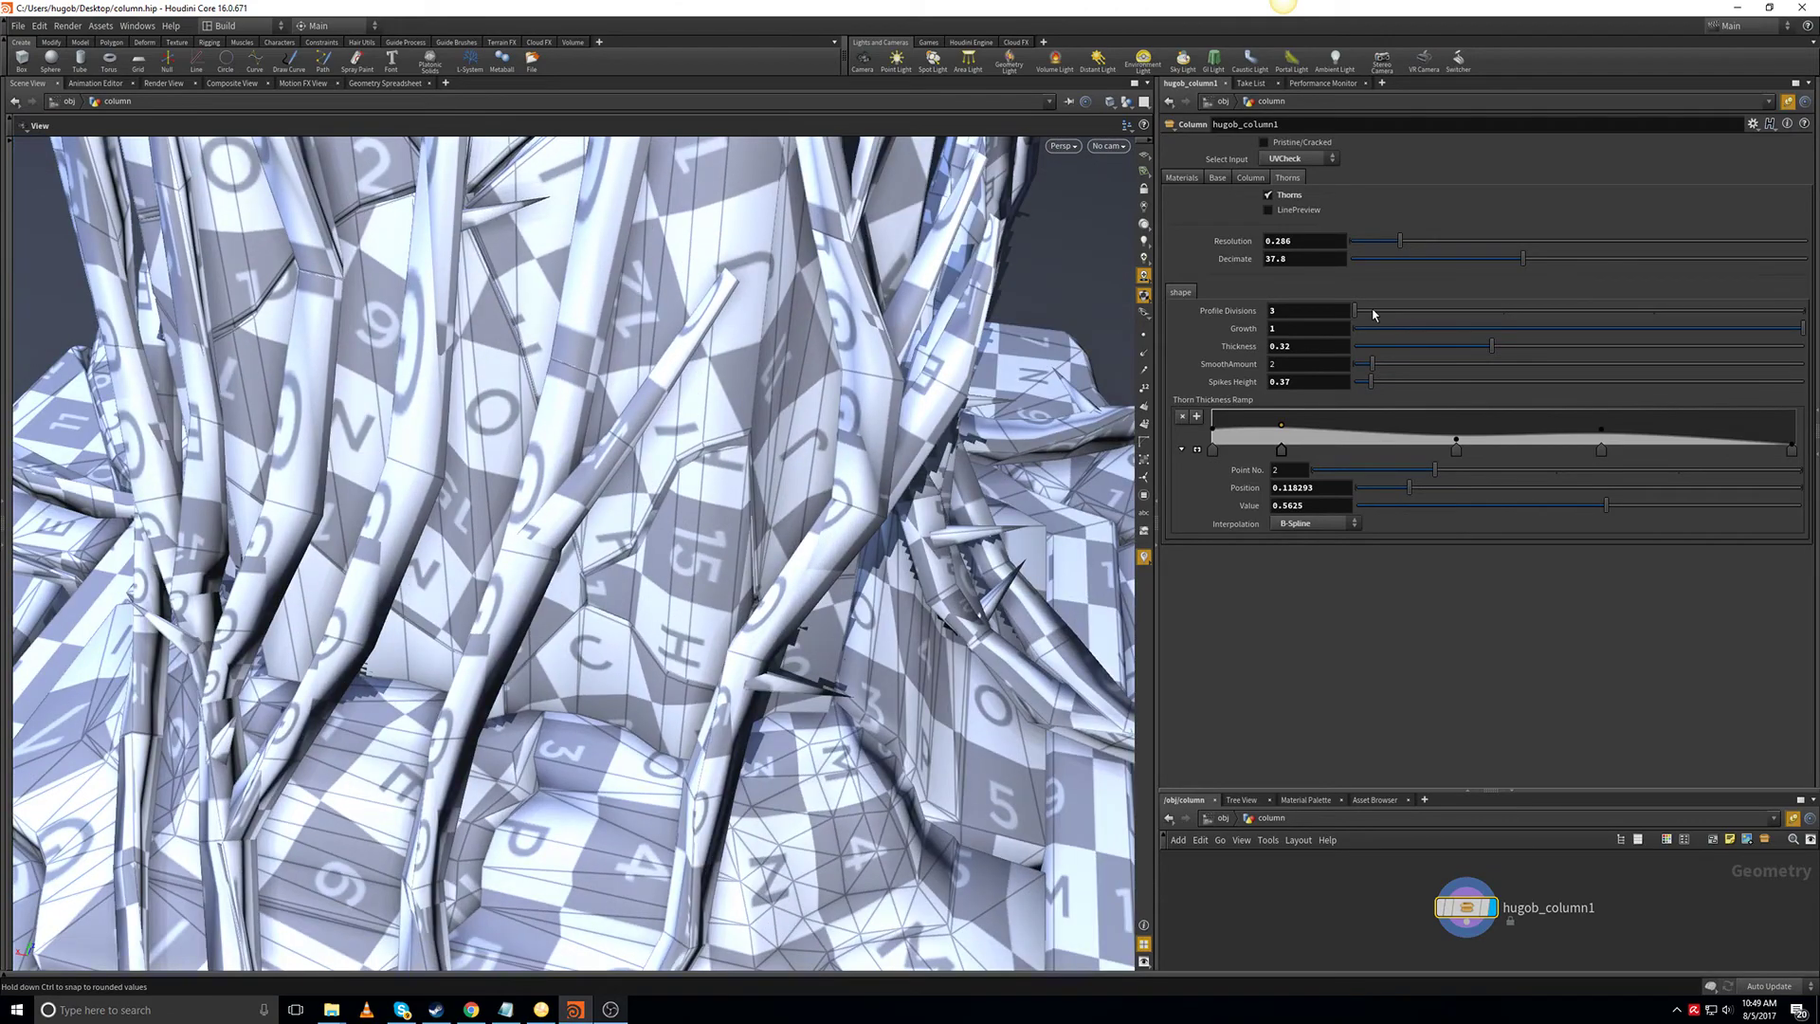
Set the thorns' Profile Divisions to 6 and inspect the denser branch geometry.
{"action": "left_click_drag", "start_coordinate": [1373, 314], "coordinate": [1755, 314]}
{"action": "left_click_drag", "start_coordinate": [930, 513], "coordinate": [853, 565]}
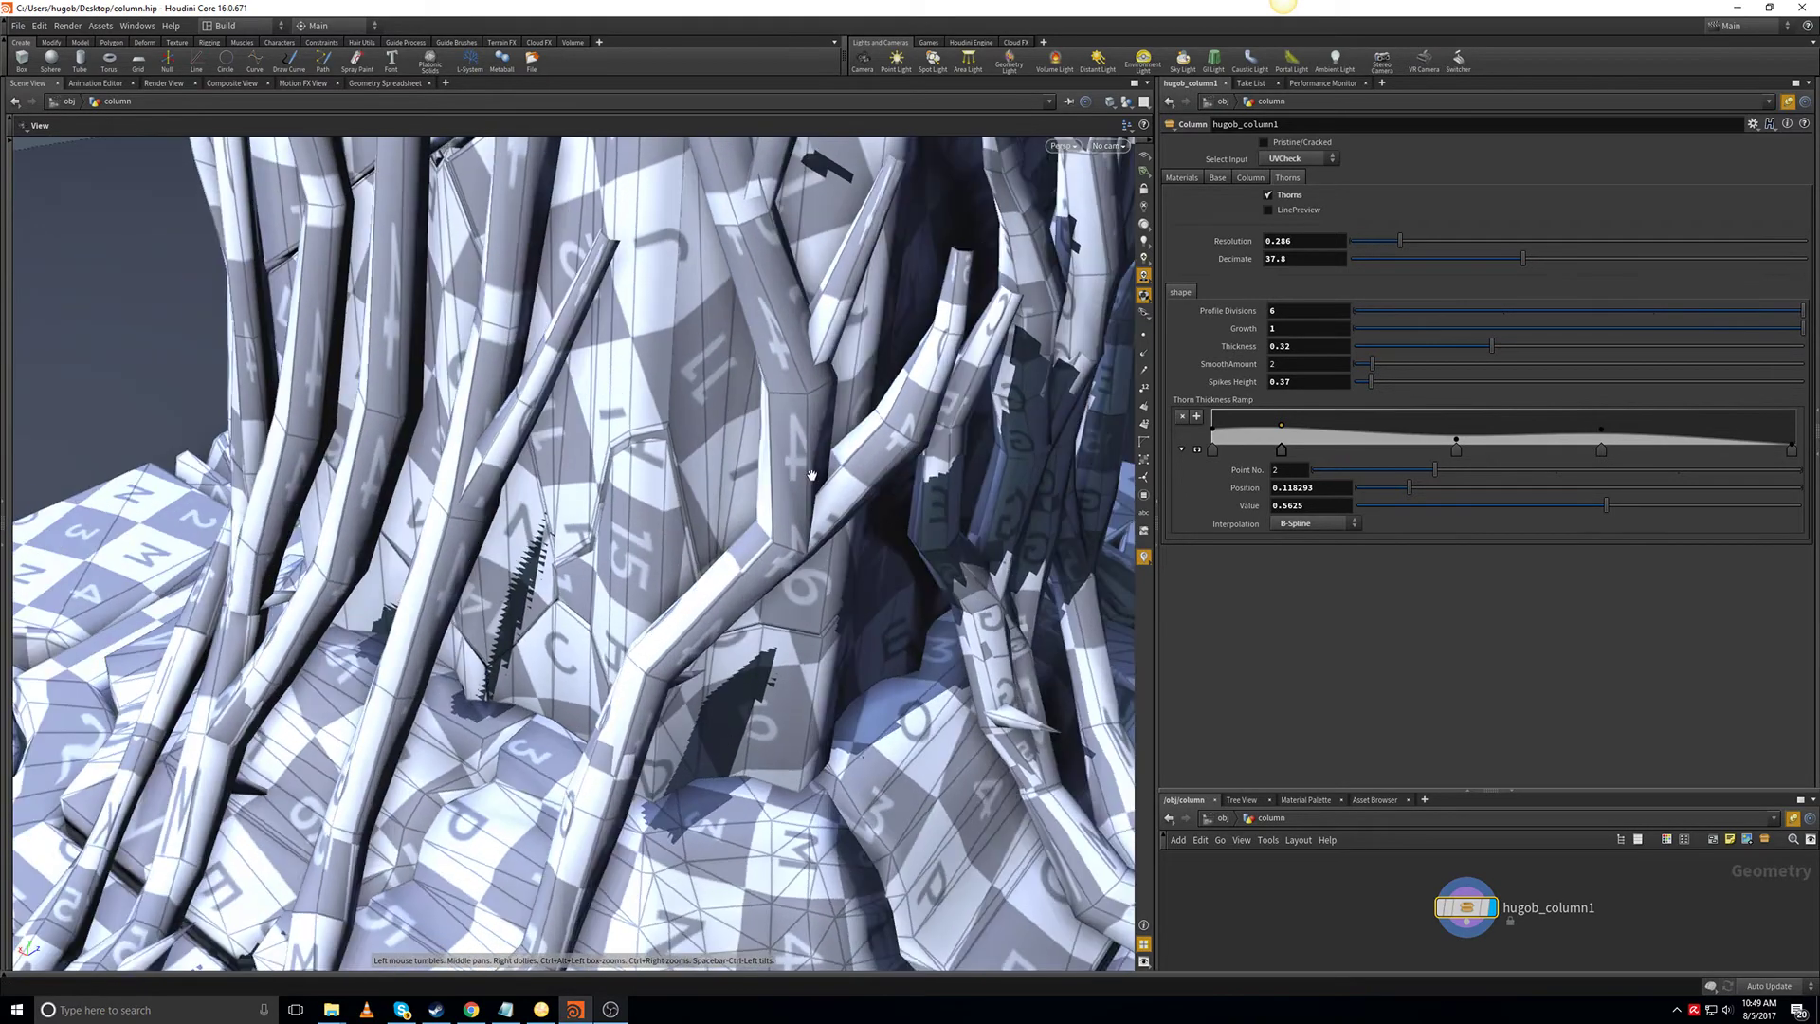
{"action": "right_click_drag", "start_coordinate": [853, 565], "coordinate": [825, 670]}
{"action": "left_click_drag", "start_coordinate": [824, 670], "coordinate": [803, 639]}
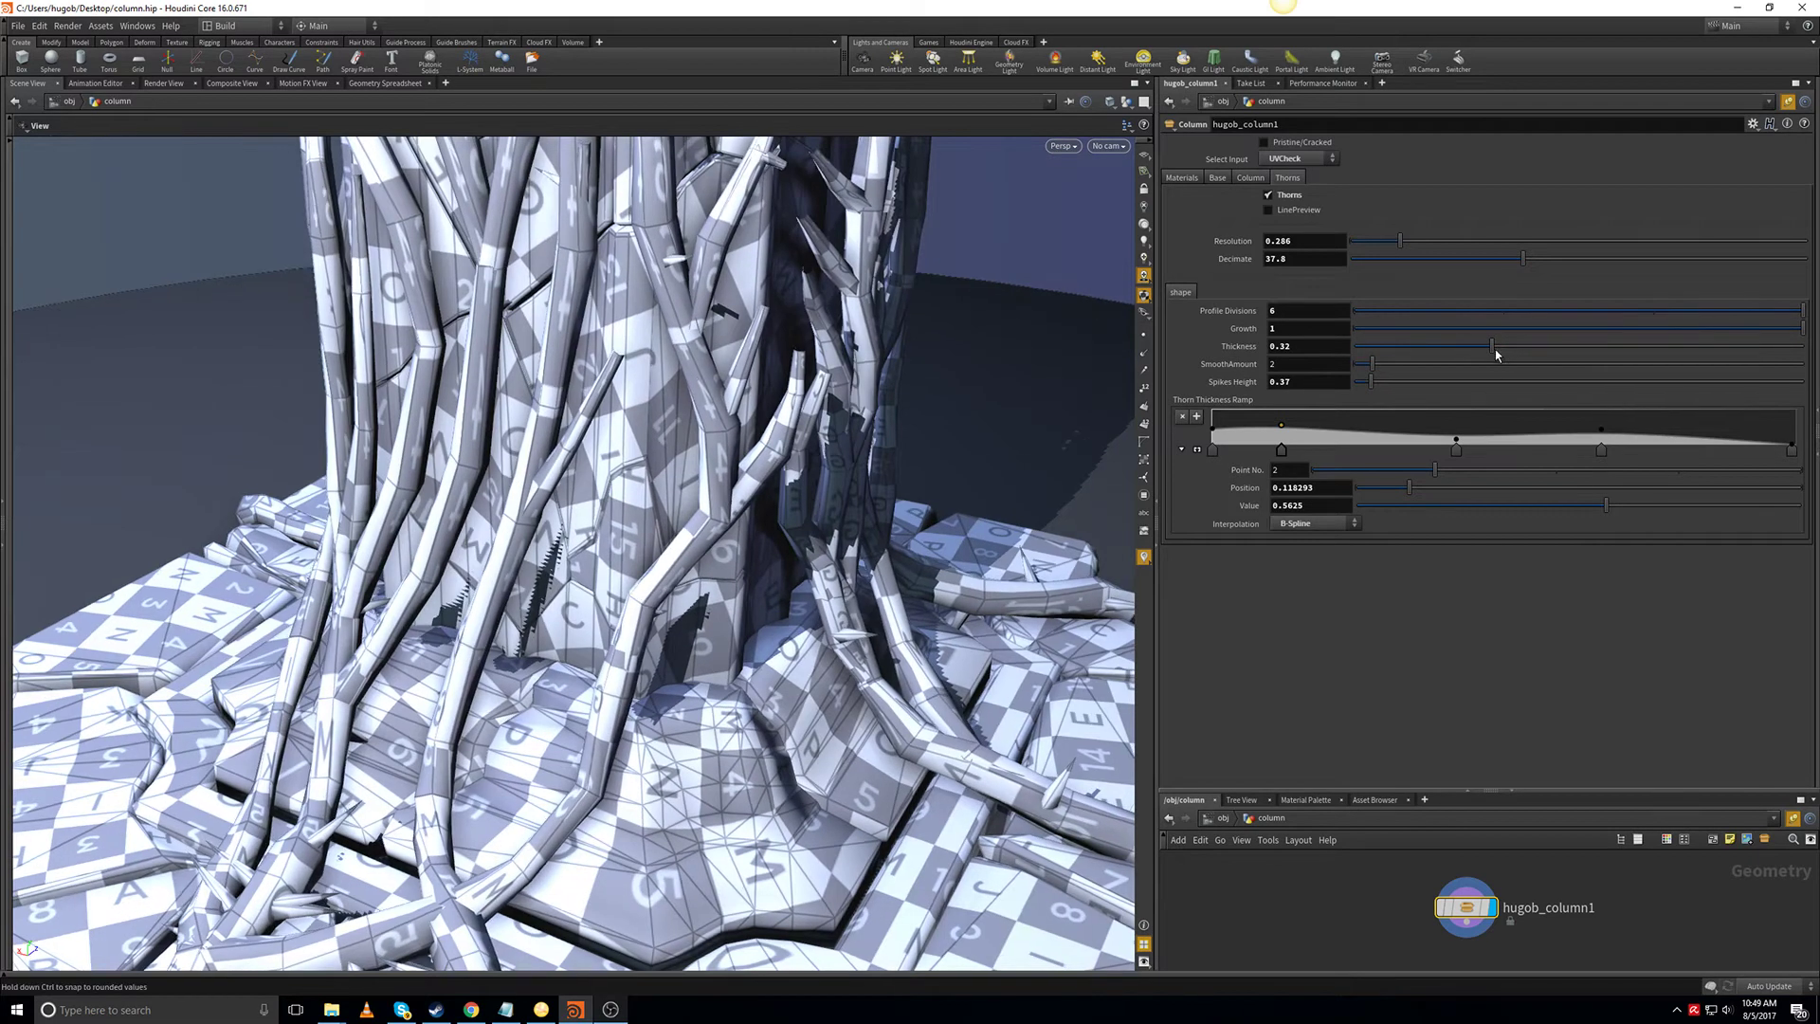
Try a thorn Thickness of 0.553, then set Thickness to 0.314.
{"action": "left_click_drag", "start_coordinate": [1495, 355], "coordinate": [1585, 346]}
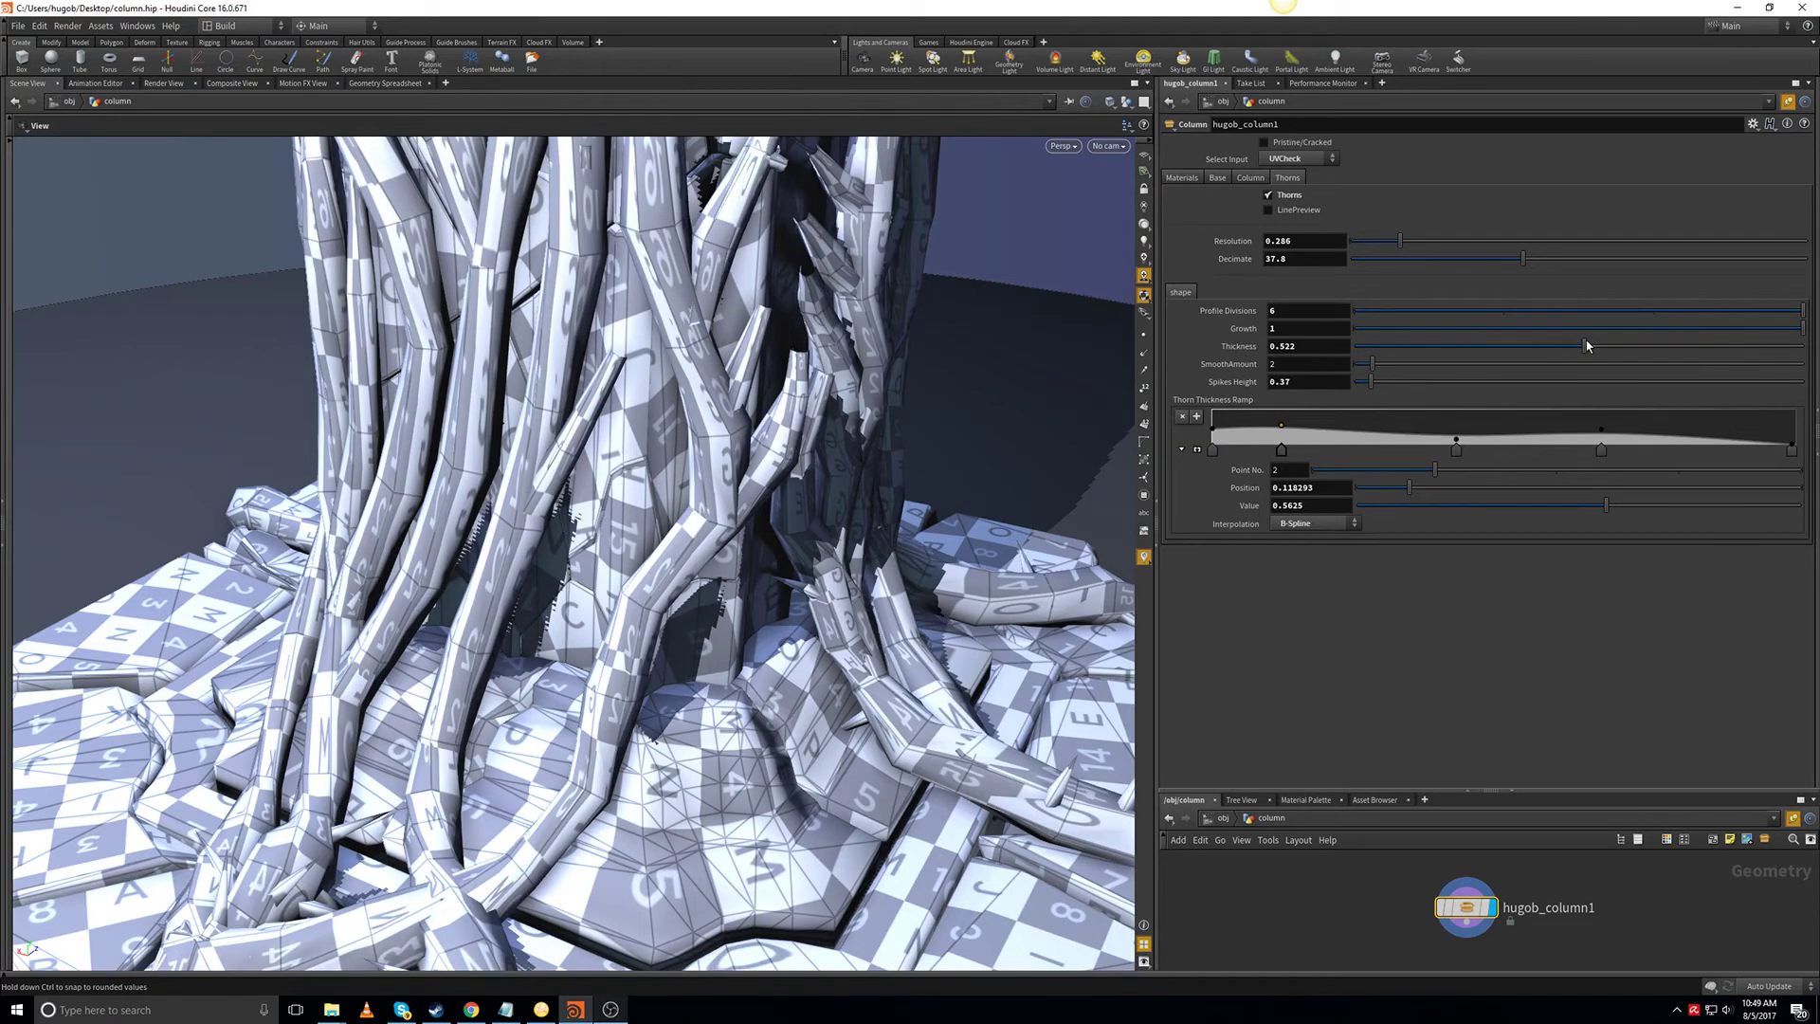
{"action": "left_click_drag", "start_coordinate": [1598, 343], "coordinate": [1602, 345]}
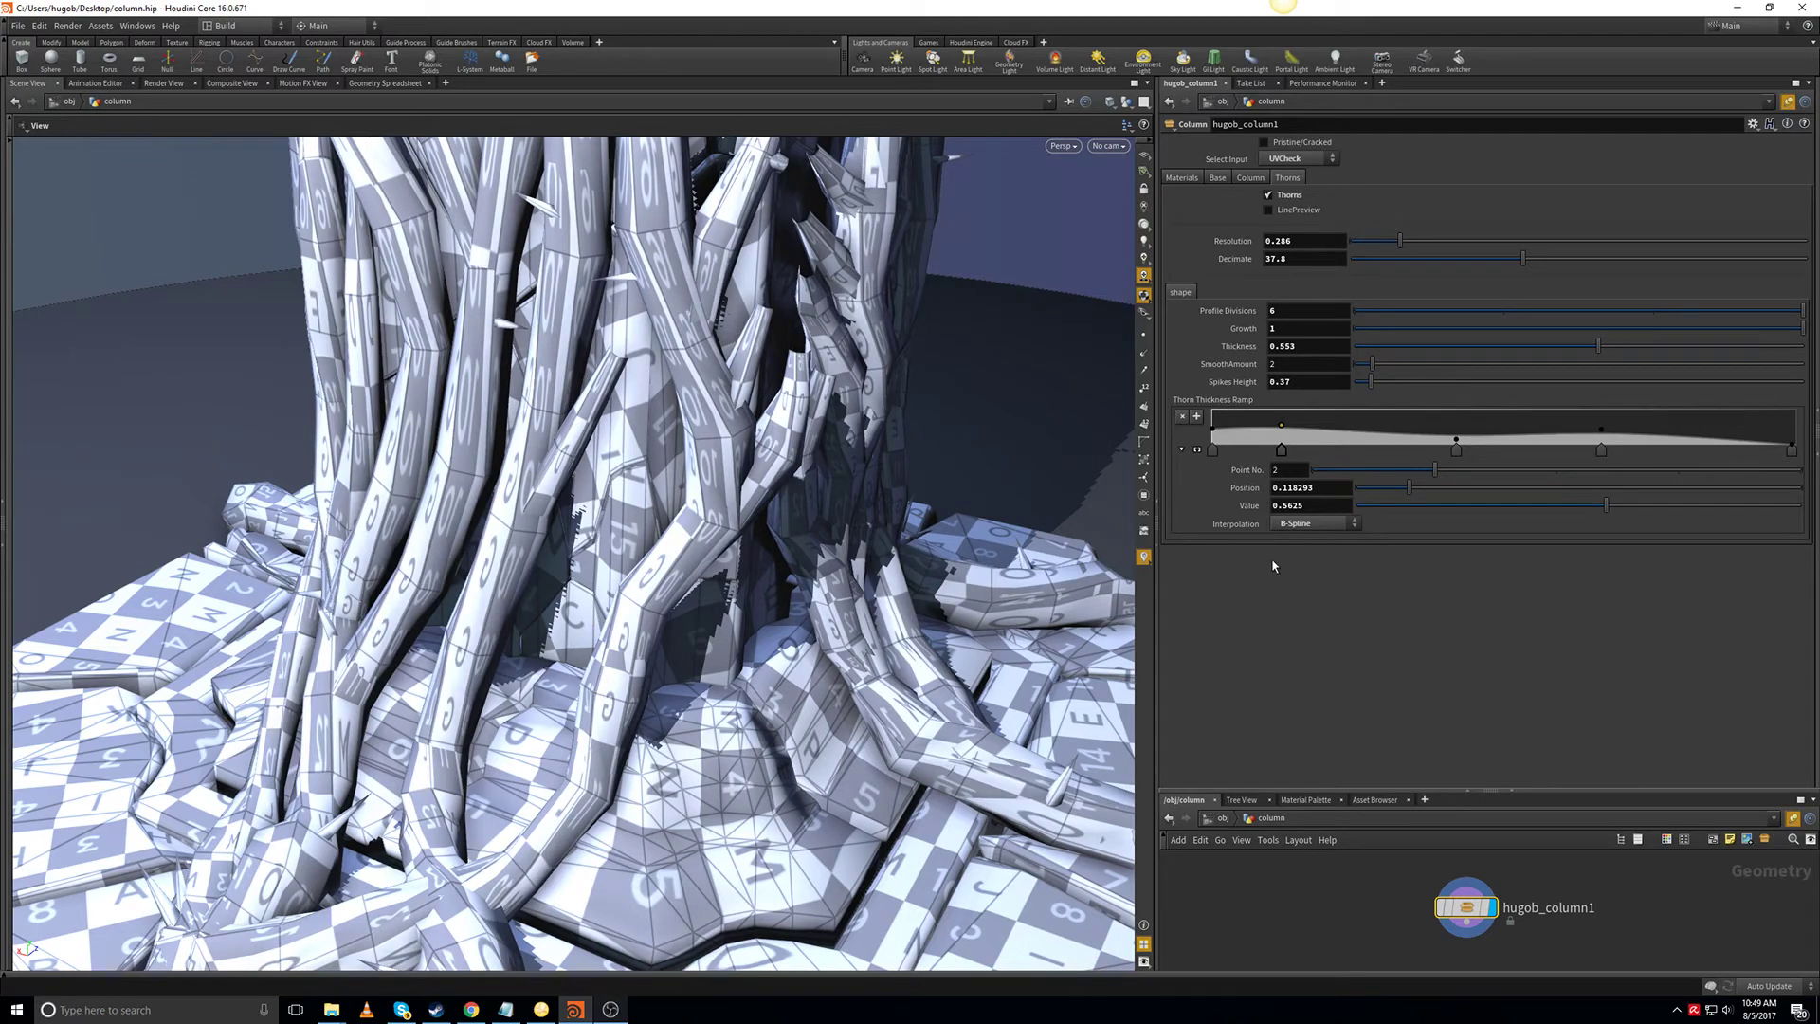
{"action": "left_click", "coordinate": [1489, 348]}
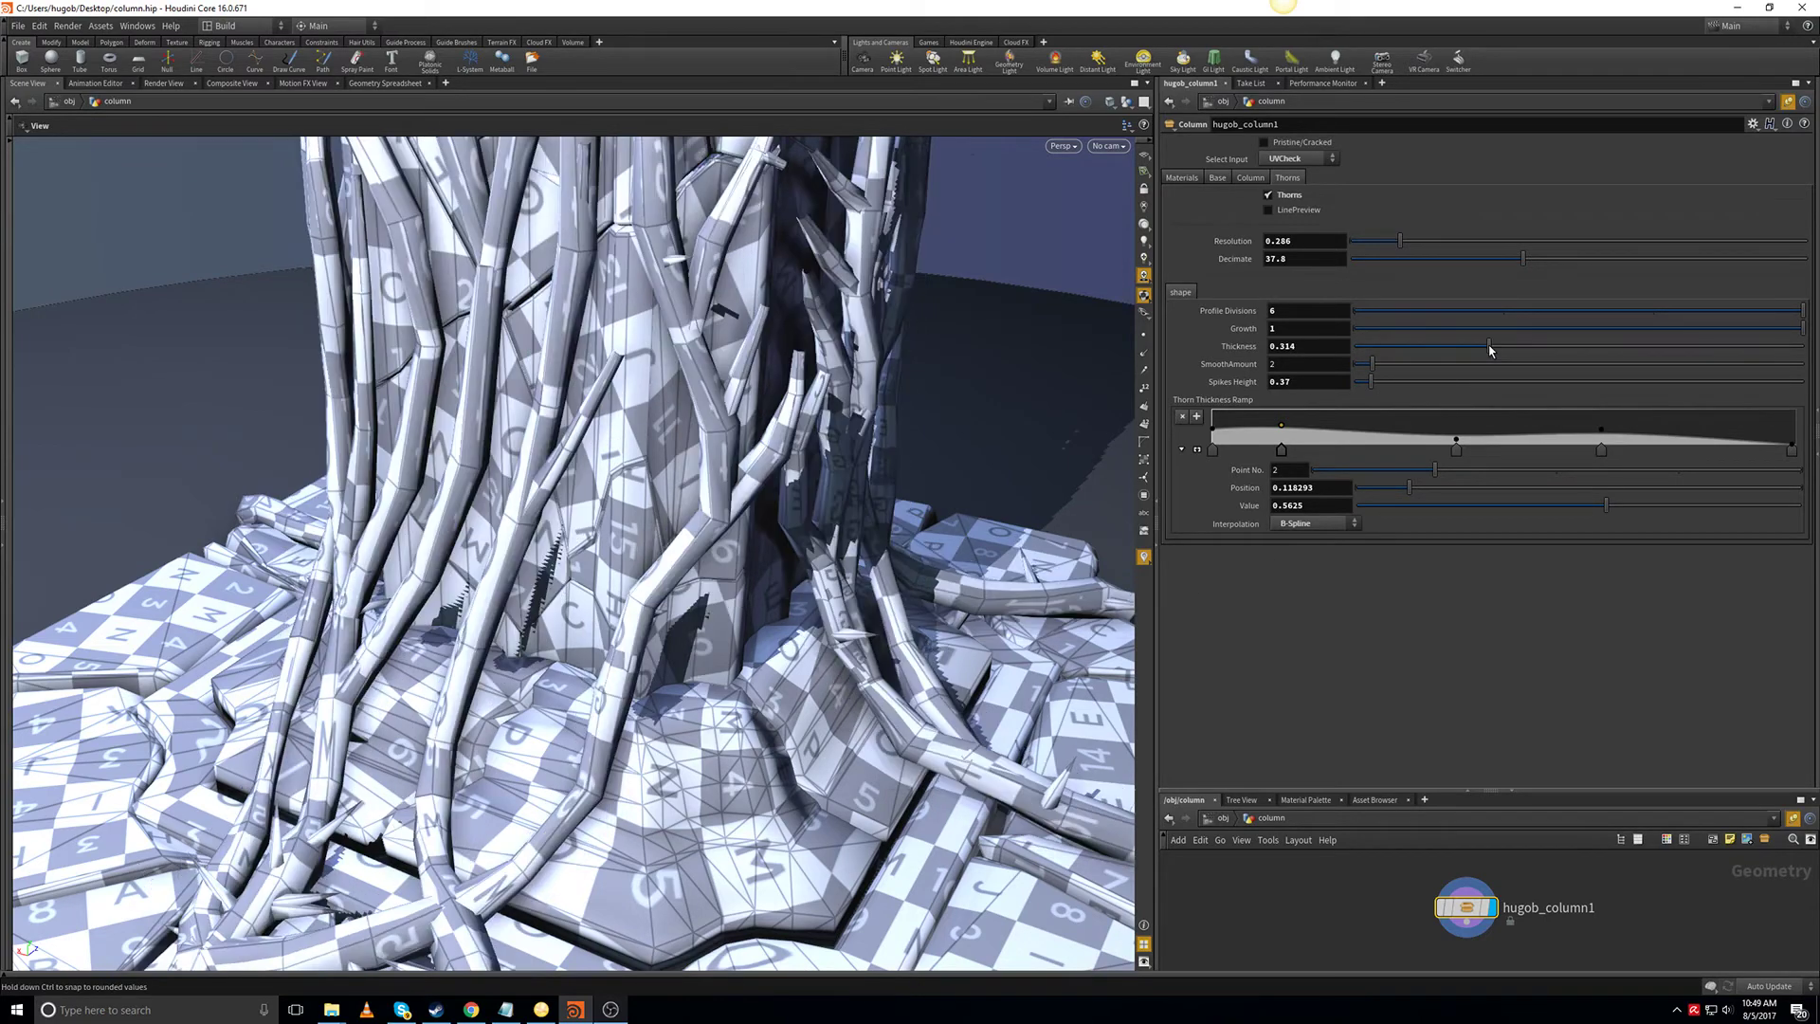
Switch the display input back to Material and view the textured thorns without wireframe.
{"action": "right_click_drag", "start_coordinate": [646, 524], "coordinate": [1036, 520]}
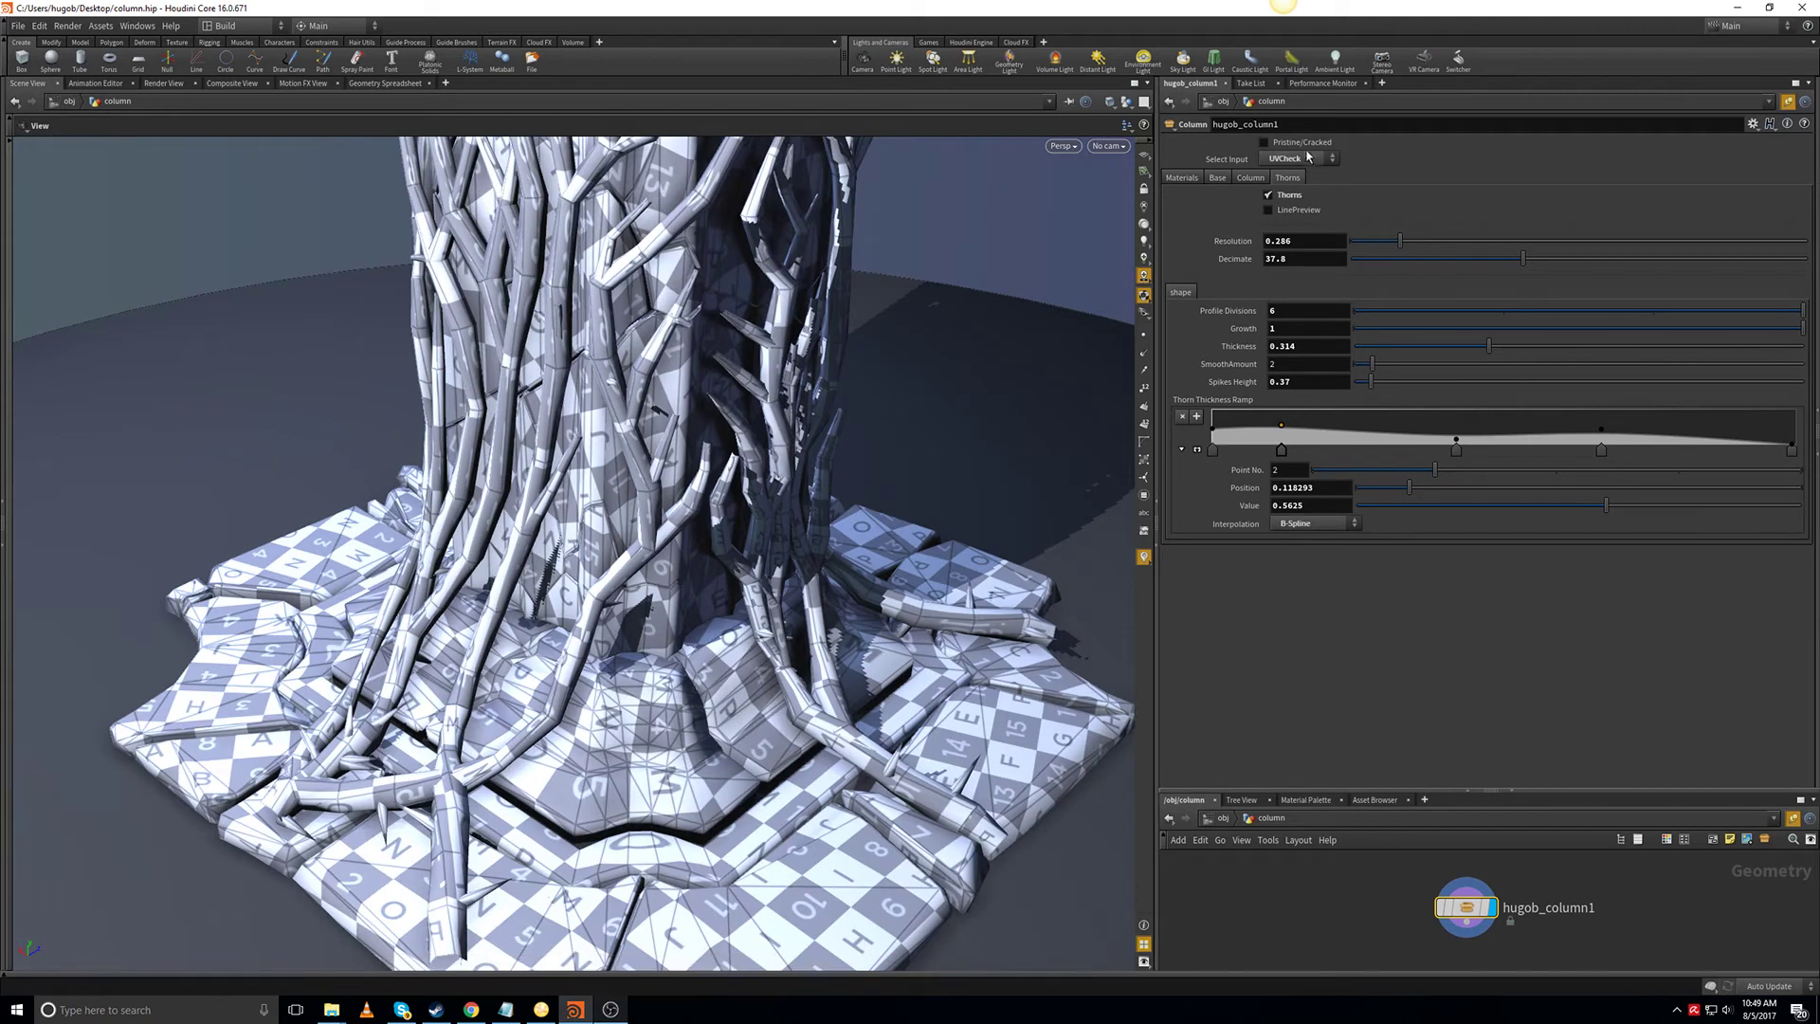
{"action": "left_click", "coordinate": [1306, 162]}
{"action": "left_click", "coordinate": [1280, 201]}
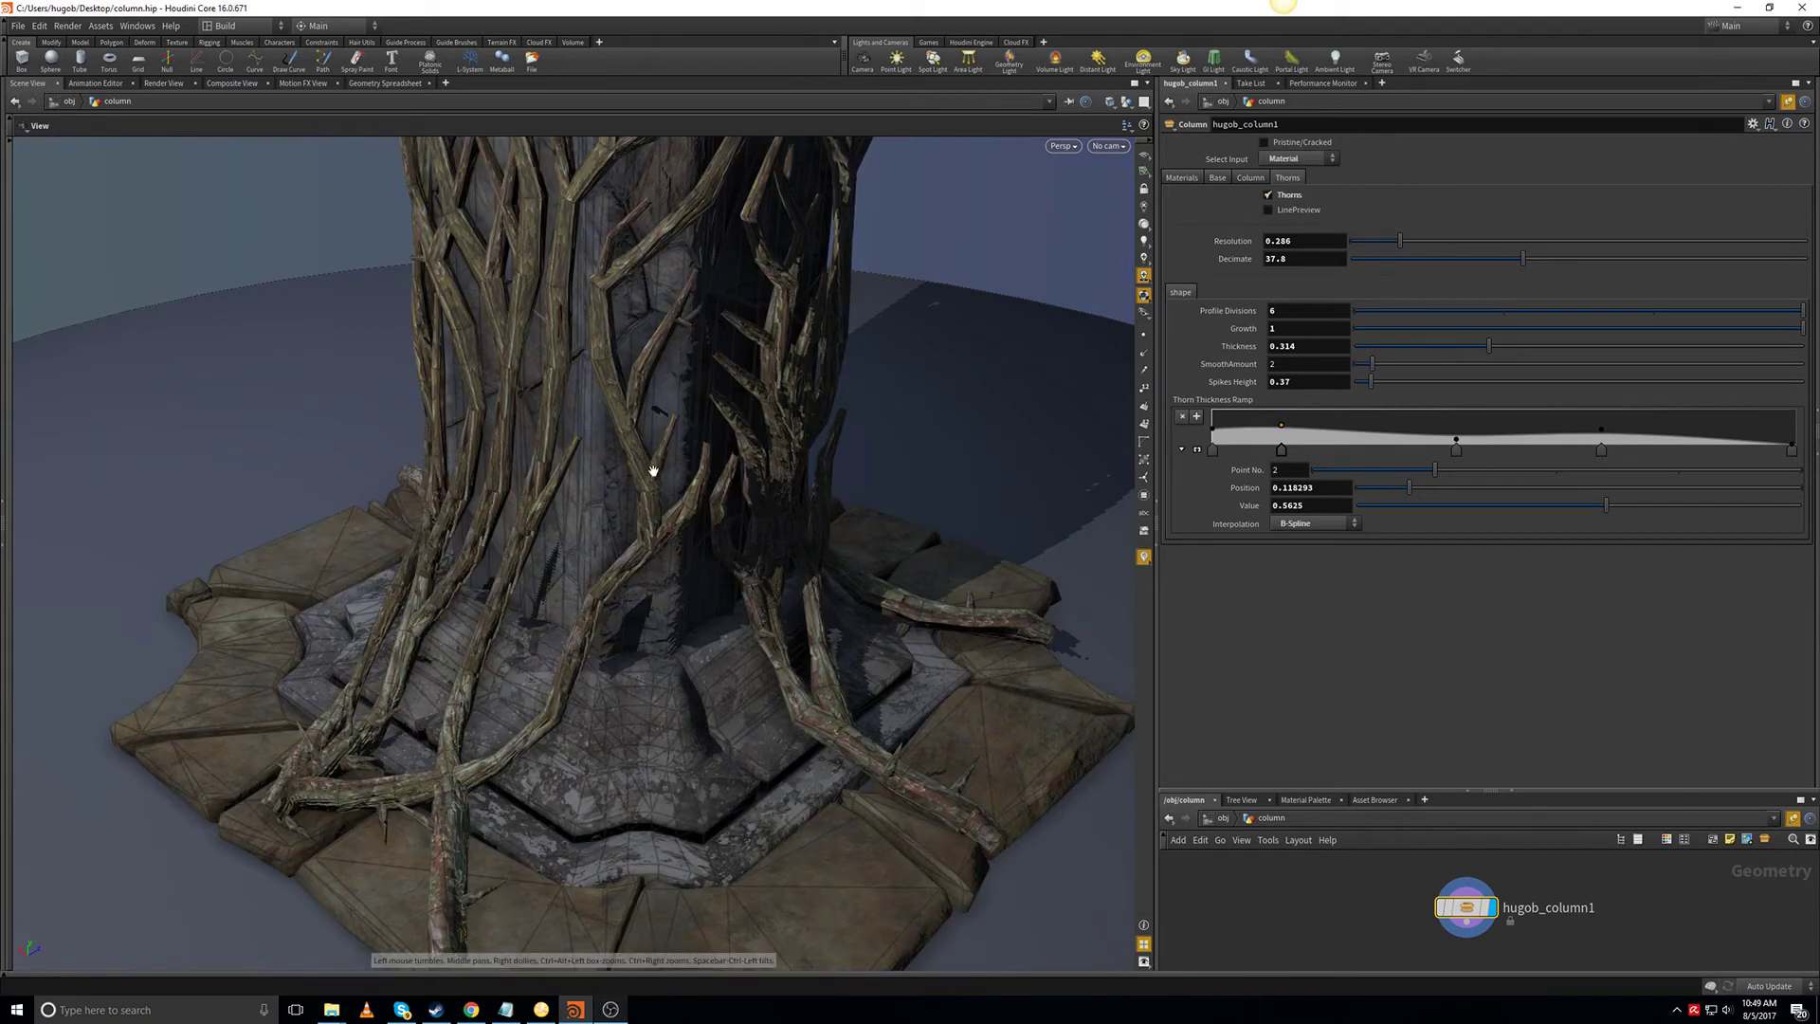
{"action": "right_click_drag", "start_coordinate": [650, 474], "coordinate": [658, 649]}
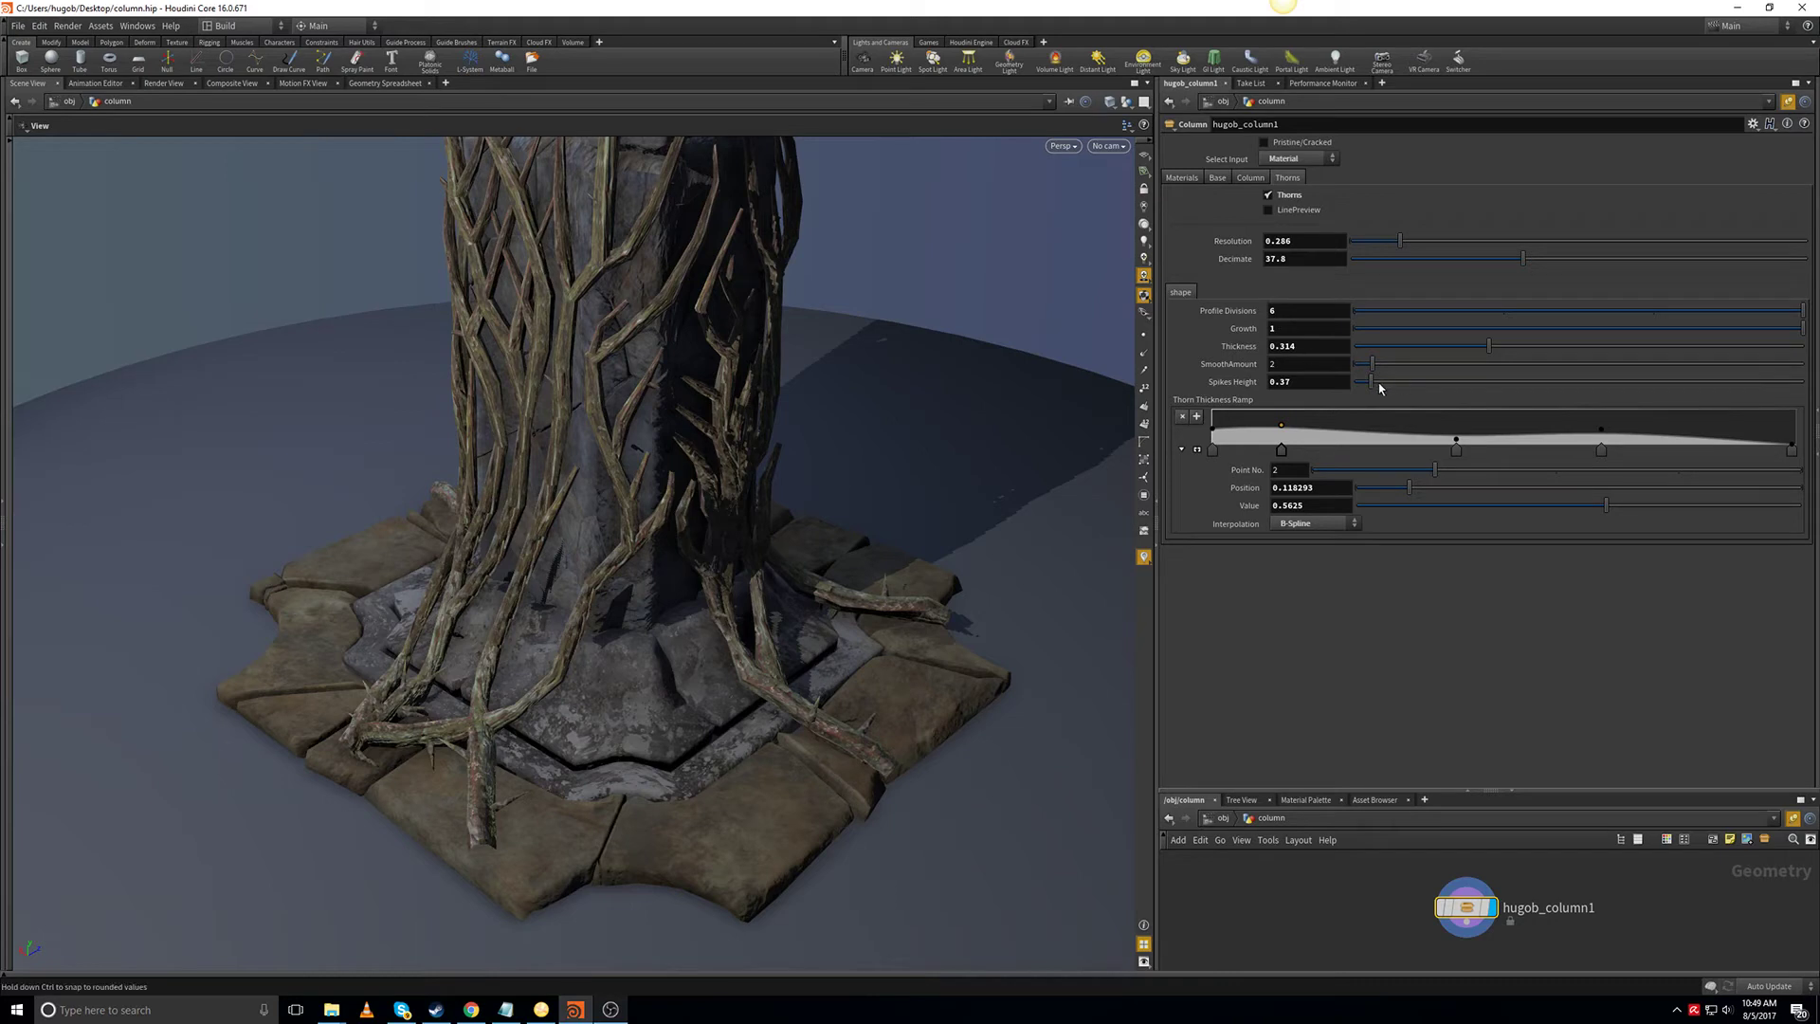
Set the thorns' Spikes Height to 0.6.
{"action": "mouse_move", "coordinate": [1380, 387]}
{"action": "left_mouse_down"}
{"action": "mouse_move", "coordinate": [1422, 385]}
{"action": "mouse_move", "coordinate": [1378, 372]}
{"action": "left_mouse_up"}
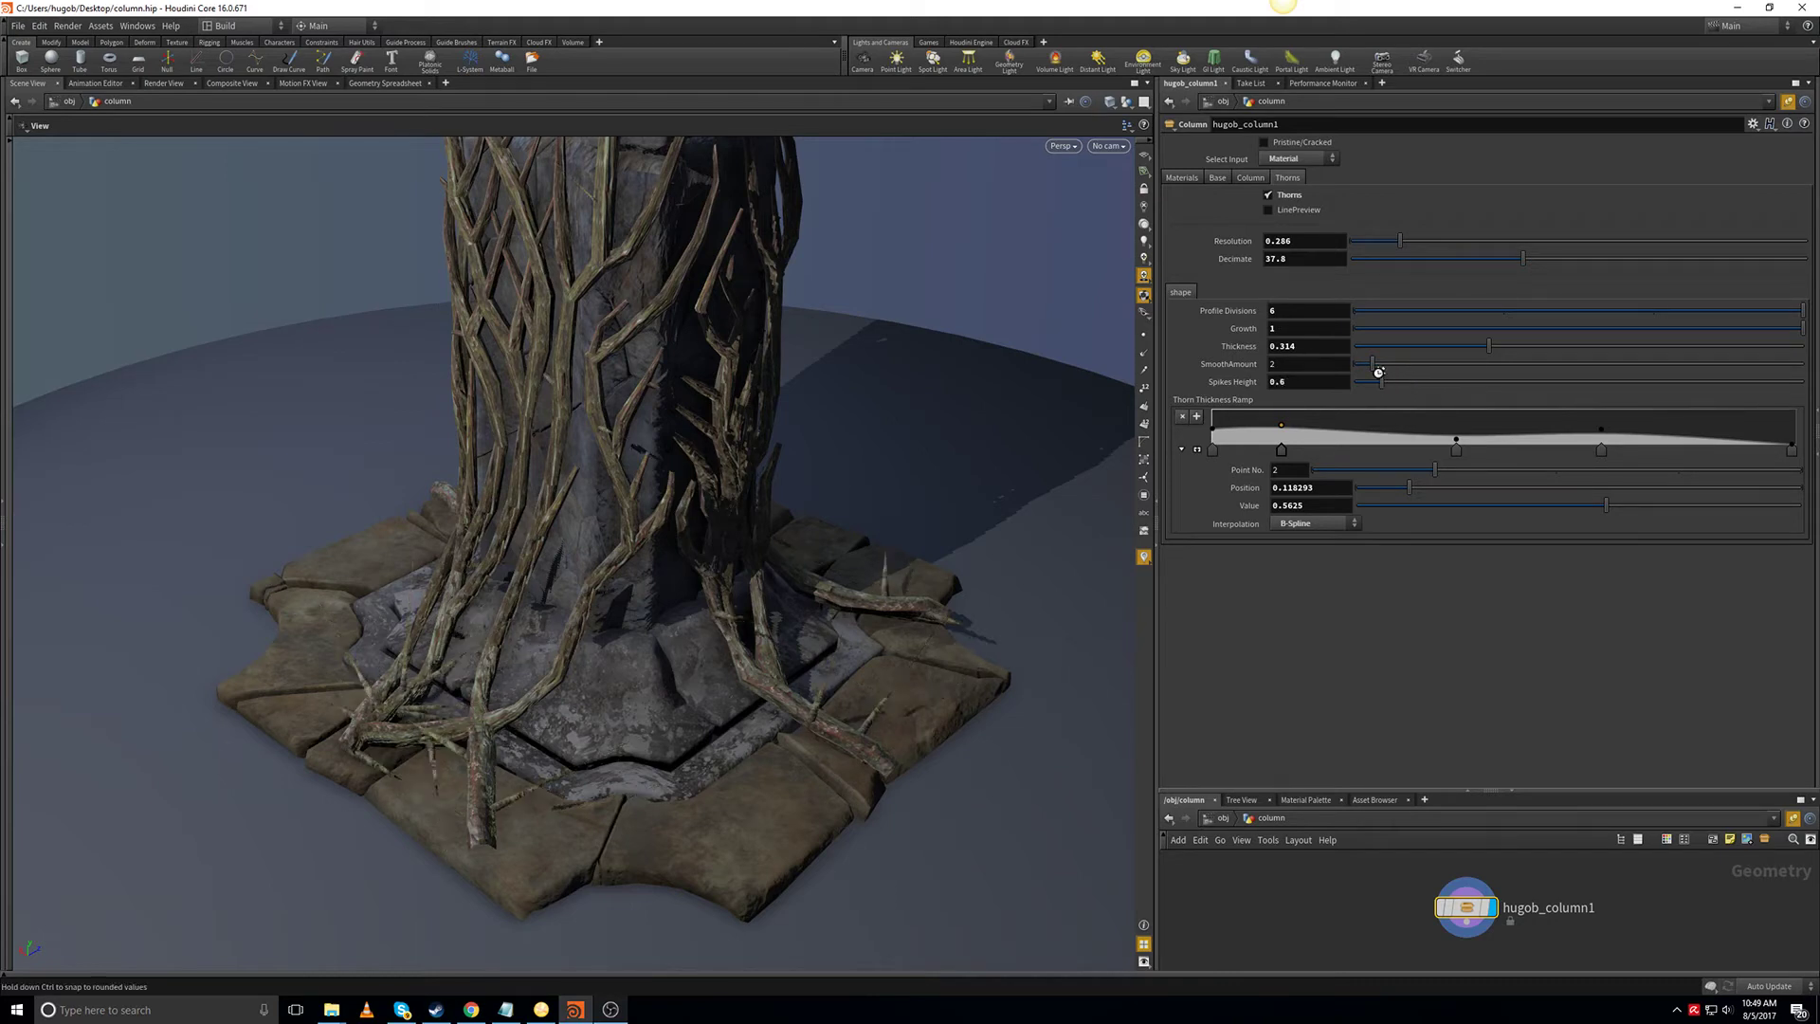
Set the column's Break Top Down to 152 and inspect the broken top and the thorns from both sides.
{"action": "left_click", "coordinate": [1250, 178]}
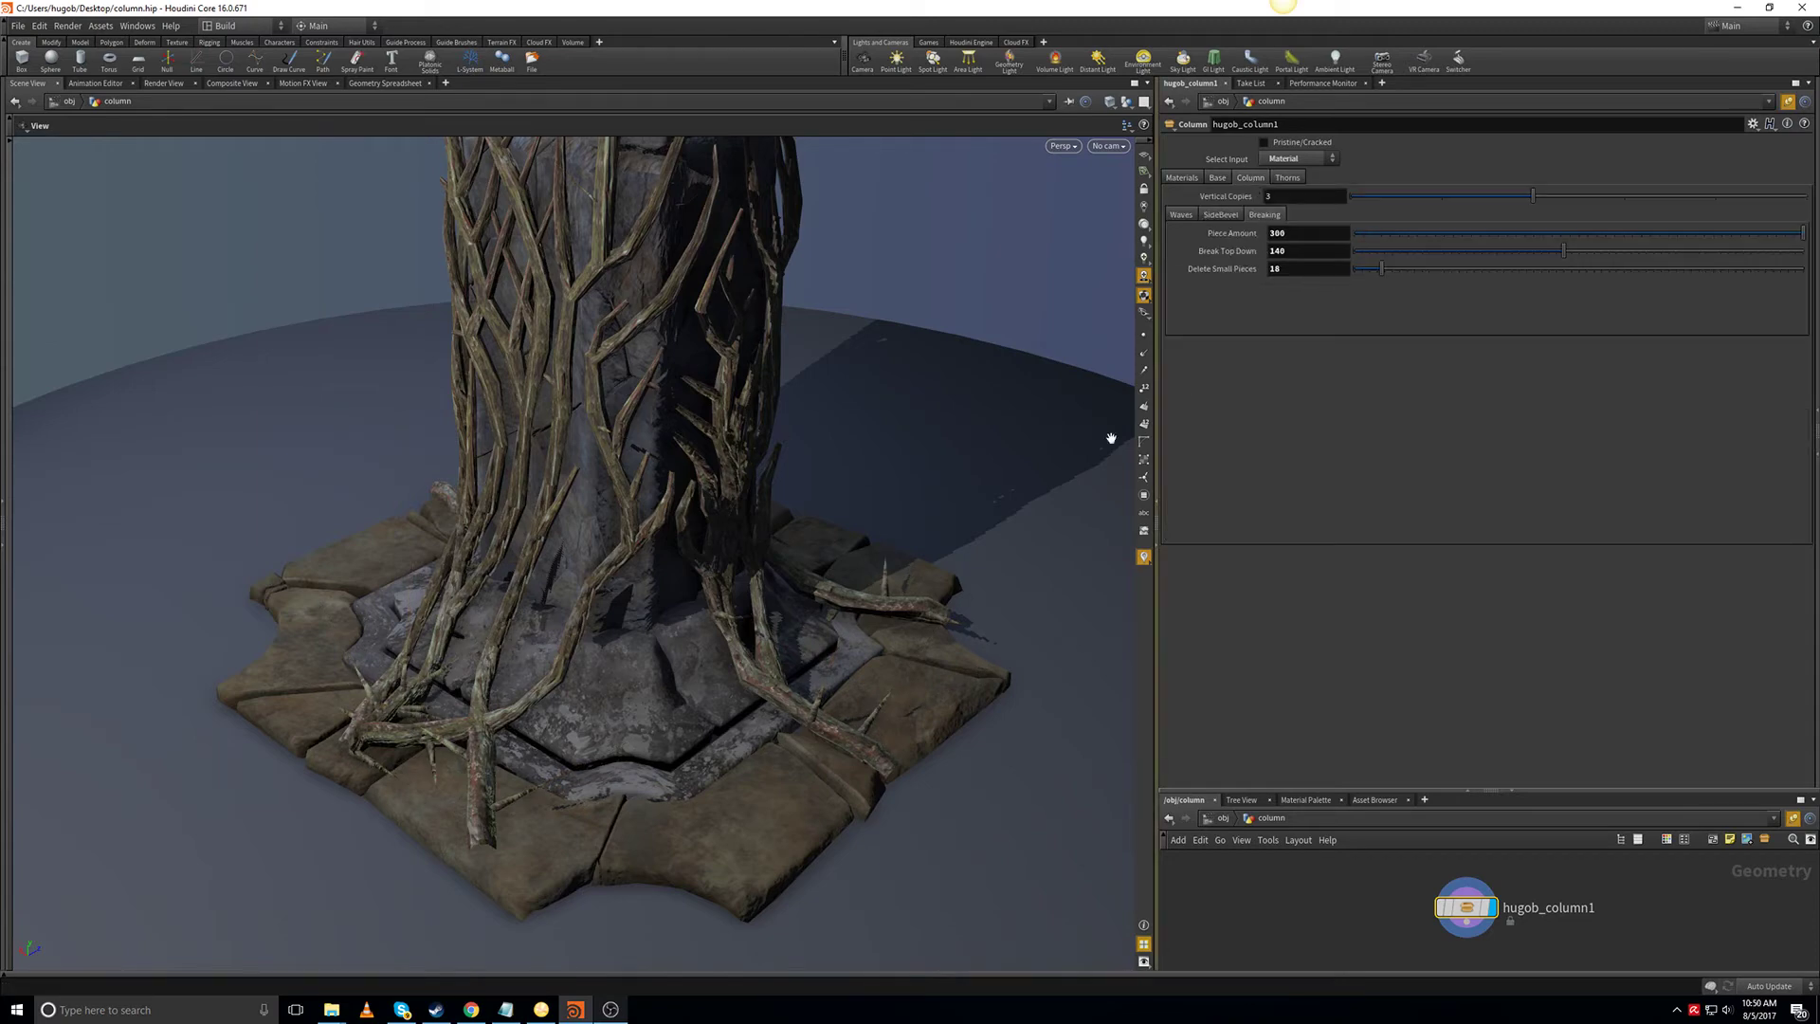
{"action": "left_click_drag", "start_coordinate": [665, 489], "coordinate": [760, 536]}
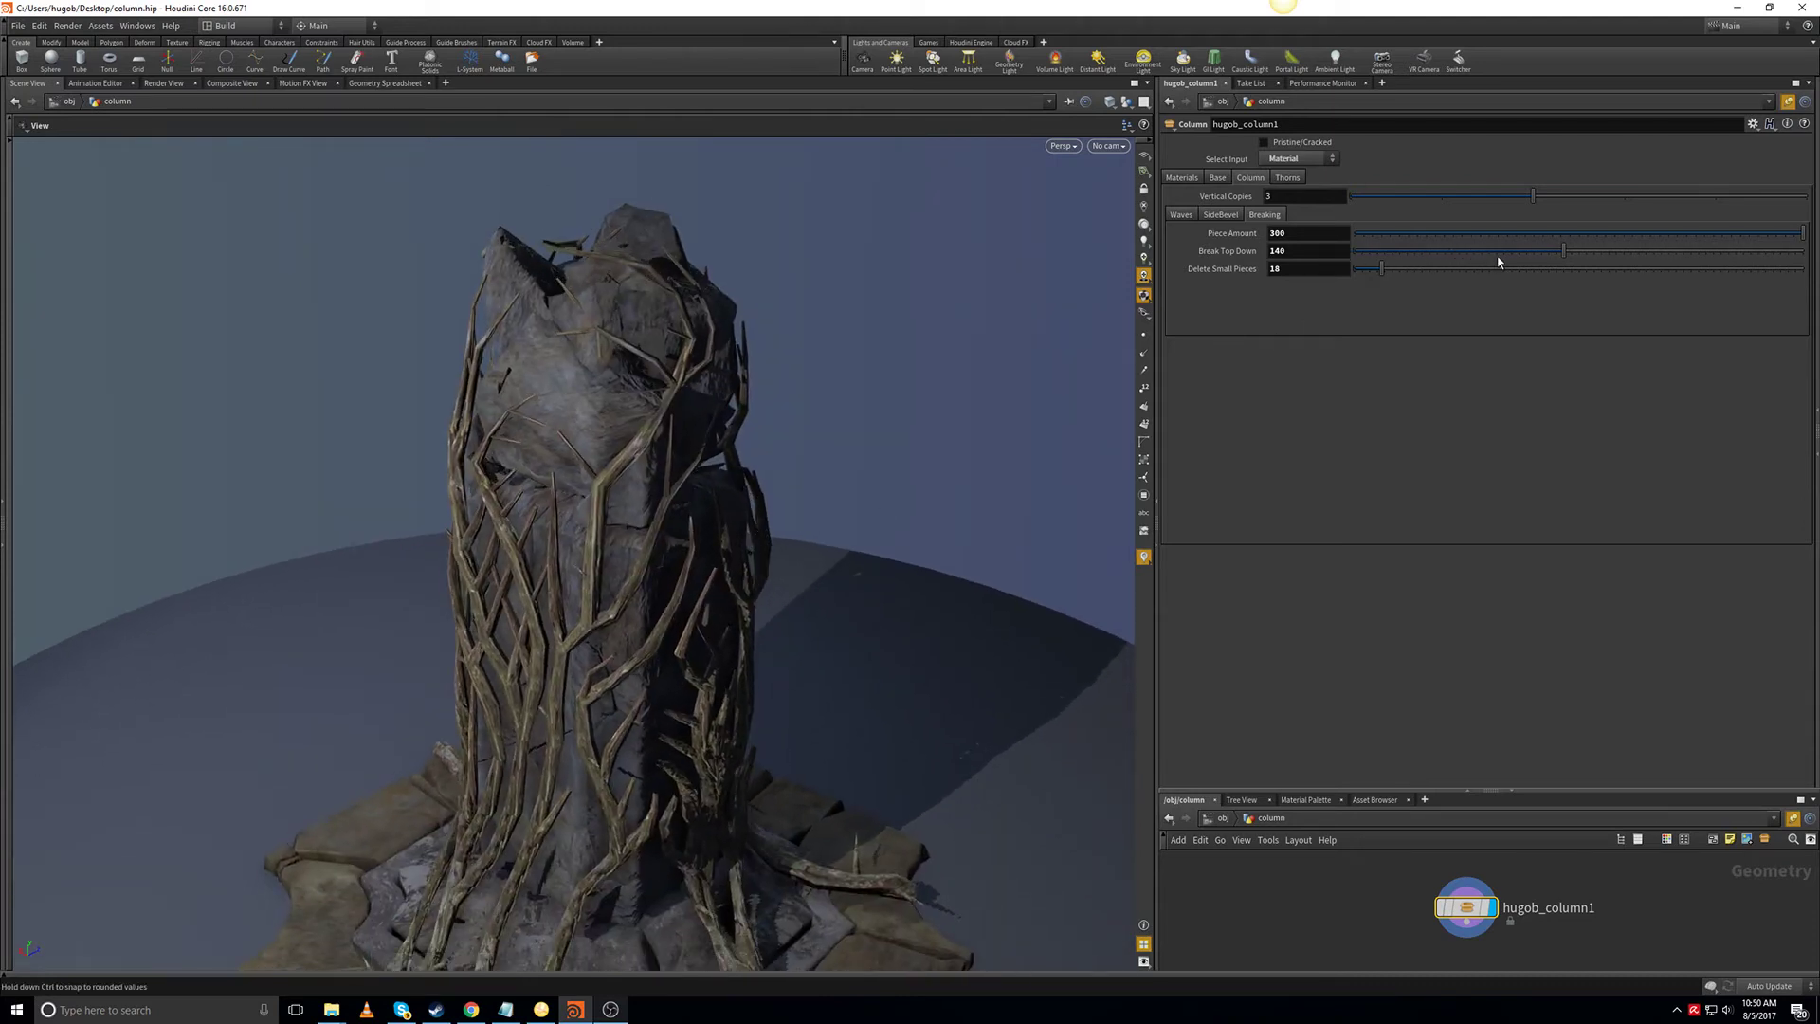
{"action": "left_click", "coordinate": [1580, 250]}
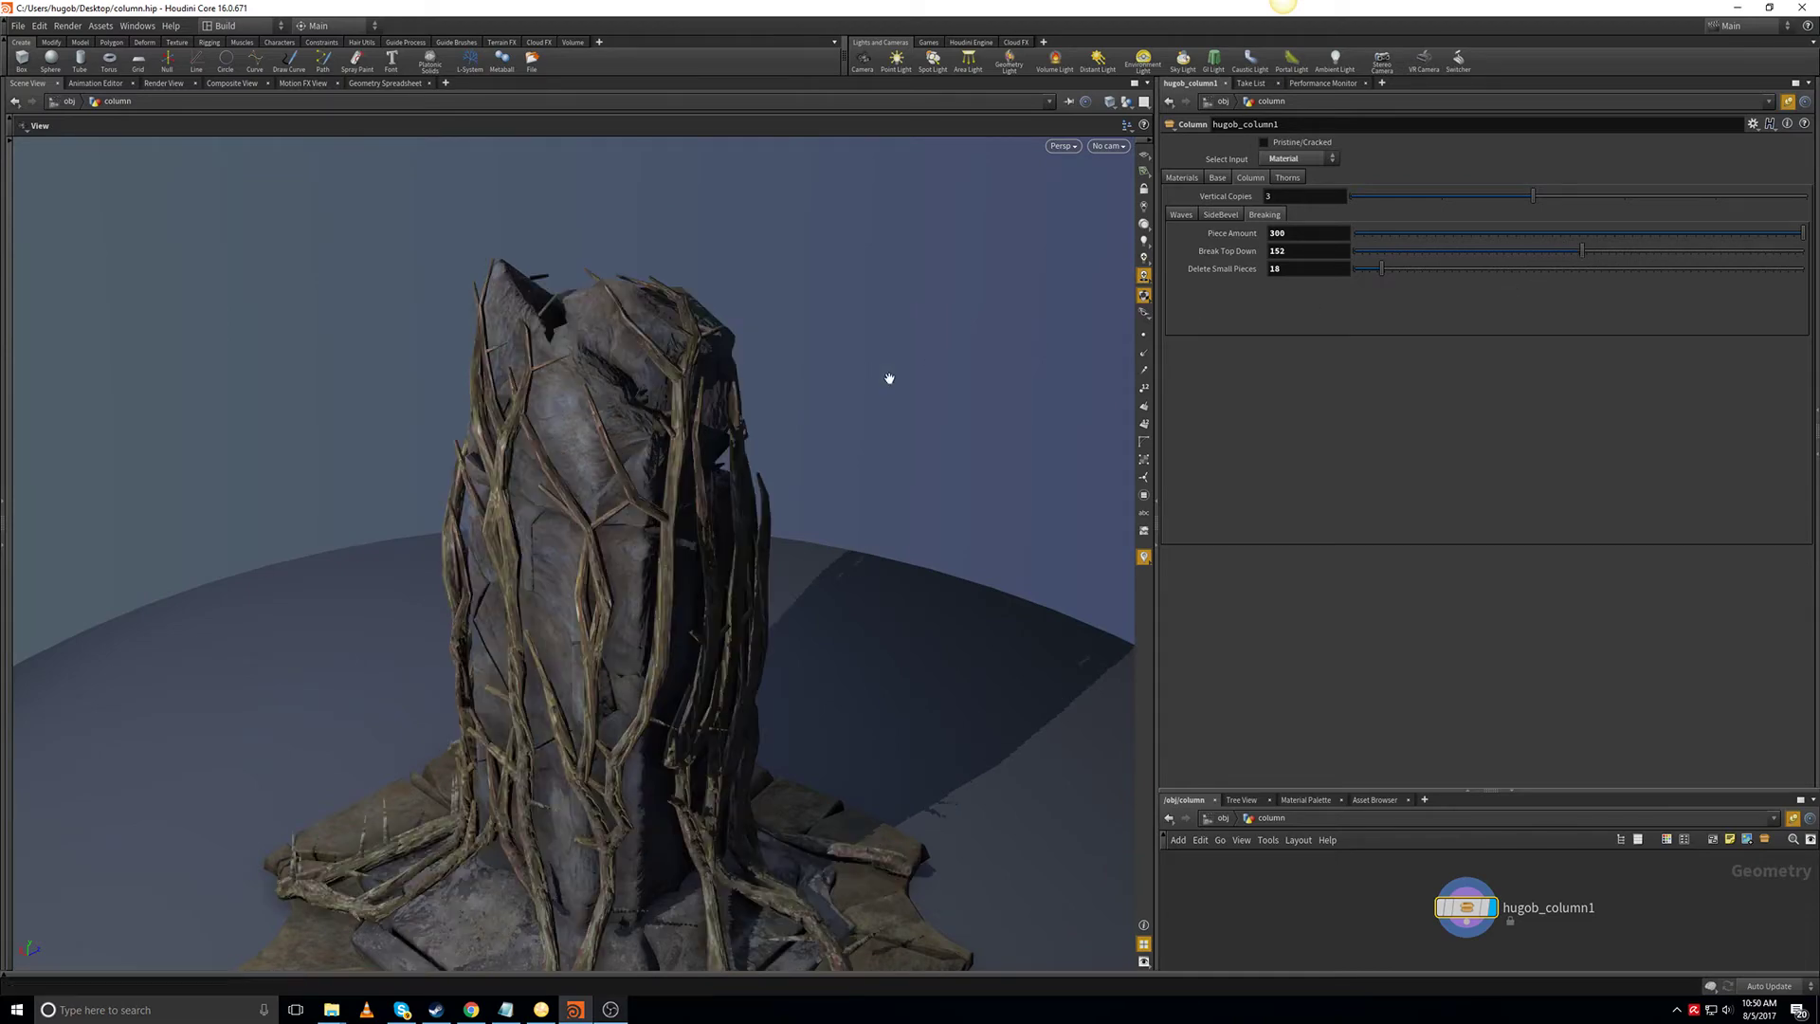
{"action": "left_click_drag", "start_coordinate": [568, 479], "coordinate": [771, 480]}
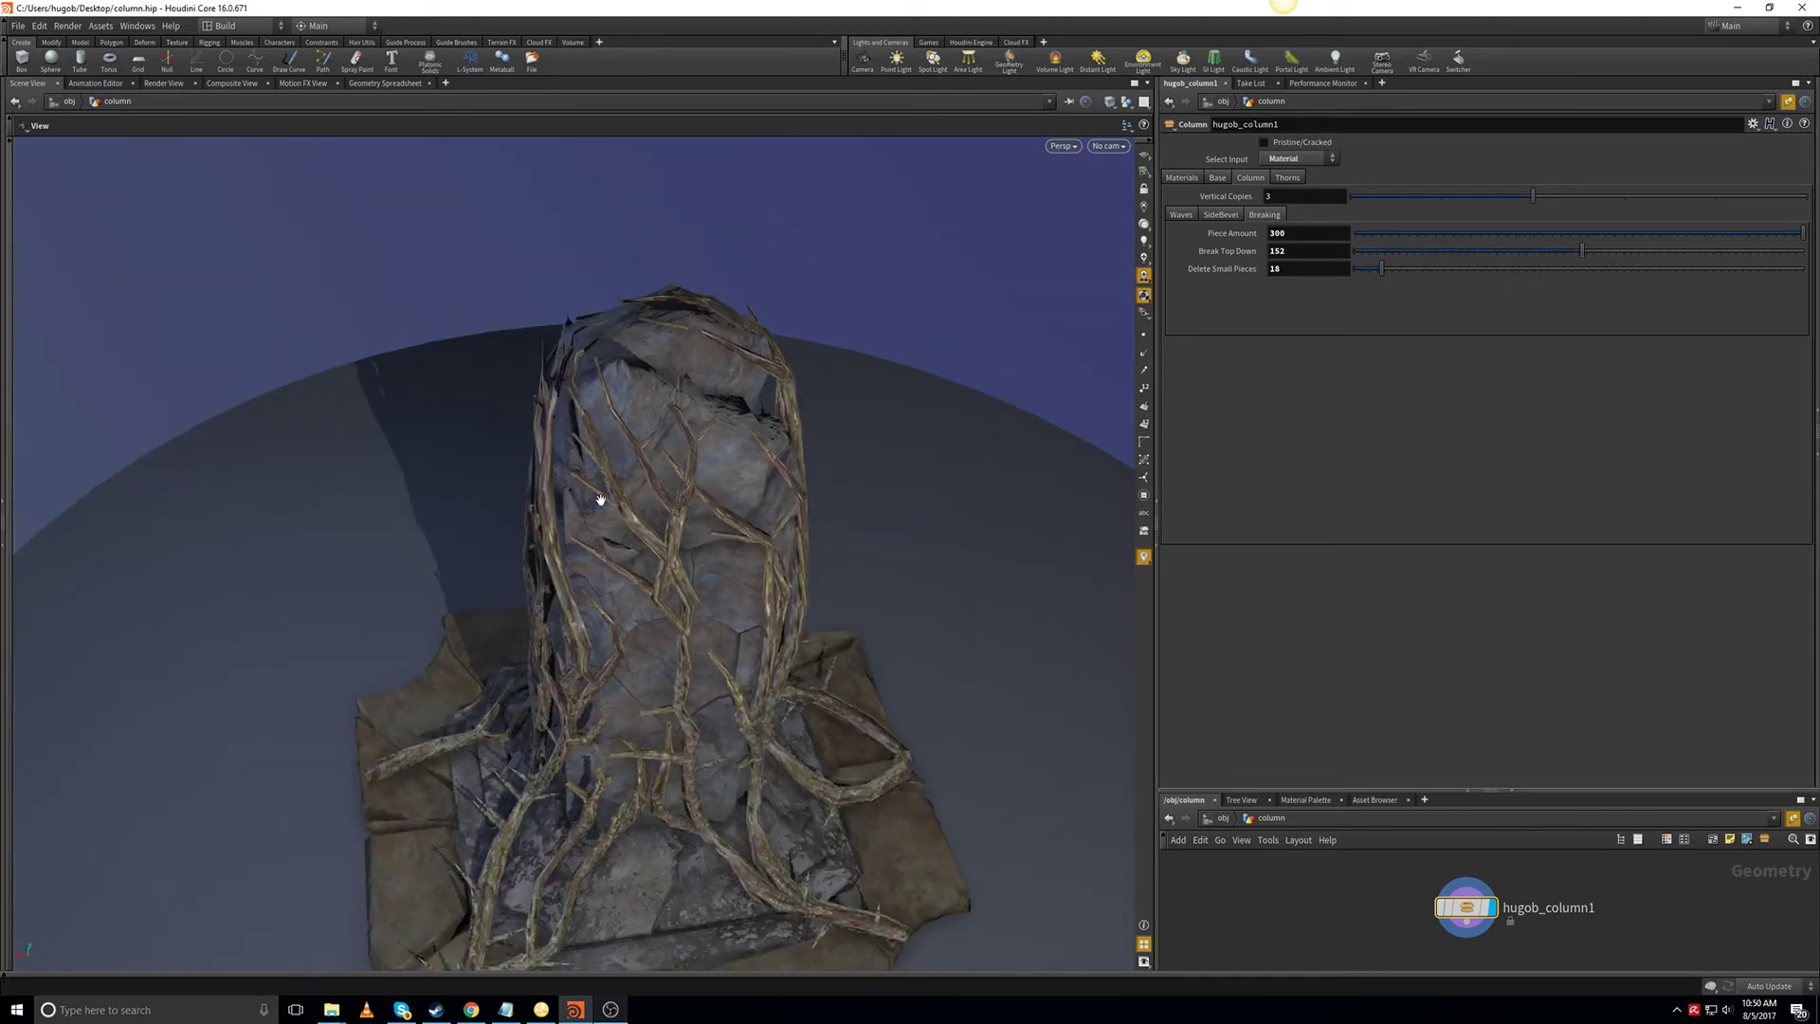
{"action": "left_click_drag", "start_coordinate": [601, 501], "coordinate": [650, 304]}
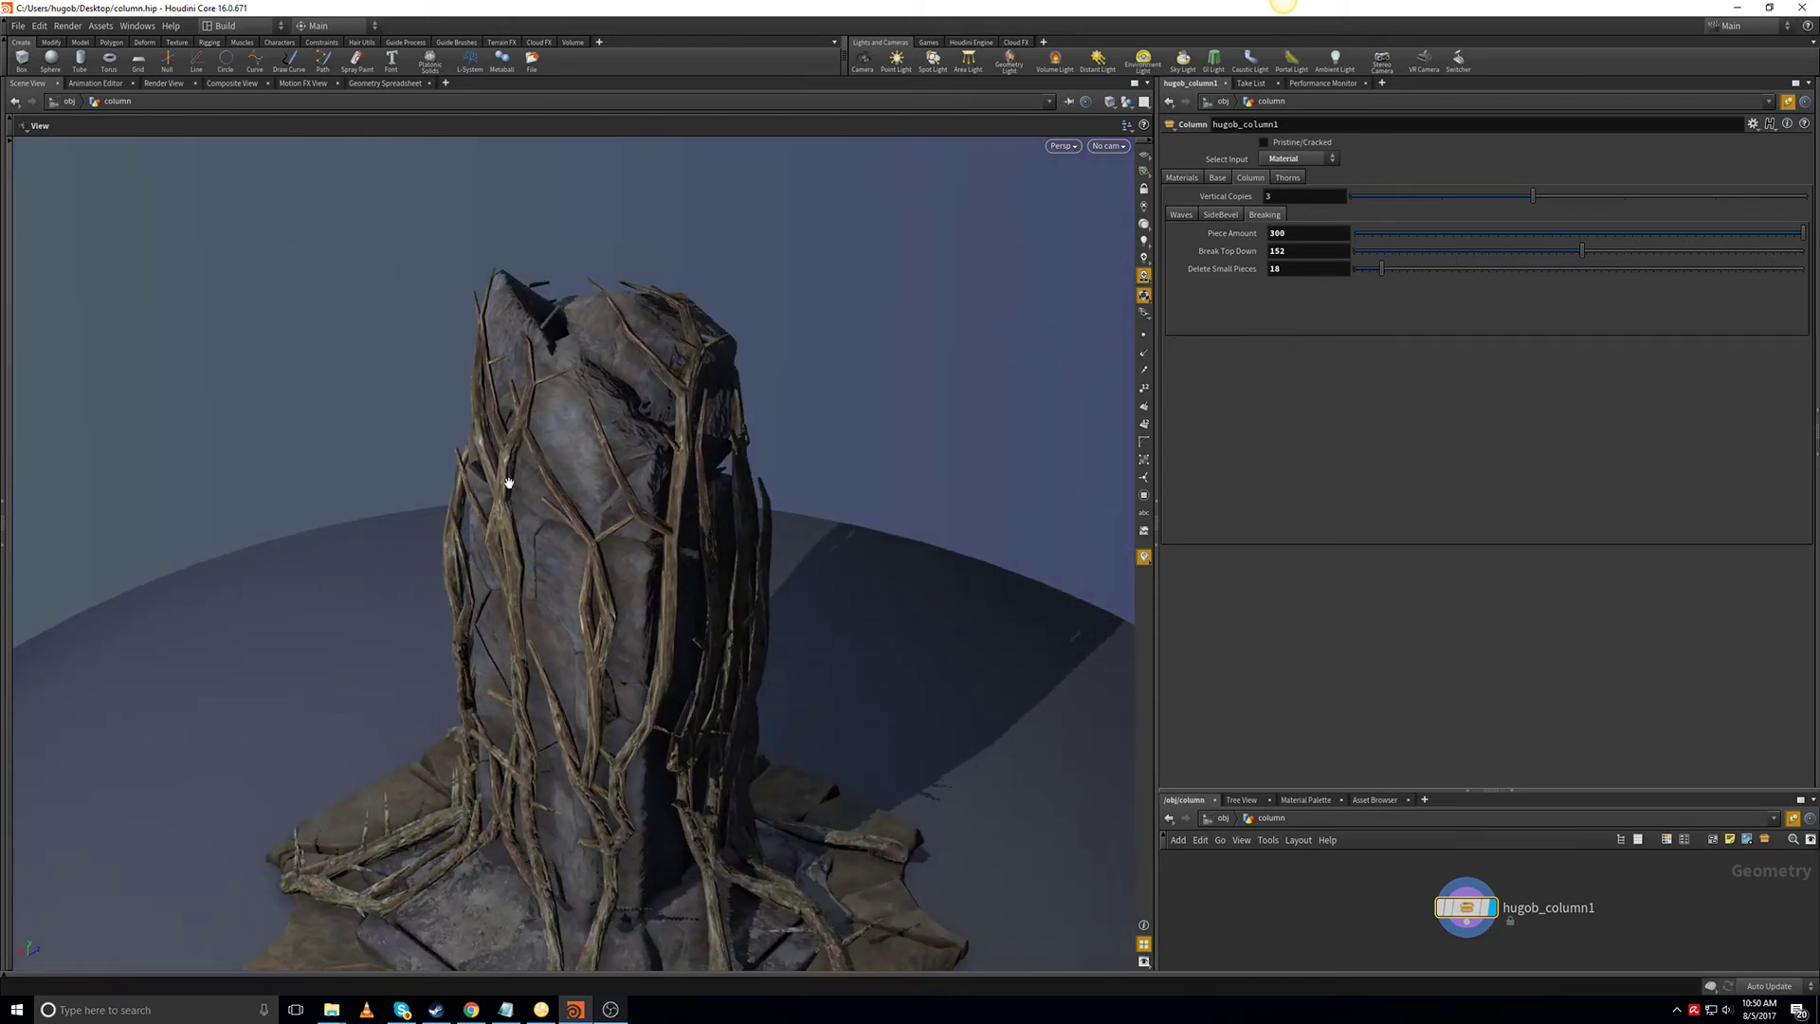
Turn on the wireframe overlay, set Break Top Down to 89 and inspect the column's broken top.
{"action": "key", "text": "shift+w"}
{"action": "left_click_drag", "start_coordinate": [652, 456], "coordinate": [725, 493]}
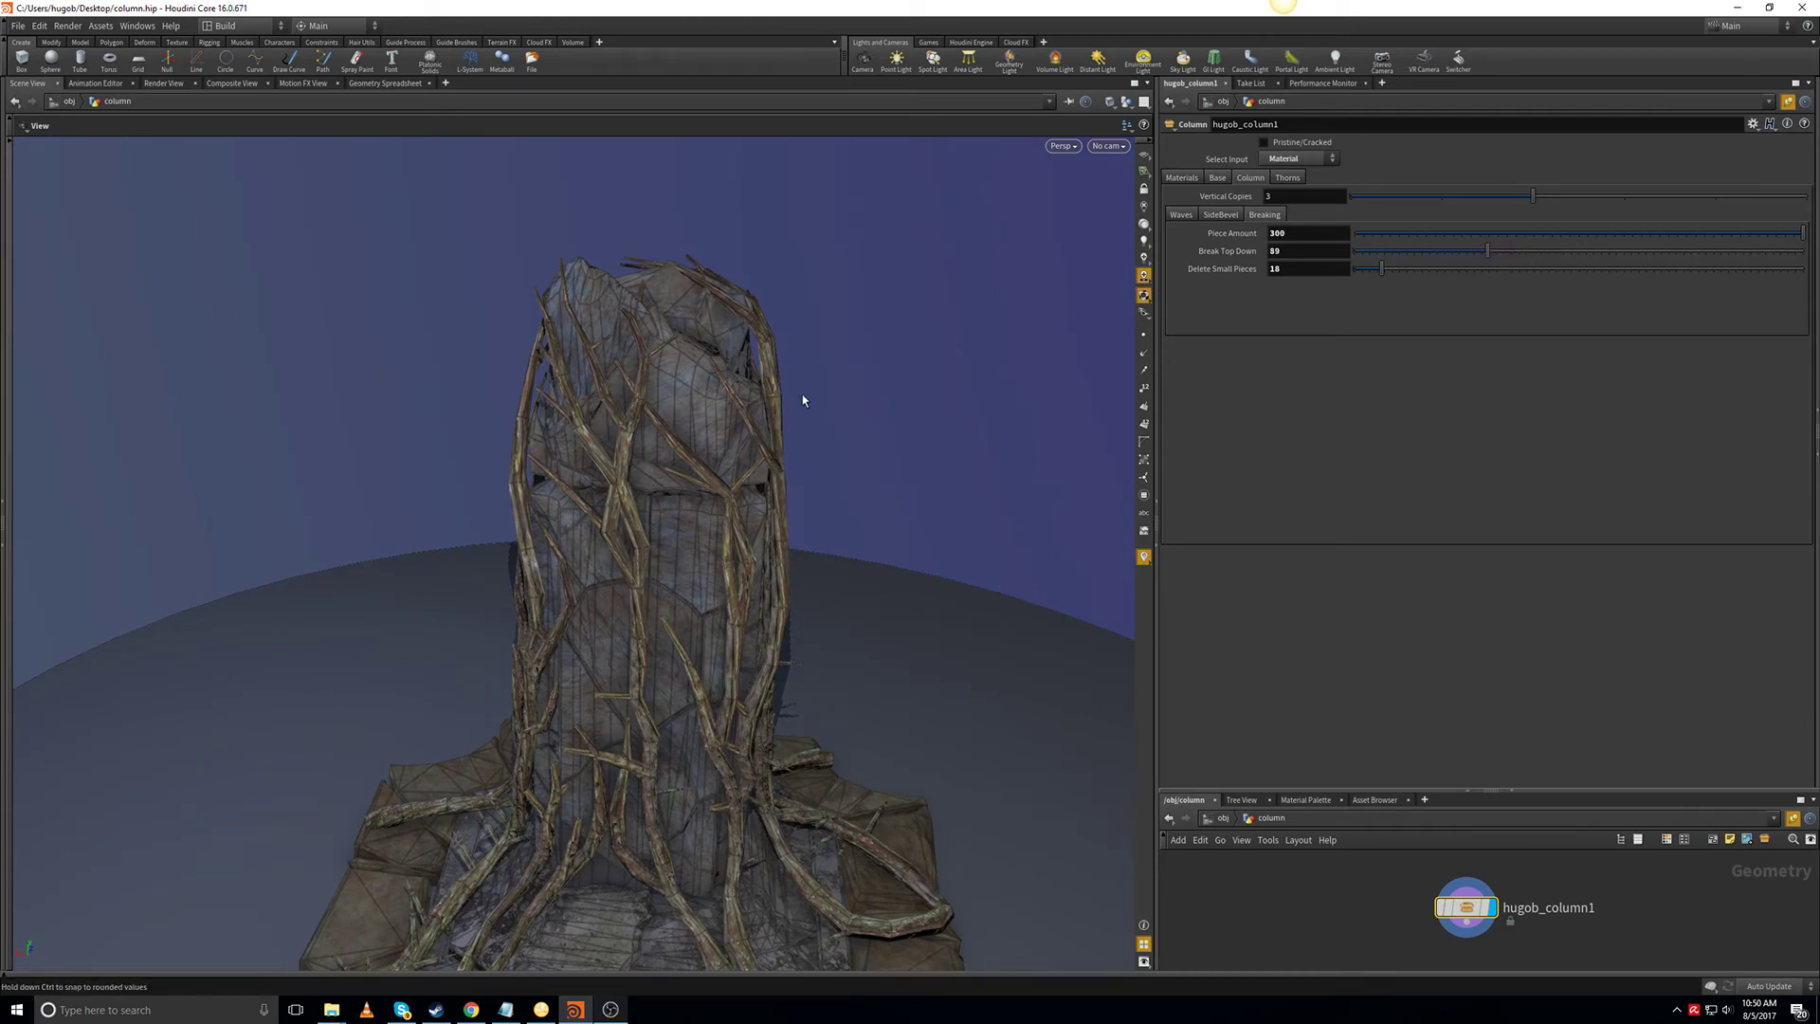
{"action": "left_click_drag", "start_coordinate": [800, 398], "coordinate": [758, 531]}
{"action": "left_click_drag", "start_coordinate": [902, 471], "coordinate": [1348, 341]}
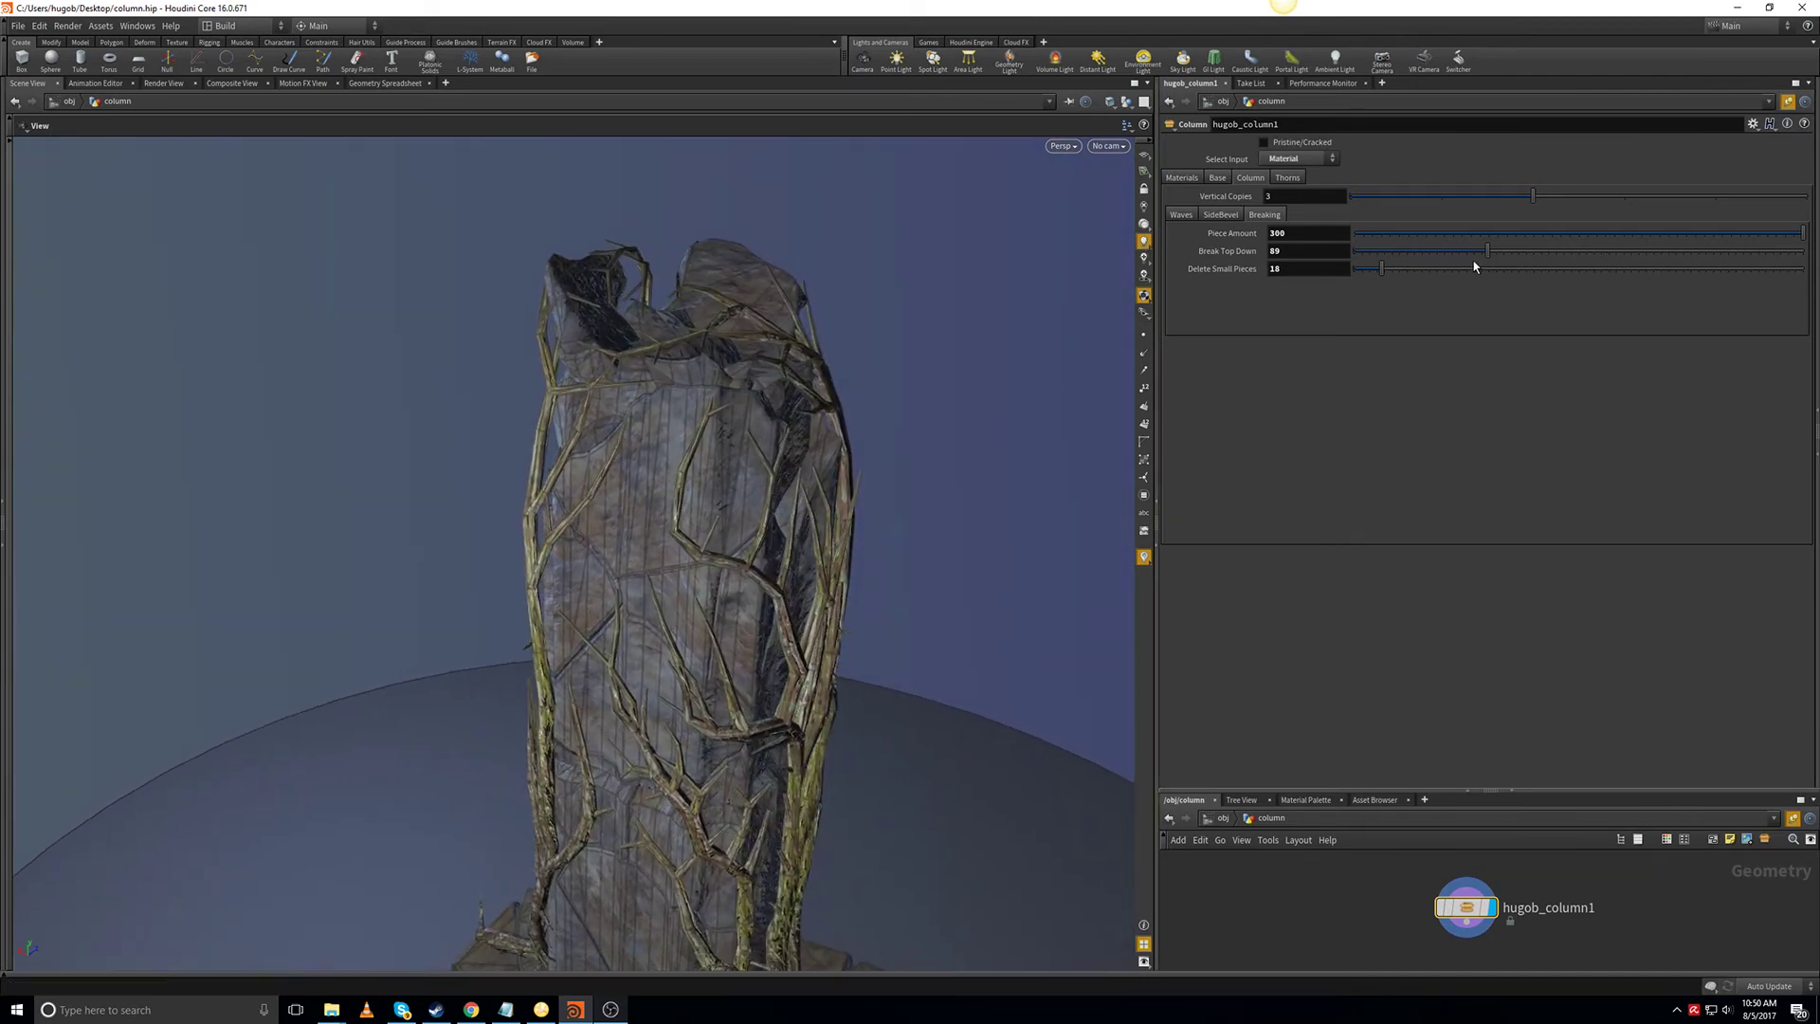
Set the column's Break Top Down to 100 and view the result without the wireframe overlay.
{"action": "left_click_drag", "start_coordinate": [1496, 258], "coordinate": [1506, 258]}
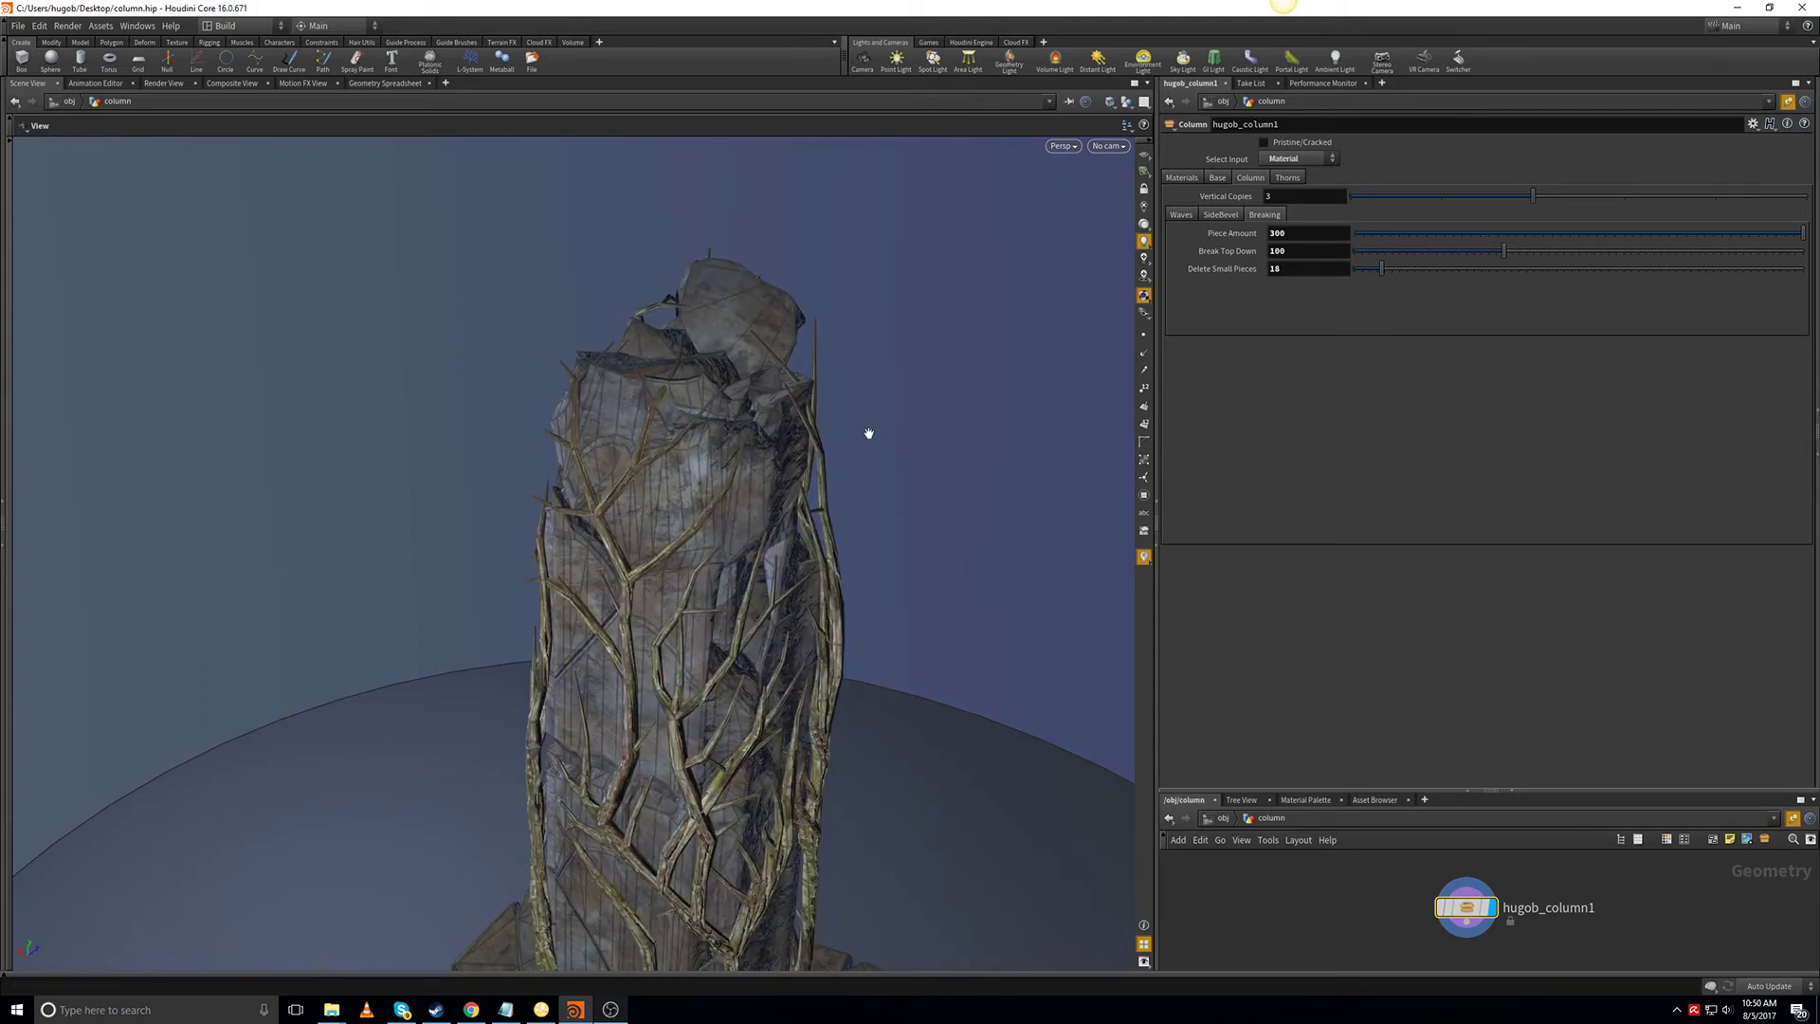
{"action": "left_click_drag", "start_coordinate": [868, 433], "coordinate": [744, 539]}
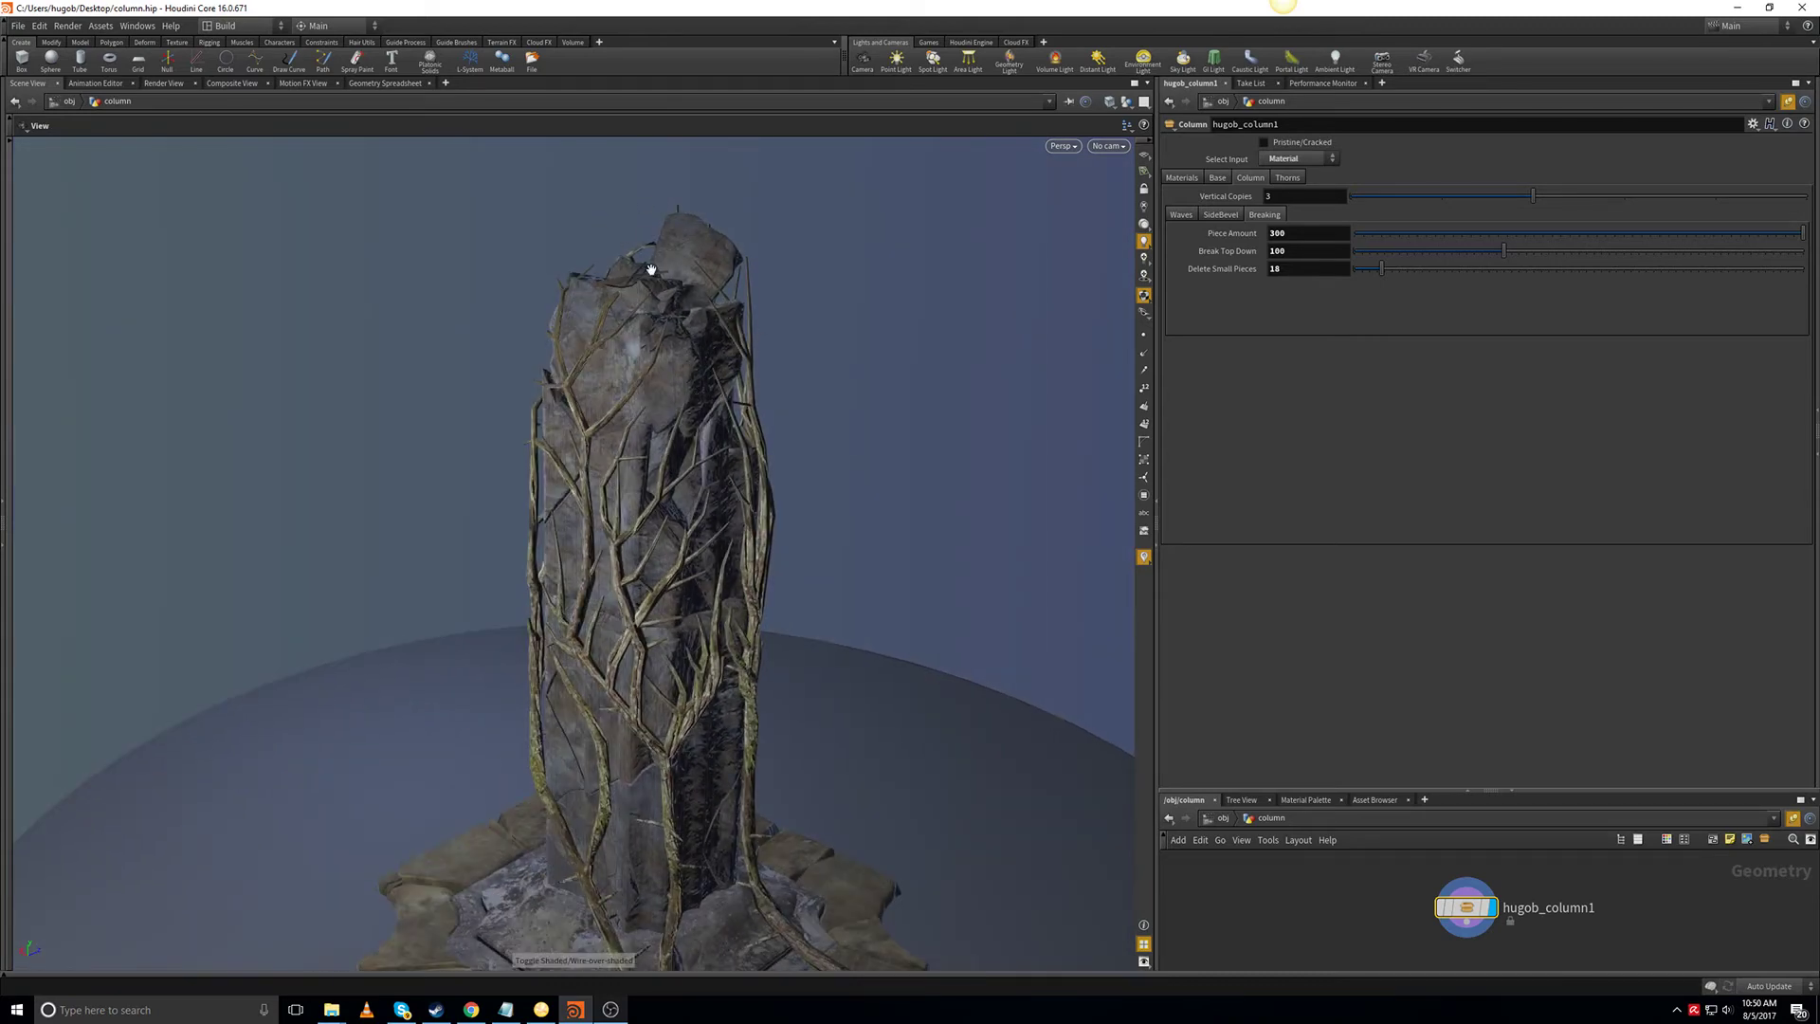
{"action": "left_click_drag", "start_coordinate": [651, 270], "coordinate": [1097, 353]}
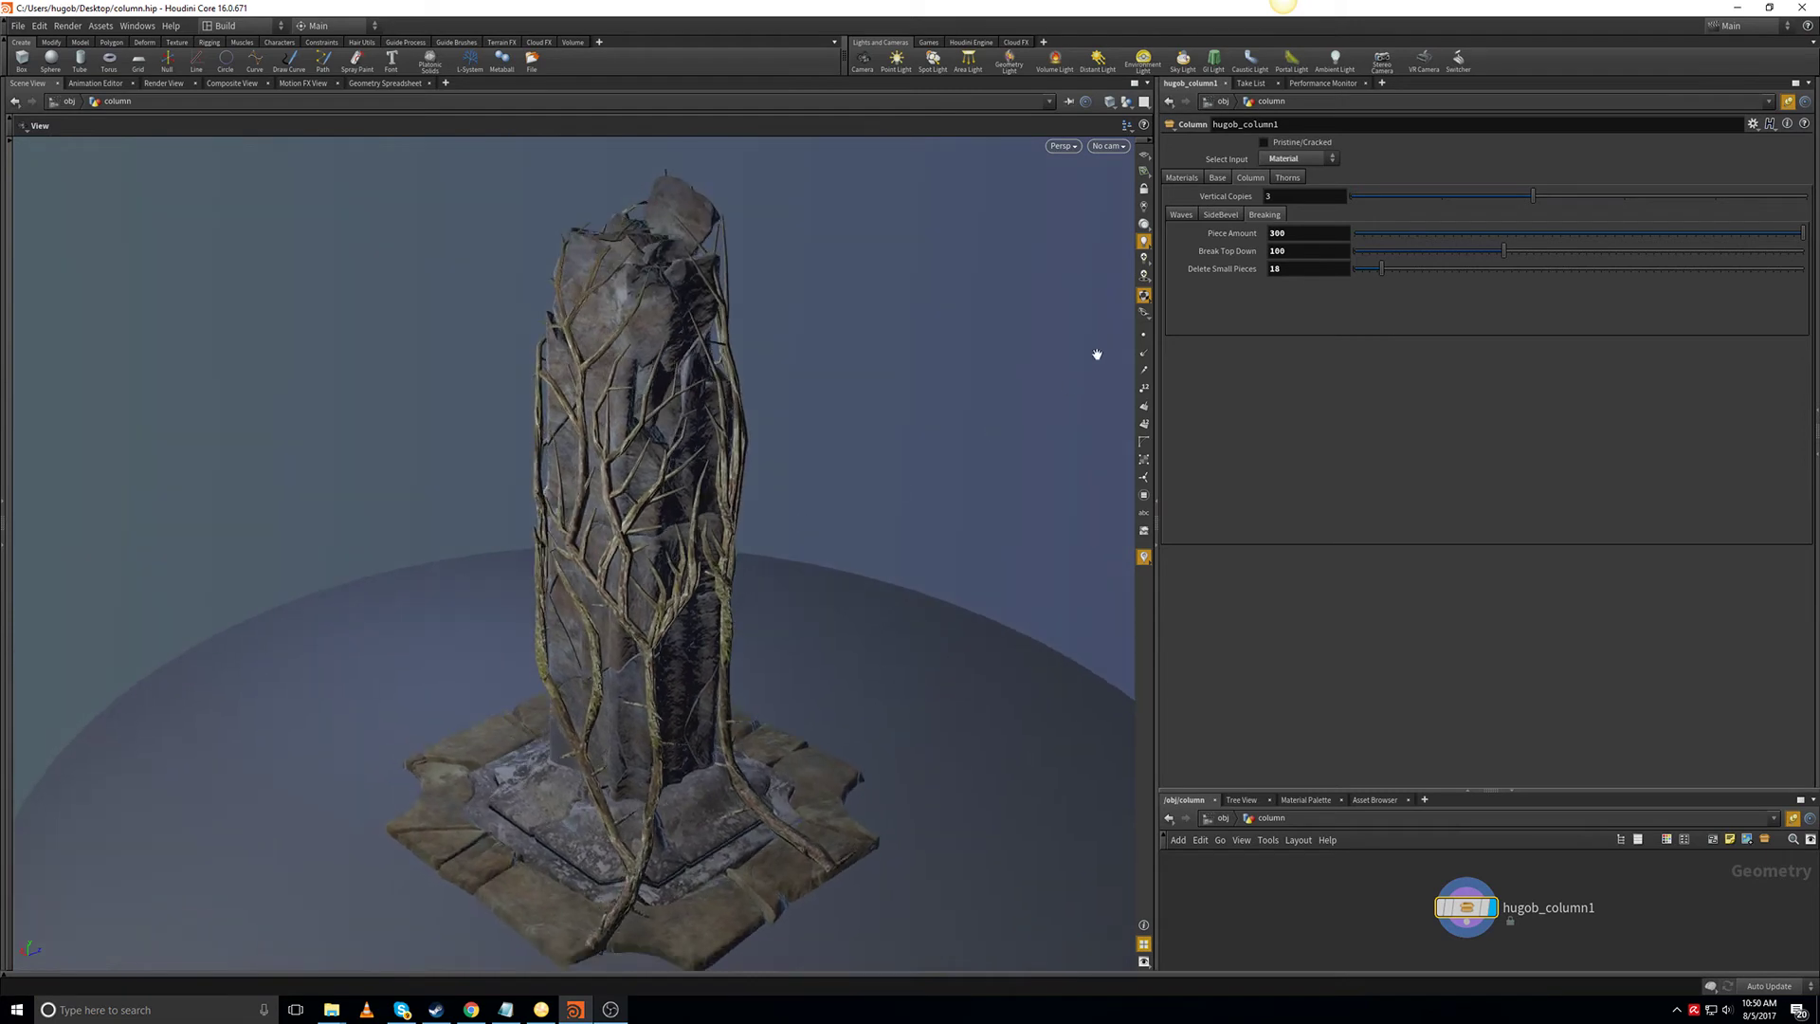
Turn the viewport's high quality lighting with shadows back on and inspect the thorn-covered column from several sides.
{"action": "left_click", "coordinate": [1144, 275]}
{"action": "scroll", "coordinate": [834, 493], "scroll_direction": "up", "scroll_amount": 3}
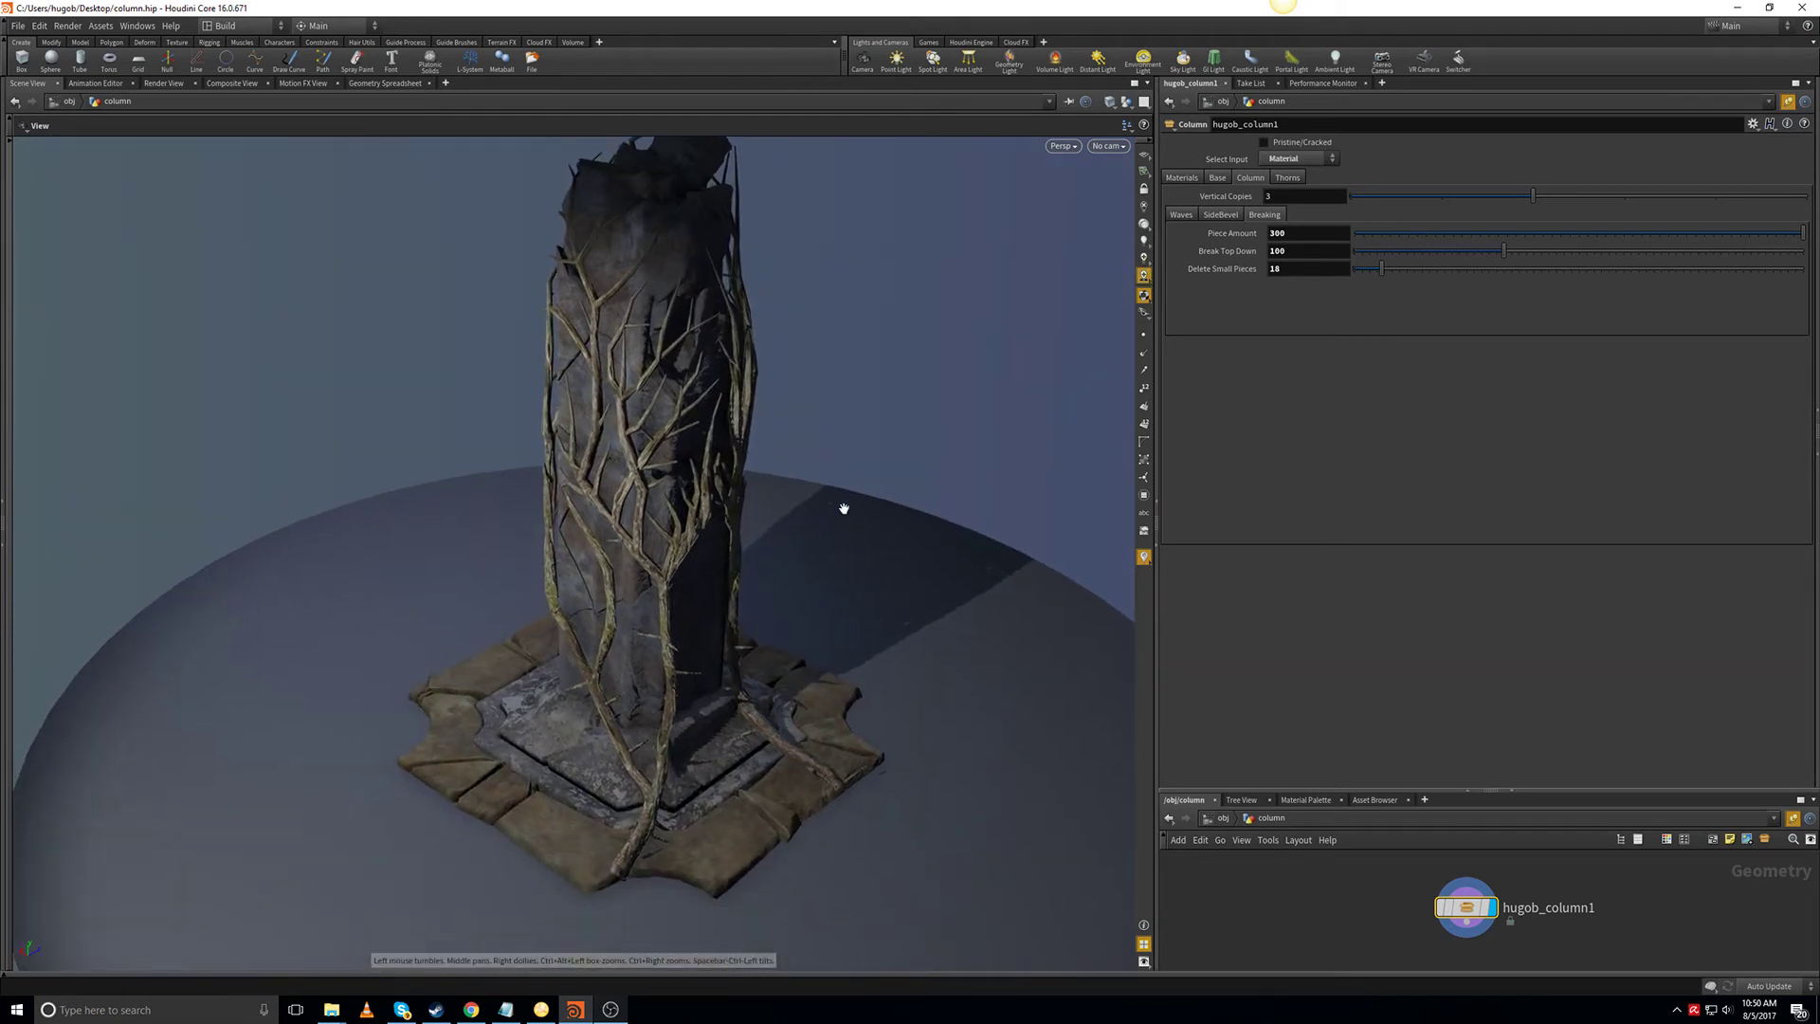
{"action": "scroll", "coordinate": [843, 509], "scroll_direction": "up", "scroll_amount": 3}
{"action": "scroll", "coordinate": [986, 471], "scroll_direction": "up", "scroll_amount": 2}
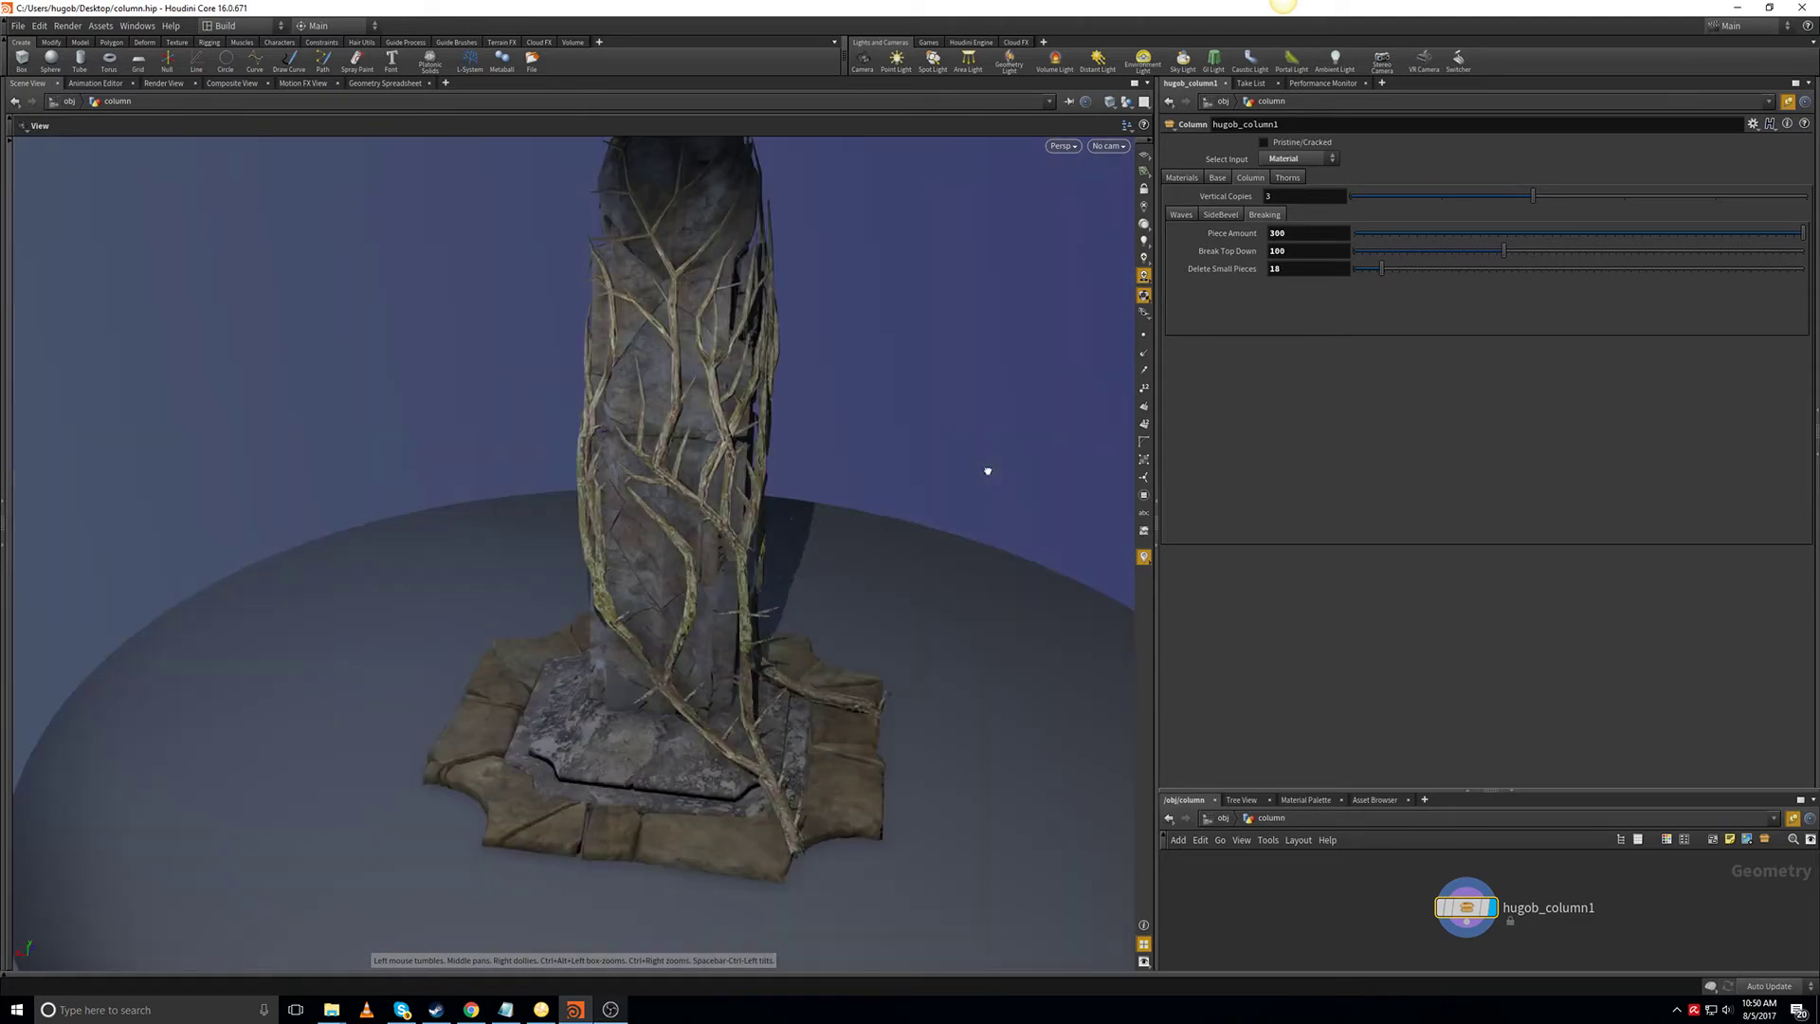
{"action": "left_click_drag", "start_coordinate": [987, 471], "coordinate": [853, 474]}
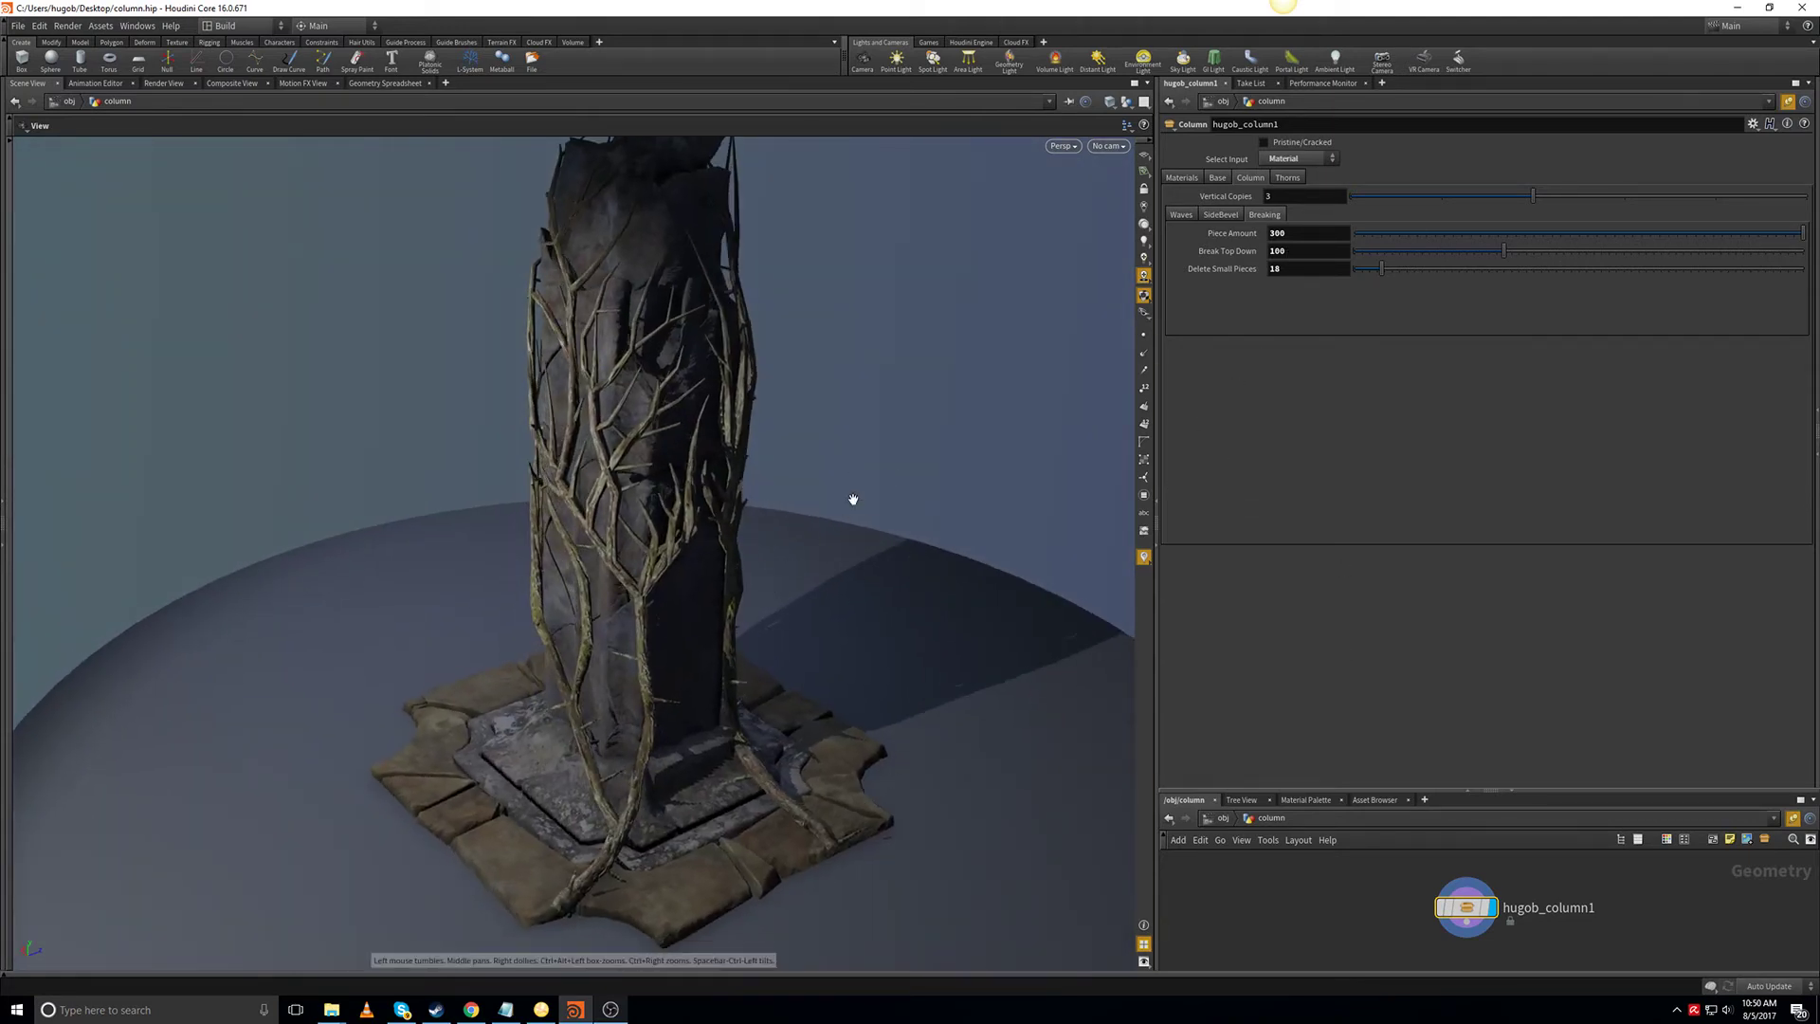
{"action": "left_click_drag", "start_coordinate": [853, 499], "coordinate": [934, 495]}
{"action": "left_click_drag", "start_coordinate": [722, 515], "coordinate": [764, 560]}
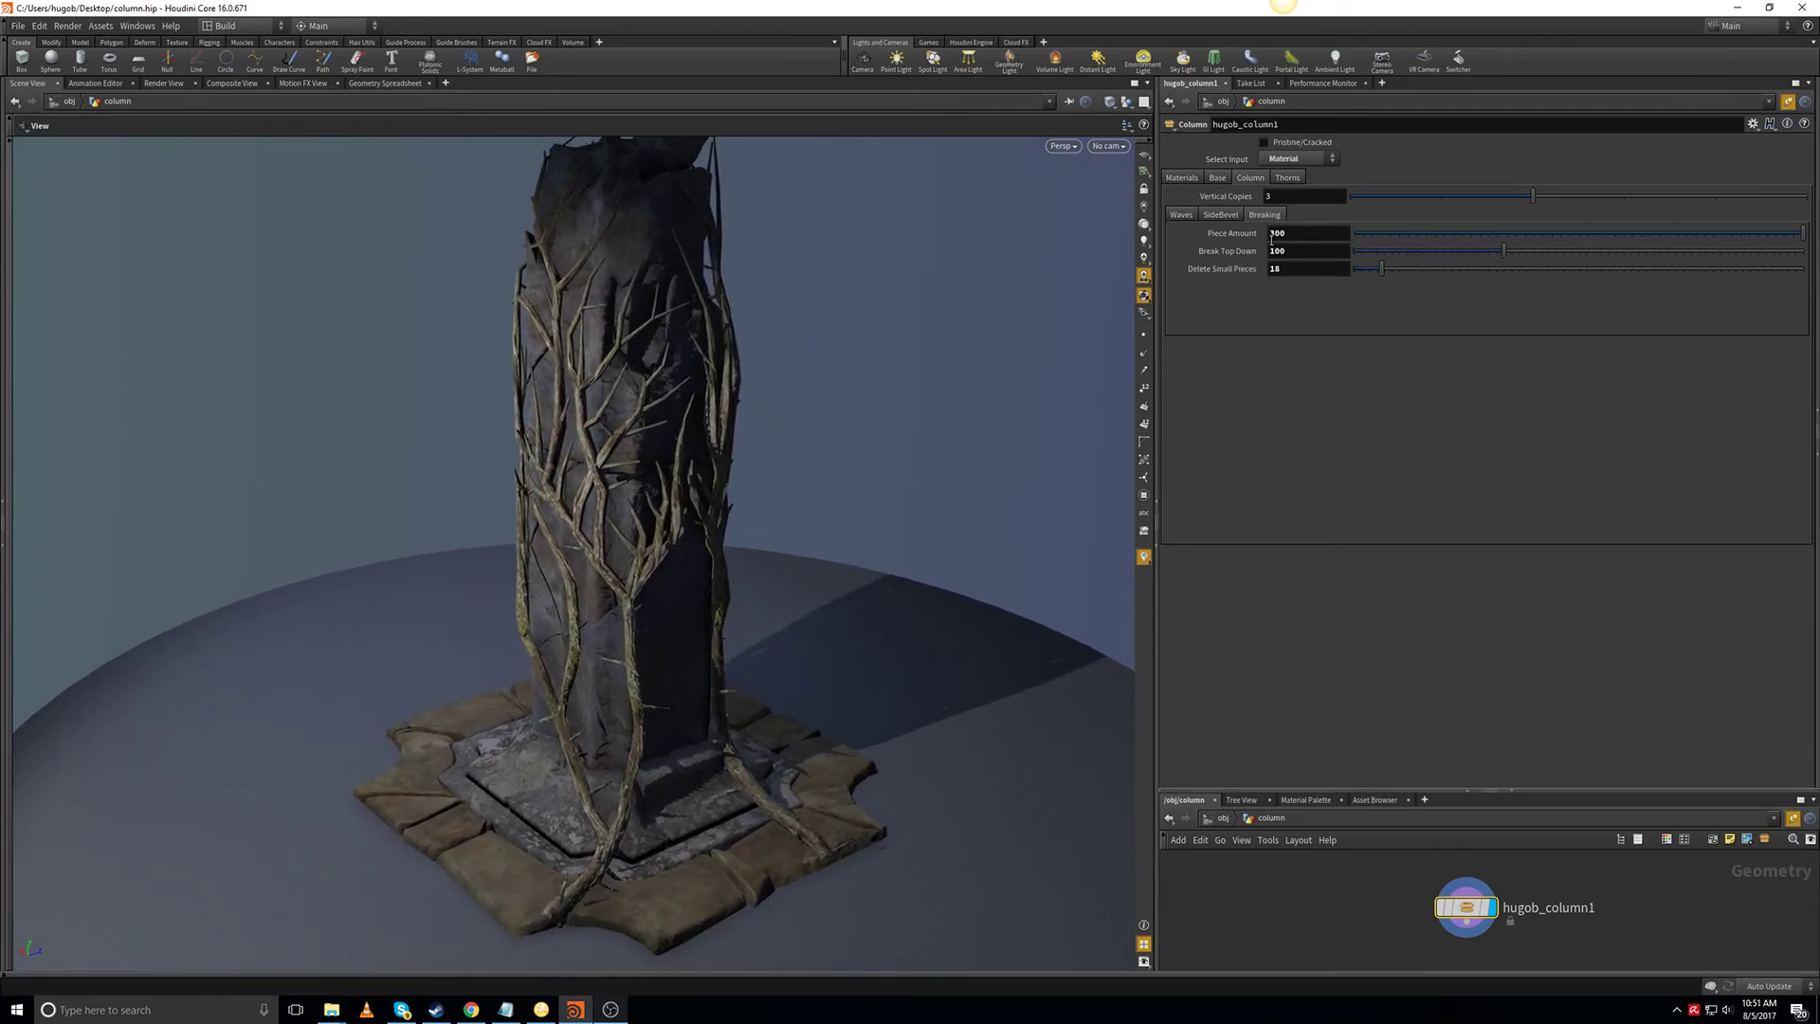
Set the thorns' Decimate value to 58 and view the resulting growth around the column.
{"action": "left_click", "coordinate": [1289, 180]}
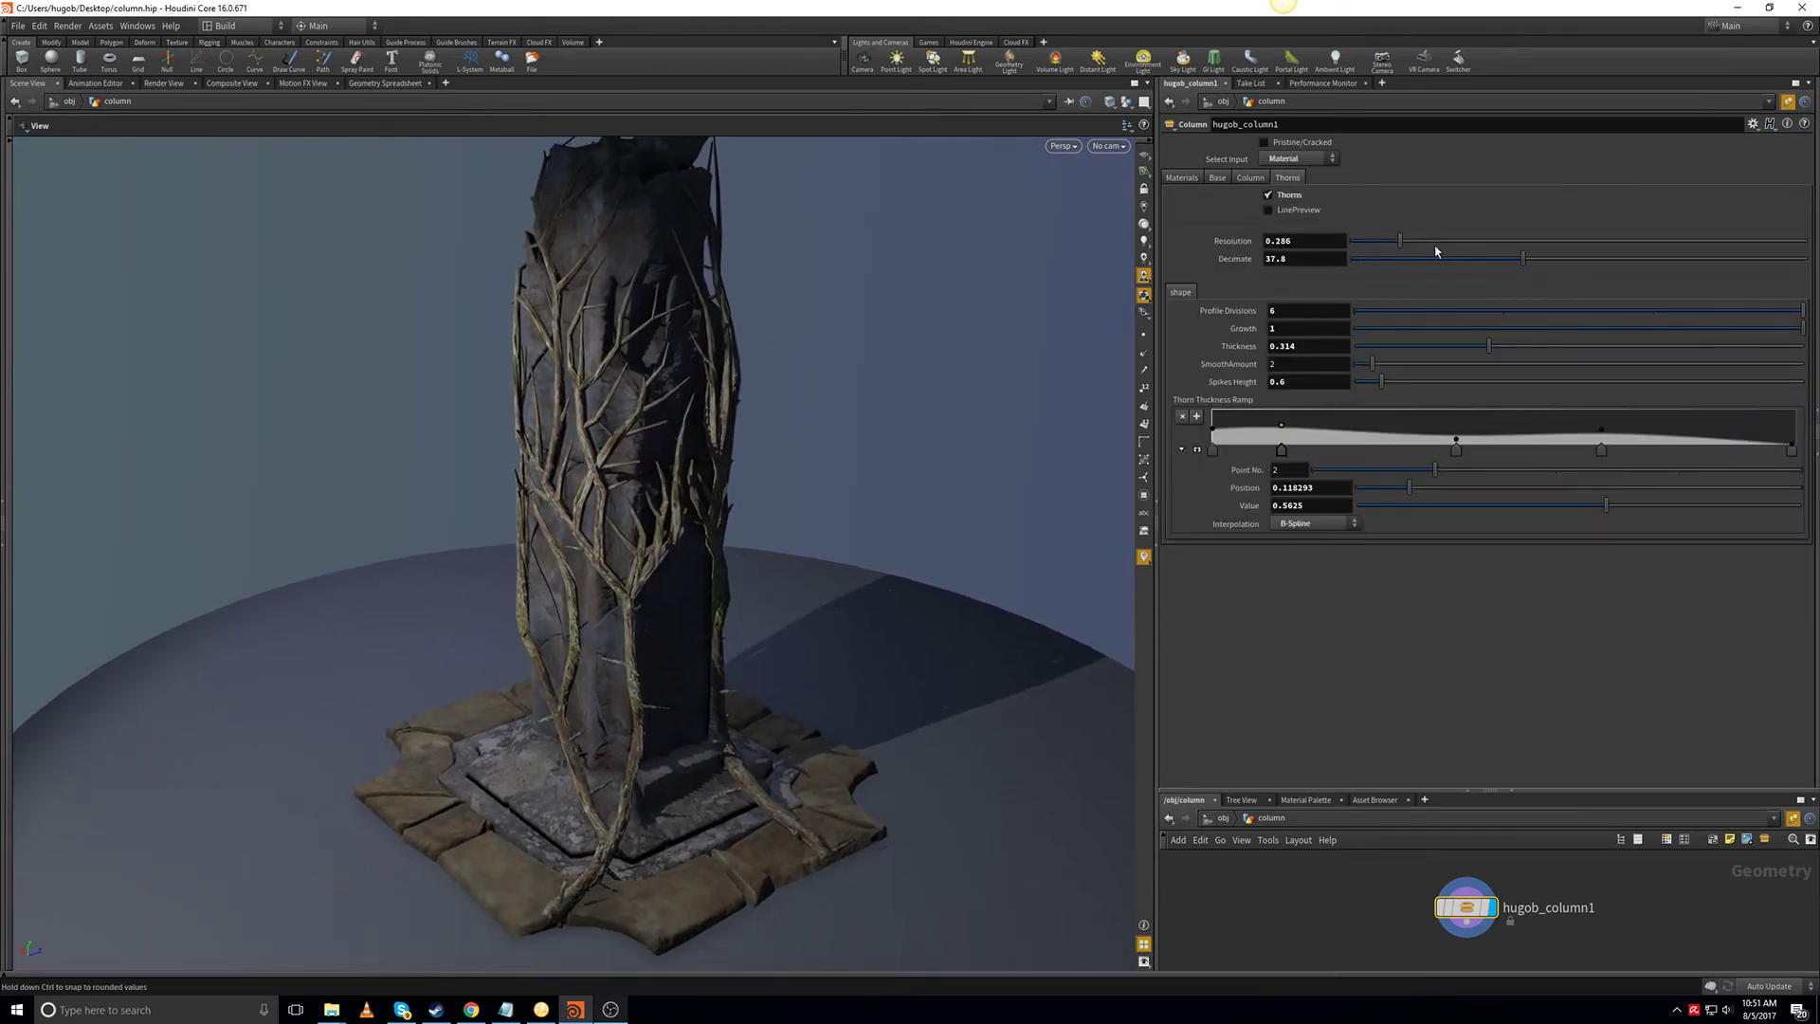
{"action": "left_click", "coordinate": [1616, 262]}
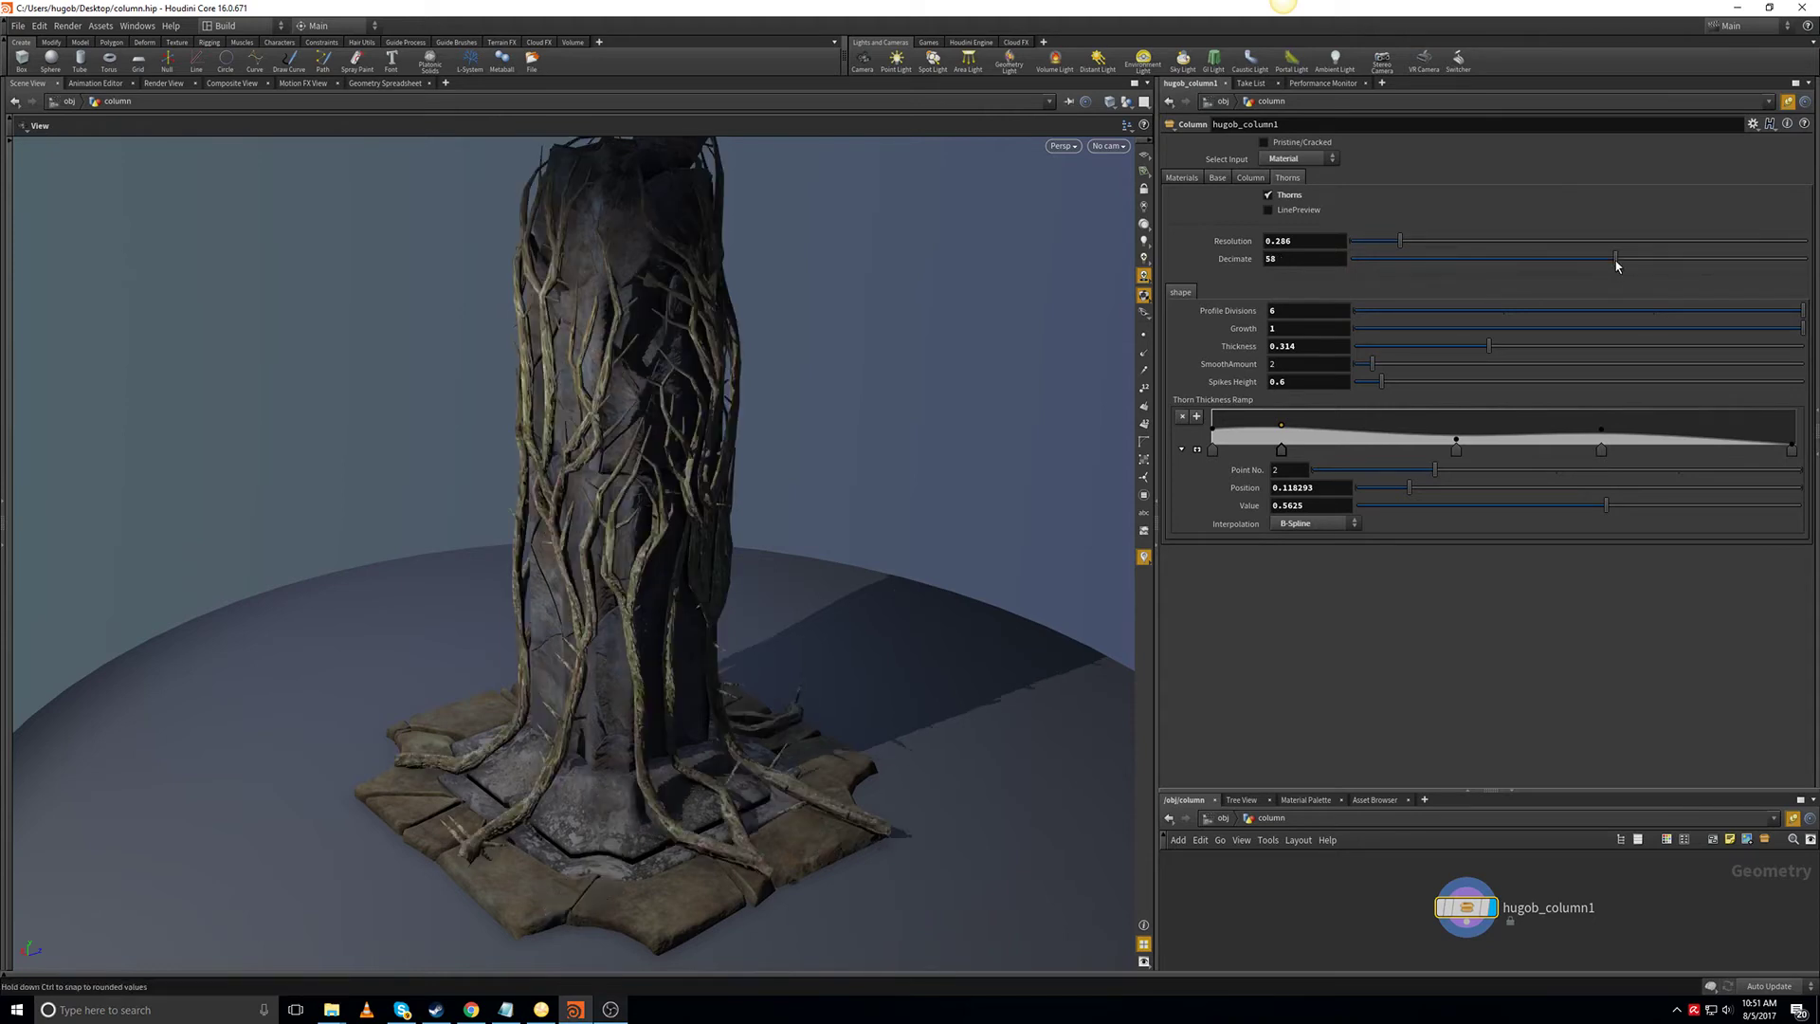
{"action": "left_click_drag", "start_coordinate": [819, 438], "coordinate": [644, 559]}
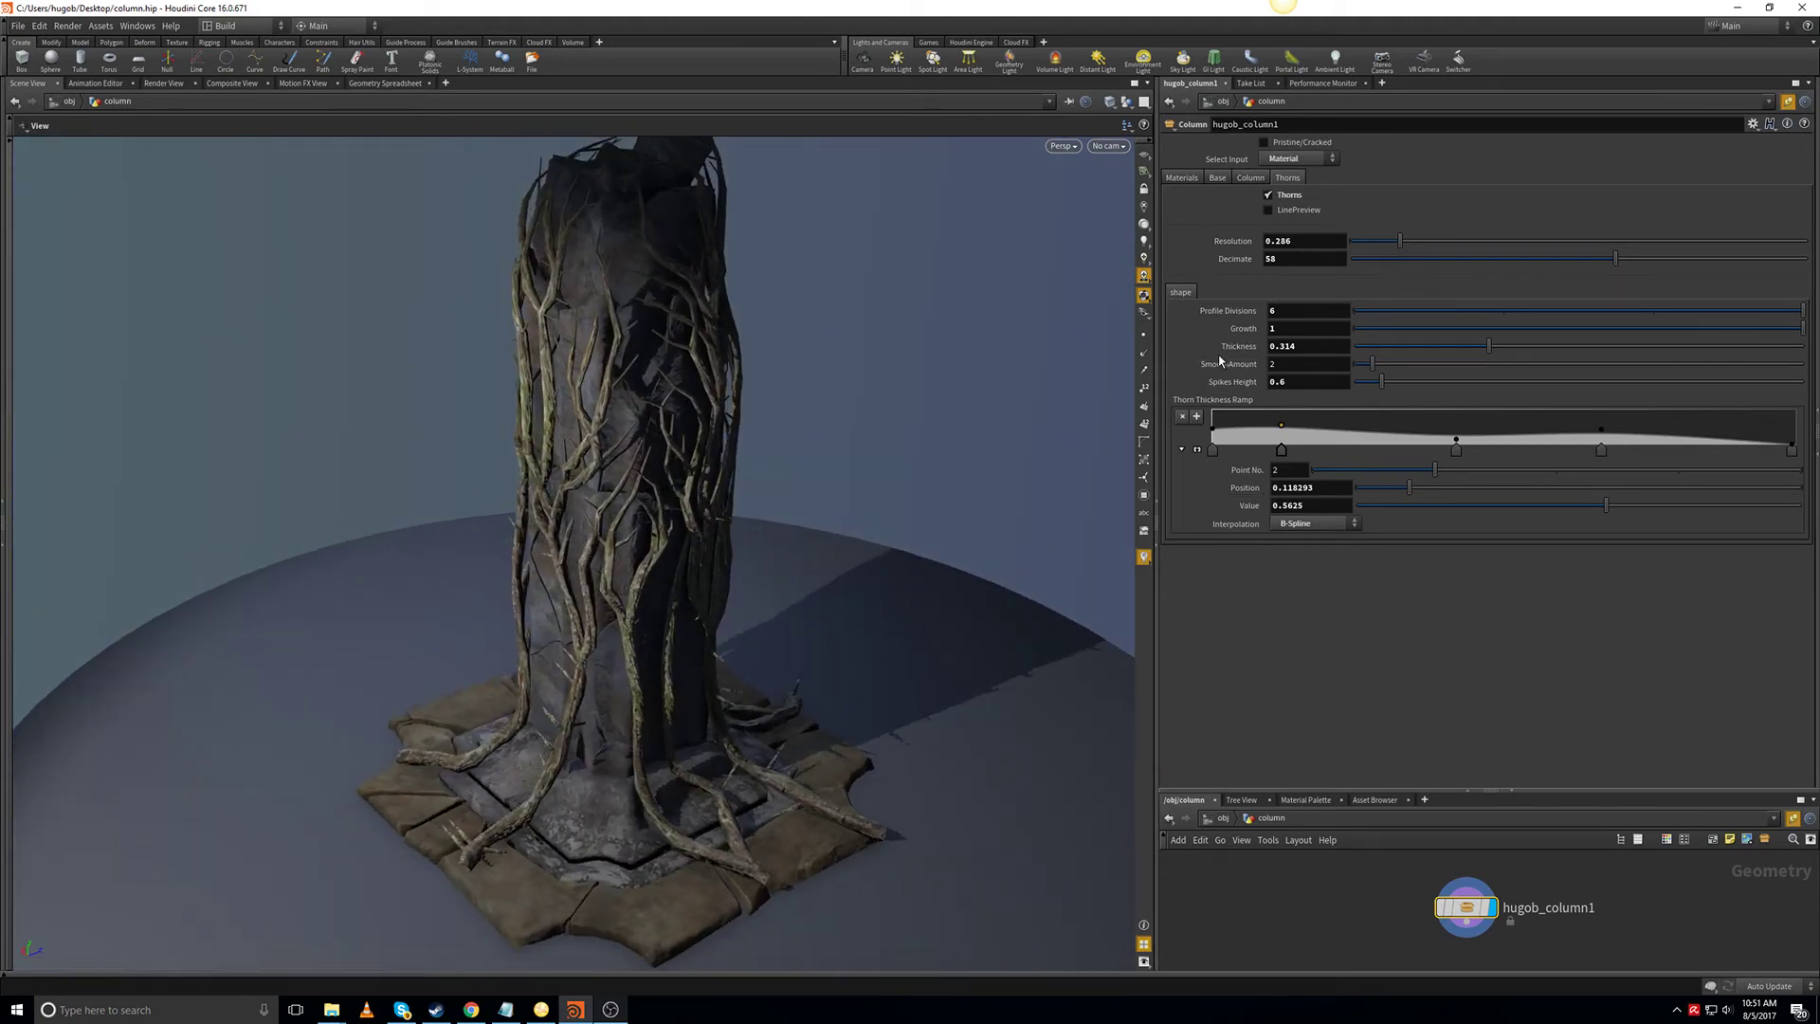
Turn off the thorns to inspect the bare cracked column, and turn them back on.
{"action": "left_click", "coordinate": [1268, 194]}
{"action": "left_click_drag", "start_coordinate": [780, 439], "coordinate": [765, 512]}
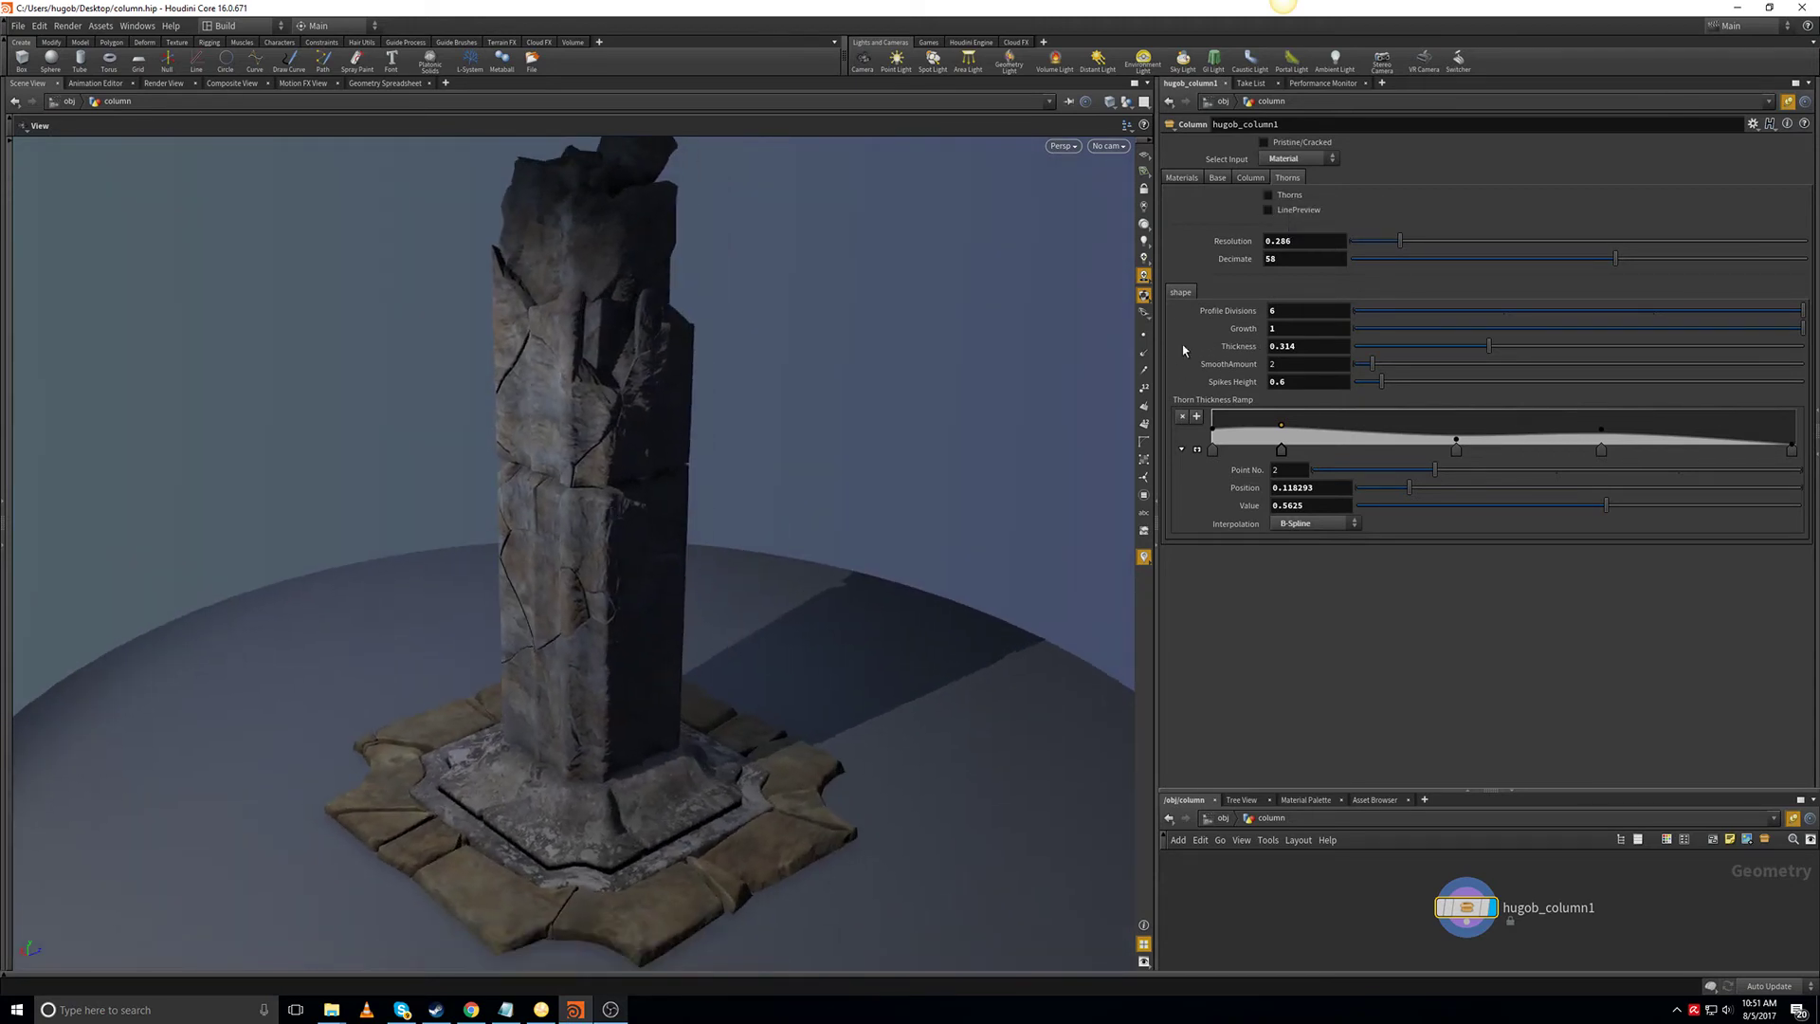
{"action": "left_click", "coordinate": [1269, 195]}
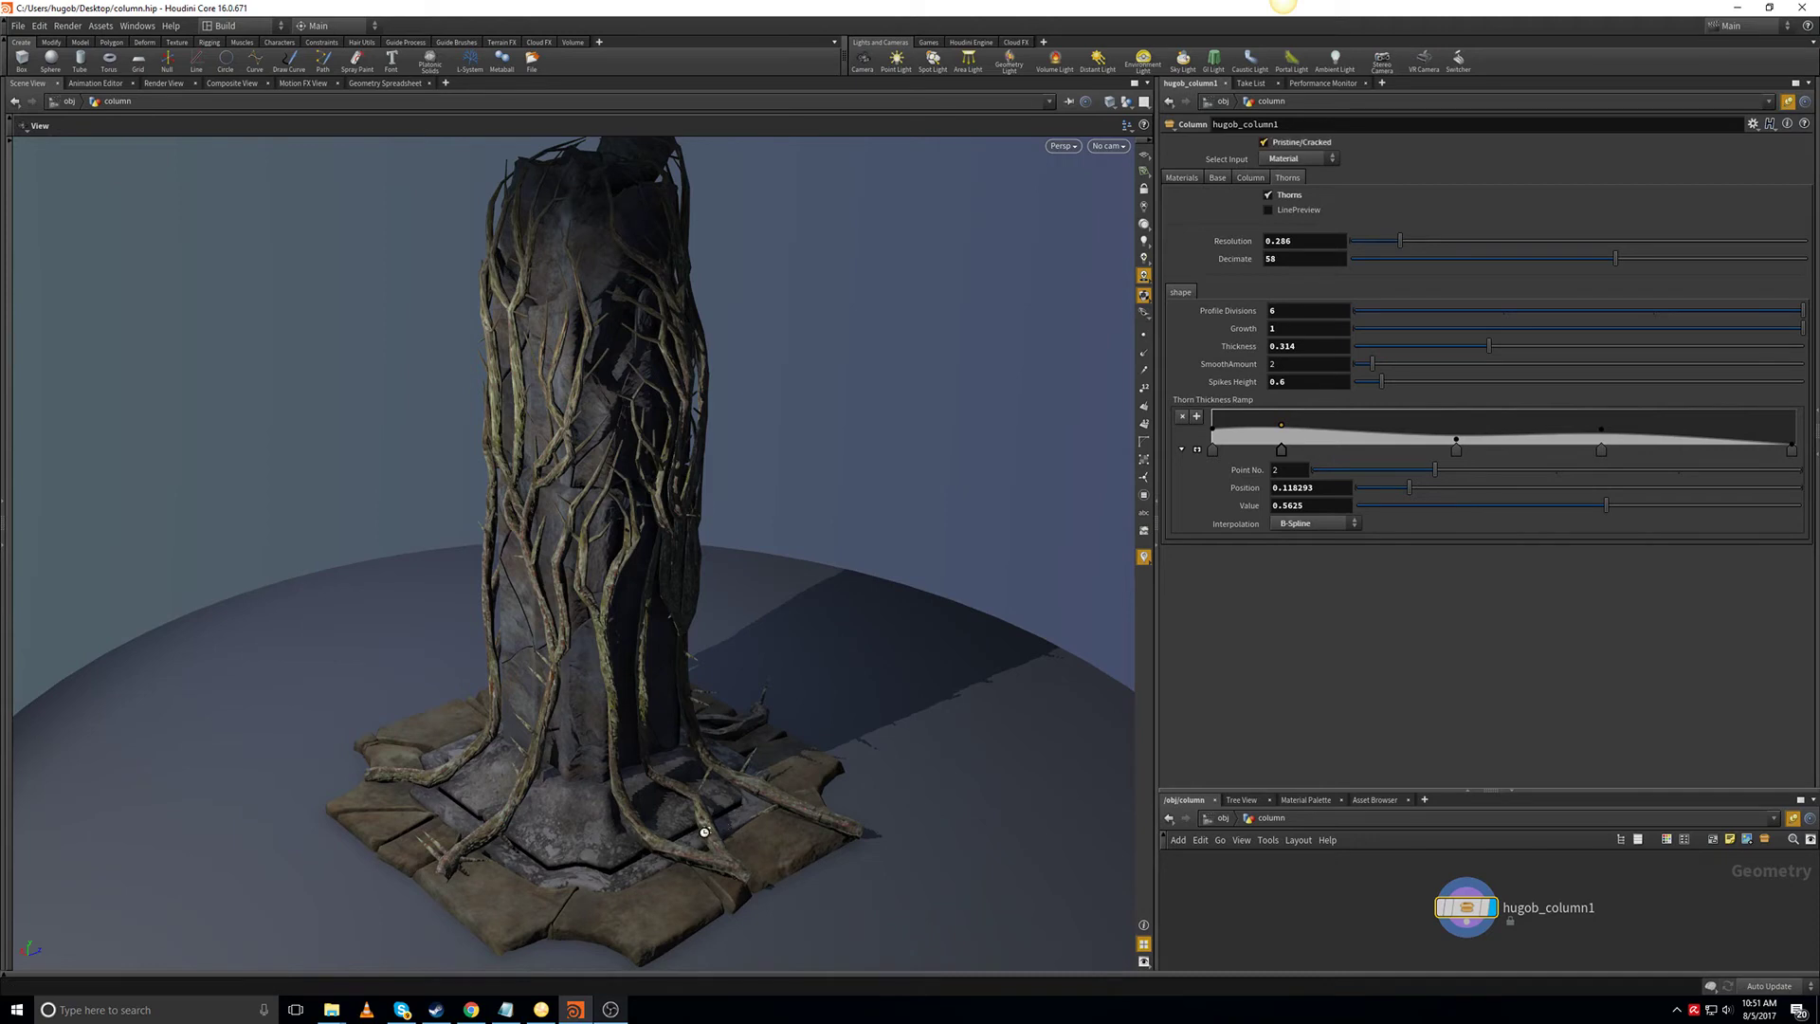
Enable the Pristine/Cracked option, turn off the thorns and inspect the undamaged column's base close up.
{"action": "left_click", "coordinate": [1268, 194]}
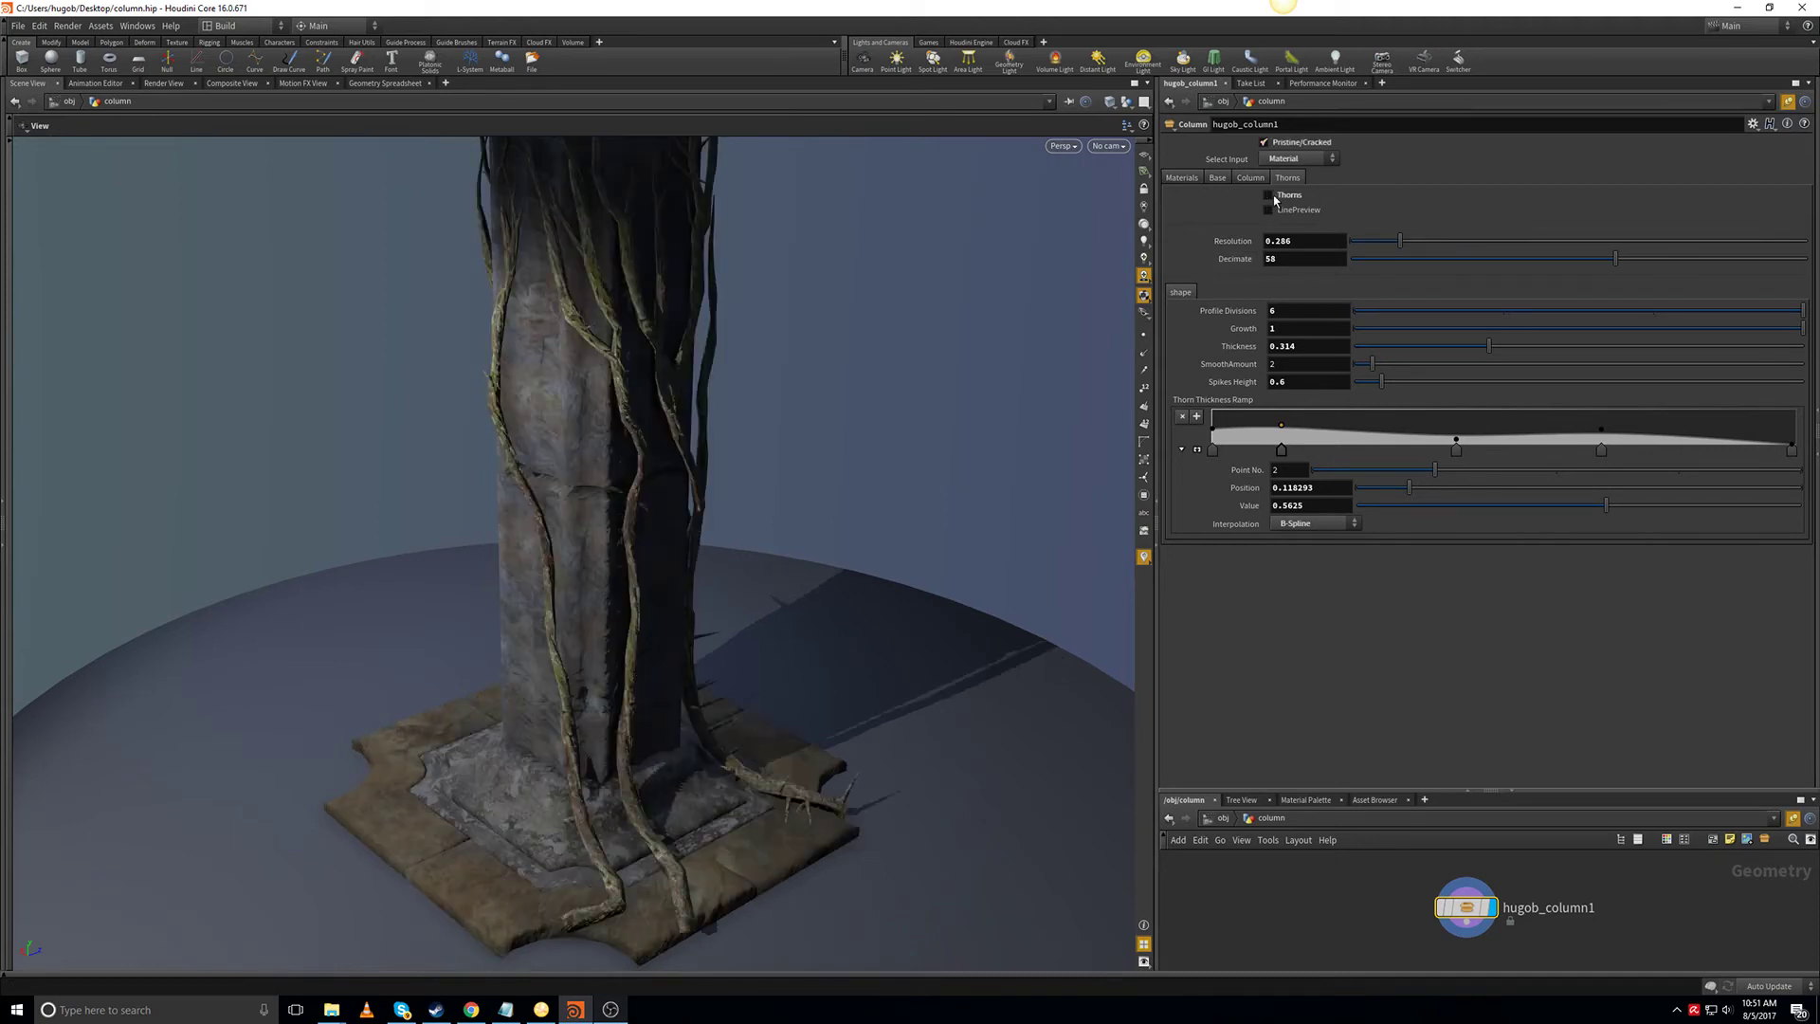
{"action": "left_click_drag", "start_coordinate": [792, 638], "coordinate": [619, 633]}
{"action": "middle_click_drag", "start_coordinate": [619, 634], "coordinate": [548, 378], "text": "alt"}
{"action": "scroll", "coordinate": [548, 378], "scroll_direction": "up", "scroll_amount": 5}
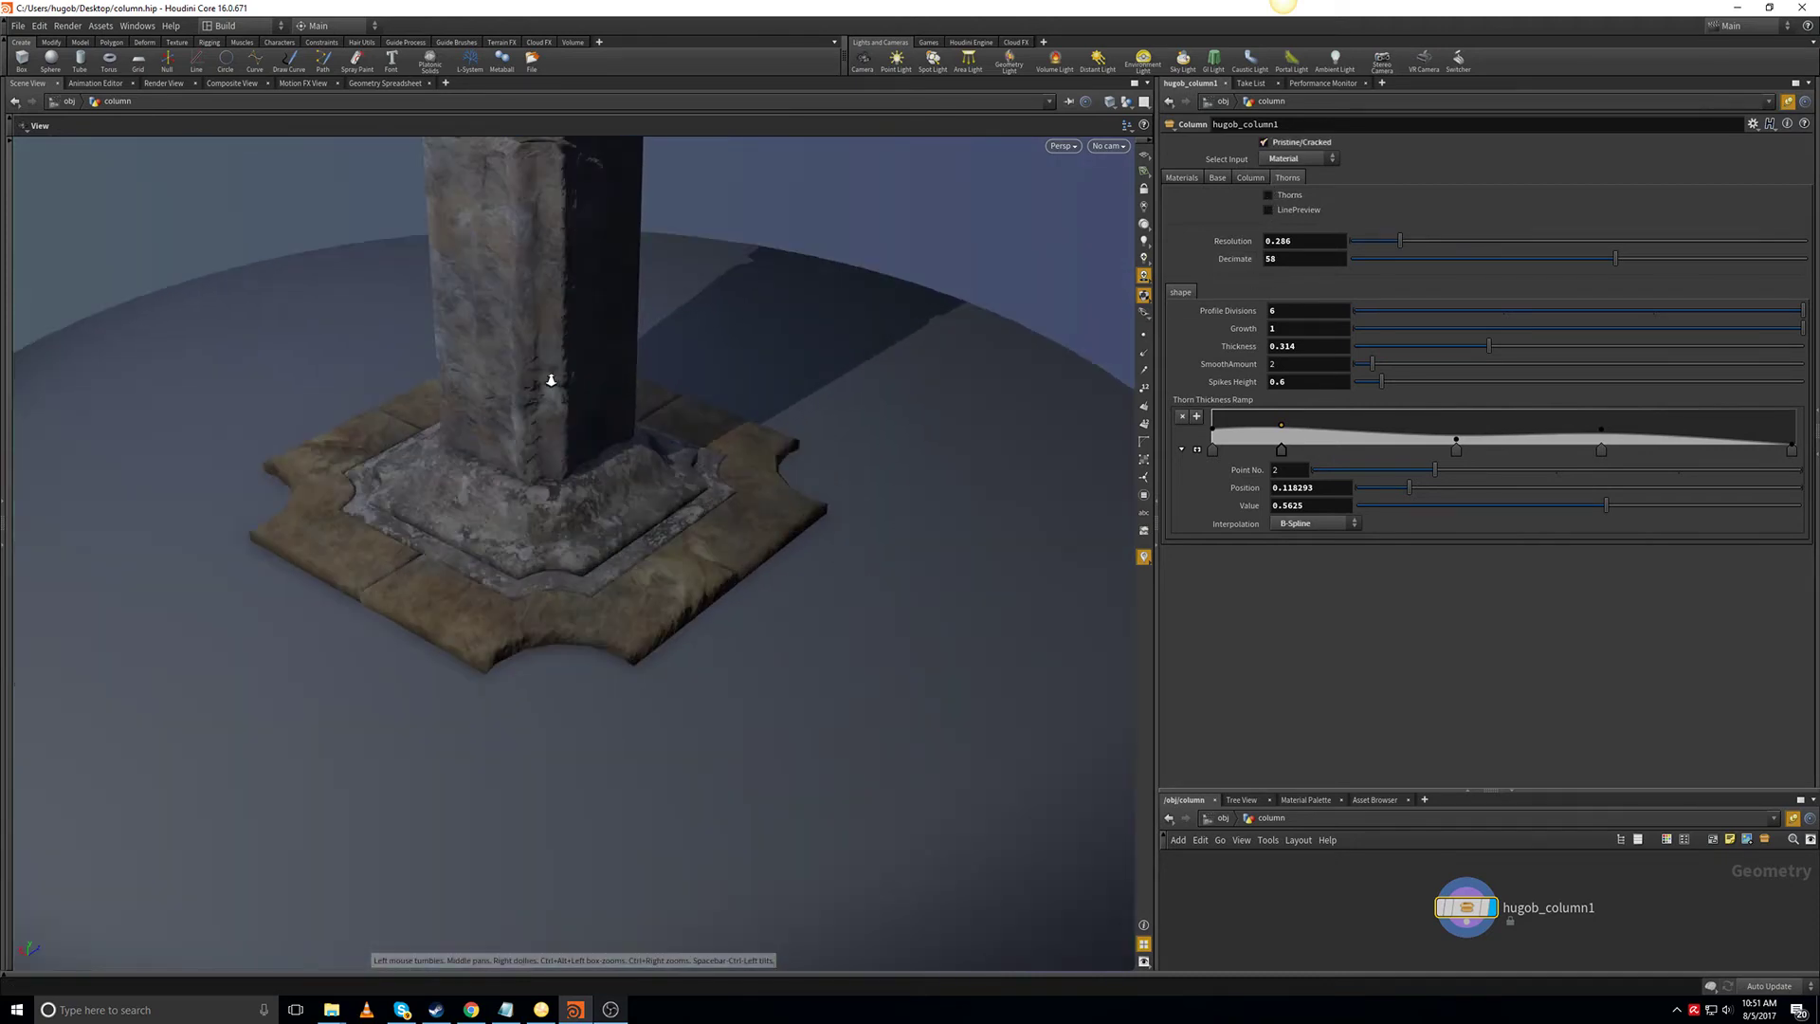
{"action": "left_click_drag", "start_coordinate": [988, 404], "coordinate": [960, 641]}
Switch back to the cracked version and review the column's Breaking, SideBevel and Waves settings.
{"action": "left_click", "coordinate": [1251, 178]}
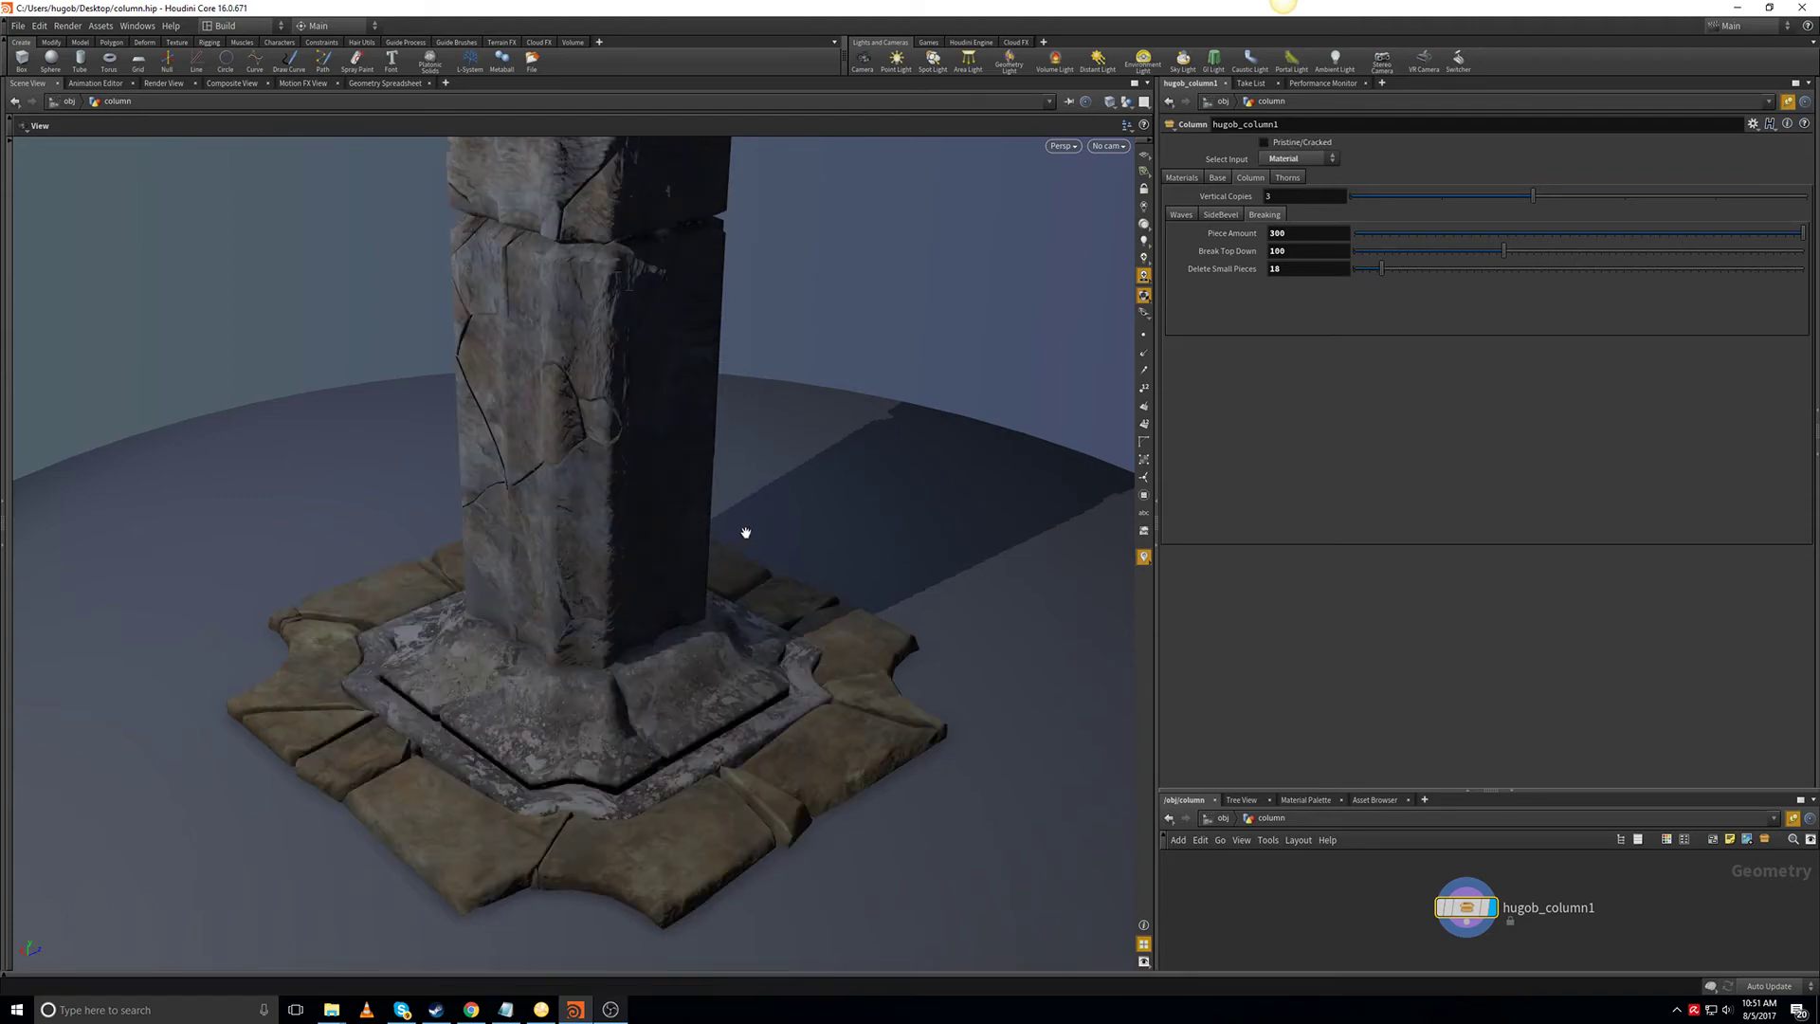
{"action": "left_click_drag", "start_coordinate": [743, 549], "coordinate": [883, 634]}
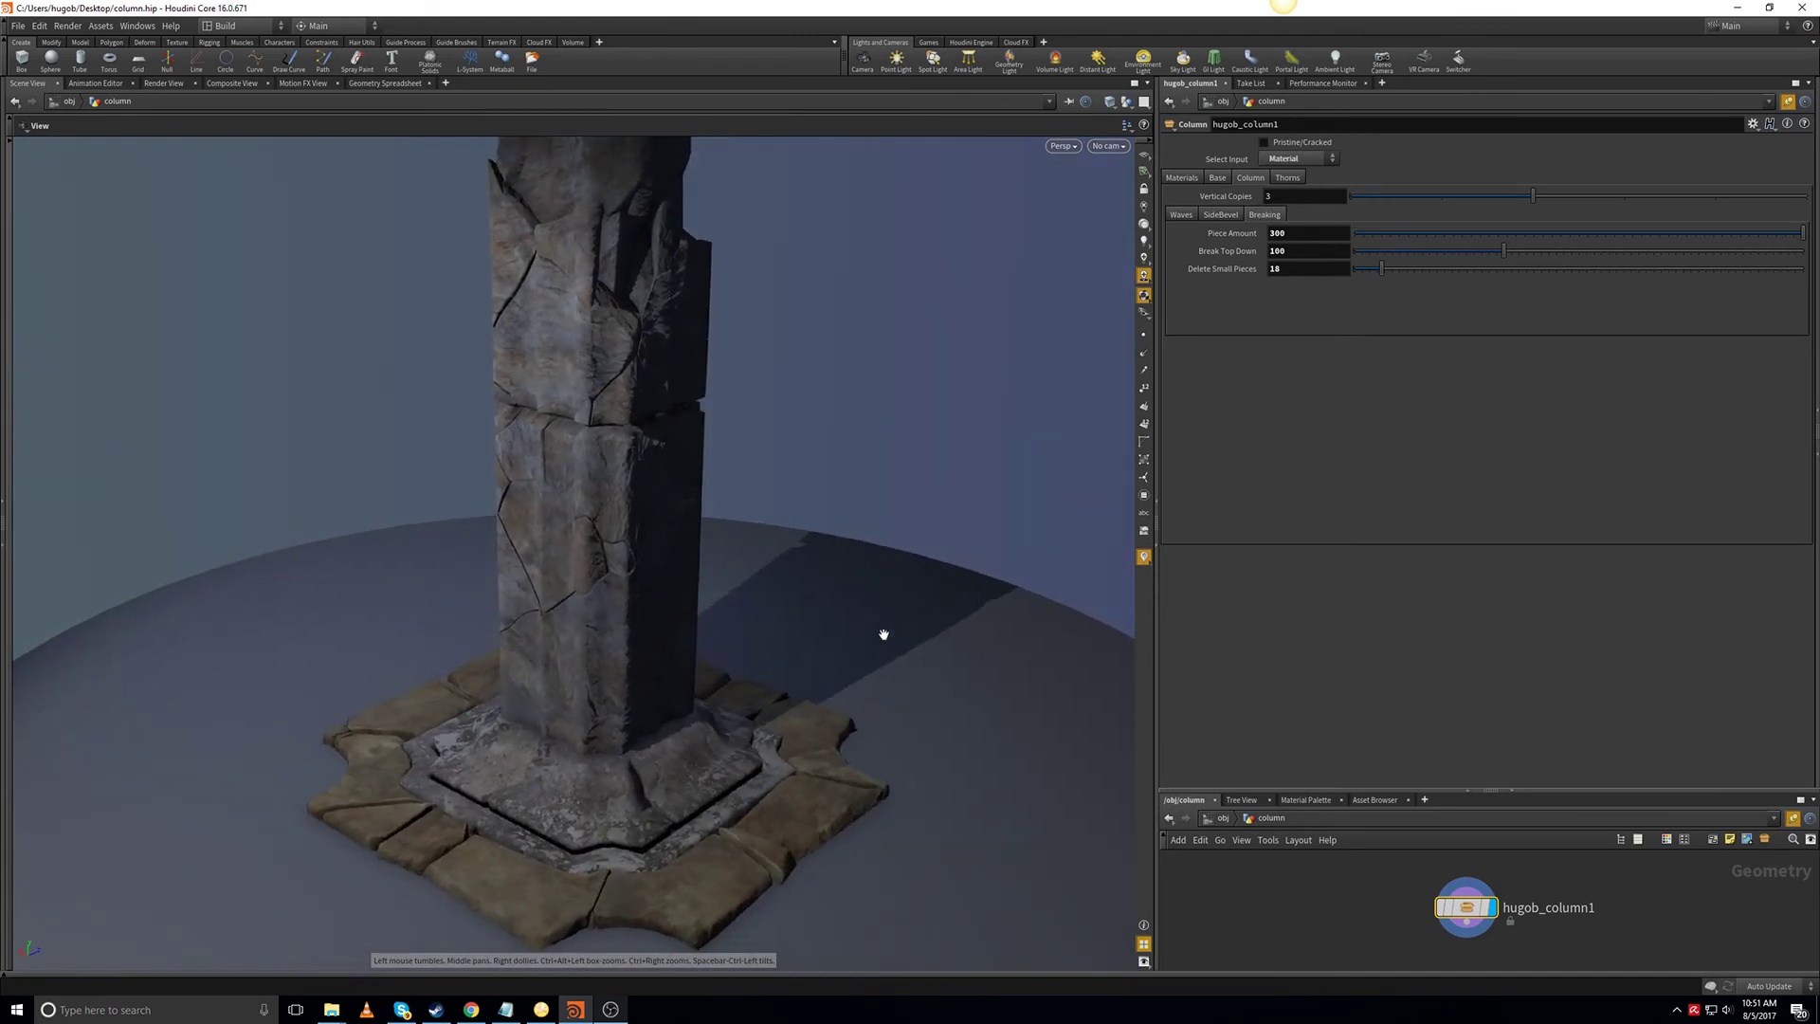
{"action": "left_click", "coordinate": [1217, 215]}
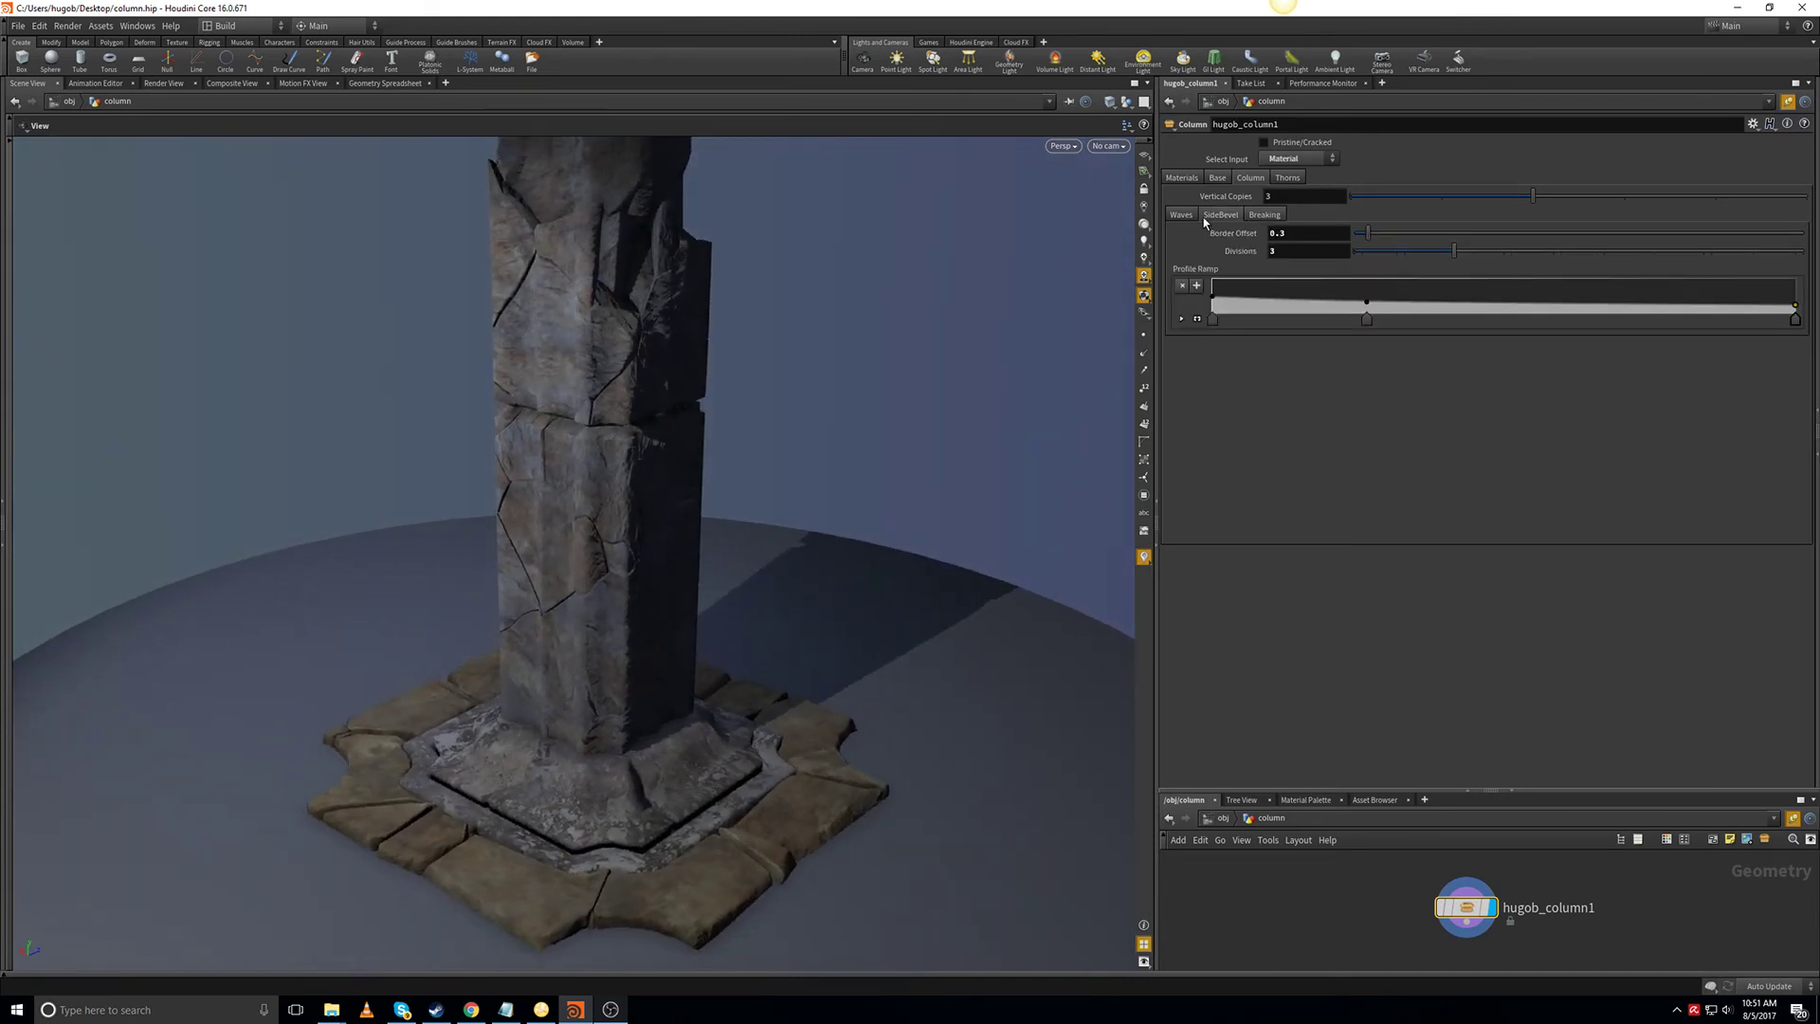
{"action": "left_click", "coordinate": [1191, 219]}
{"action": "left_click_drag", "start_coordinate": [682, 622], "coordinate": [695, 710]}
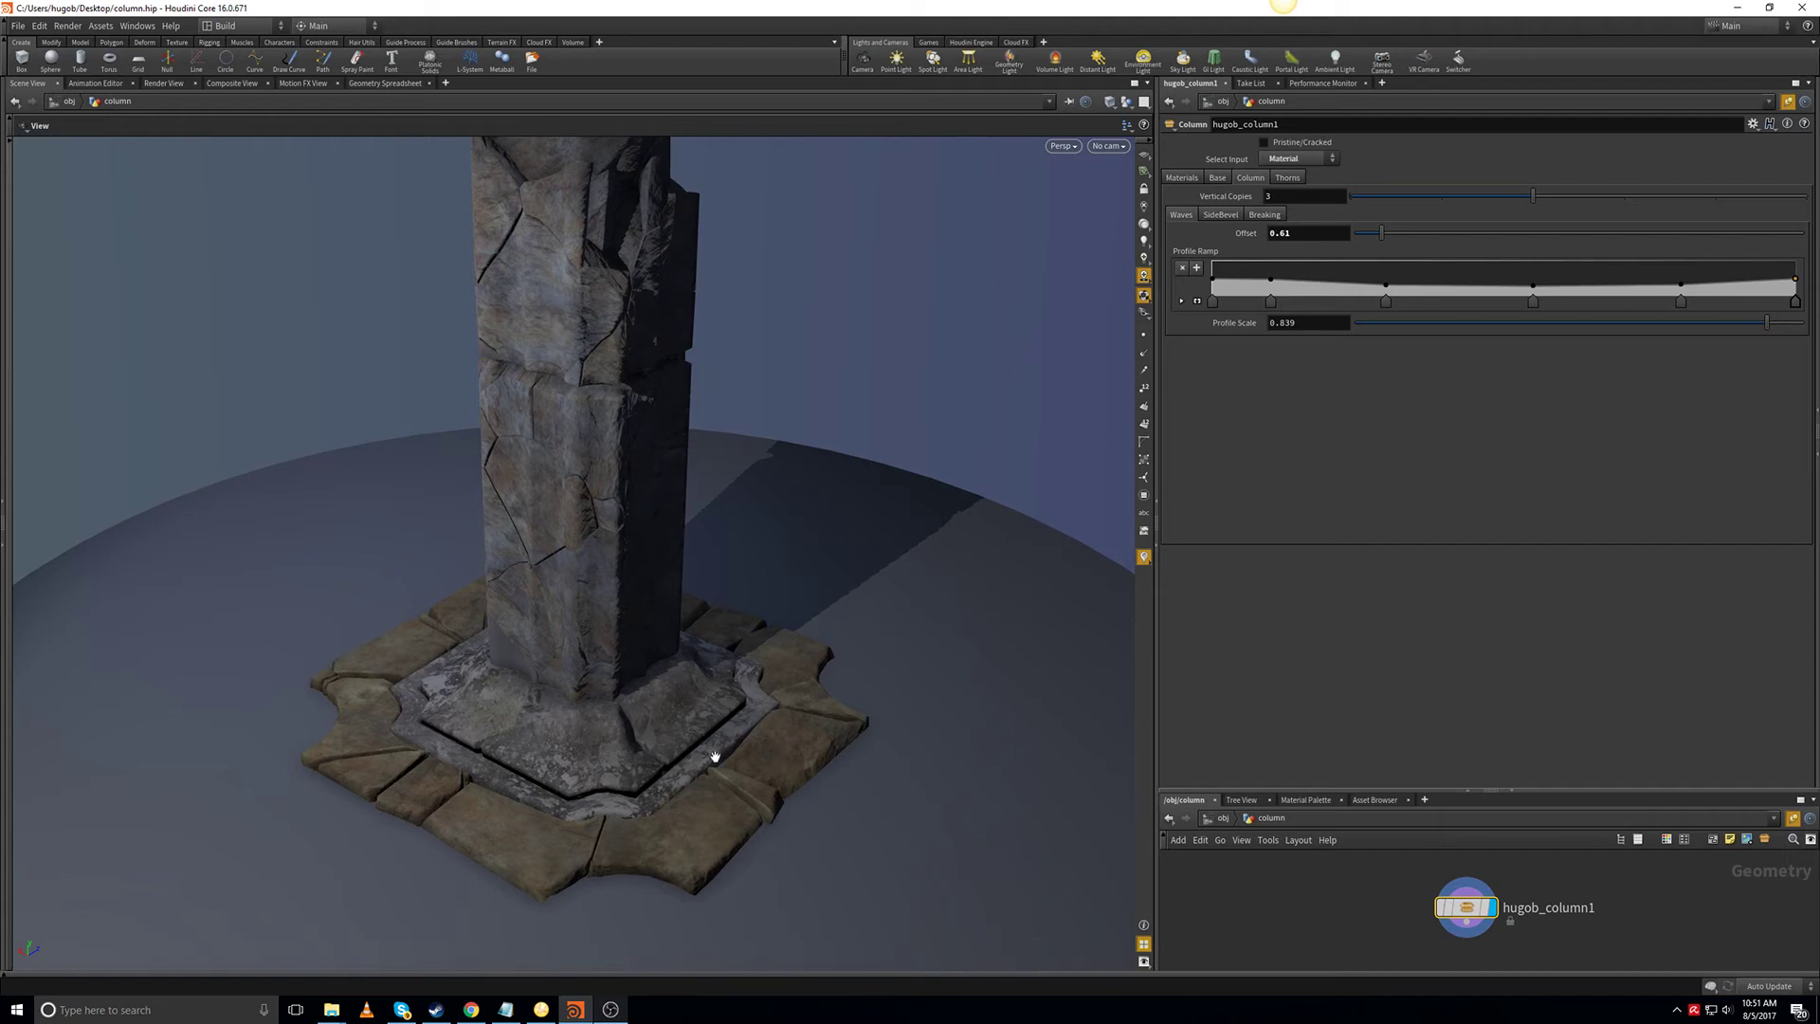
{"action": "middle_click_drag", "start_coordinate": [709, 761], "coordinate": [704, 738]}
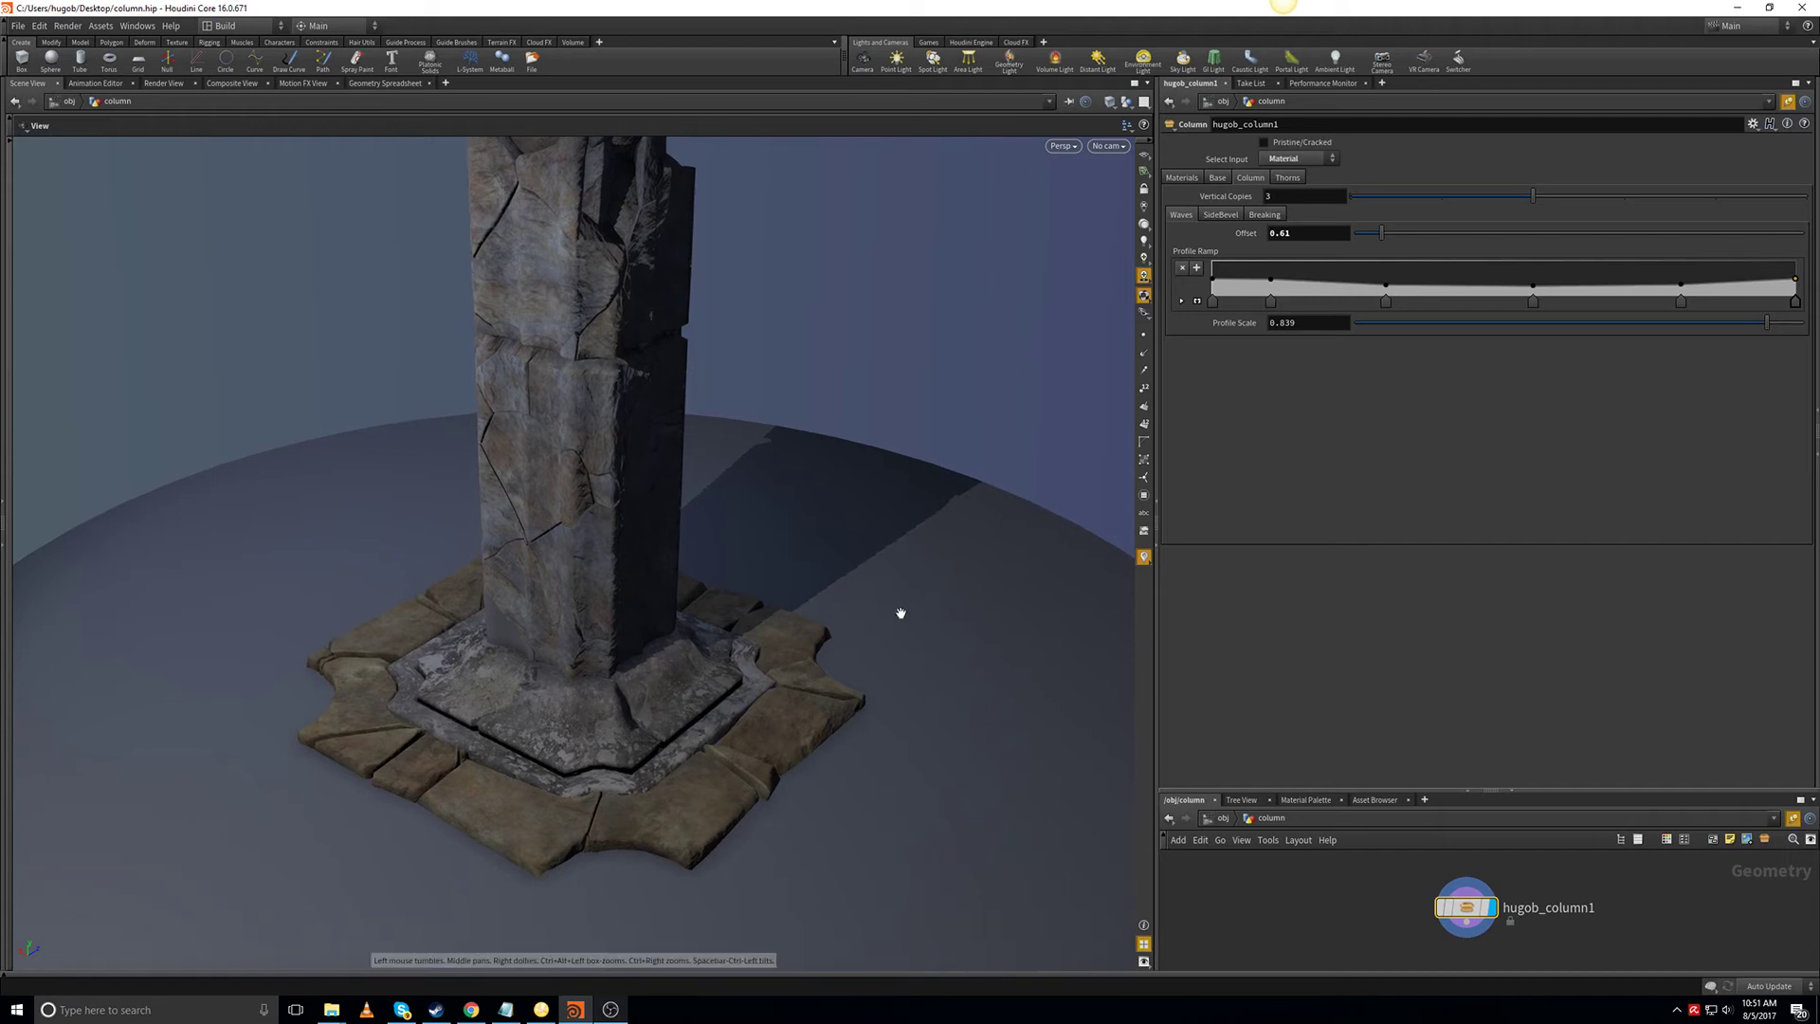
Display the point normals to examine them across the cracked column and base, and hide them again.
{"action": "left_click", "coordinate": [1145, 353]}
{"action": "left_click_drag", "start_coordinate": [885, 528], "coordinate": [746, 648]}
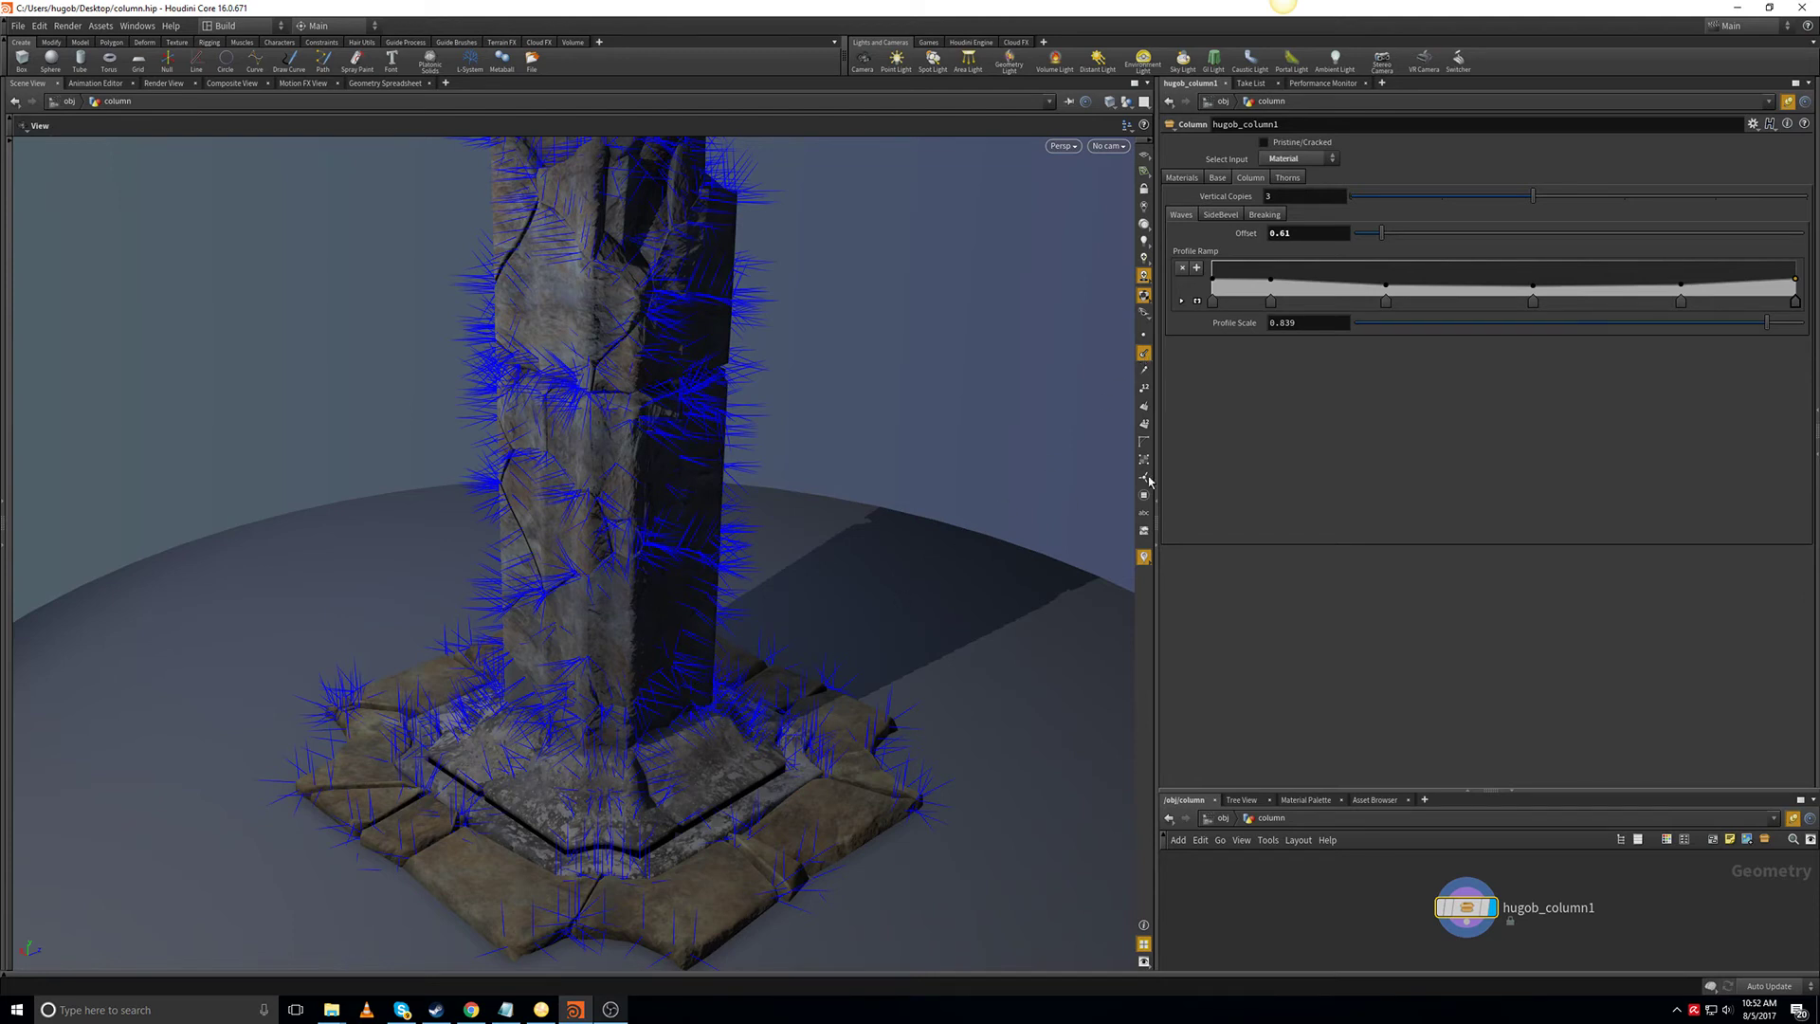
{"action": "left_click", "coordinate": [1143, 356]}
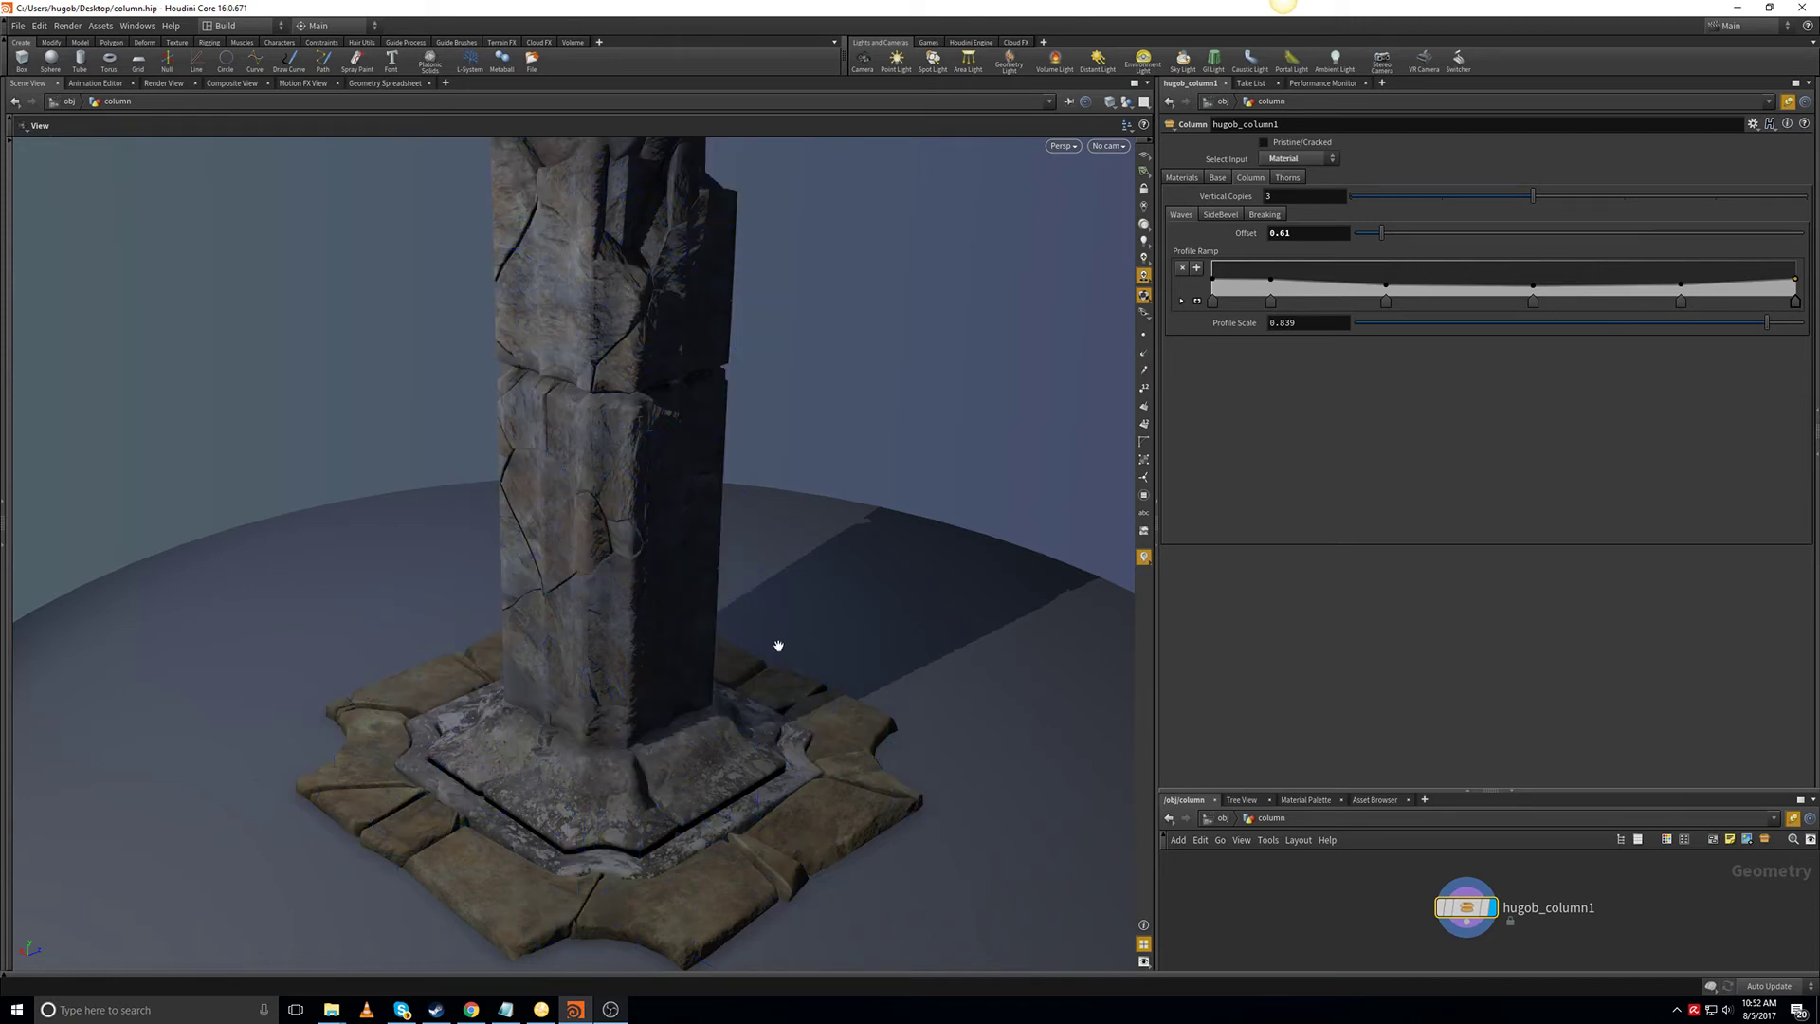
Examine the bare cracked column from its base up to the broken top.
{"action": "right_click_drag", "start_coordinate": [851, 580], "coordinate": [850, 669]}
{"action": "left_click_drag", "start_coordinate": [850, 634], "coordinate": [808, 631]}
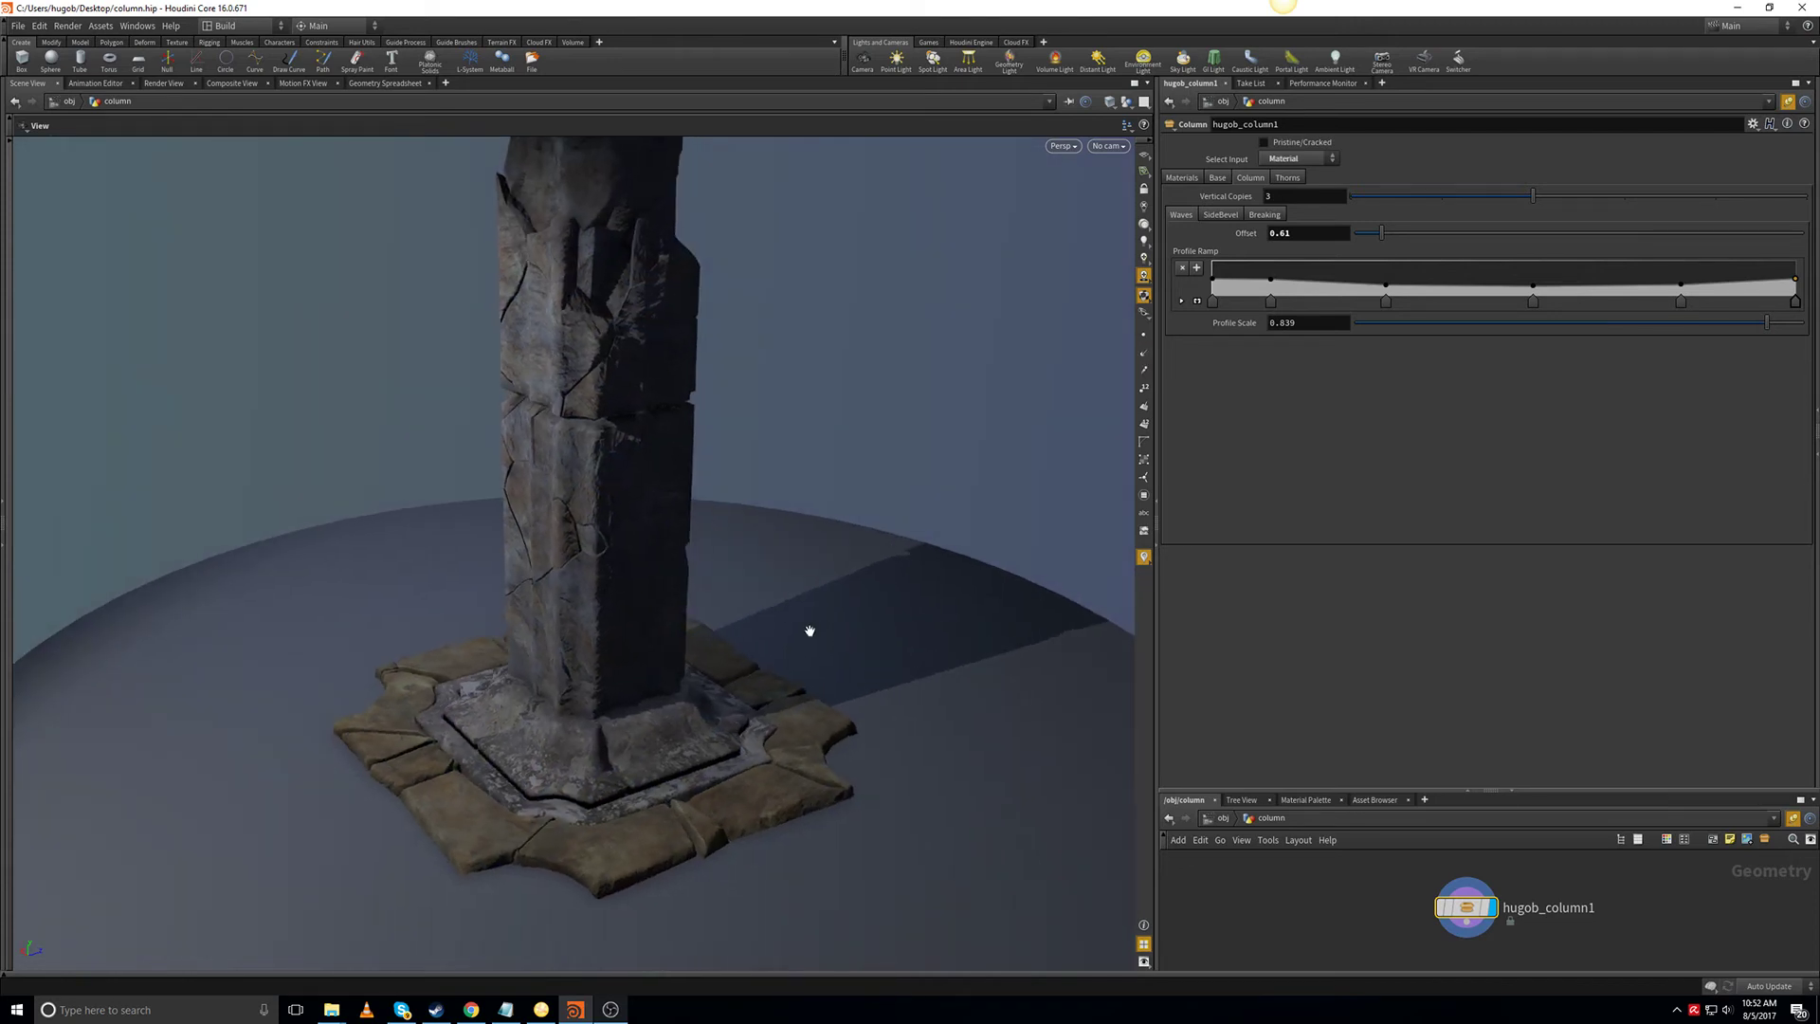
{"action": "middle_click_drag", "start_coordinate": [809, 630], "coordinate": [809, 766]}
{"action": "right_click_drag", "start_coordinate": [808, 766], "coordinate": [776, 678]}
{"action": "left_click_drag", "start_coordinate": [775, 679], "coordinate": [818, 678]}
{"action": "middle_click_drag", "start_coordinate": [844, 717], "coordinate": [825, 669]}
{"action": "left_click_drag", "start_coordinate": [881, 685], "coordinate": [1126, 617]}
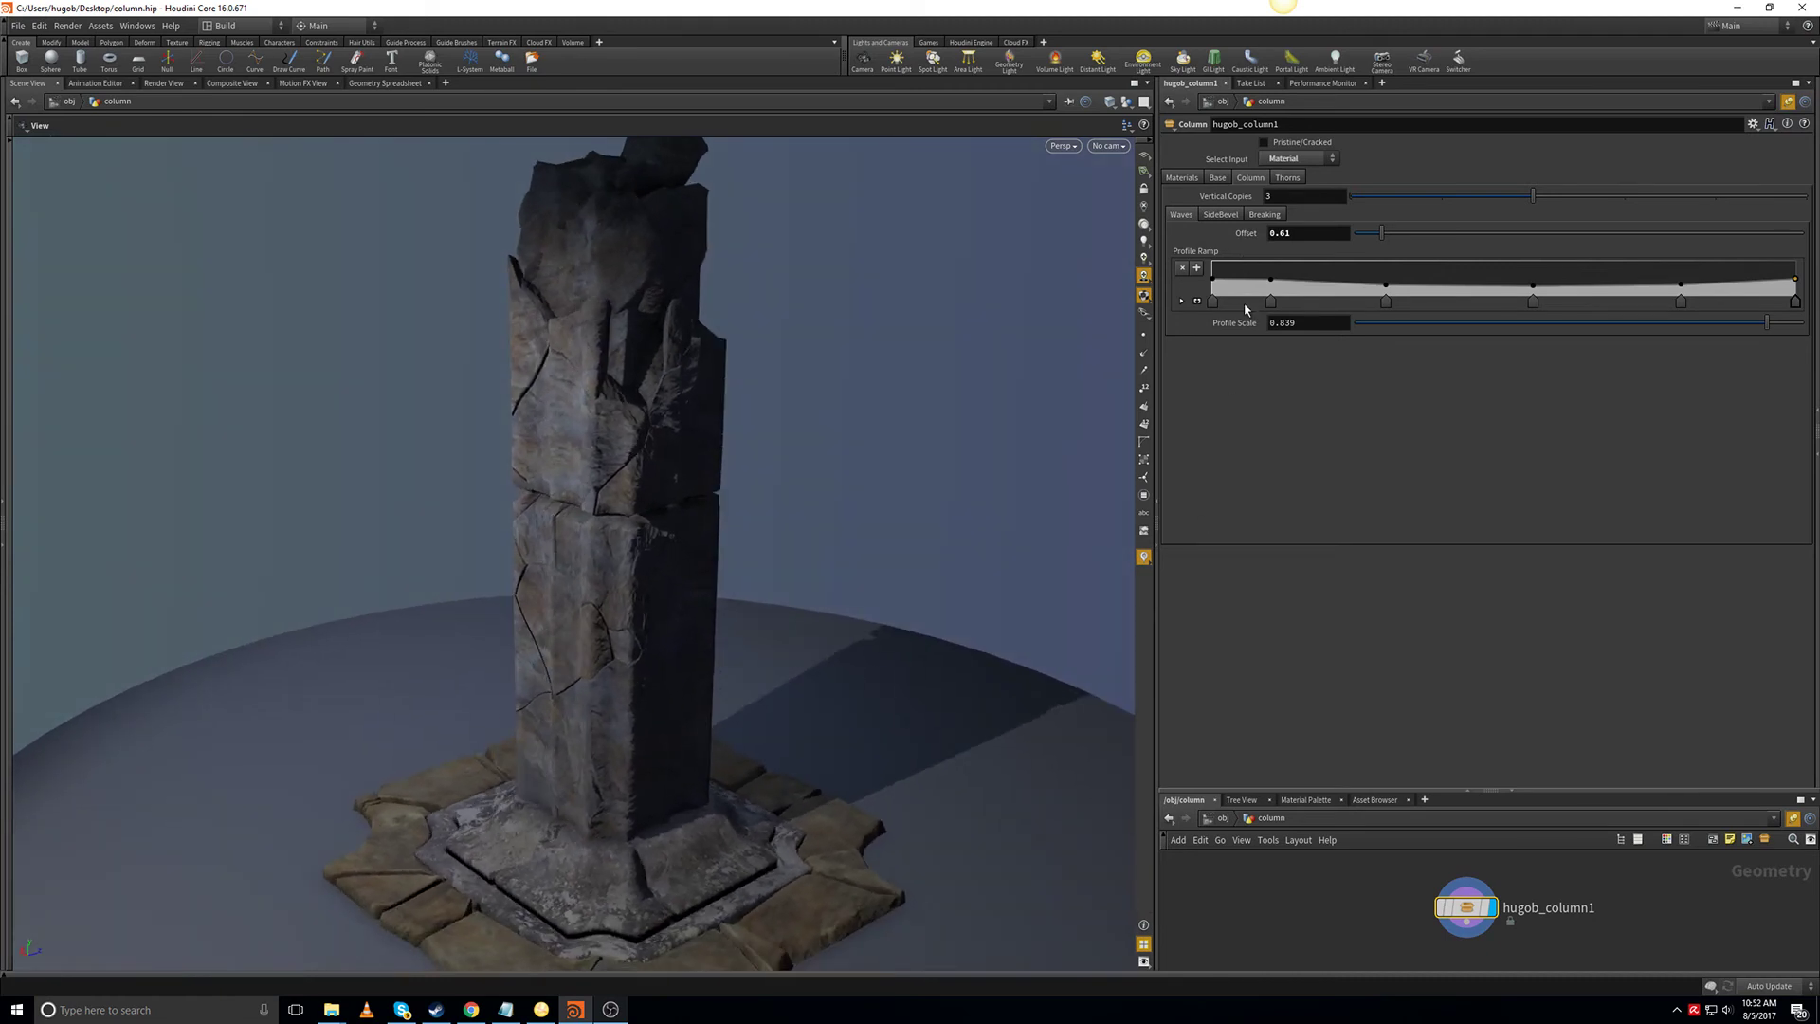
Turn the thorns back on and view them around the column's lower part and base.
{"action": "left_click", "coordinate": [1287, 177]}
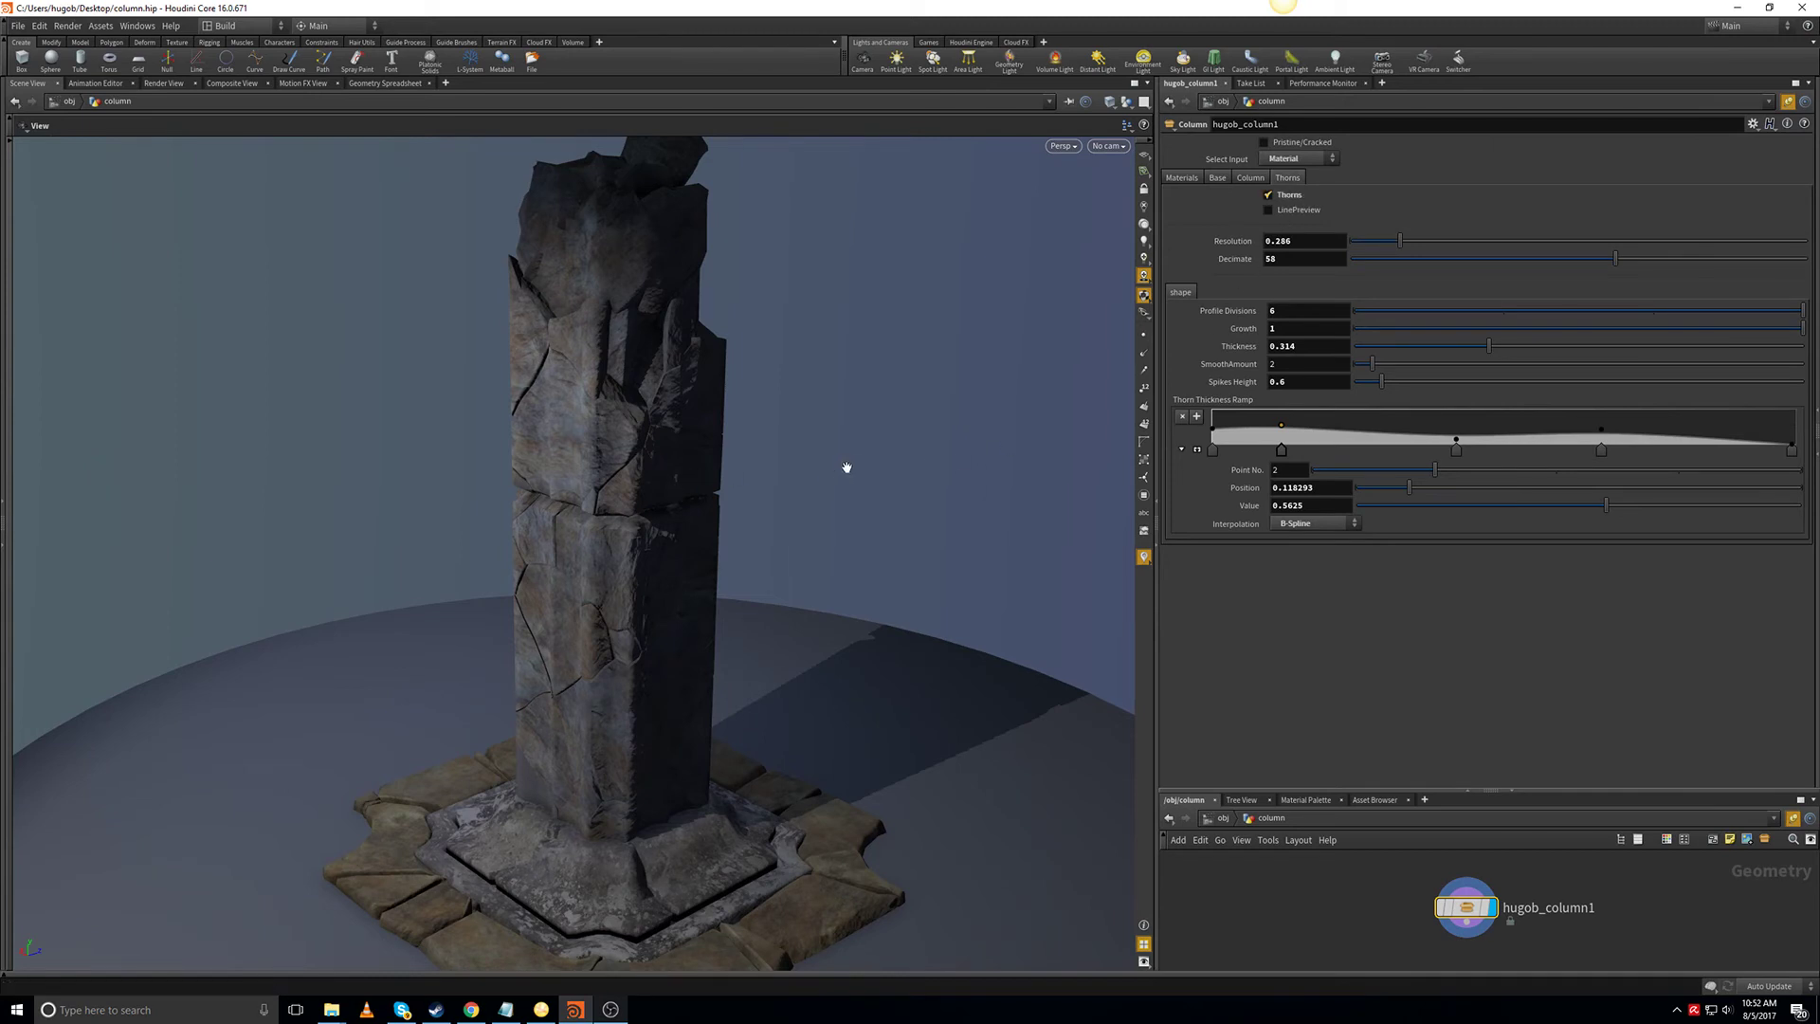
{"action": "middle_click_drag", "start_coordinate": [839, 569], "coordinate": [804, 484]}
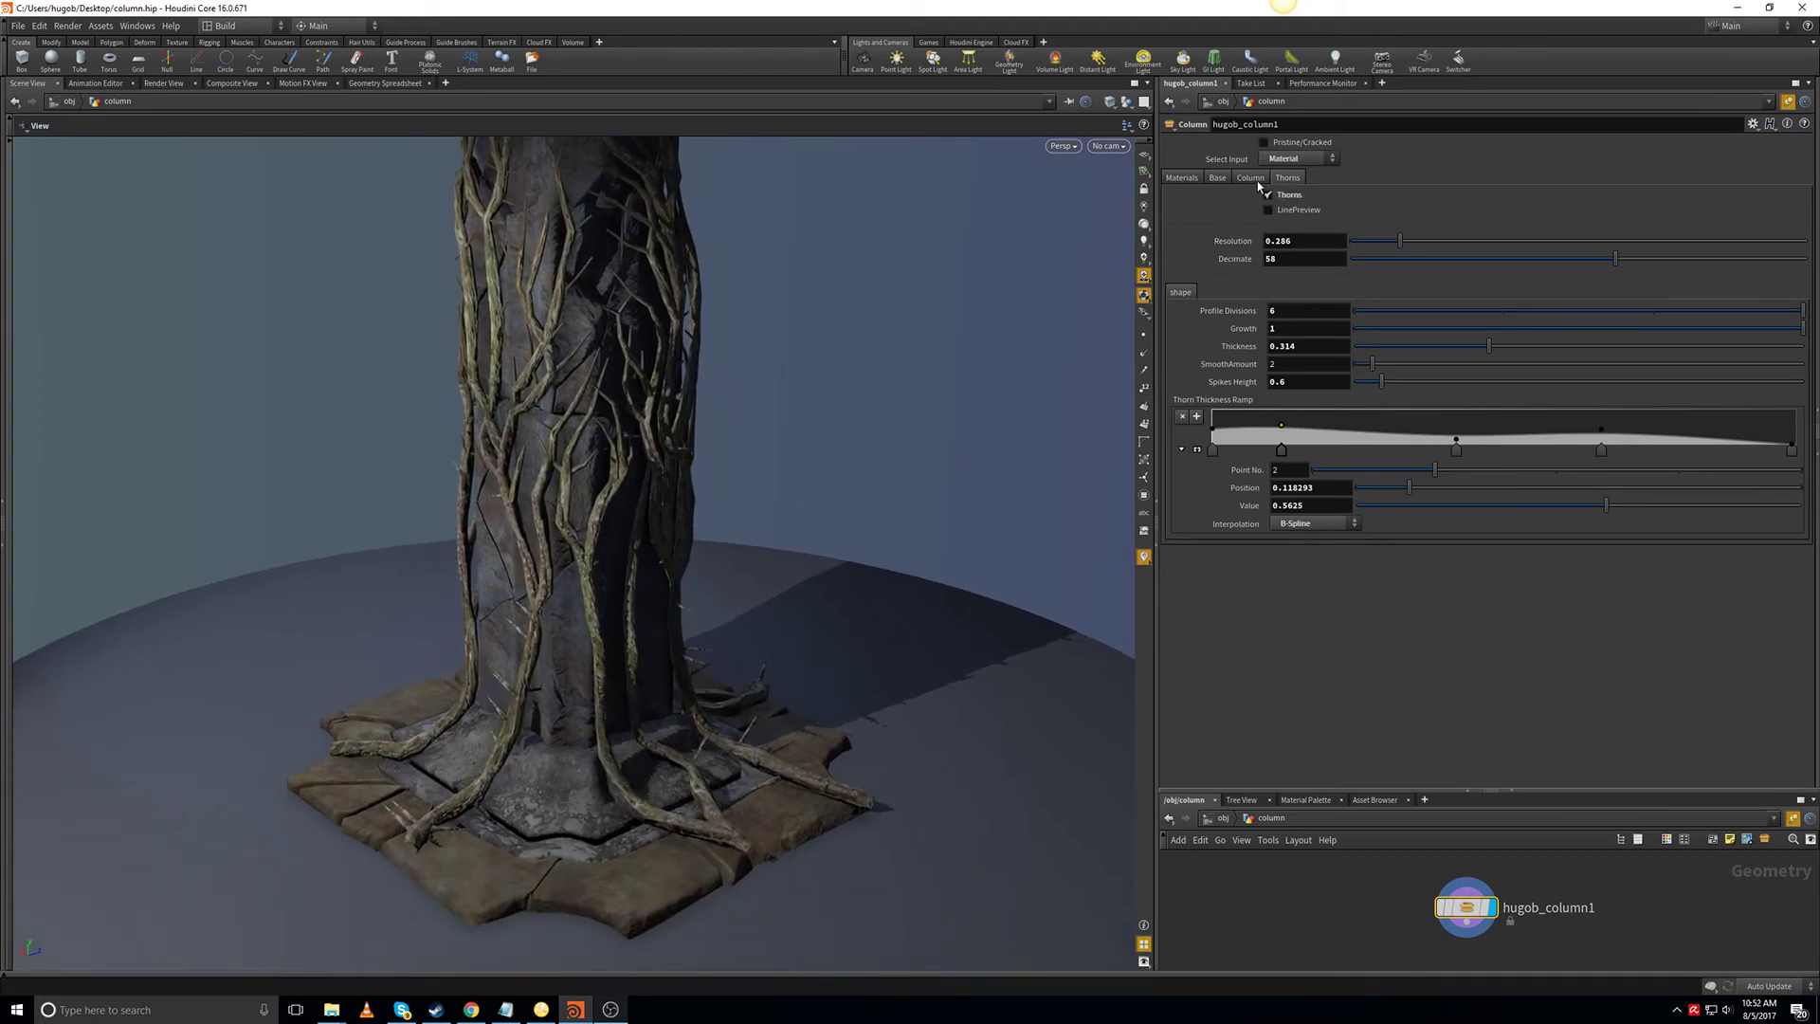
Open the asset's material and vertex color settings and view the whole thorn-covered column.
{"action": "left_click", "coordinate": [1183, 178]}
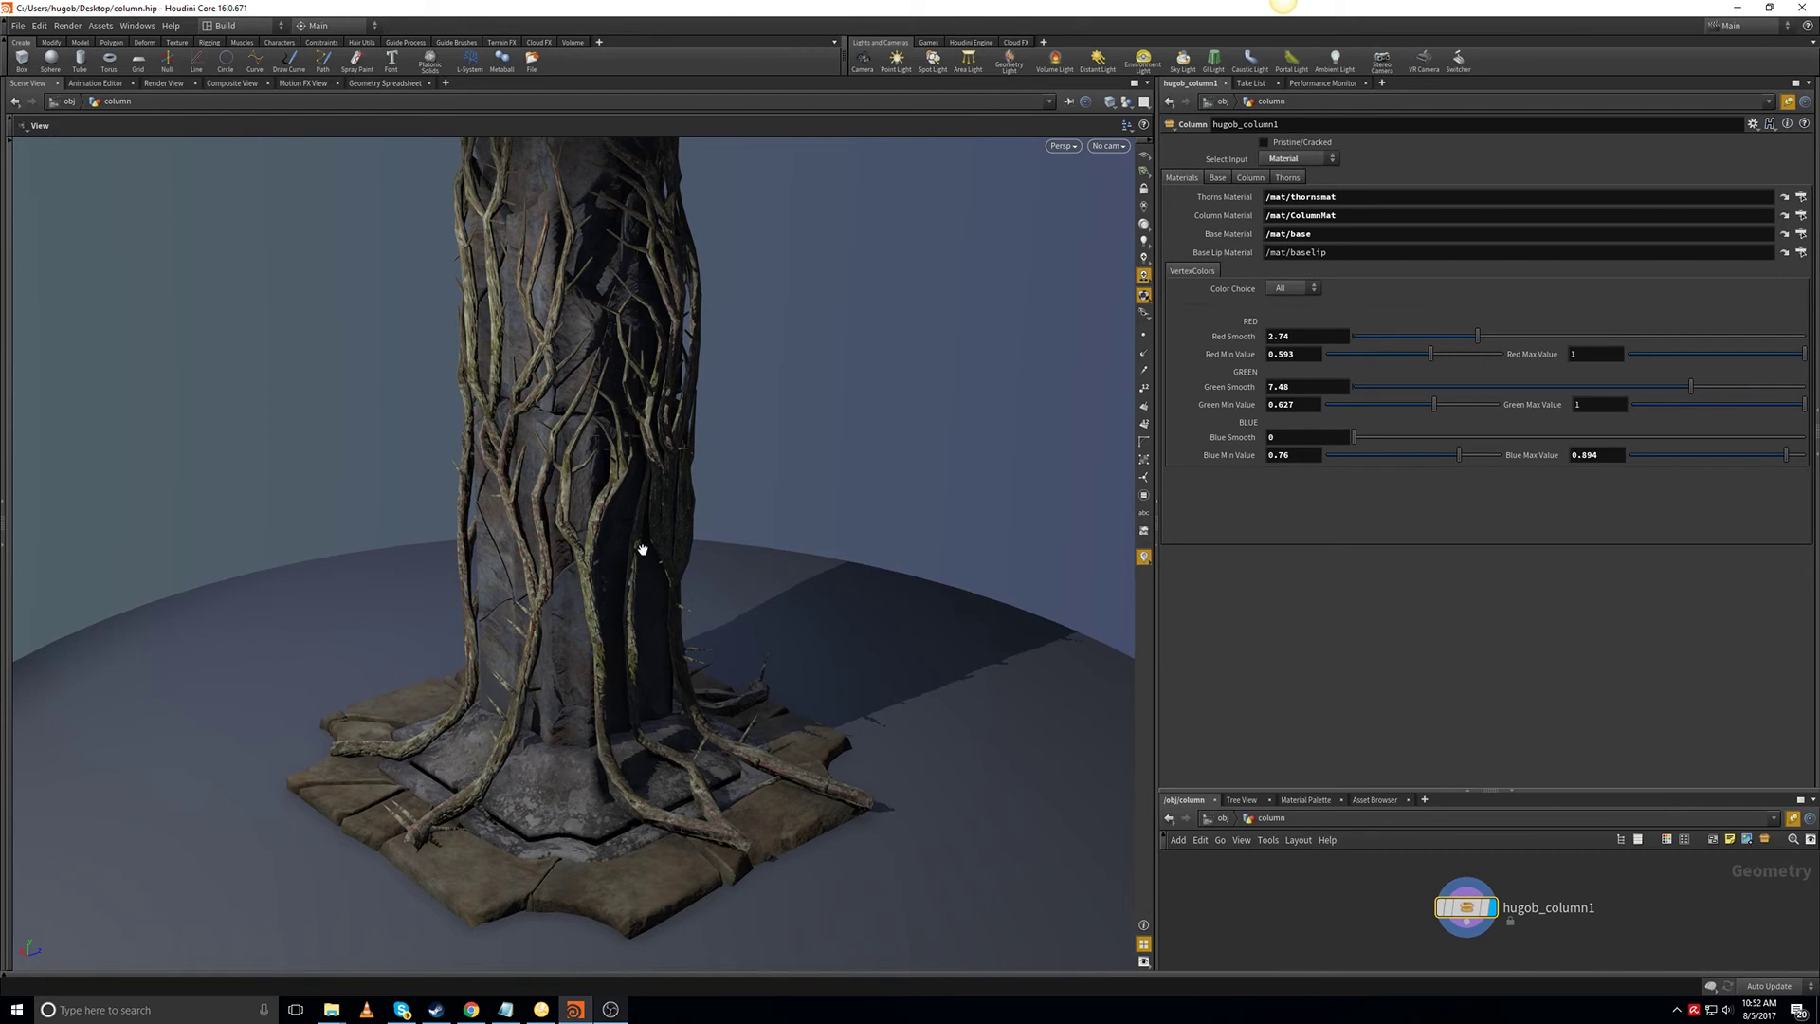
{"action": "right_click_drag", "start_coordinate": [643, 550], "coordinate": [679, 512]}
{"action": "middle_click_drag", "start_coordinate": [679, 512], "coordinate": [703, 536]}
{"action": "left_click_drag", "start_coordinate": [702, 536], "coordinate": [703, 558]}
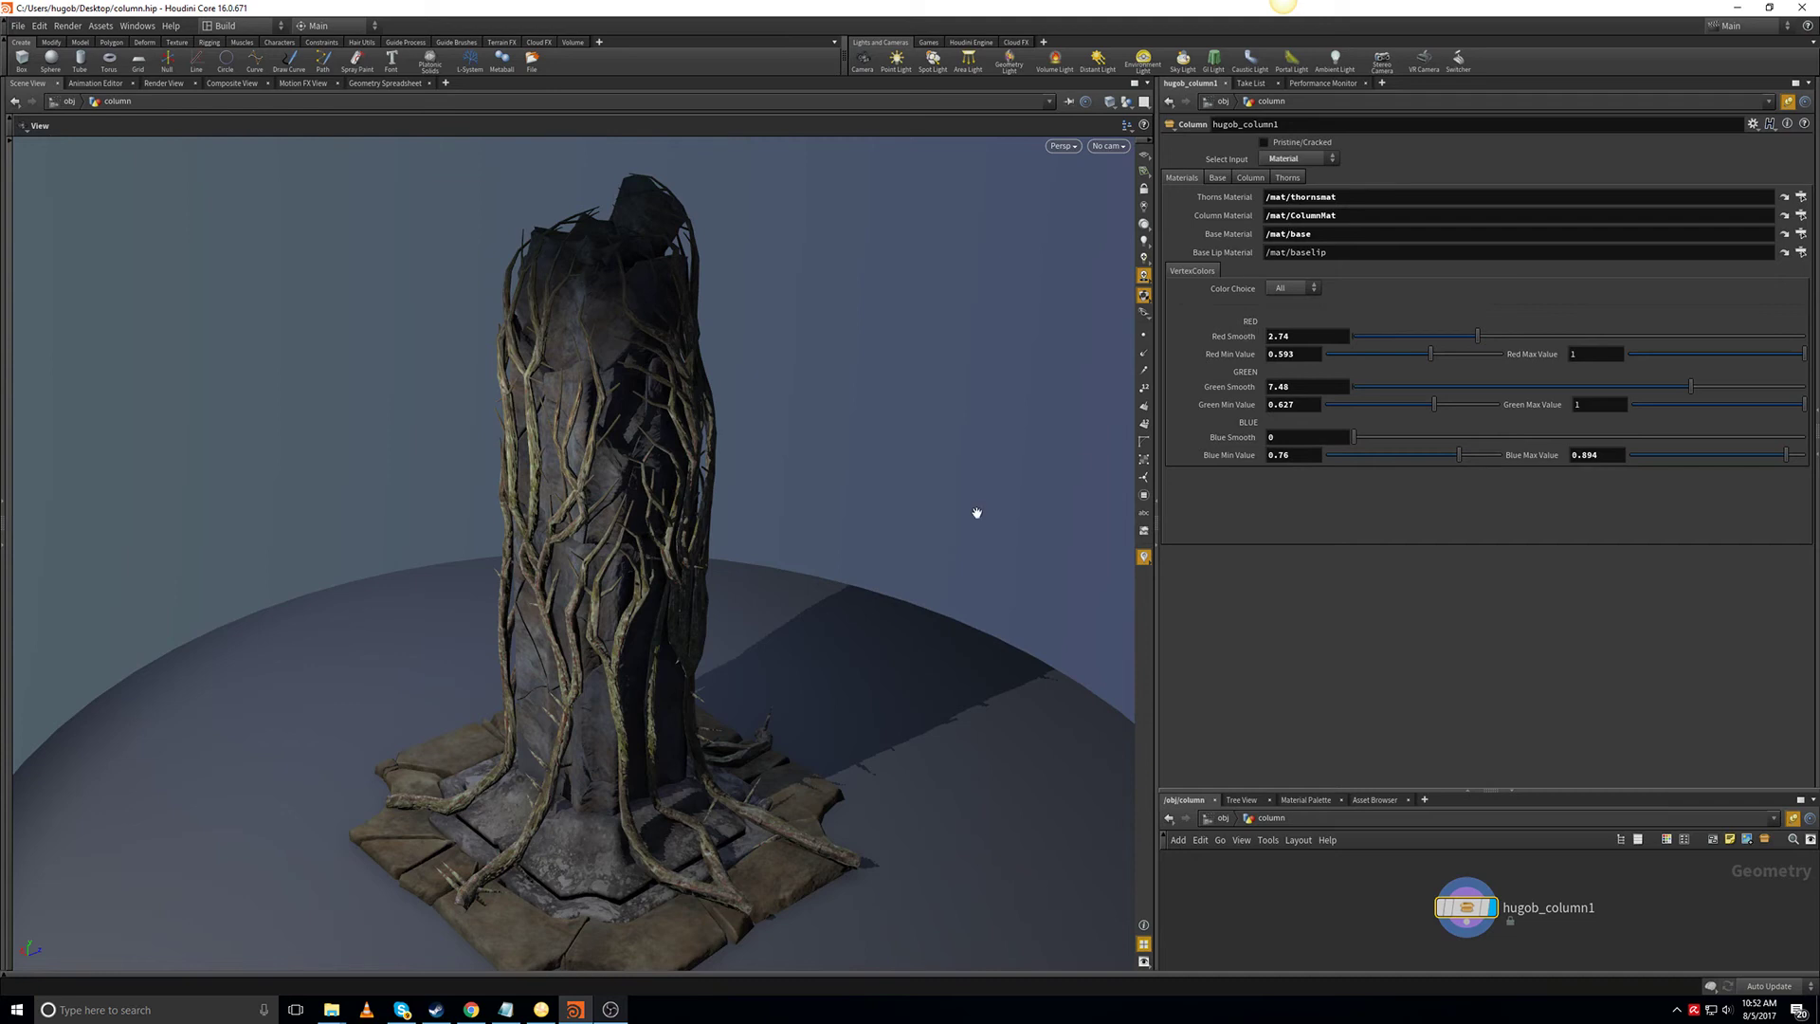
Try the baselip material on the thorns, and undo the material change.
{"action": "middle_click_drag", "start_coordinate": [668, 651], "coordinate": [670, 590]}
{"action": "right_click_drag", "start_coordinate": [670, 590], "coordinate": [699, 605]}
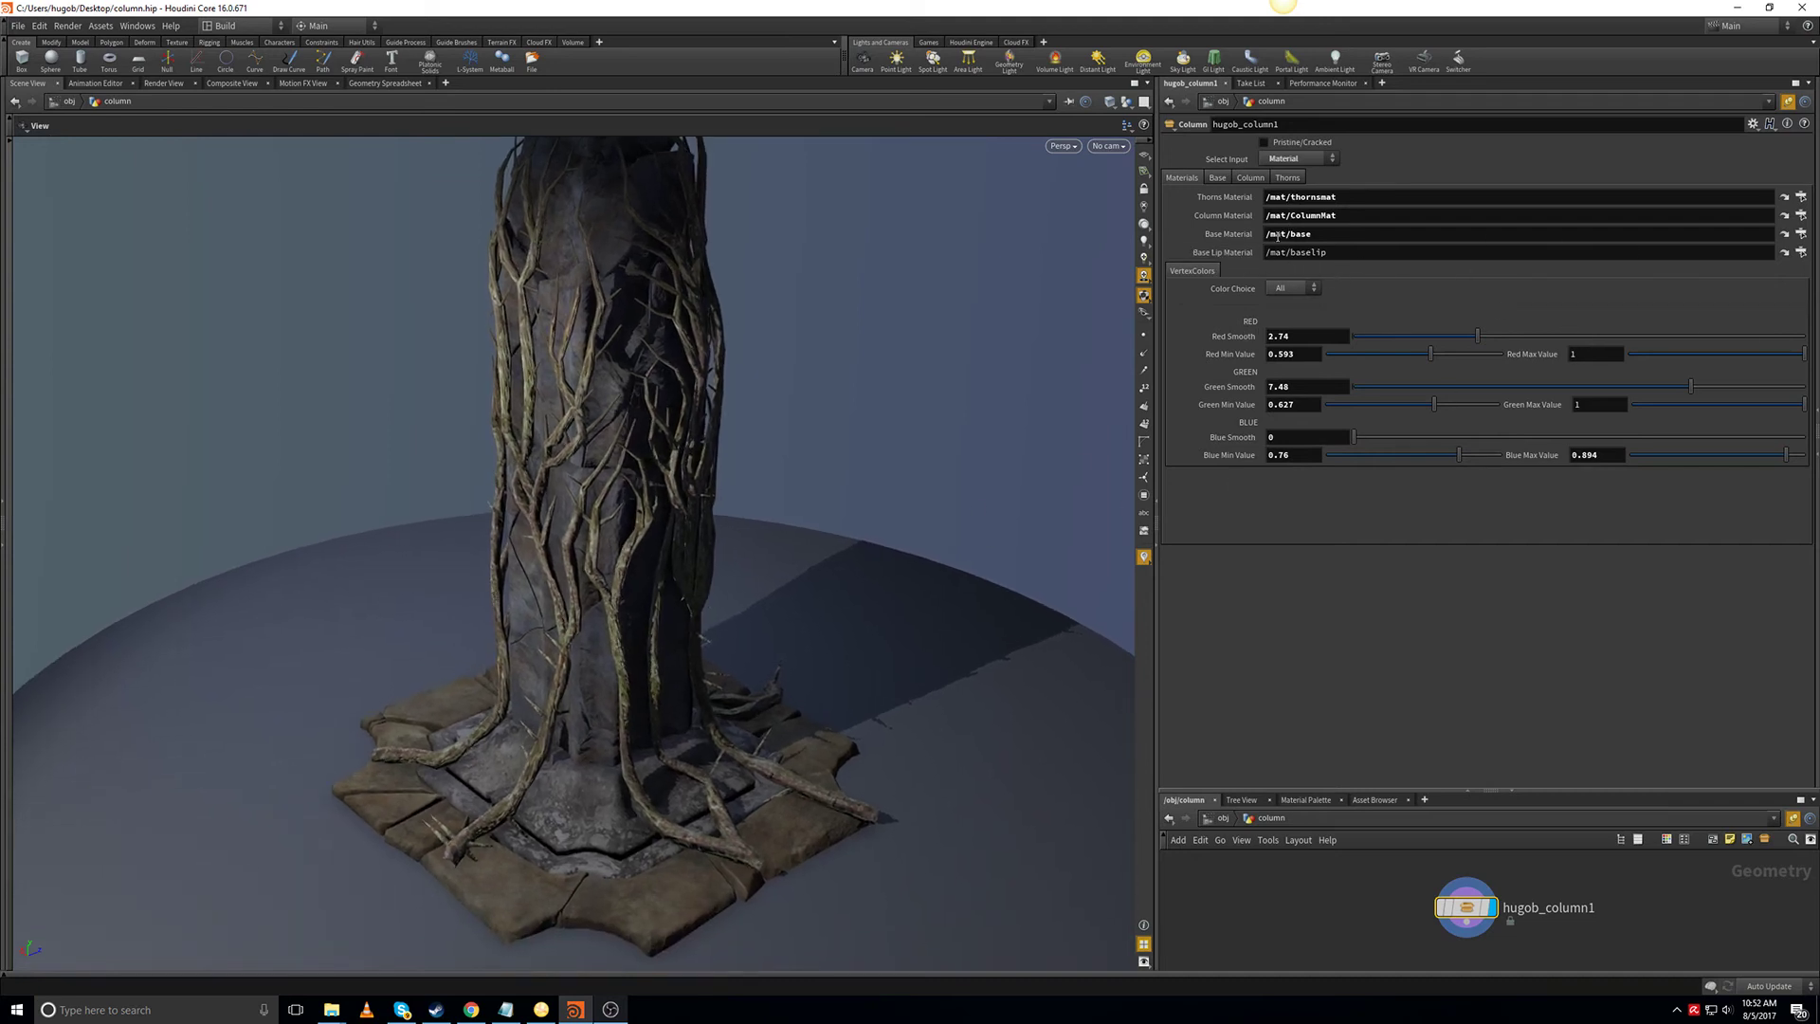
{"action": "left_click", "coordinate": [1801, 197]}
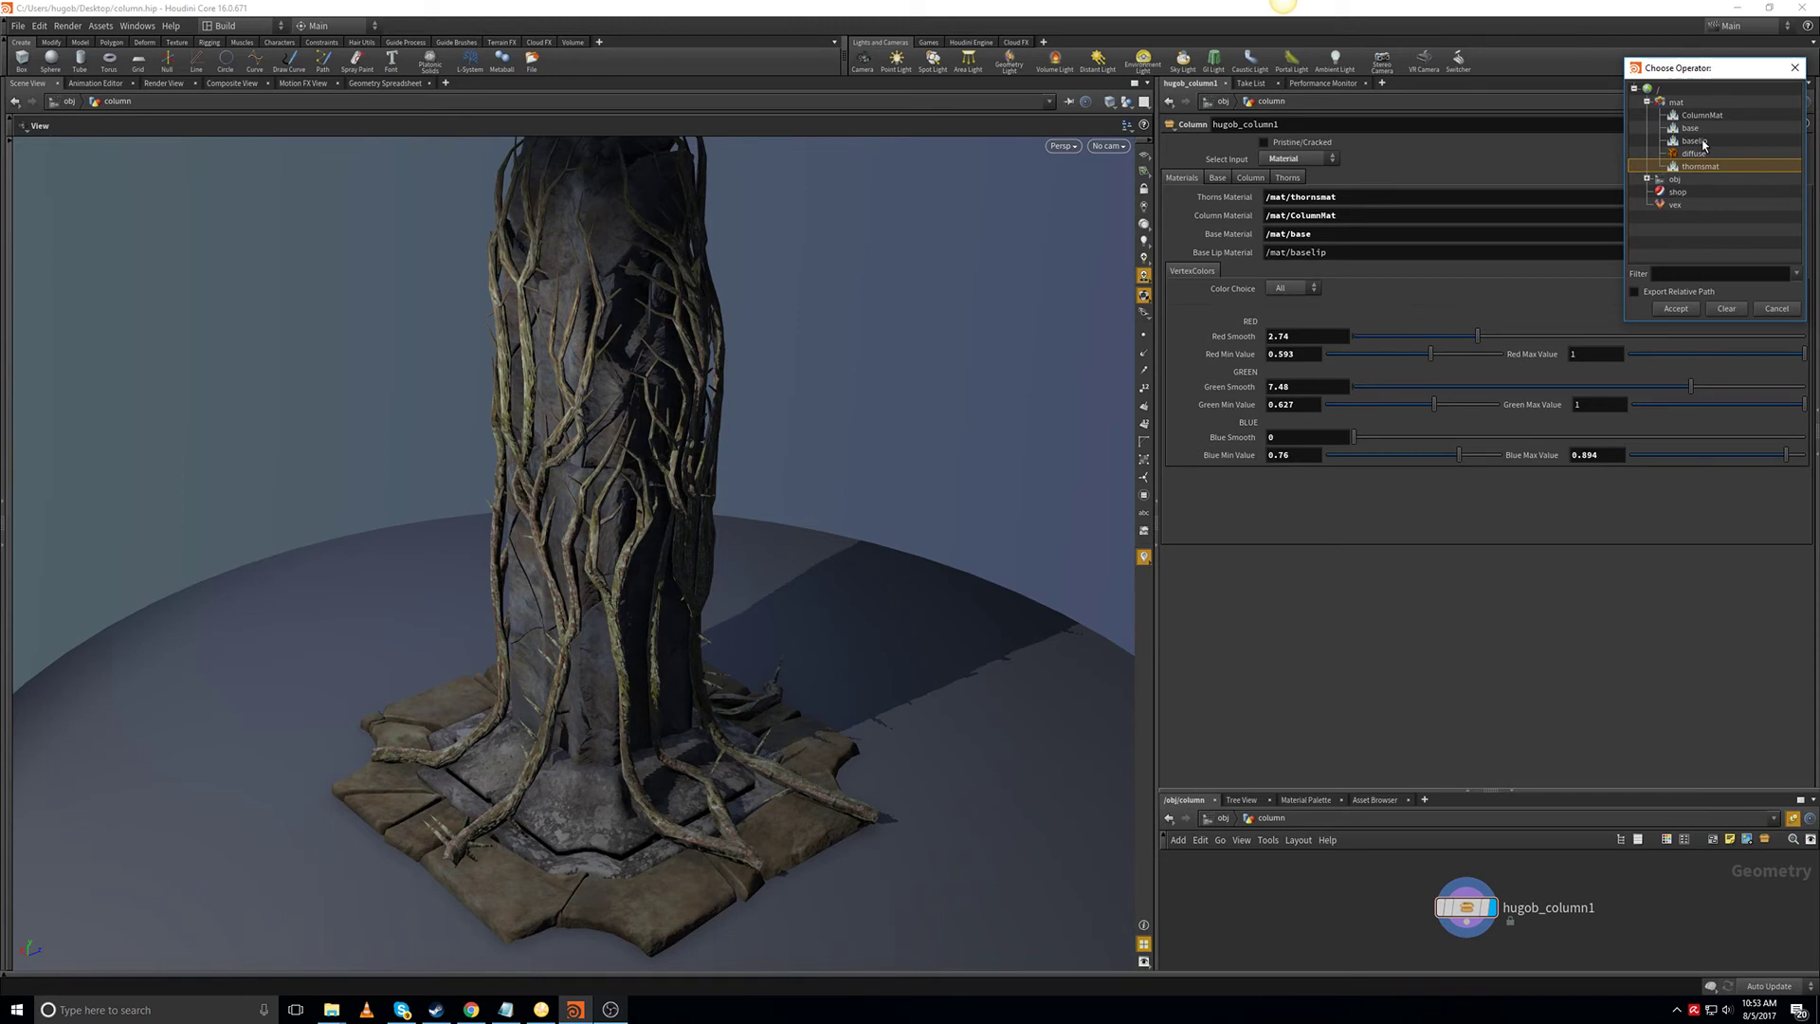
{"action": "double_click", "coordinate": [1703, 144]}
{"action": "left_click_drag", "start_coordinate": [674, 521], "coordinate": [777, 549]}
{"action": "key", "text": "ctrl+z"}
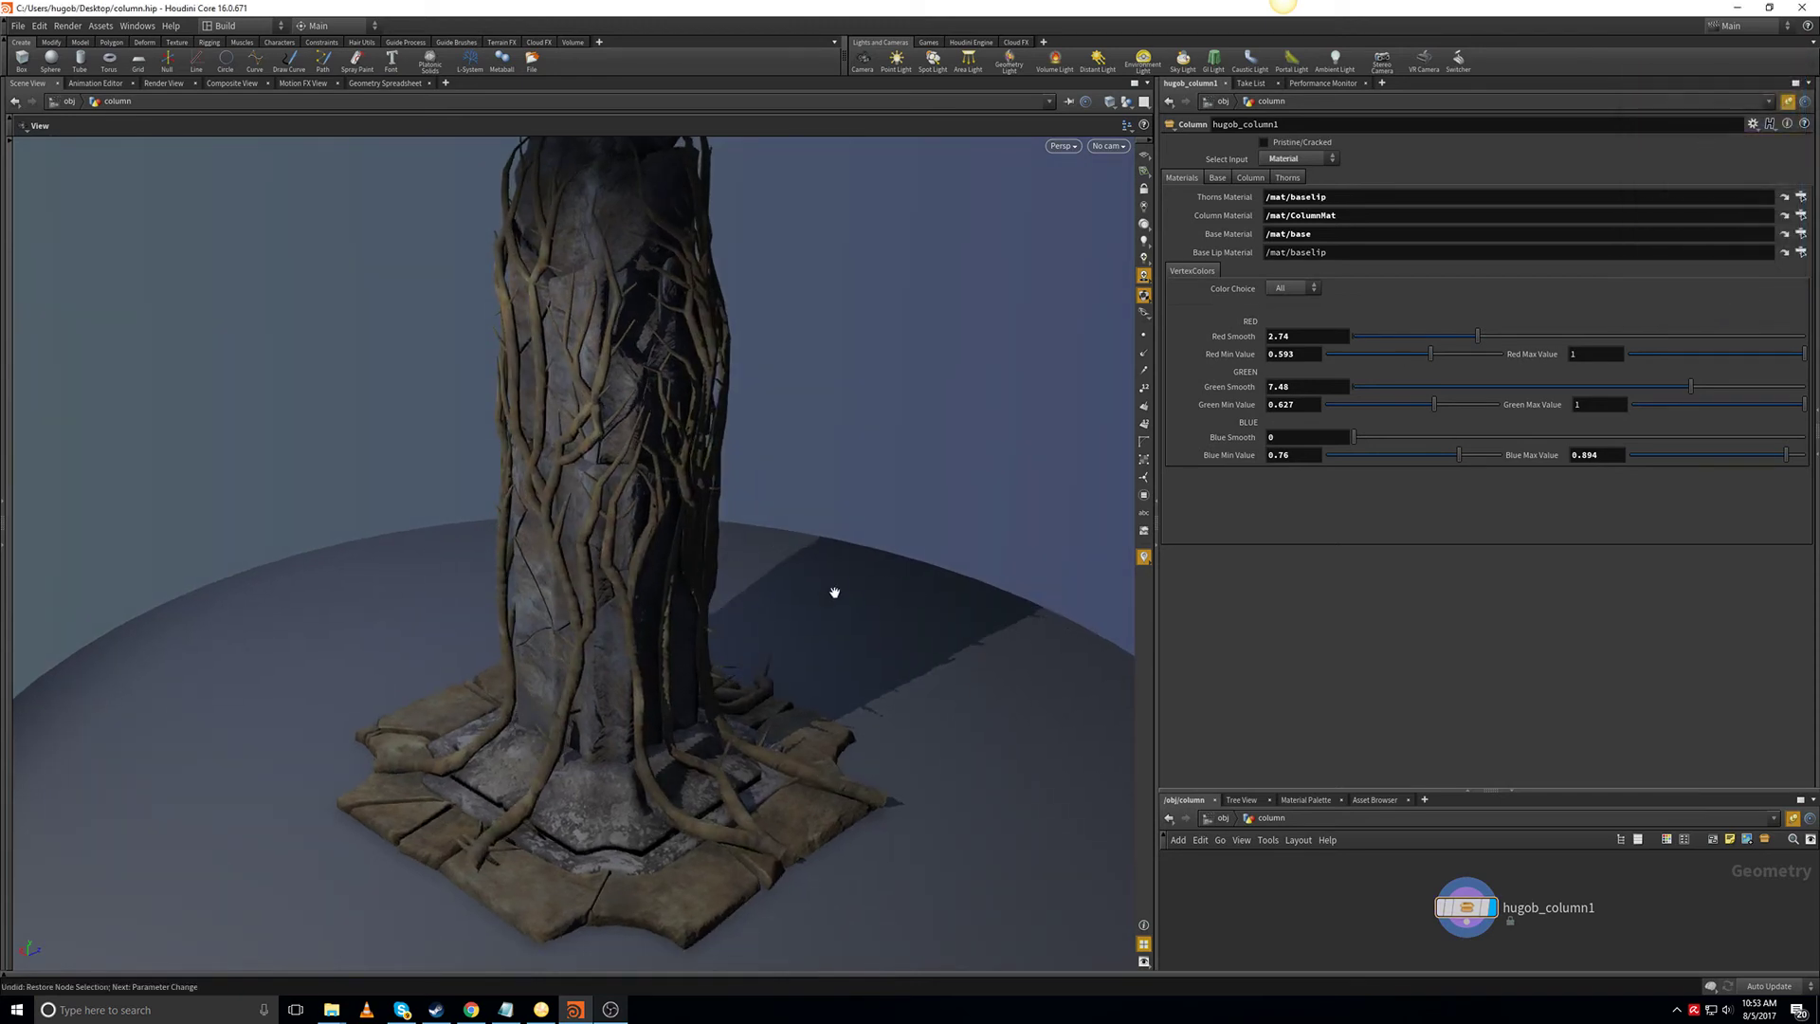
{"action": "key", "text": "ctrl+z"}
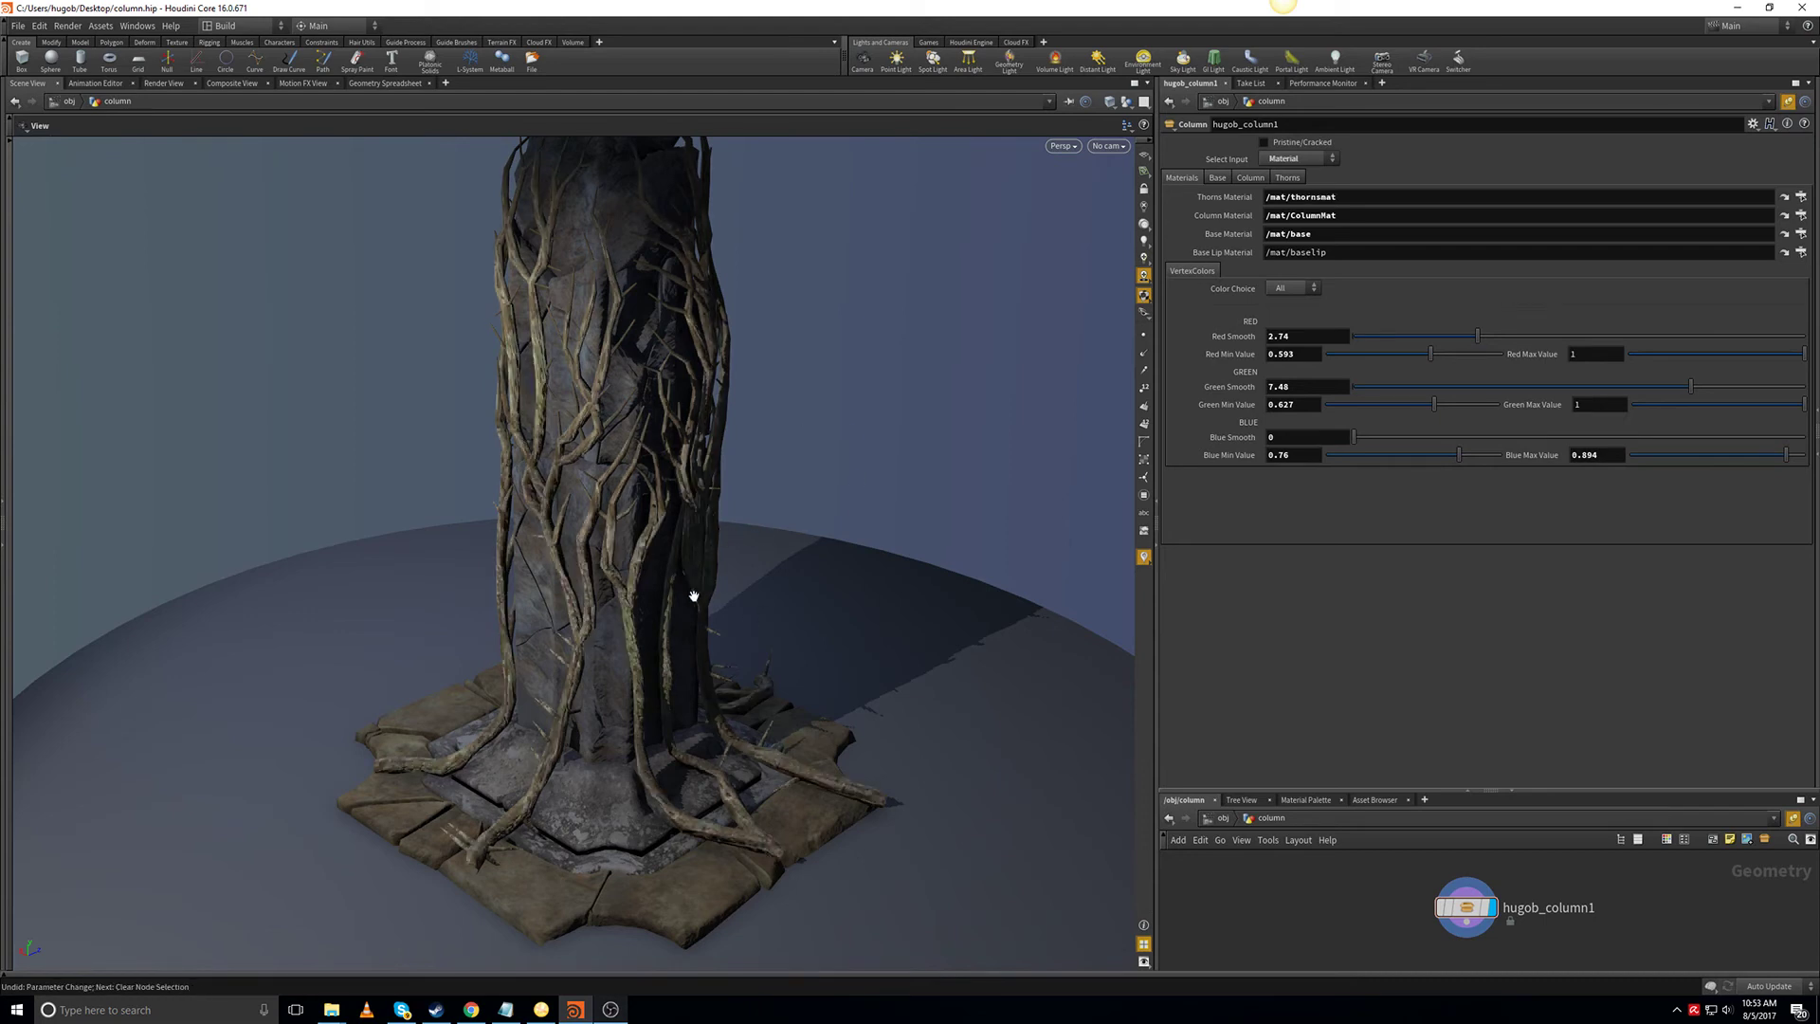
{"action": "left_click_drag", "start_coordinate": [823, 514], "coordinate": [821, 512]}
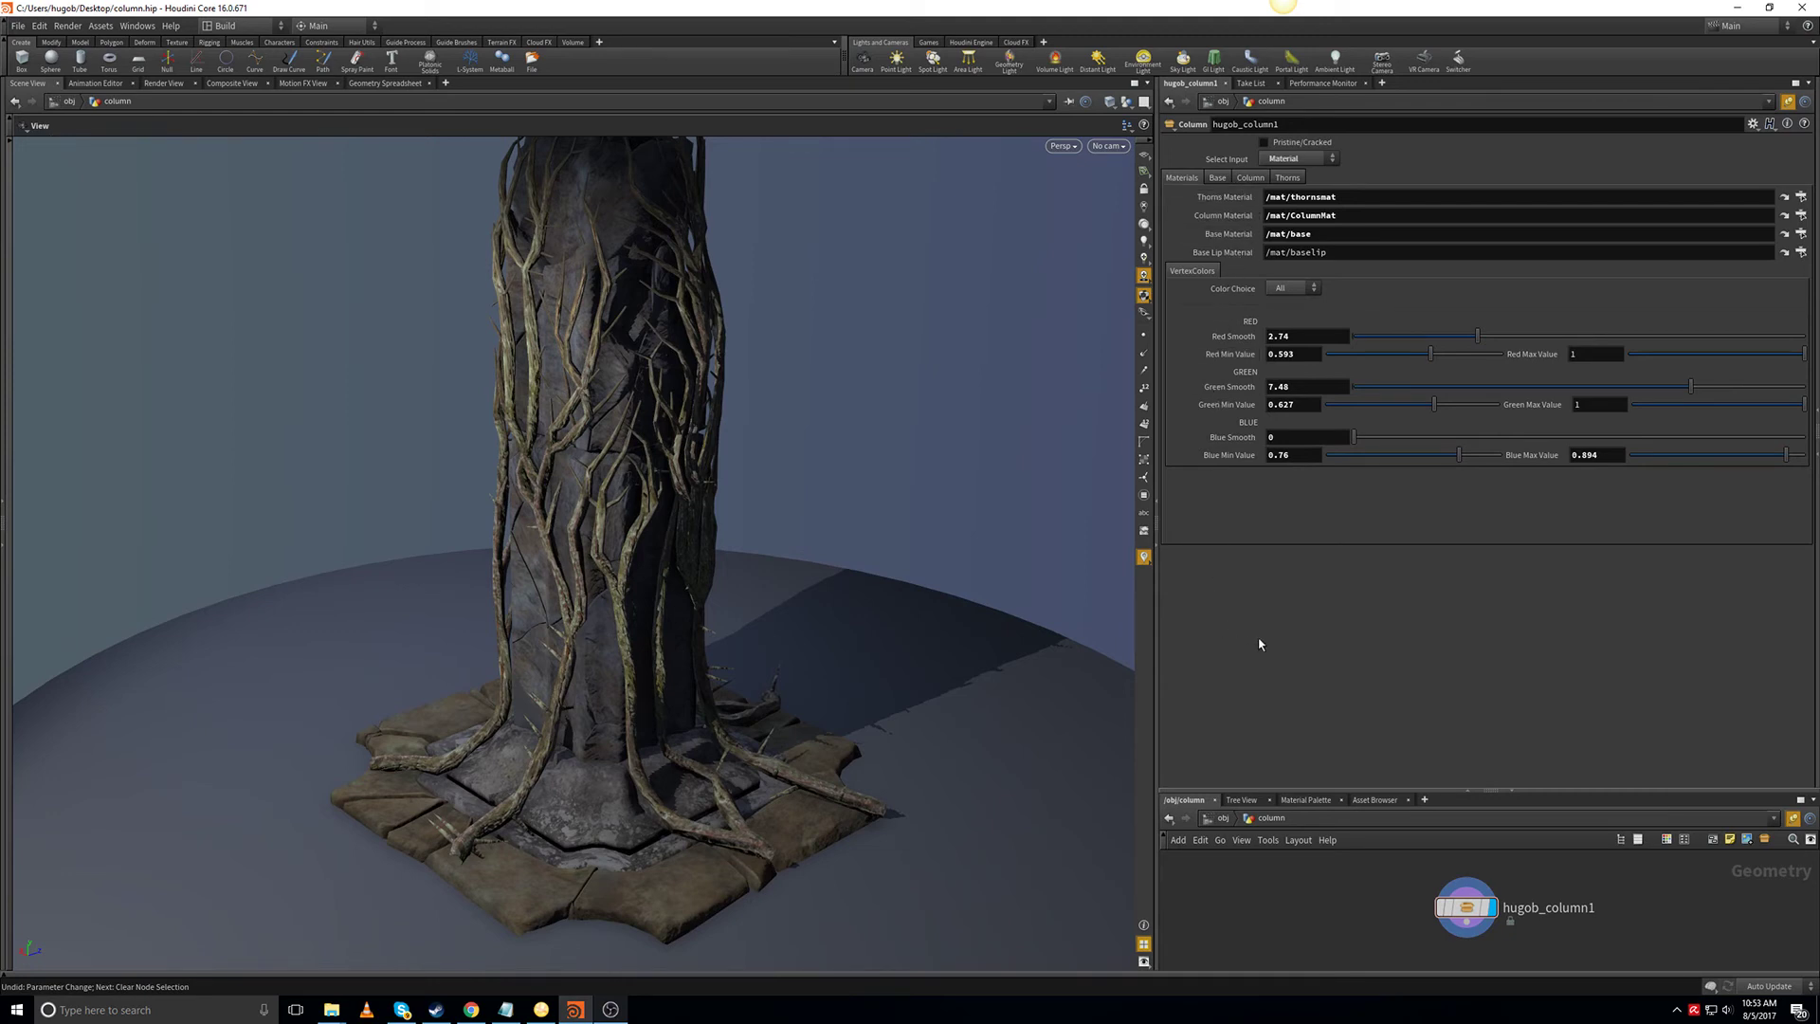
{"action": "left_click_drag", "start_coordinate": [808, 548], "coordinate": [817, 606]}
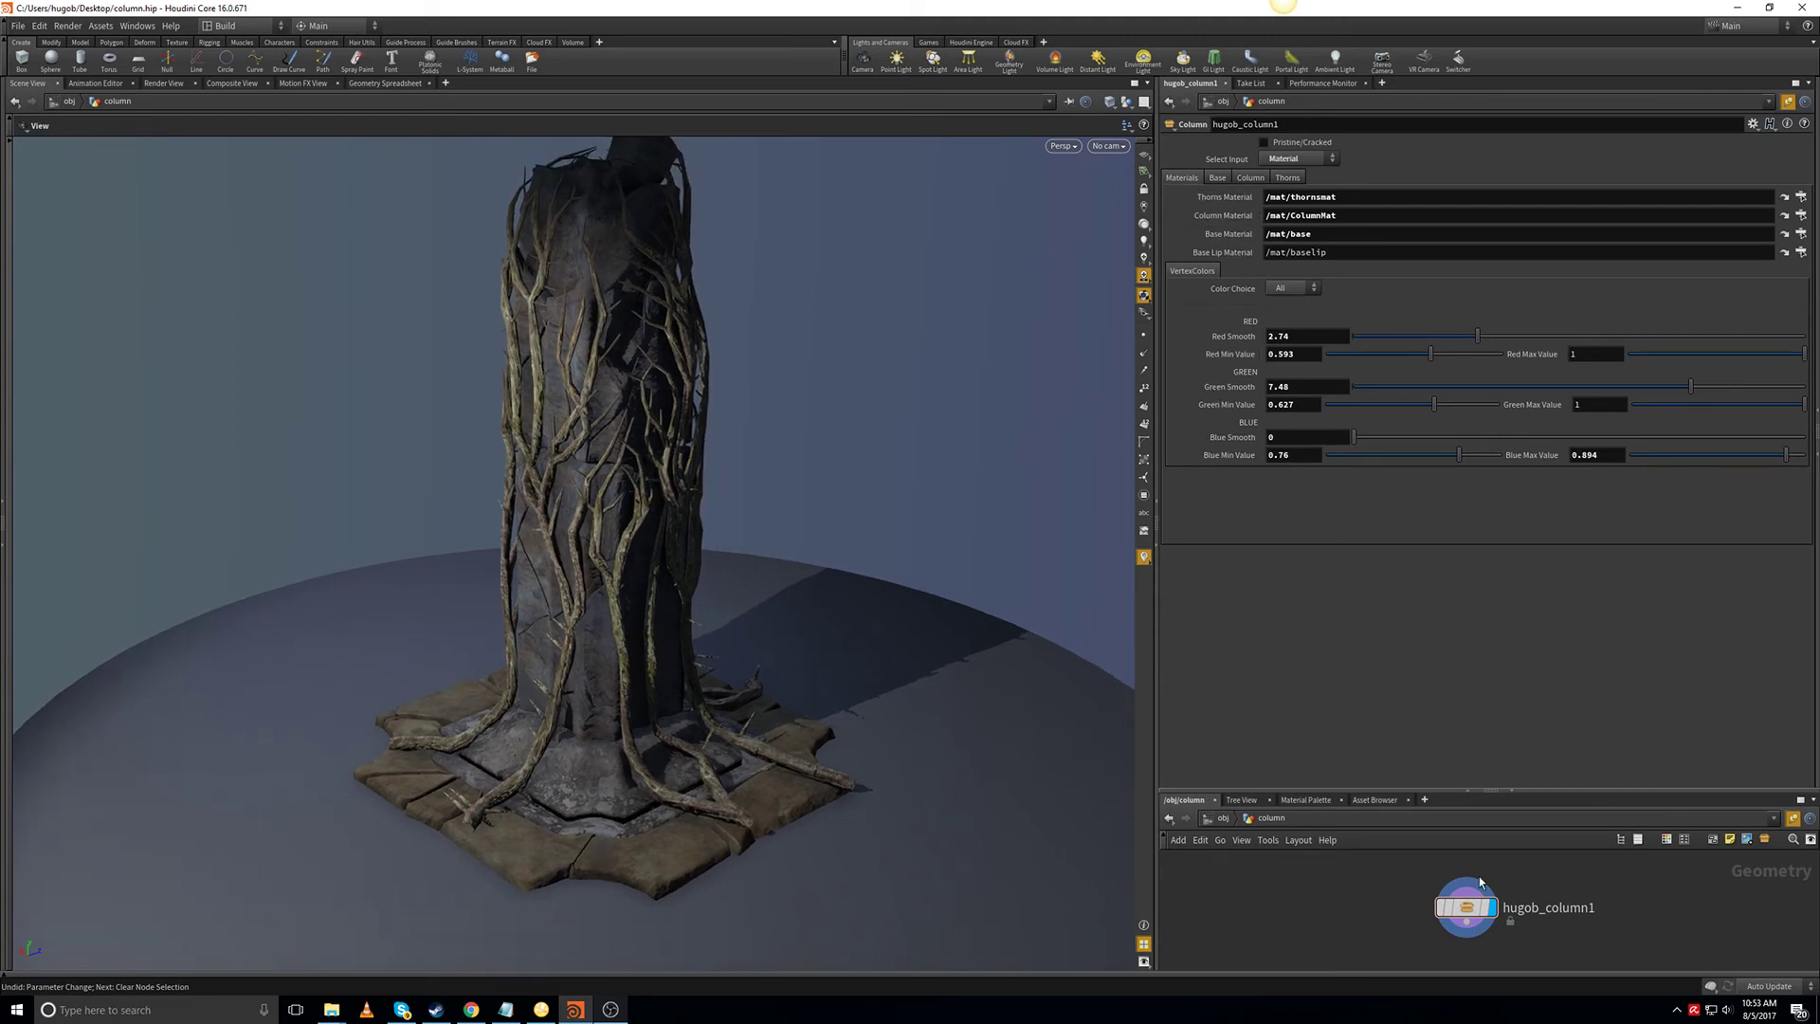
{"action": "left_click_drag", "start_coordinate": [1468, 910], "coordinate": [1407, 905]}
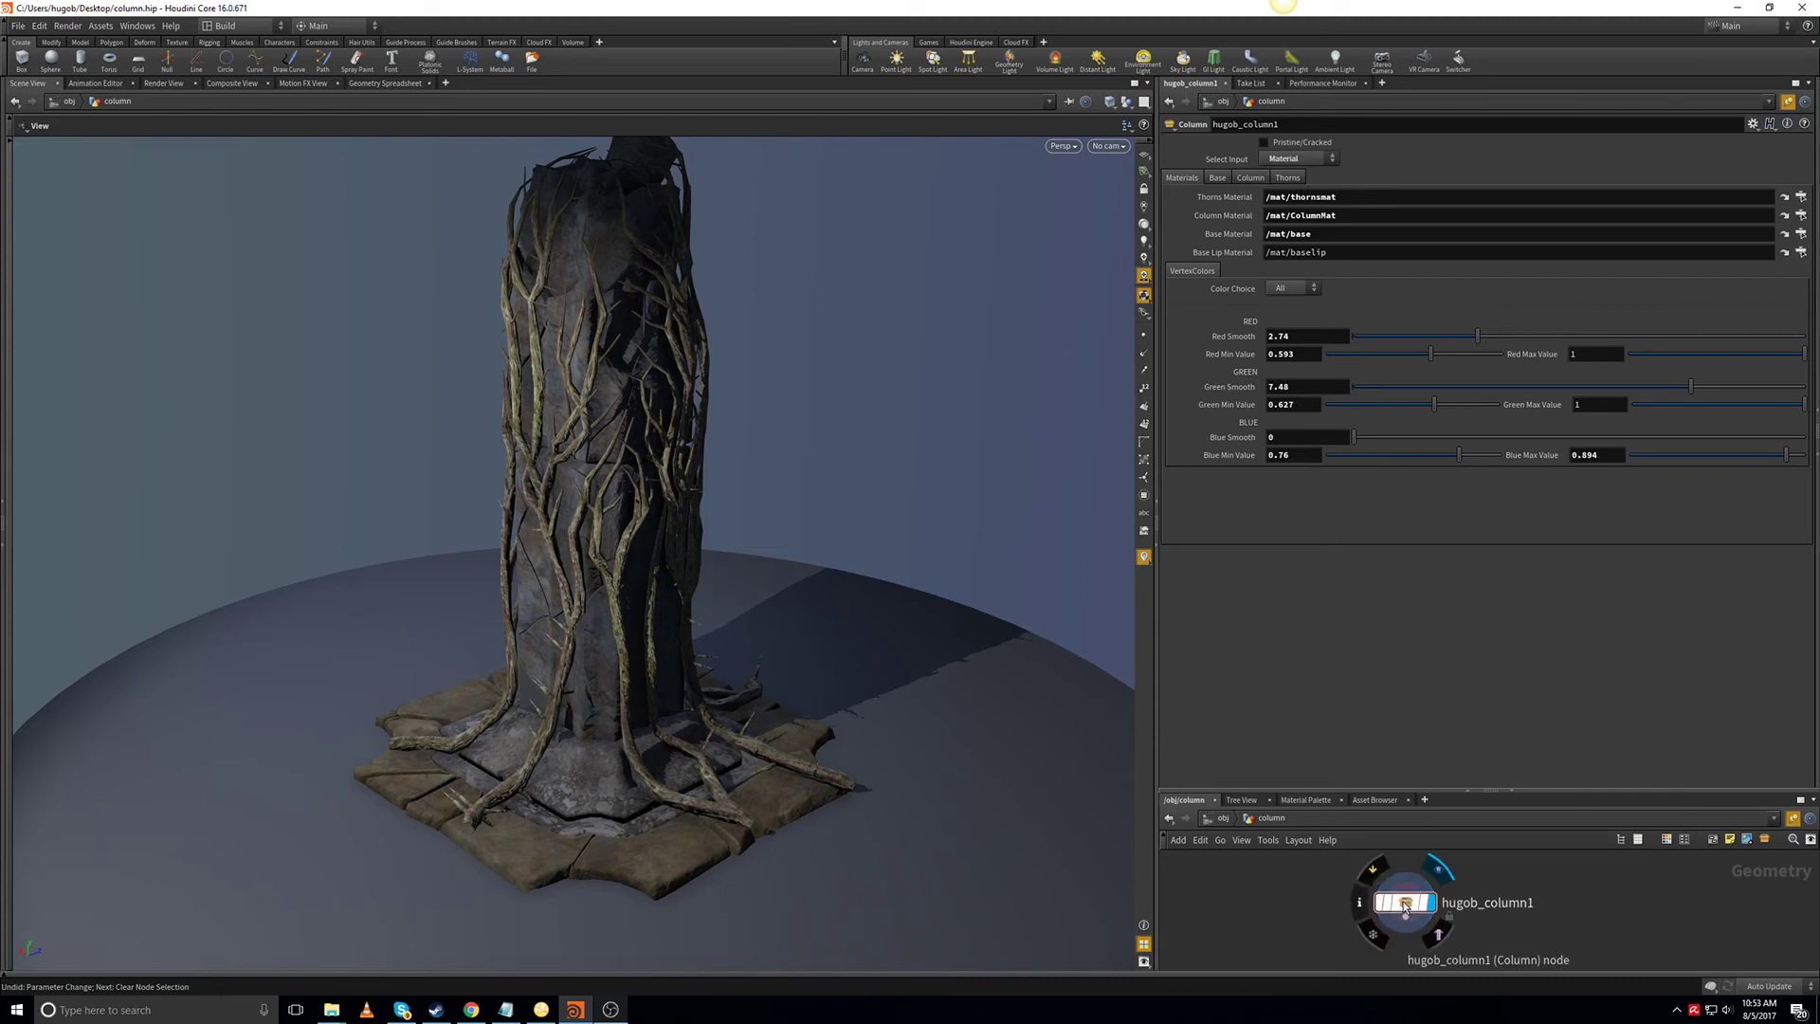
{"action": "mouse_move", "coordinate": [1405, 903]}
{"action": "left_click_drag", "start_coordinate": [1402, 900], "coordinate": [1434, 885]}
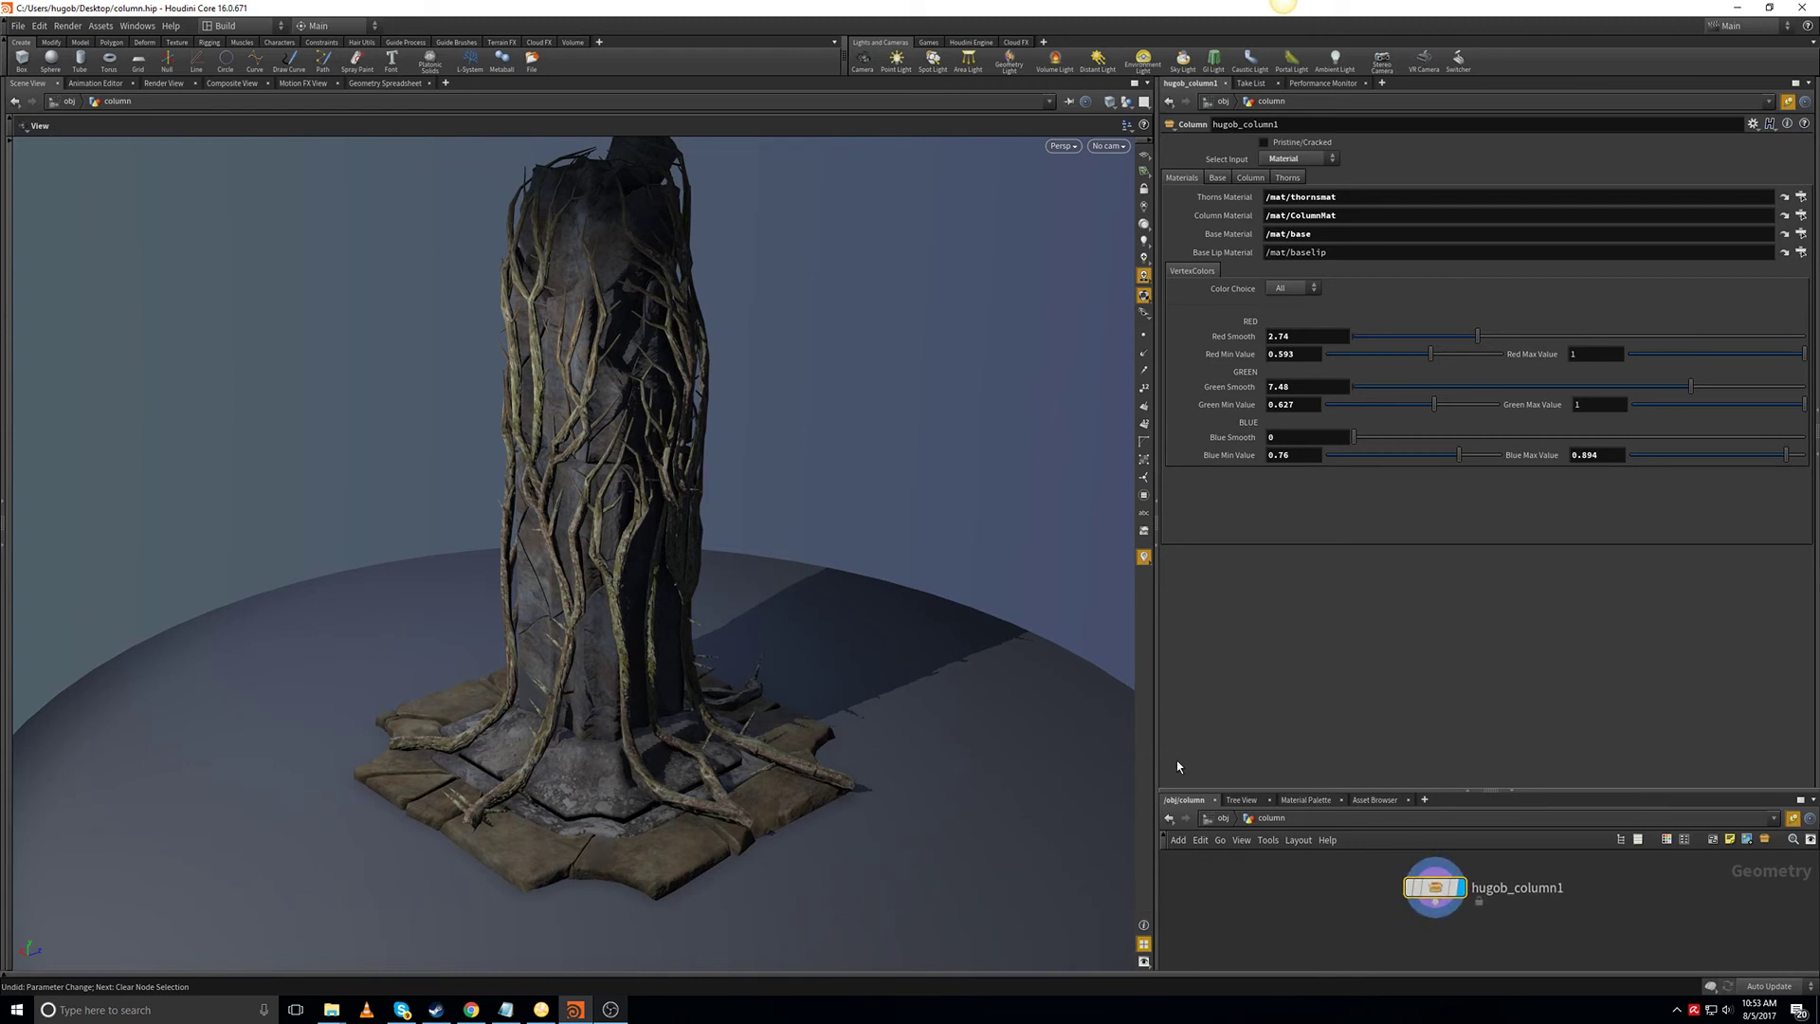
{"action": "right_click_drag", "start_coordinate": [965, 517], "coordinate": [942, 524]}
{"action": "left_click_drag", "start_coordinate": [942, 524], "coordinate": [937, 539]}
{"action": "right_click_drag", "start_coordinate": [916, 581], "coordinate": [912, 530]}
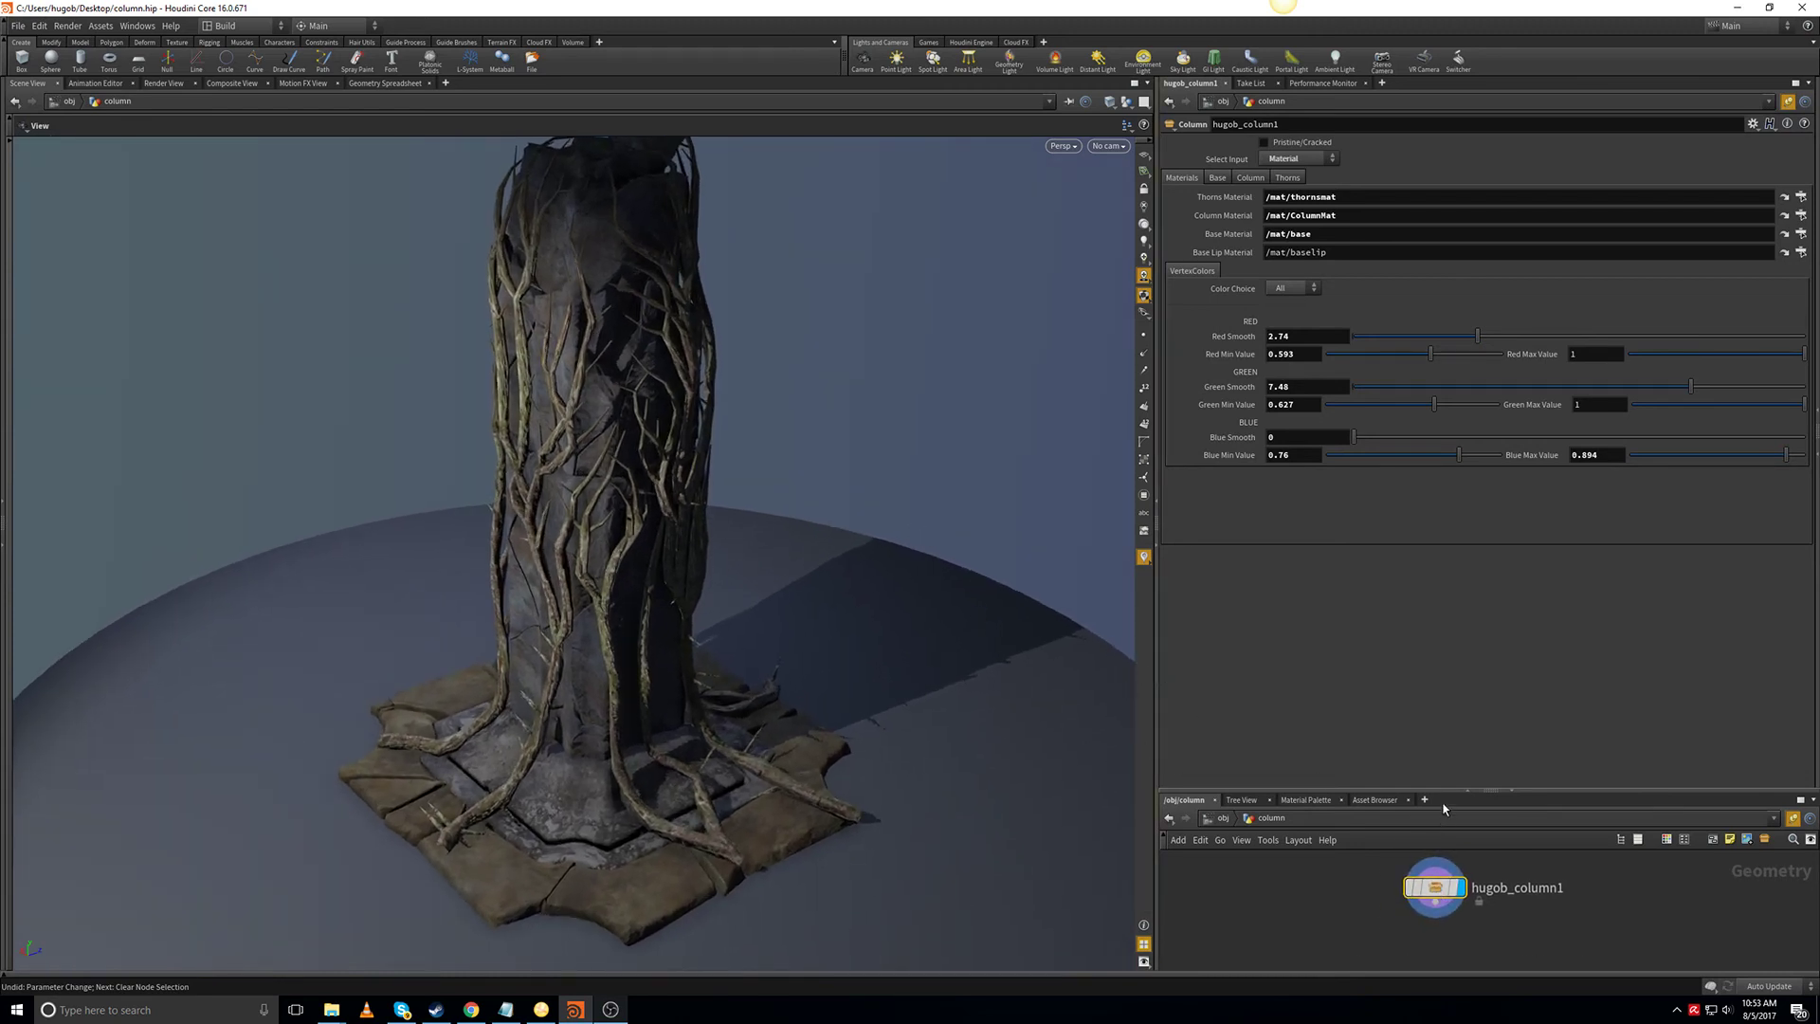
Duplicate the column geometry at the object level and place the copy's node beside the original, enlarging the network view.
{"action": "left_click_drag", "start_coordinate": [1486, 794], "coordinate": [1374, 601]}
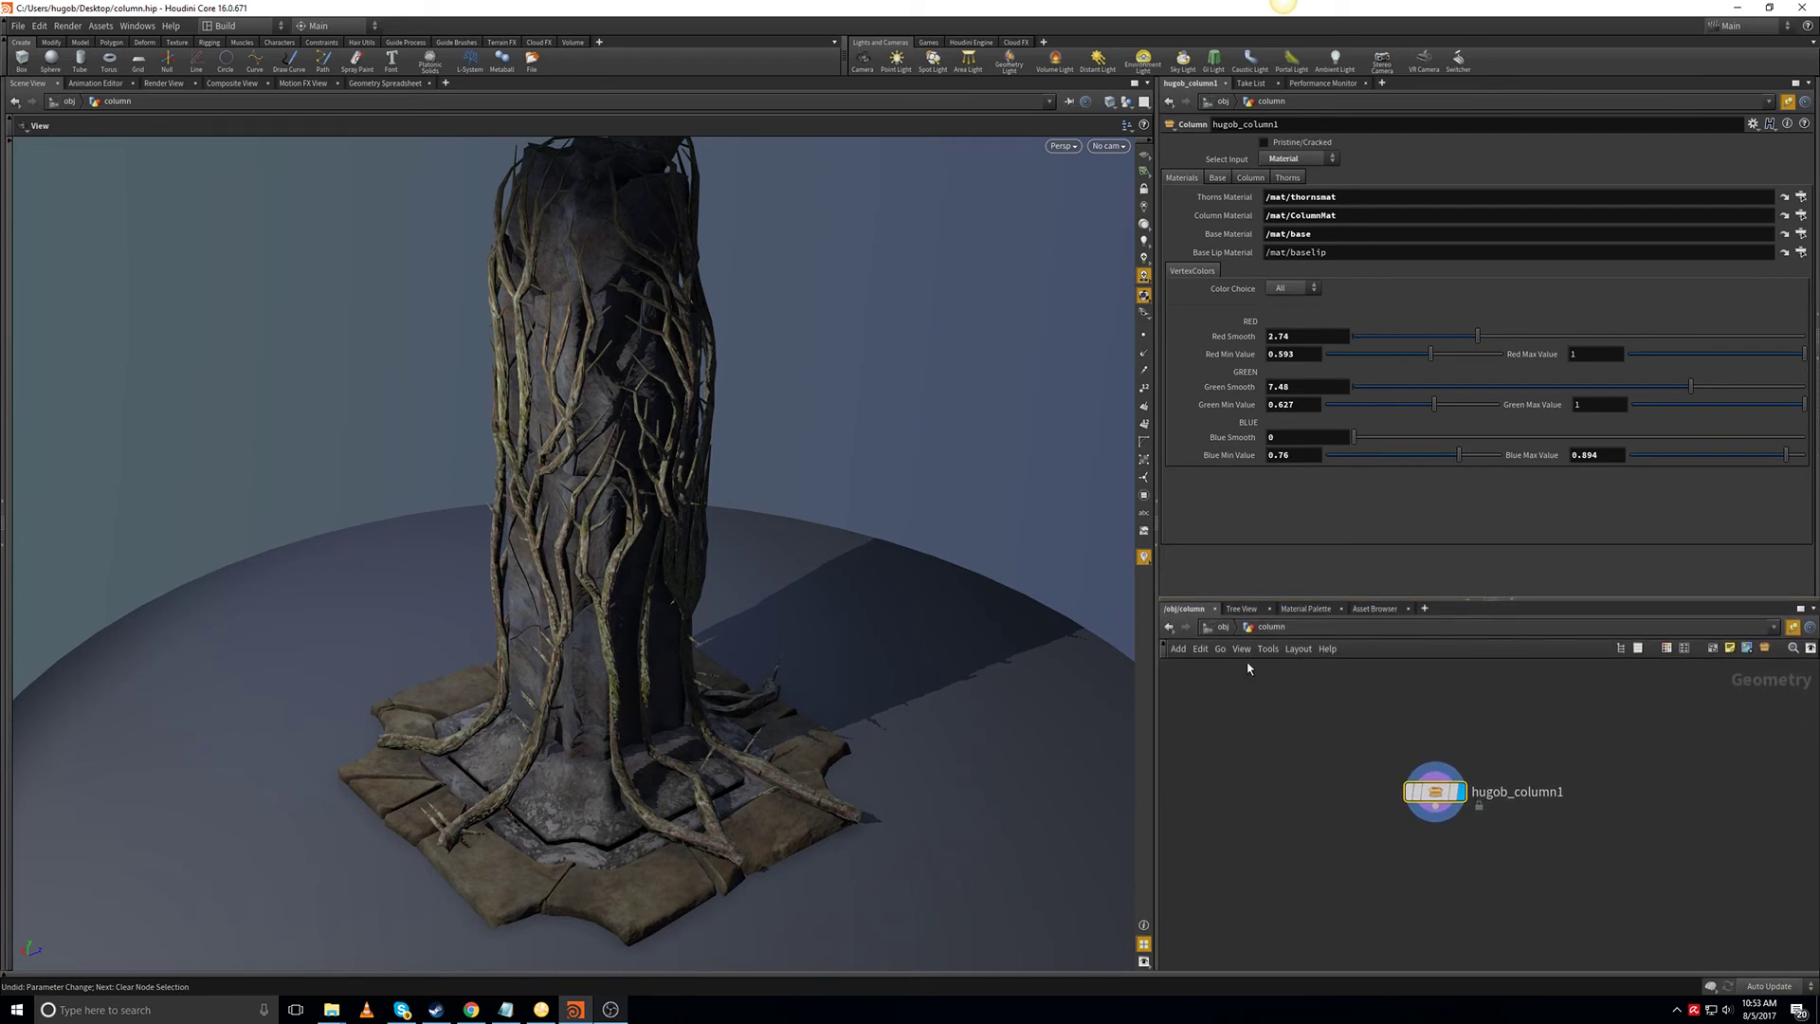
{"action": "left_click", "coordinate": [1222, 629]}
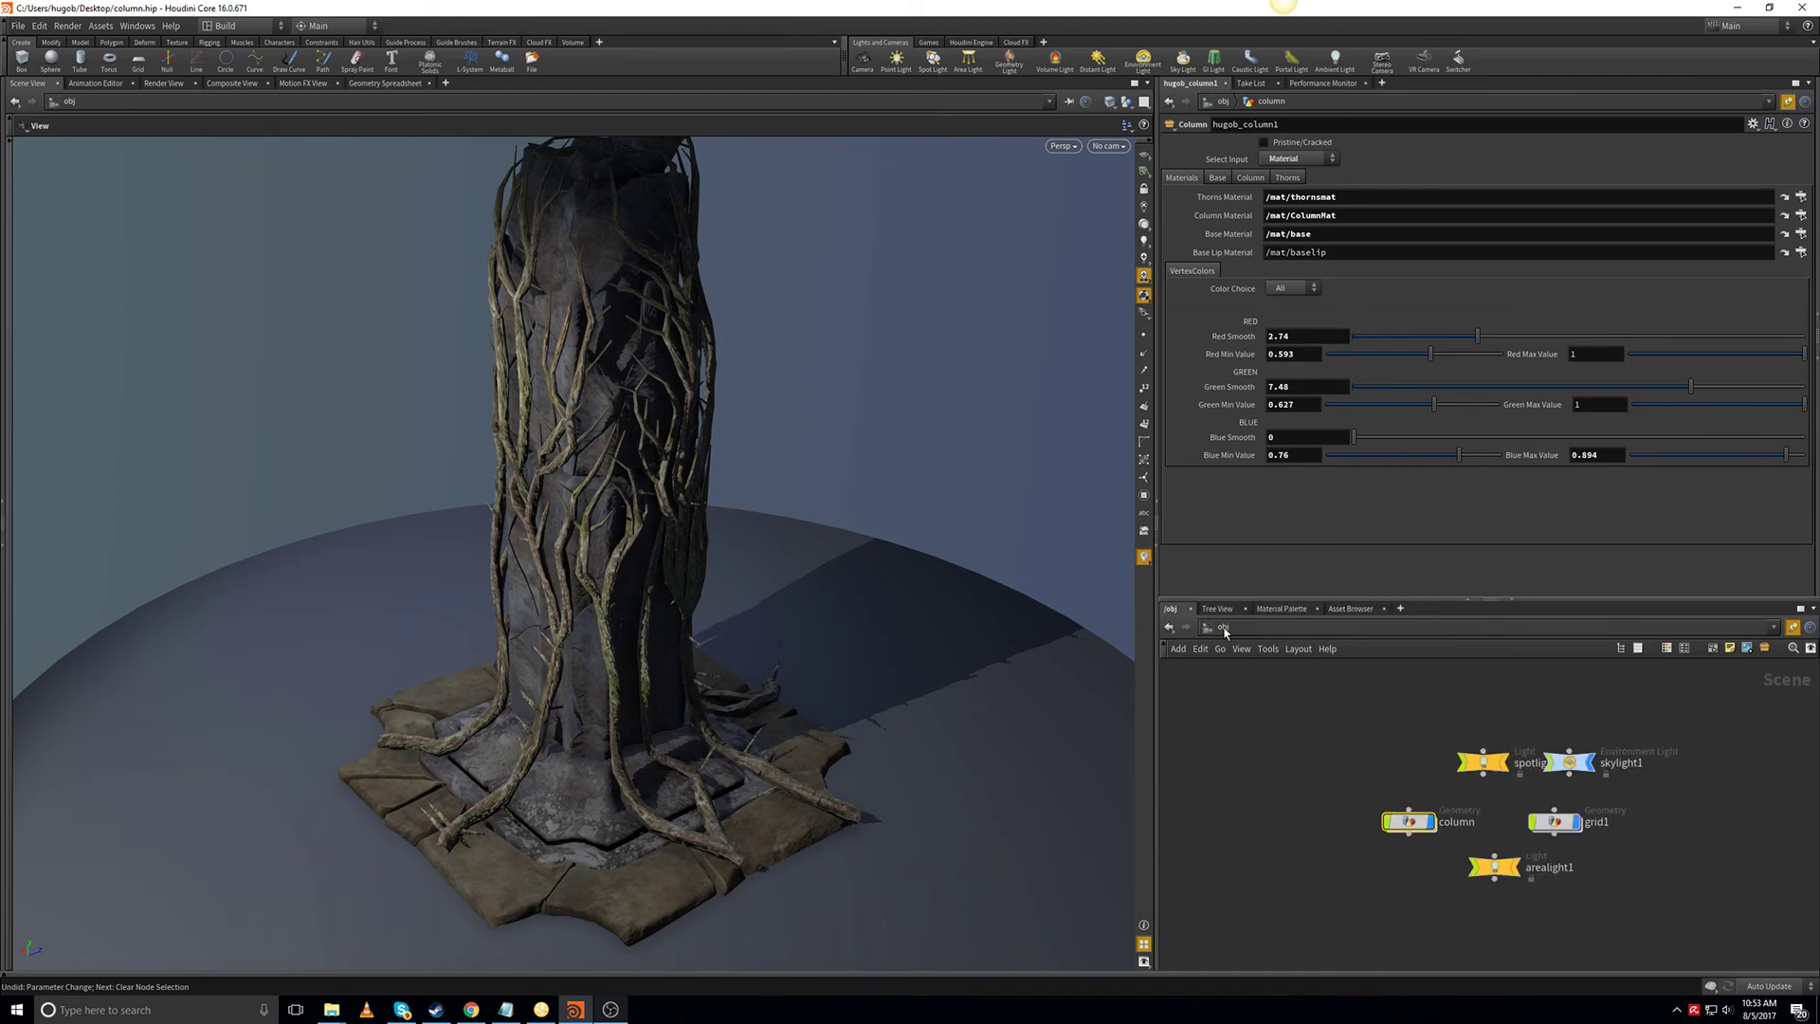
{"action": "middle_click_drag", "start_coordinate": [1360, 771], "coordinate": [1399, 760]}
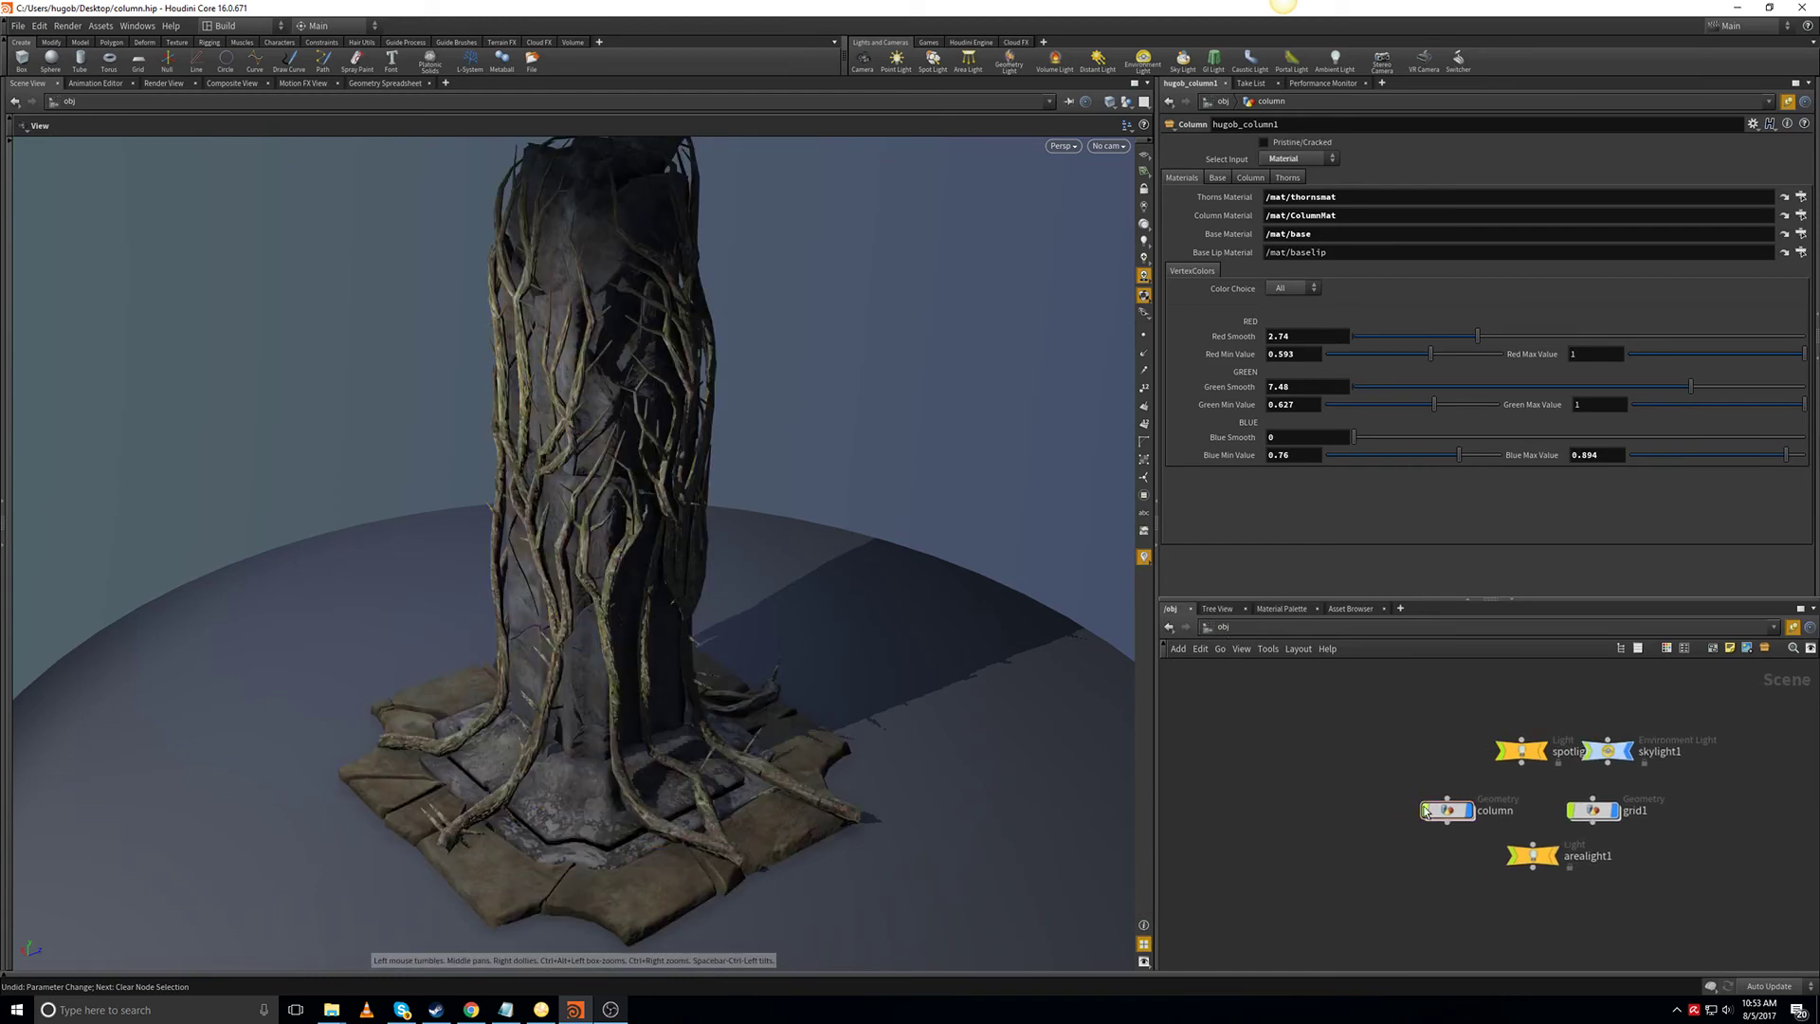
{"action": "left_click_drag", "start_coordinate": [1450, 814], "coordinate": [1223, 796]}
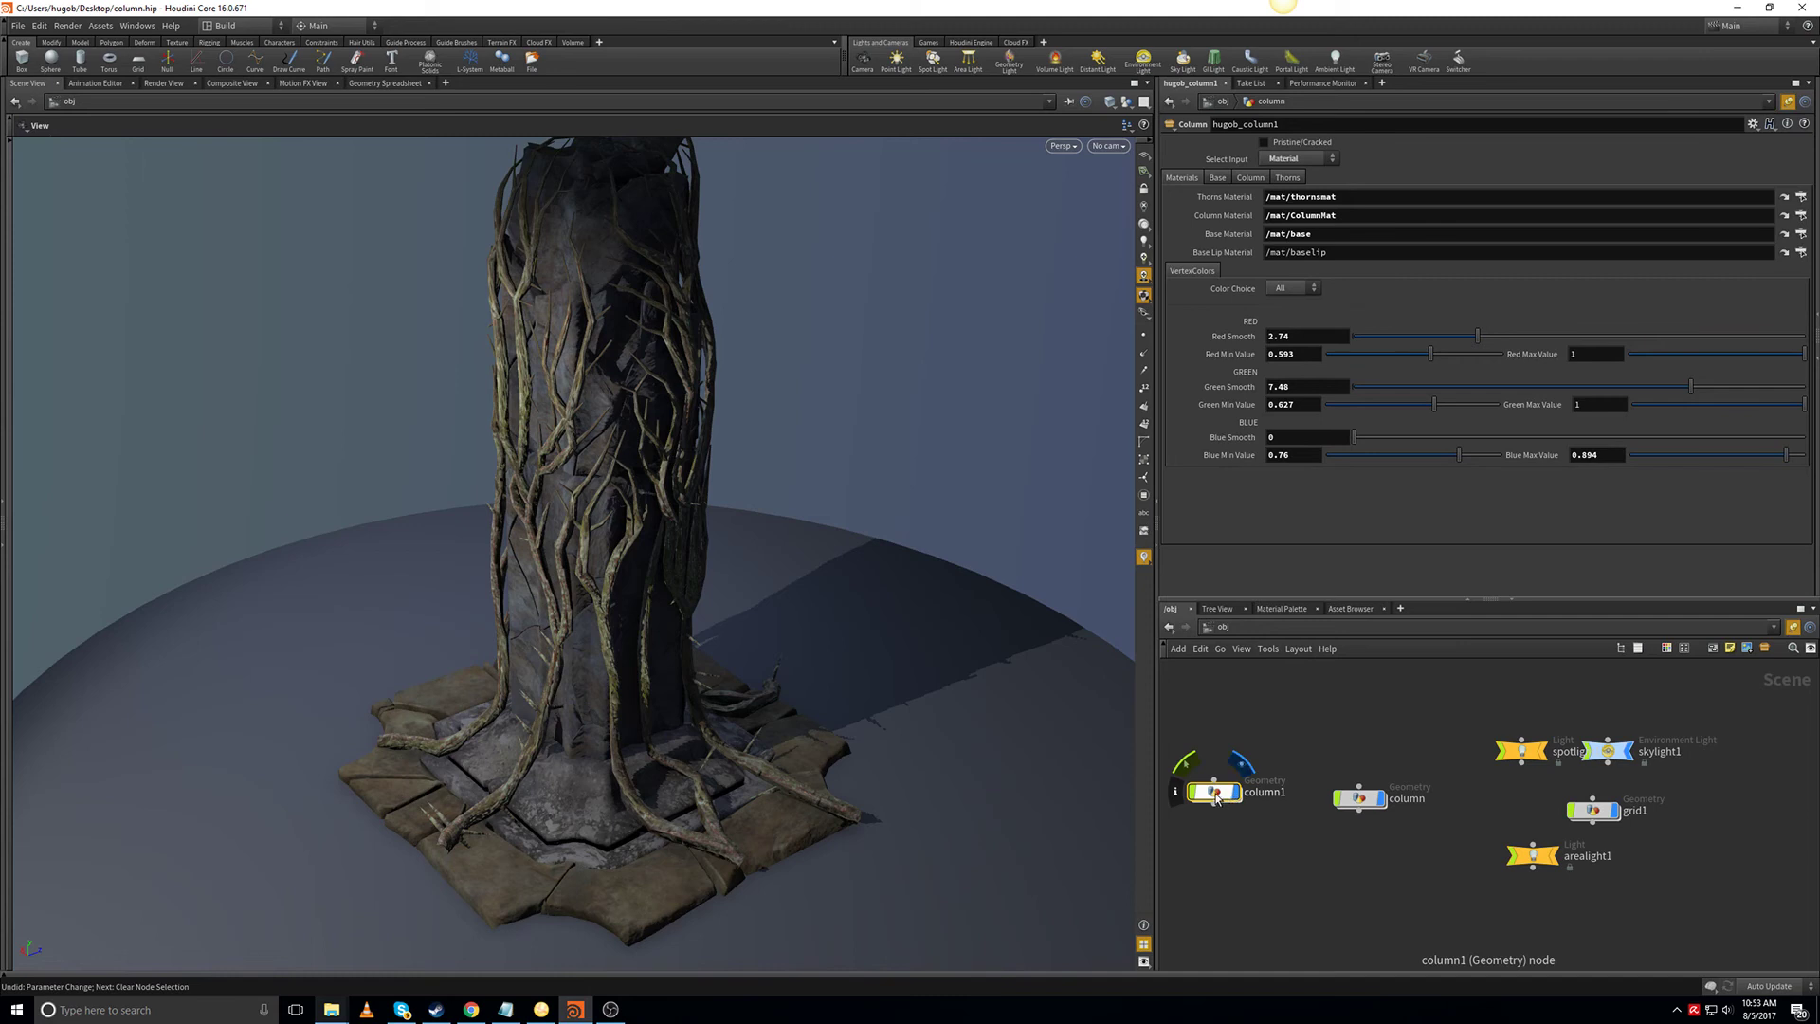
{"action": "left_click_drag", "start_coordinate": [1215, 792], "coordinate": [1231, 799]}
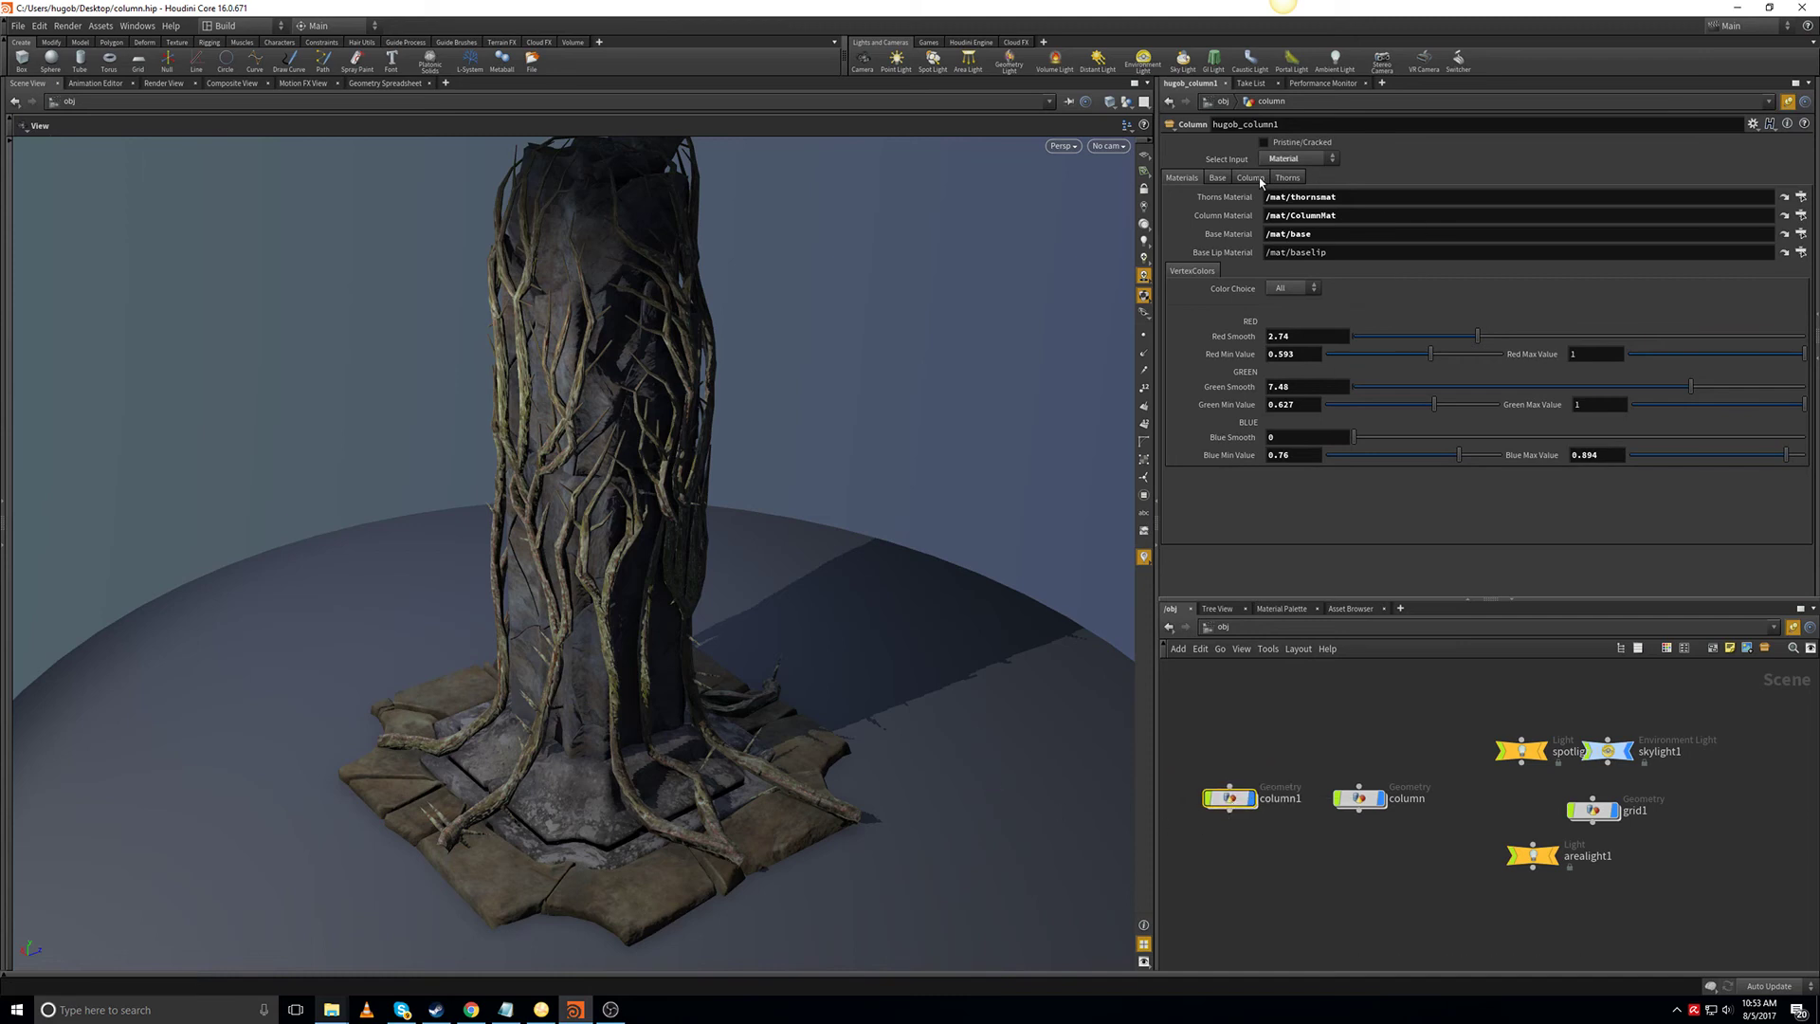
Translate the duplicate column by -5 in X, and increase the offset to -10 to separate it from the original.
{"action": "left_click", "coordinate": [1788, 102]}
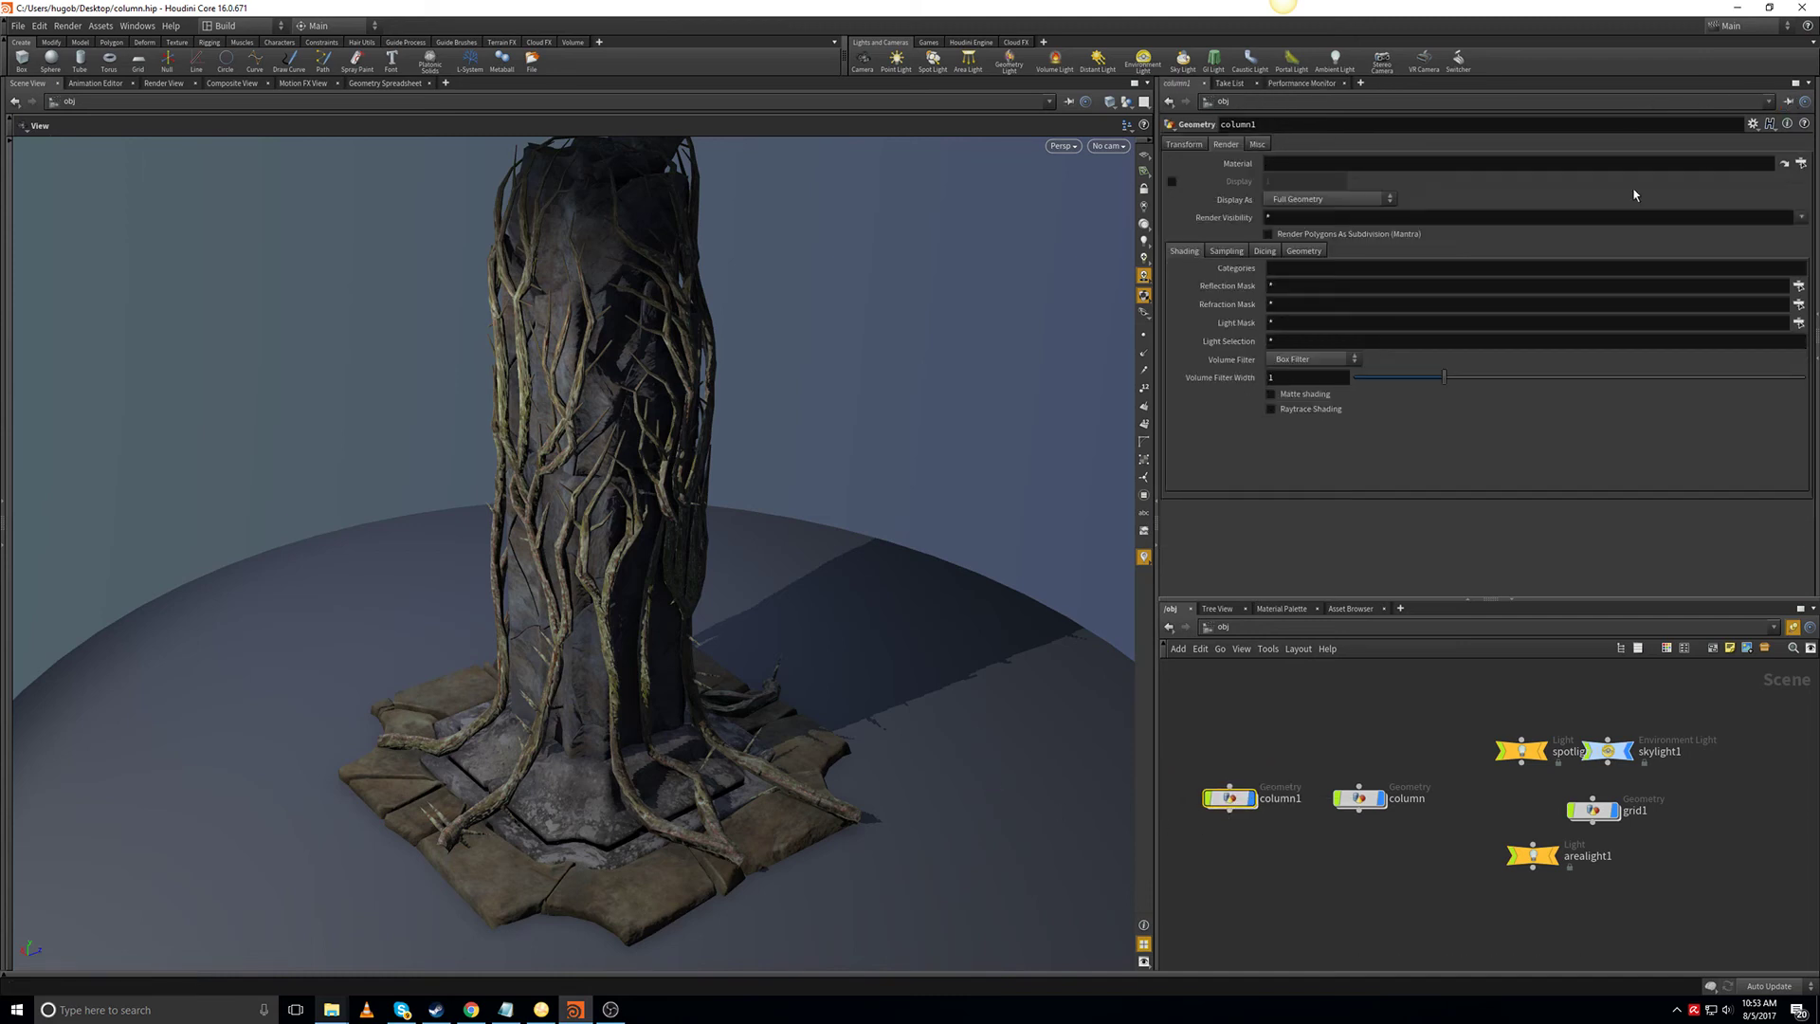
{"action": "left_click", "coordinate": [1196, 146]}
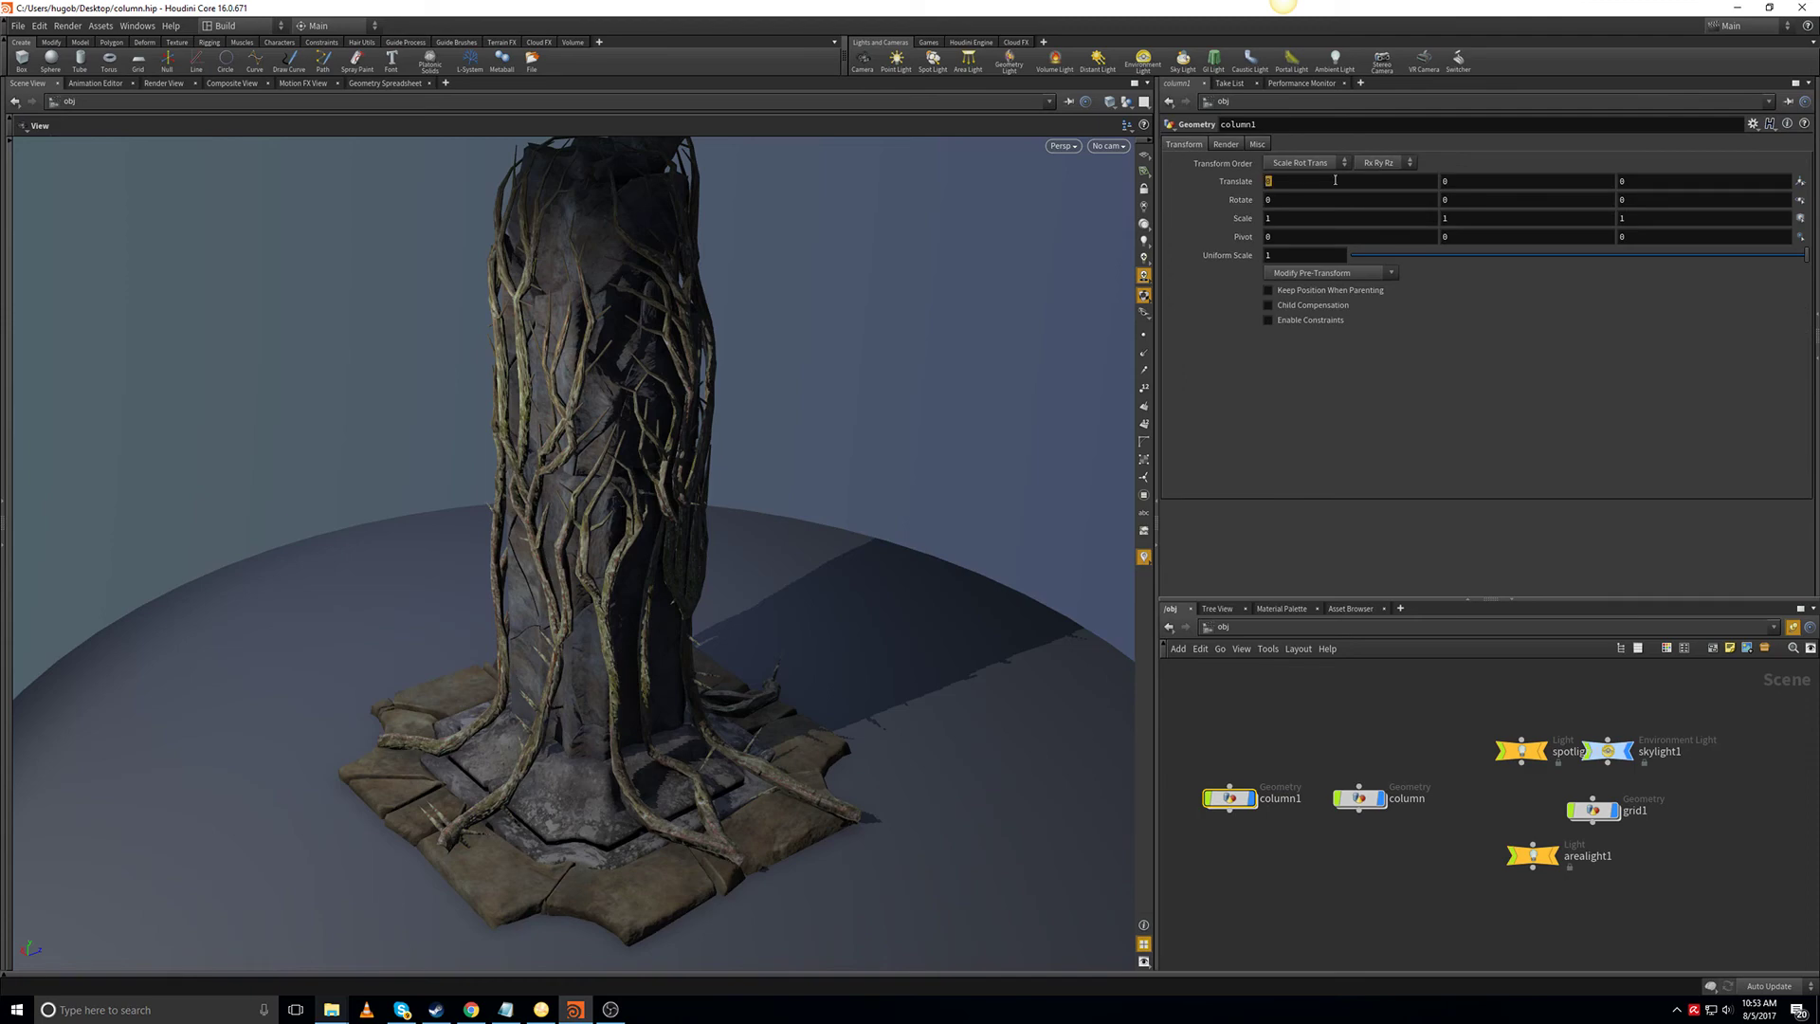
{"action": "key", "text": "Return"}
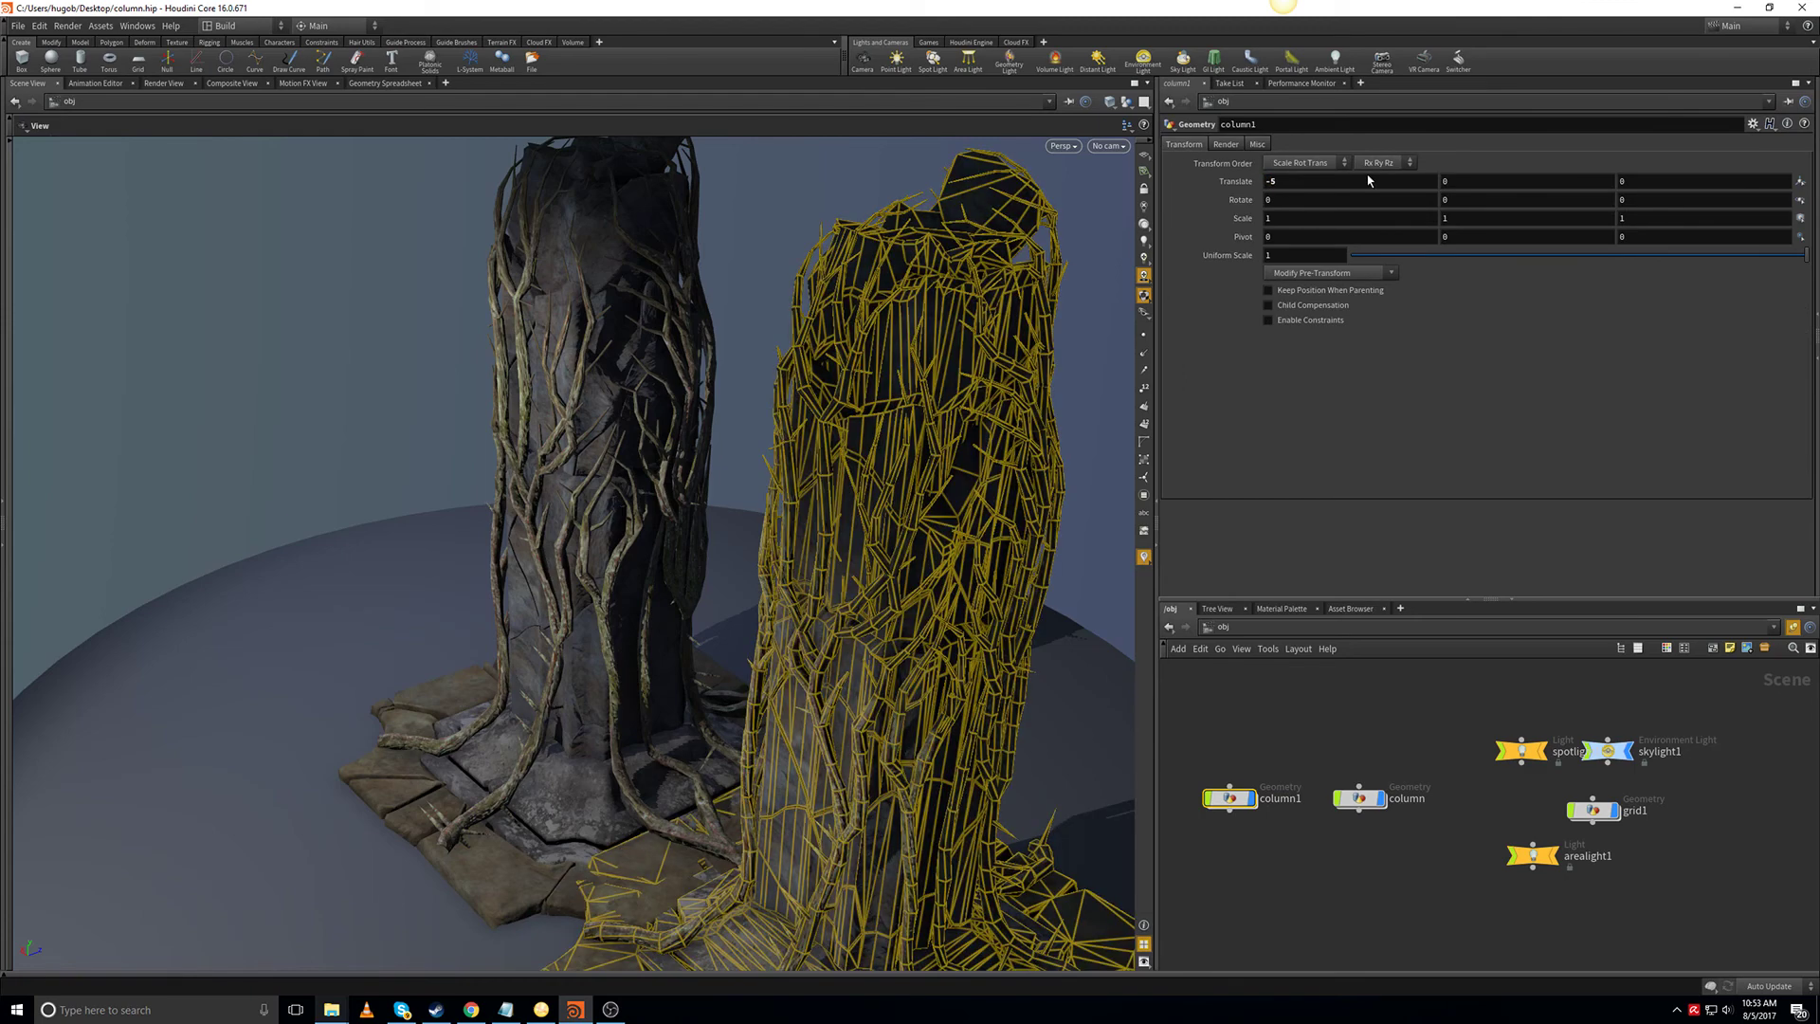
{"action": "left_click_drag", "start_coordinate": [843, 410], "coordinate": [1109, 459]}
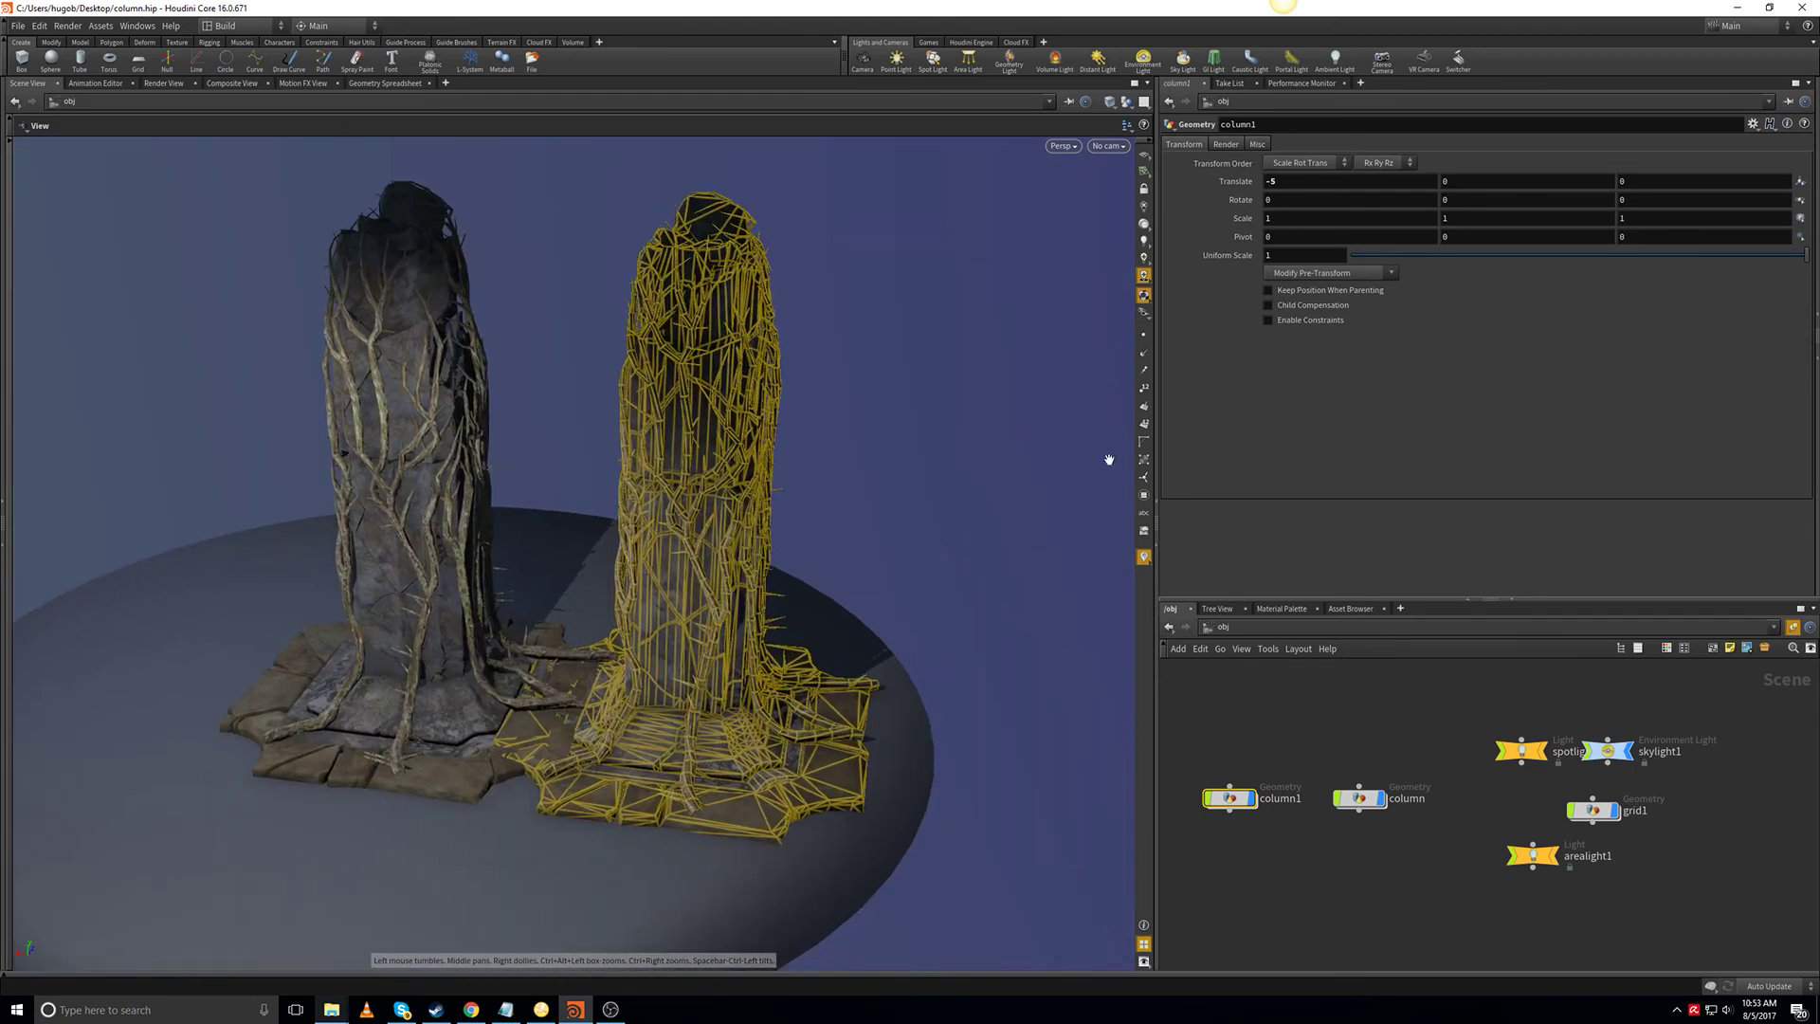
{"action": "left_click", "coordinate": [1302, 183]}
{"action": "type", "text": "-10"}
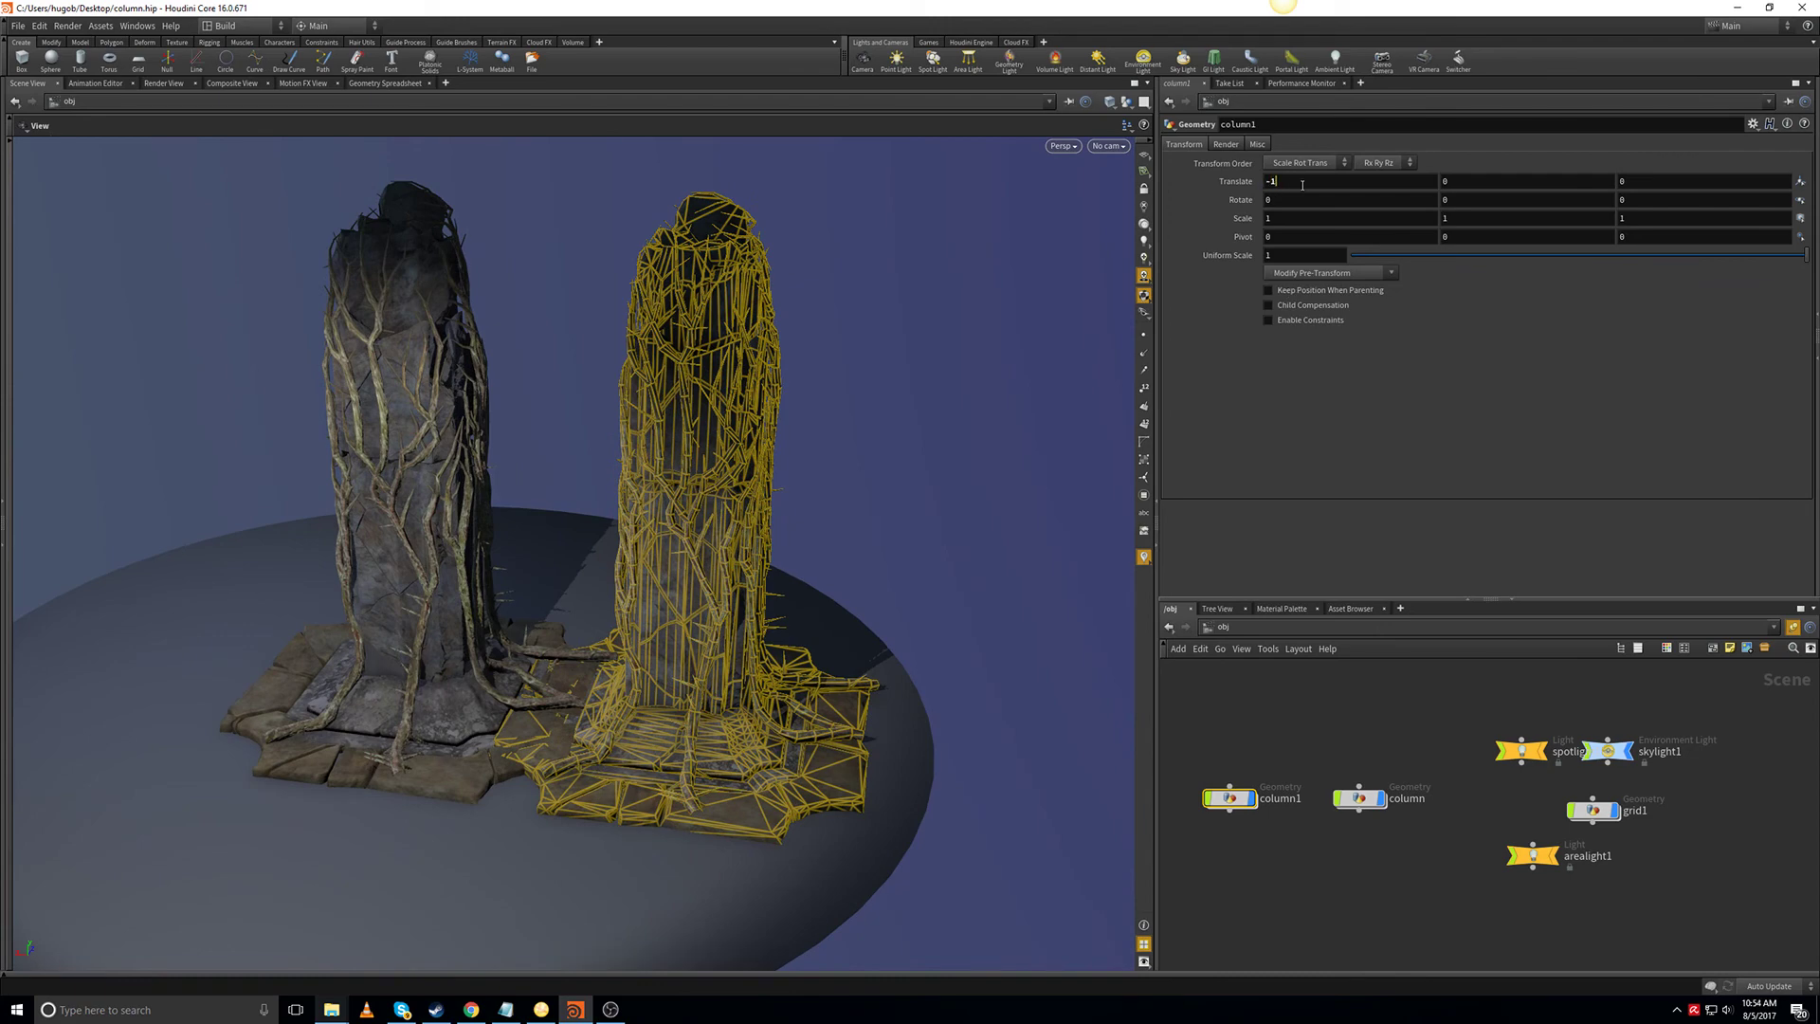
{"action": "key", "text": "Return"}
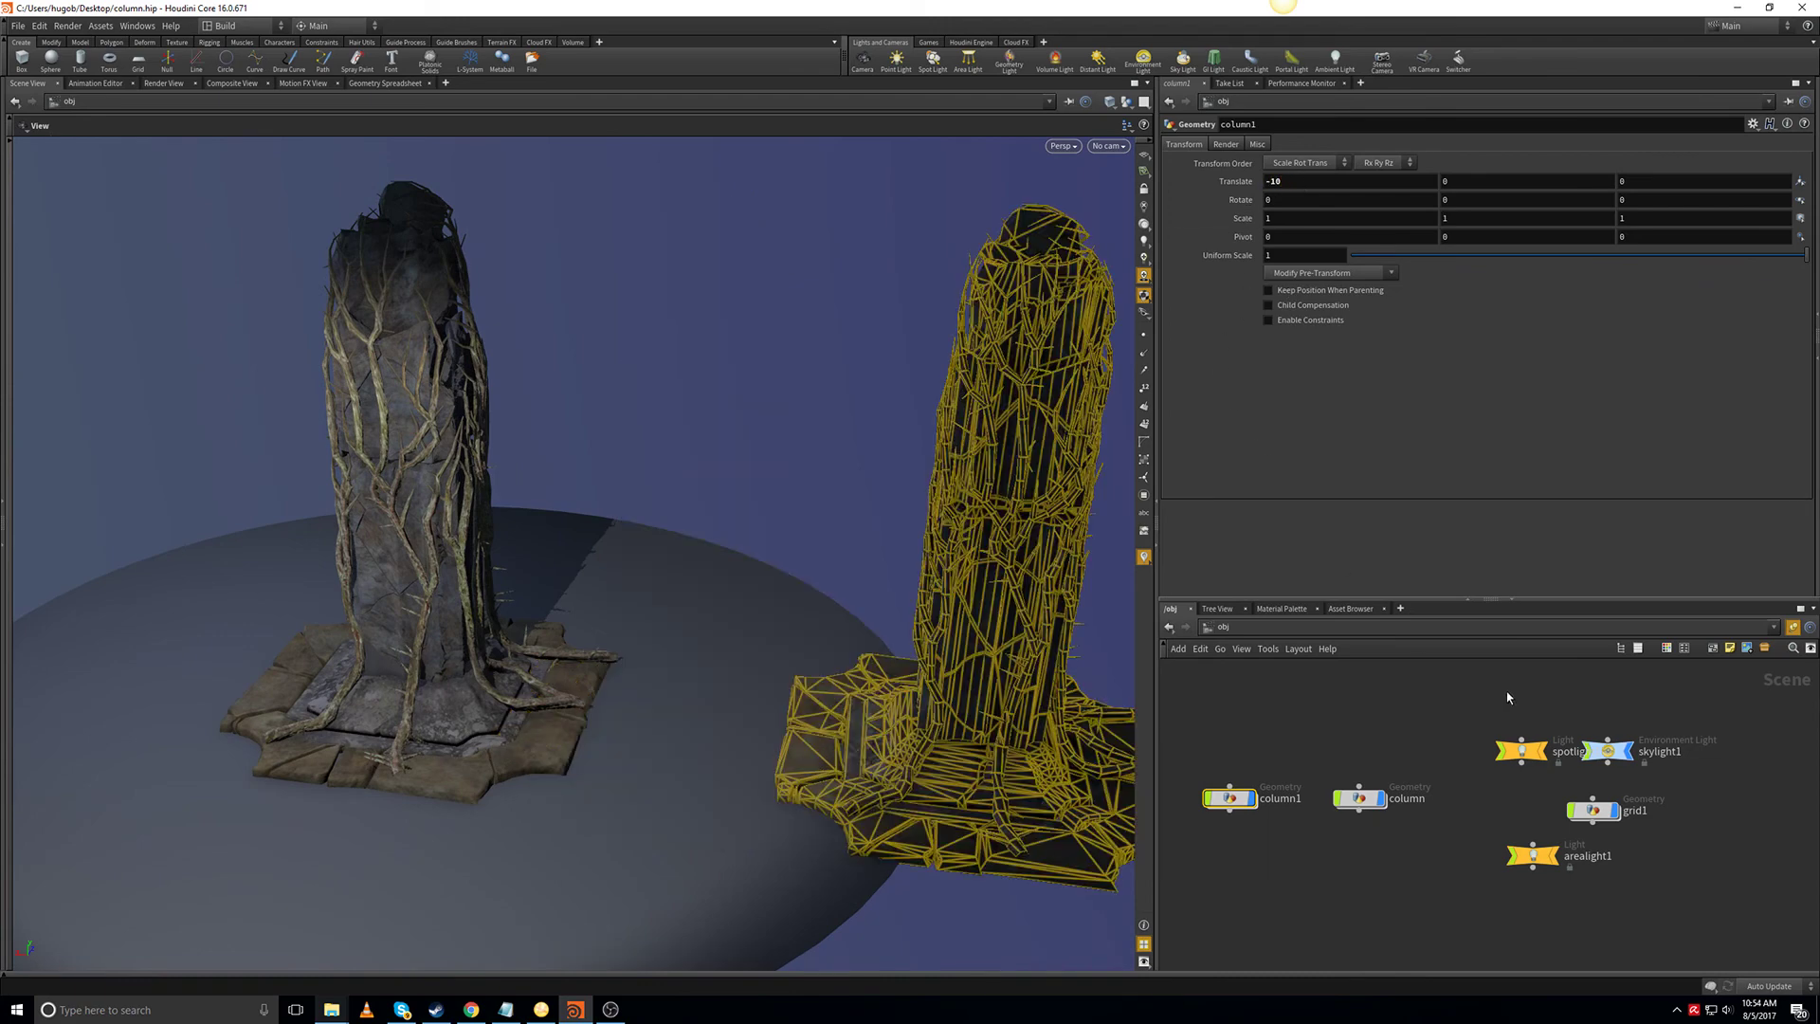
Hide the ground grid and switch the viewport lighting to headlight only for viewing both columns.
{"action": "left_click", "coordinate": [1612, 810]}
{"action": "left_click_drag", "start_coordinate": [671, 569], "coordinate": [585, 496]}
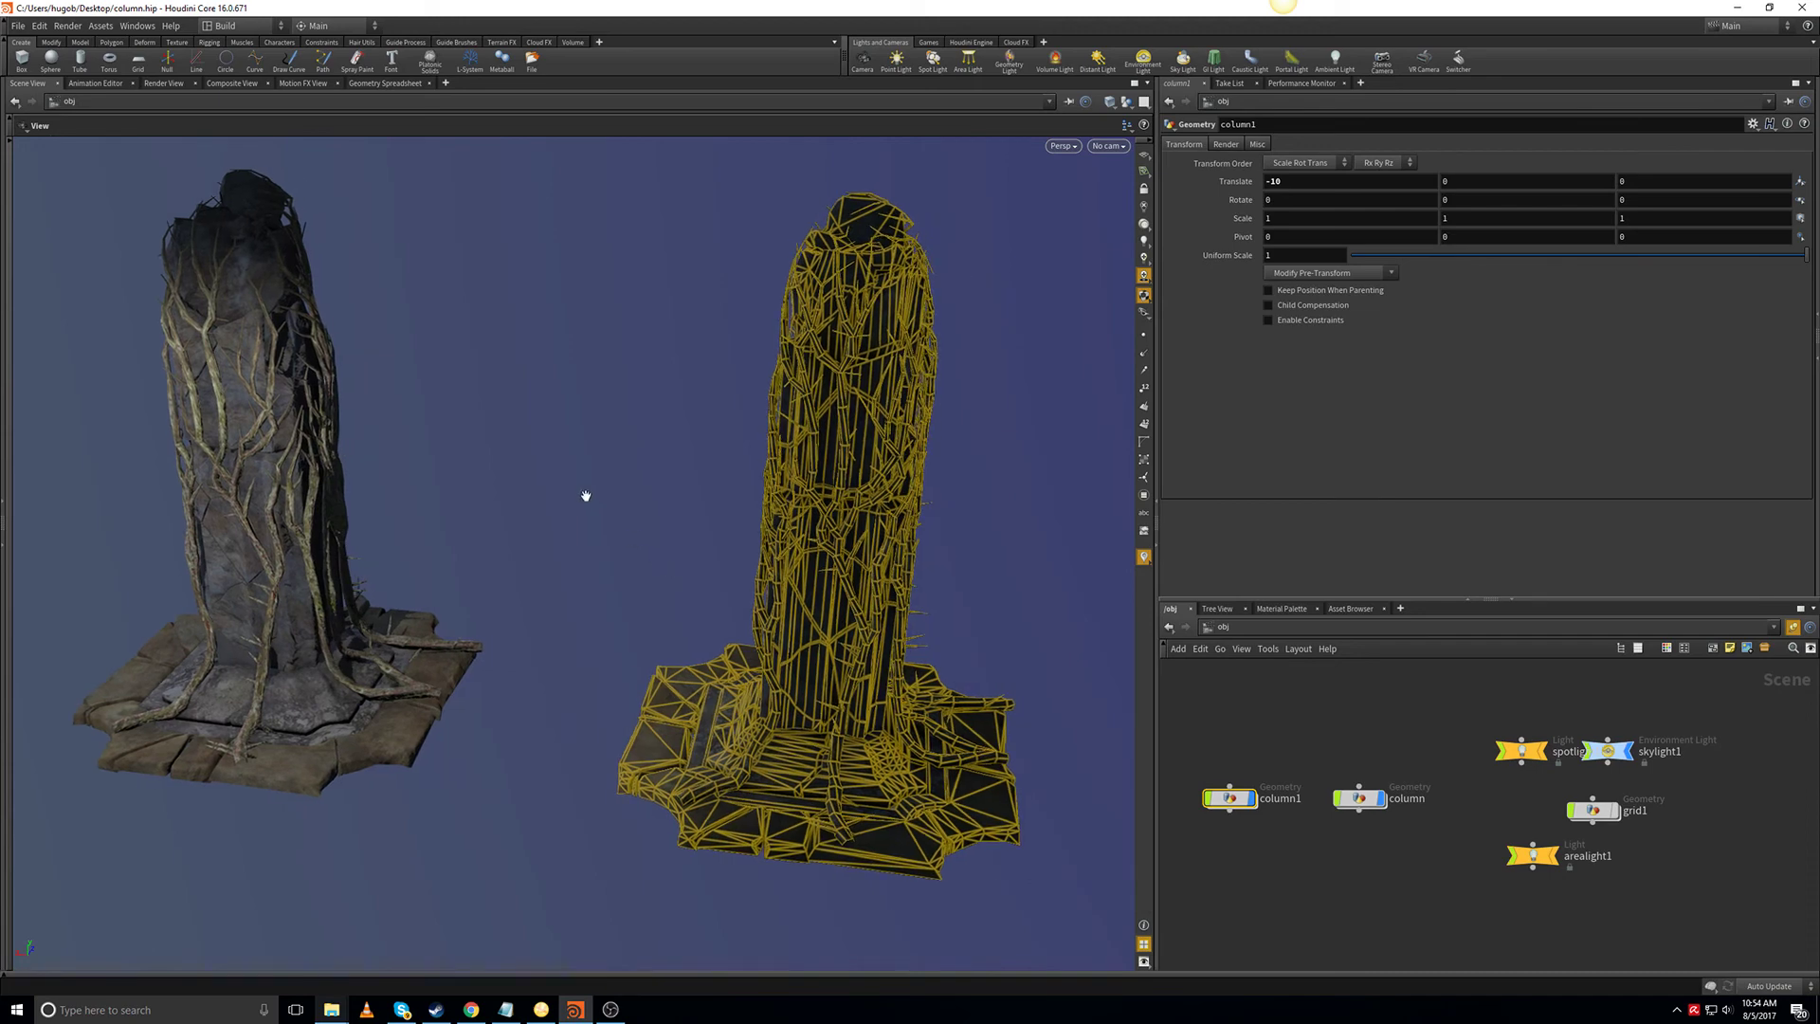
{"action": "left_click", "coordinate": [1316, 720]}
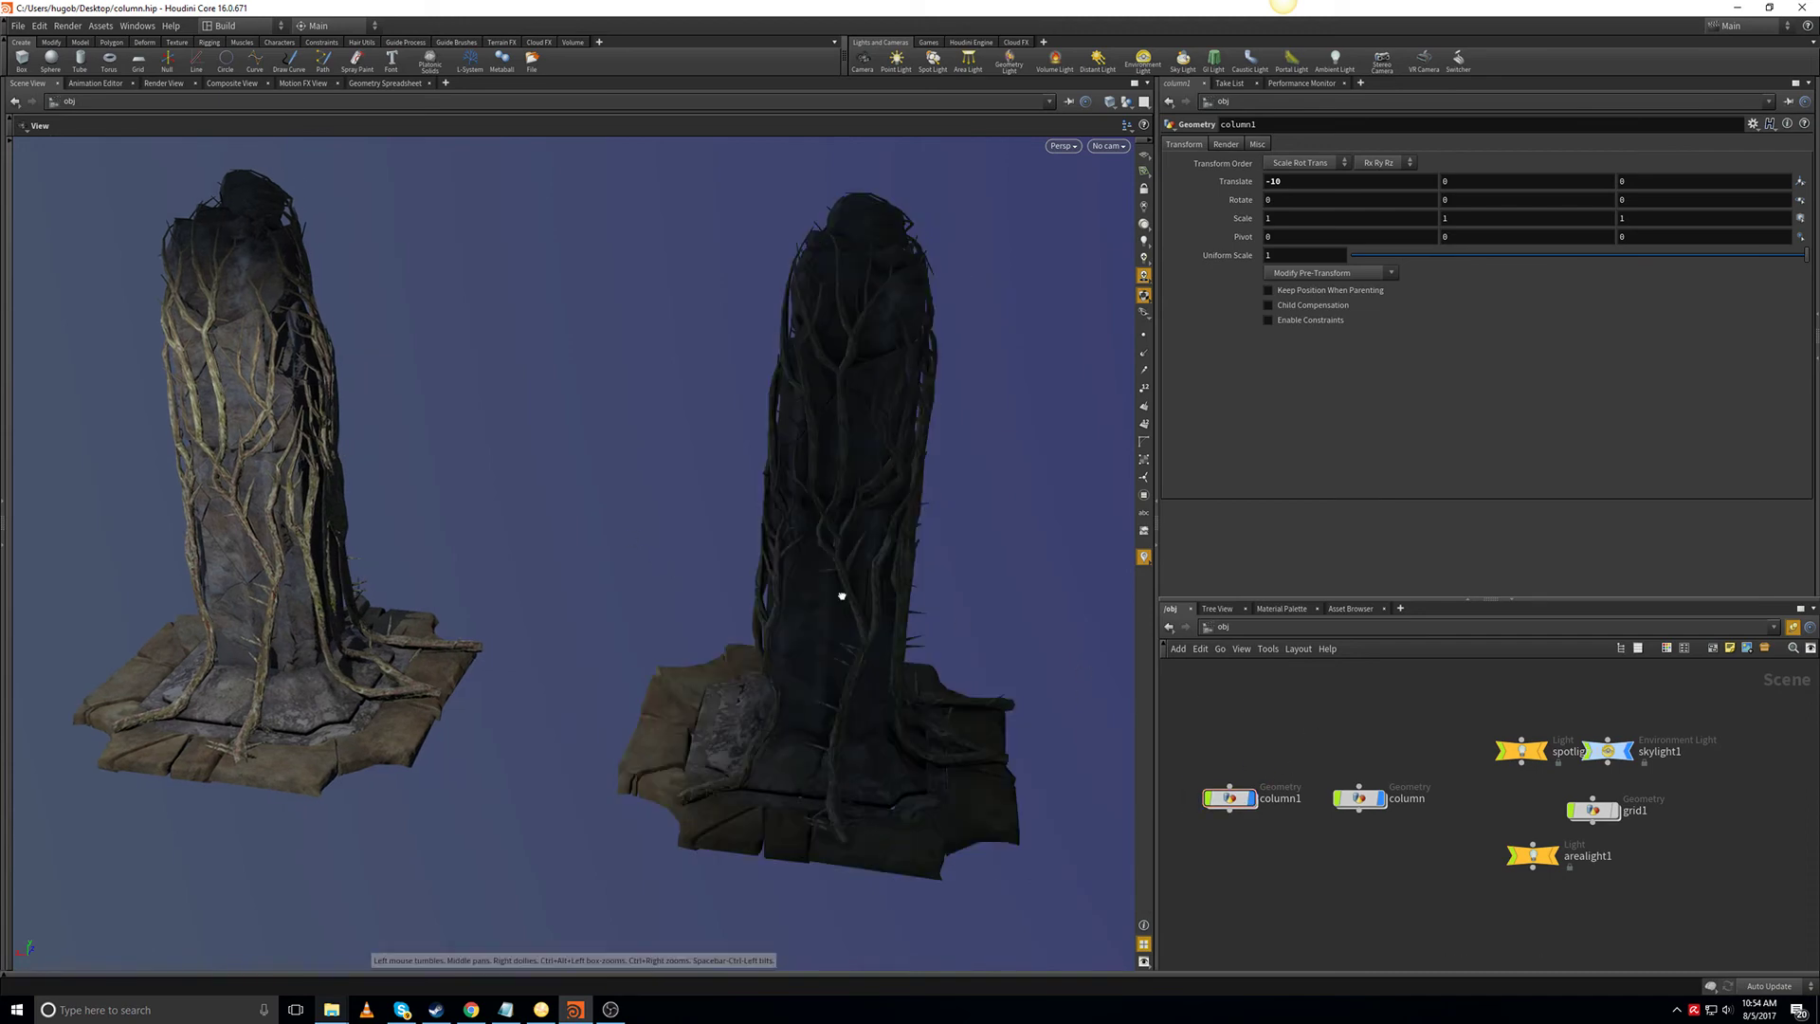
{"action": "left_click_drag", "start_coordinate": [840, 597], "coordinate": [763, 622]}
{"action": "left_click", "coordinate": [1143, 242]}
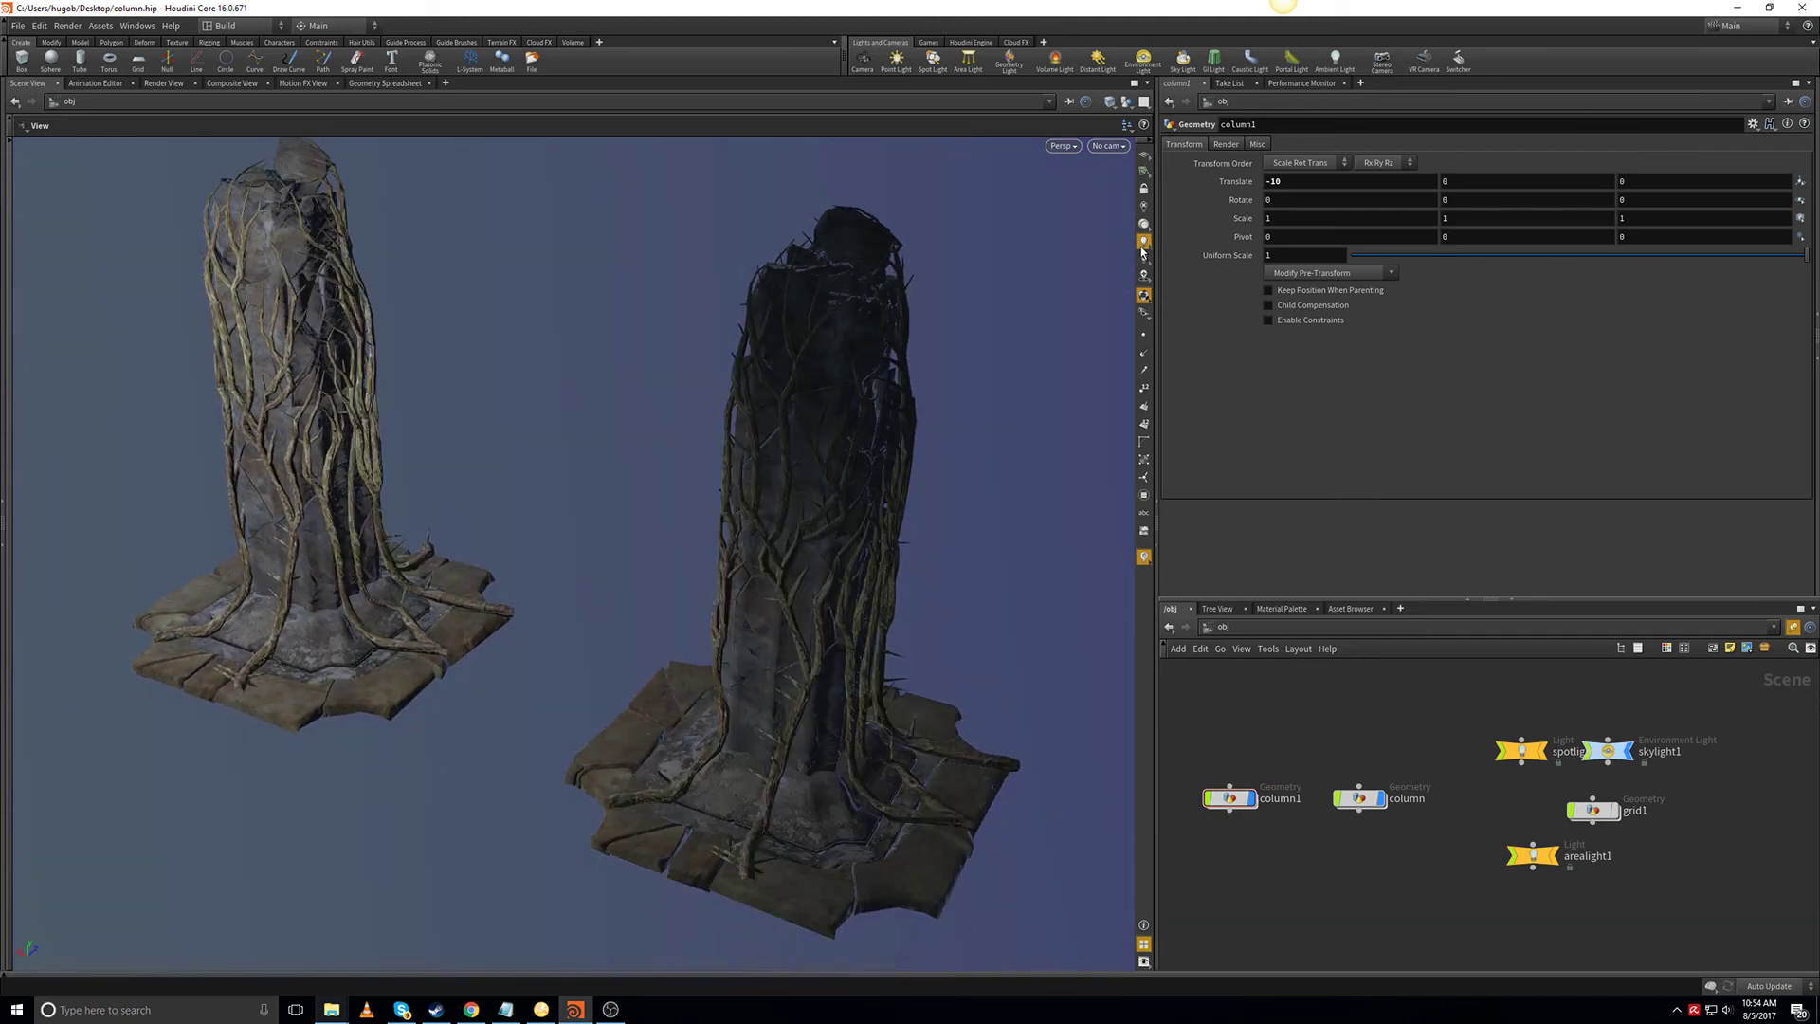
{"action": "left_click", "coordinate": [1143, 224]}
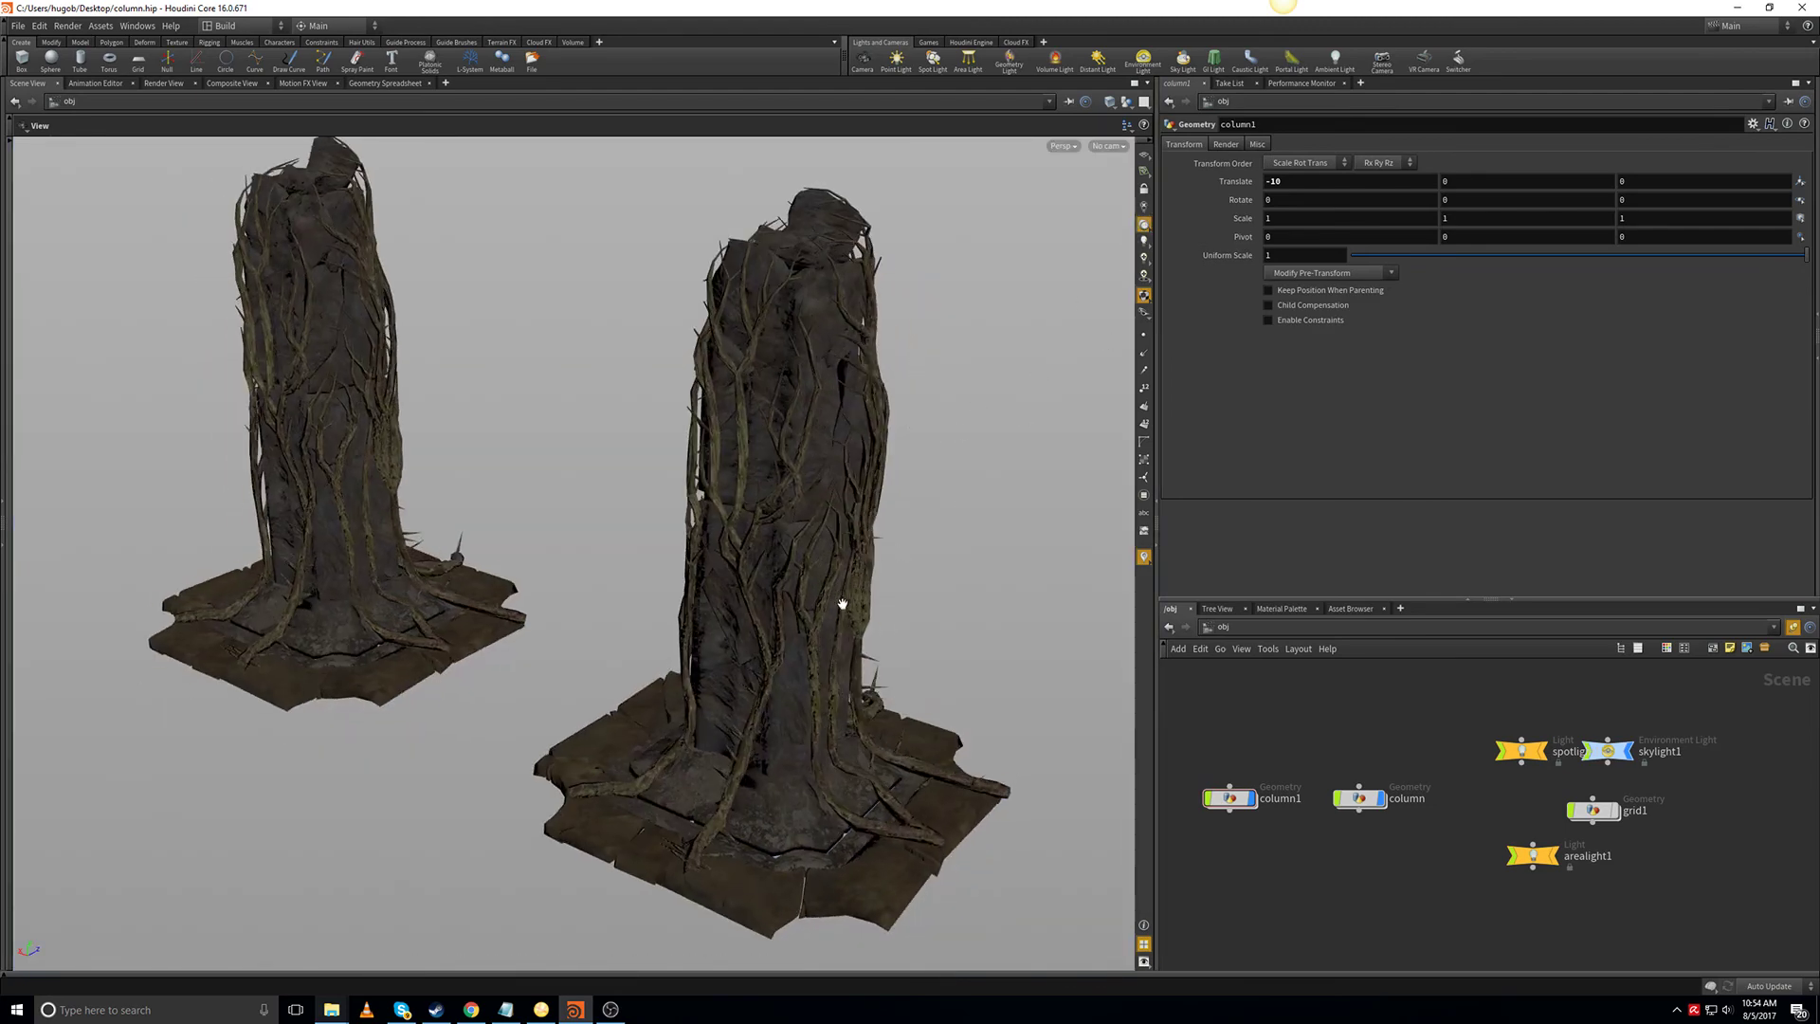
Open the duplicate column's asset settings and reduce its vertical copies to 2.
{"action": "double_click", "coordinate": [1229, 801]}
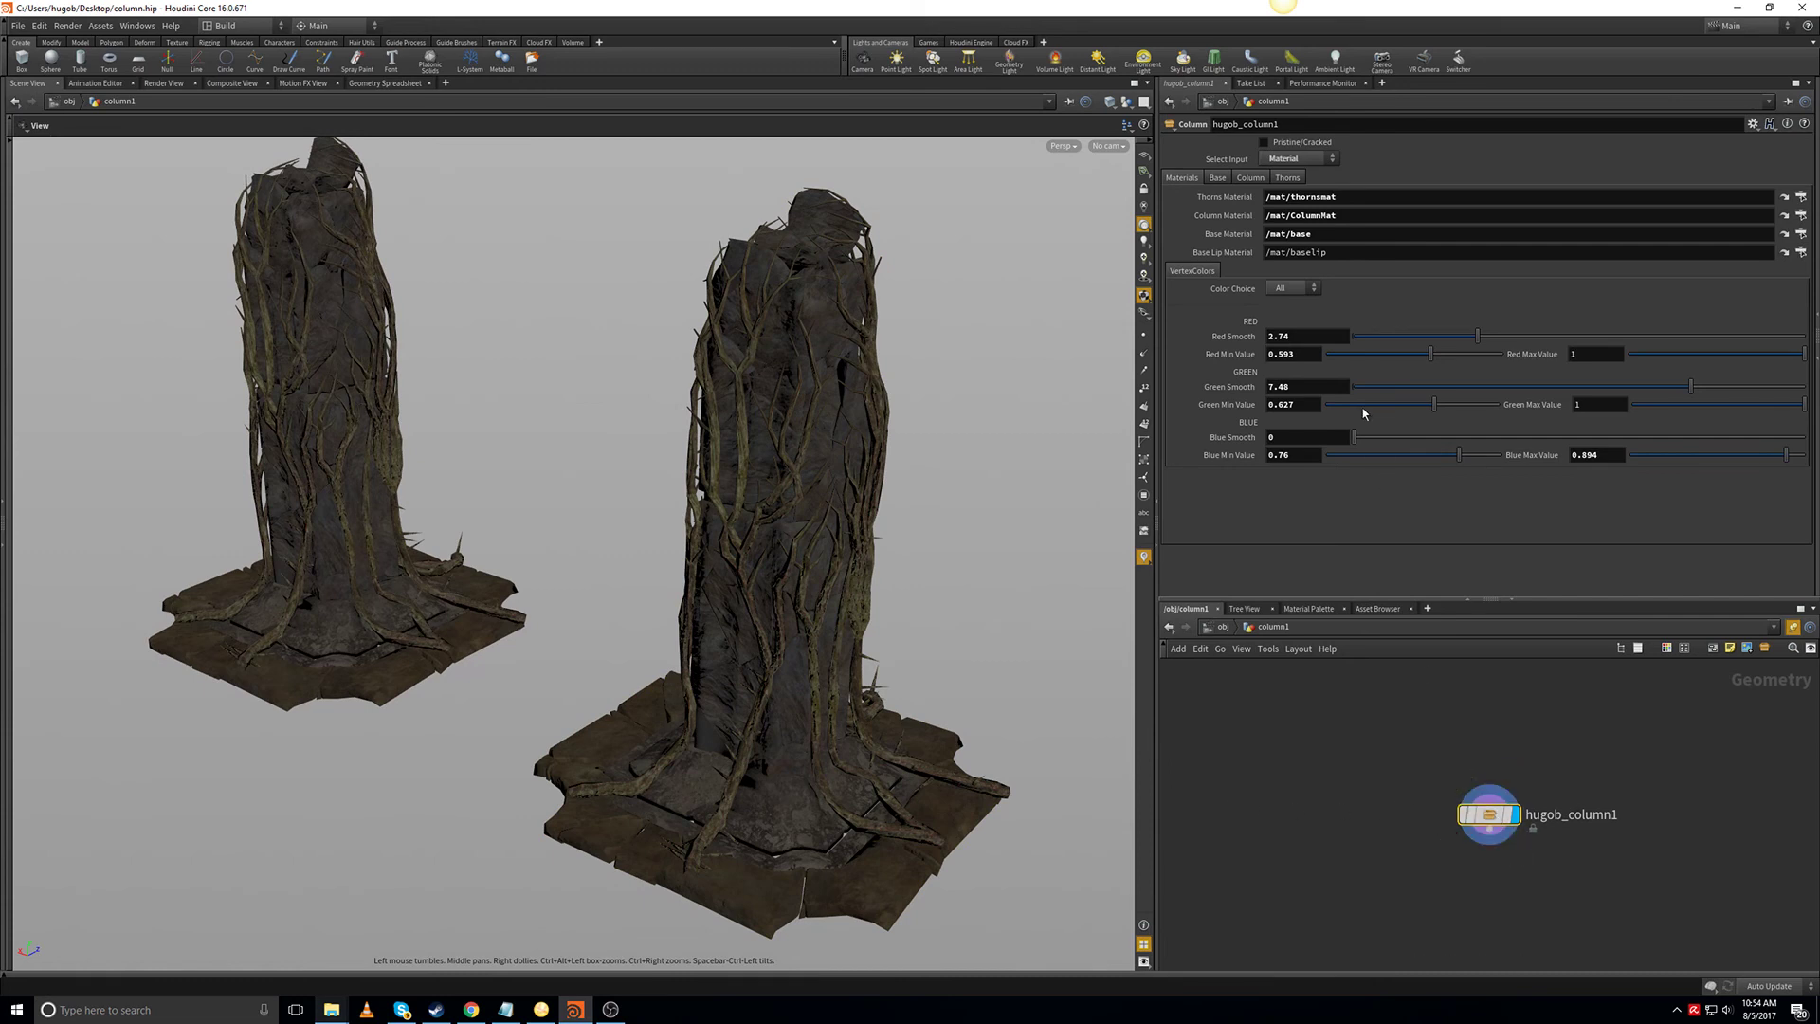
{"action": "left_click", "coordinate": [1287, 179]}
{"action": "left_click", "coordinate": [1250, 178]}
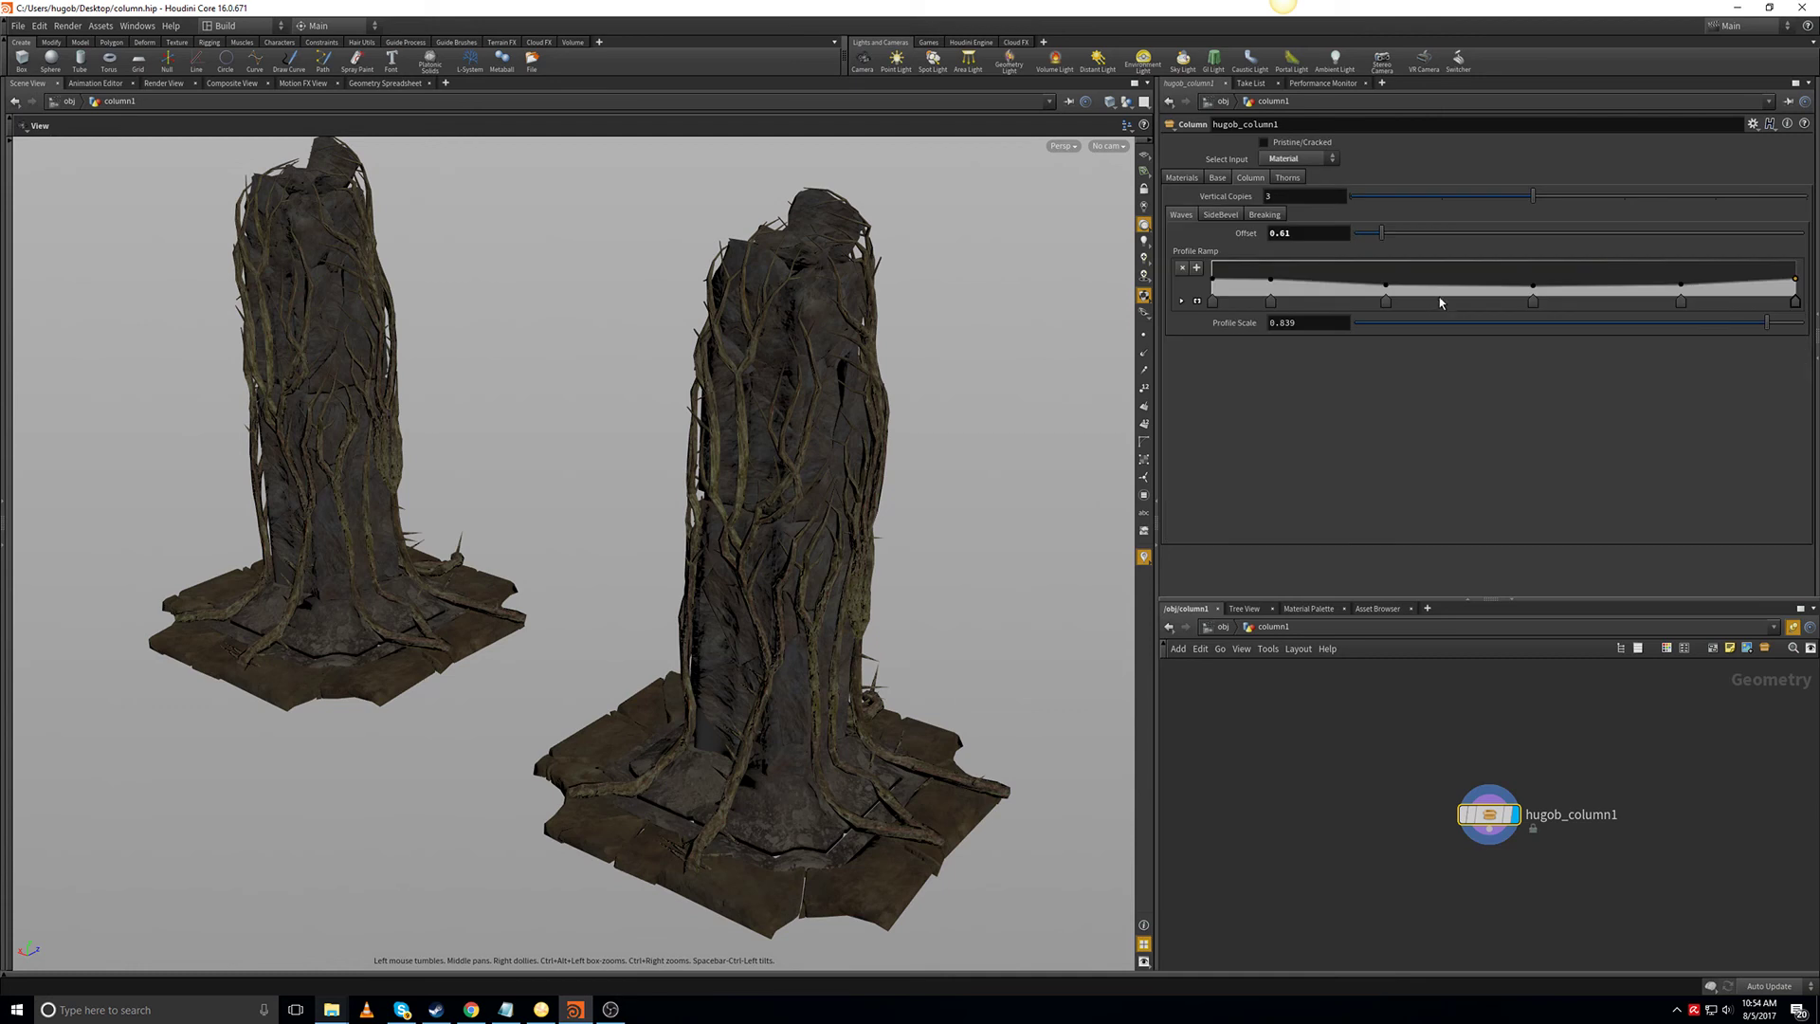
{"action": "left_click_drag", "start_coordinate": [1471, 203], "coordinate": [1441, 199]}
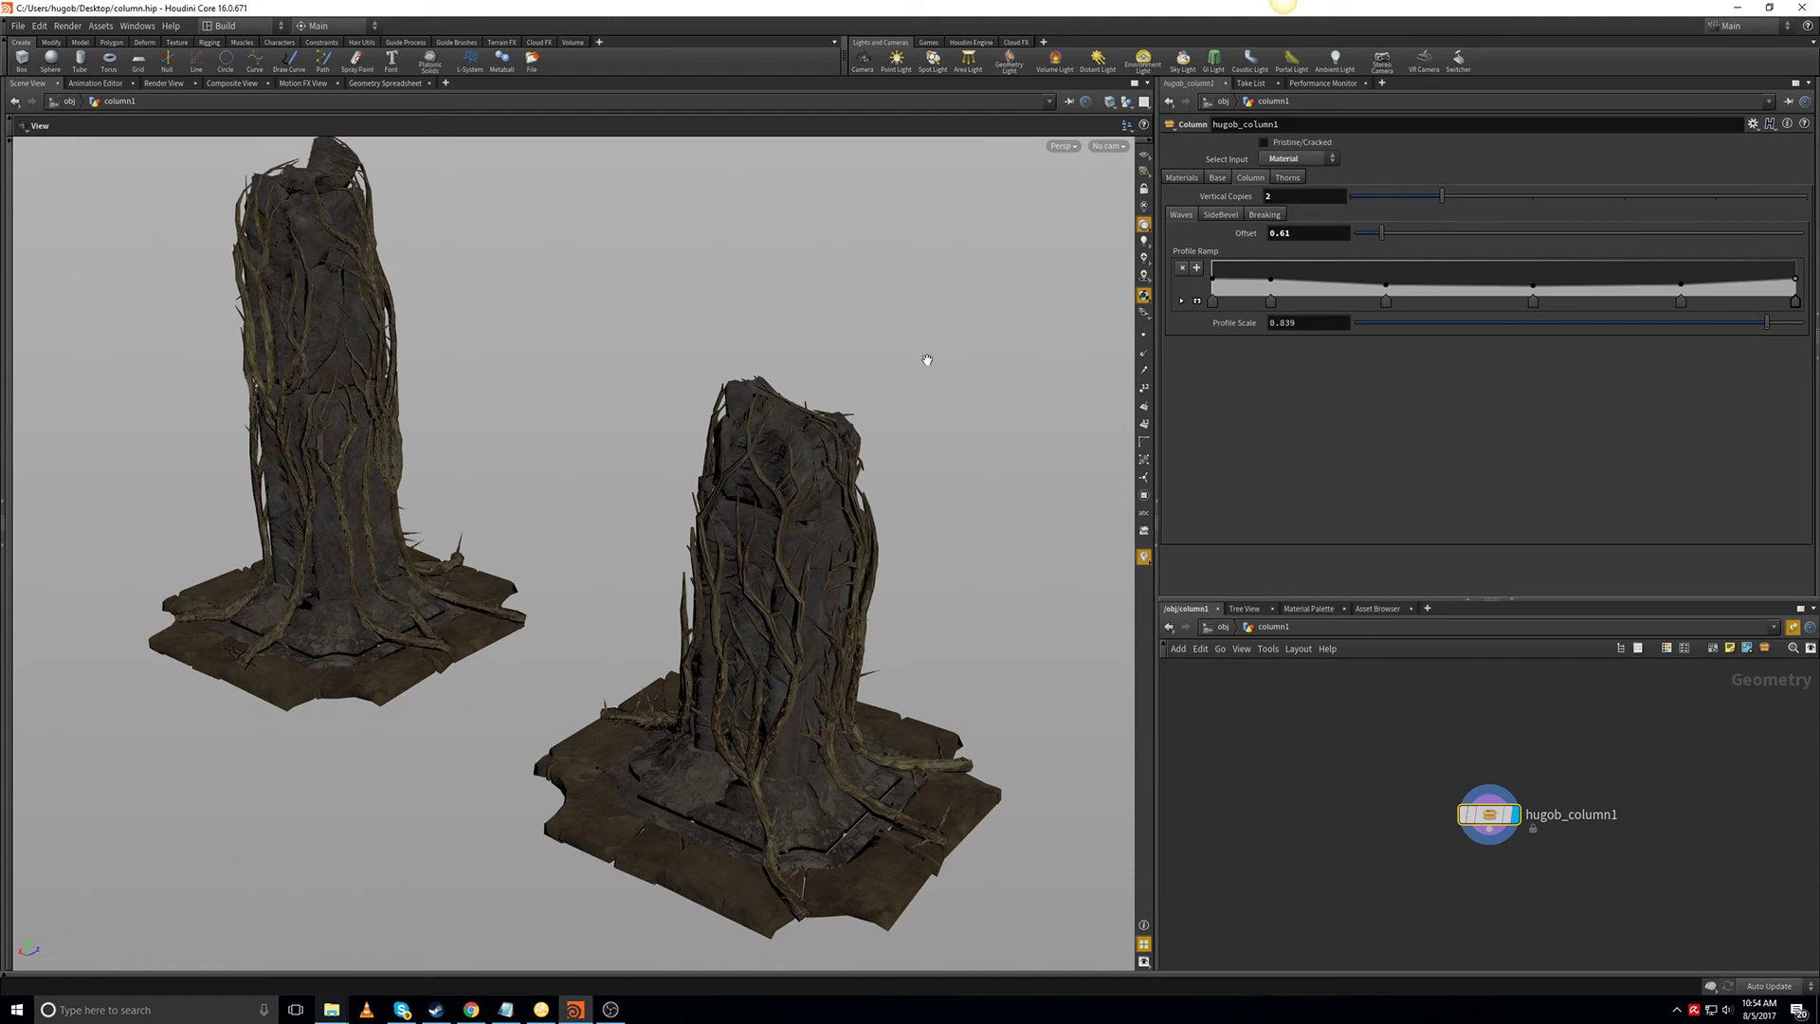
Set the thorn growth of the duplicate column to 0.751 and inspect the loose piece near its broken top.
{"action": "left_click", "coordinate": [1300, 176]}
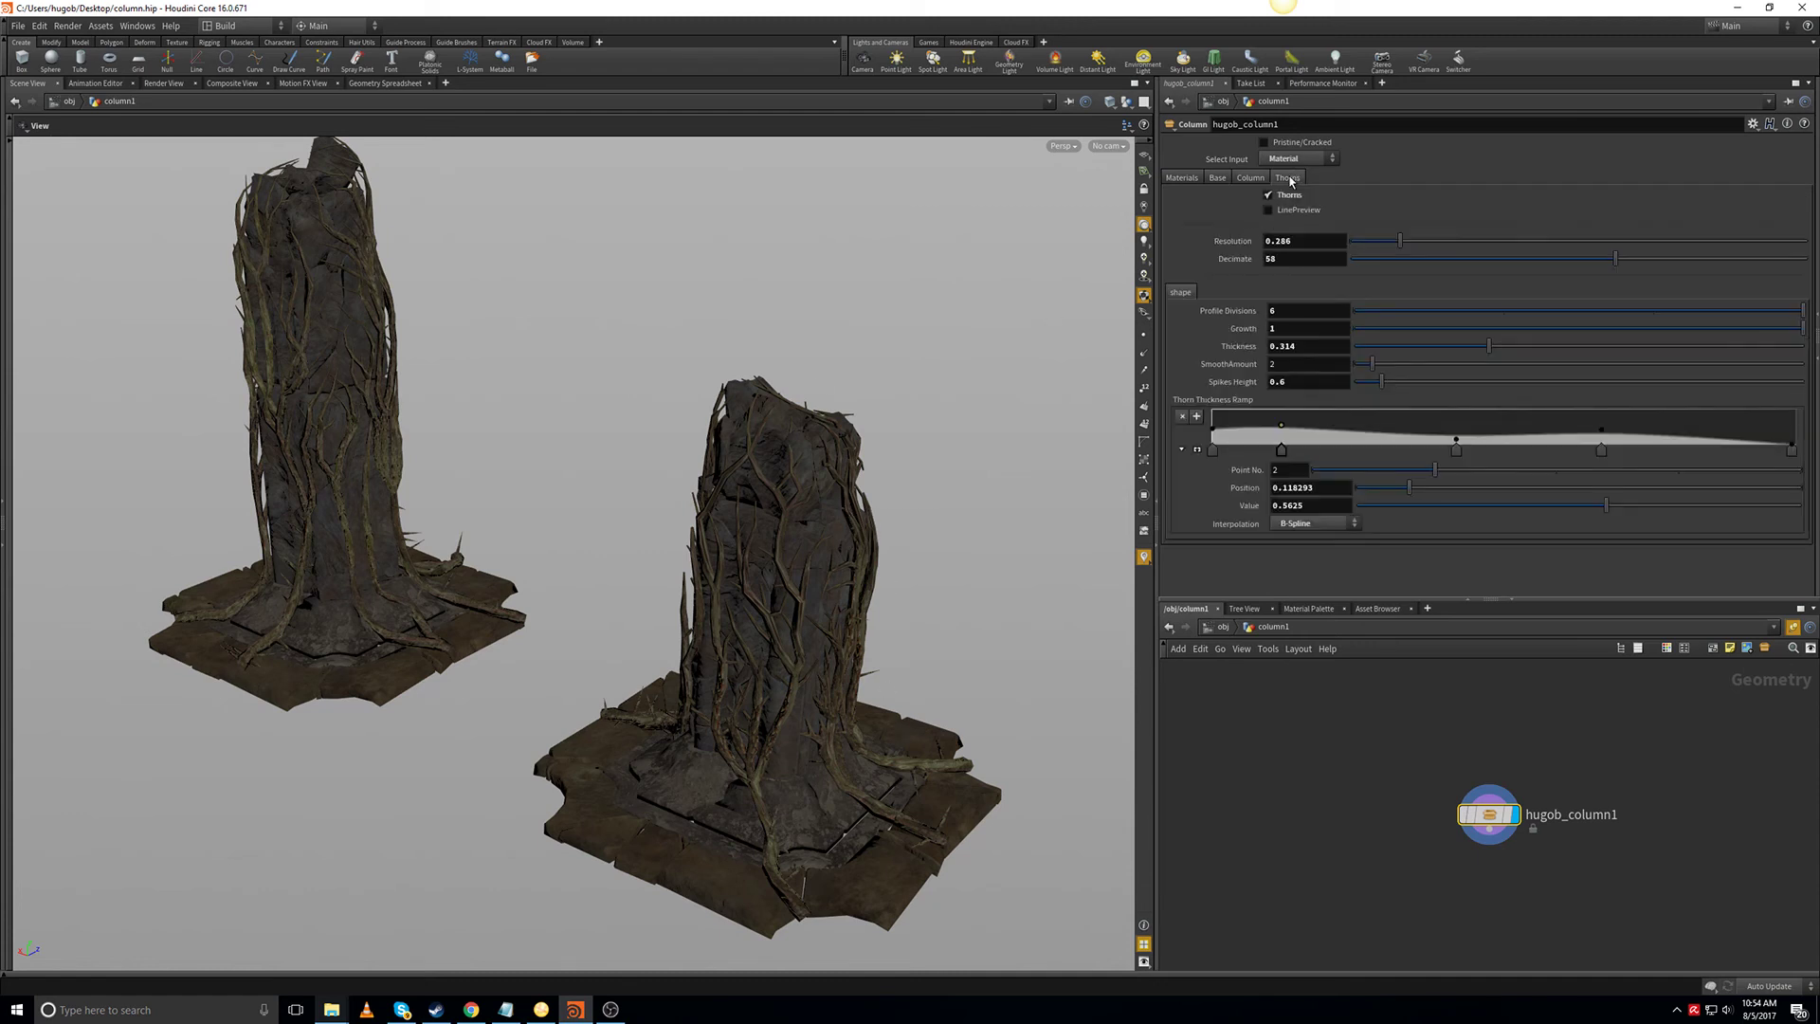
{"action": "left_click", "coordinate": [1640, 330]}
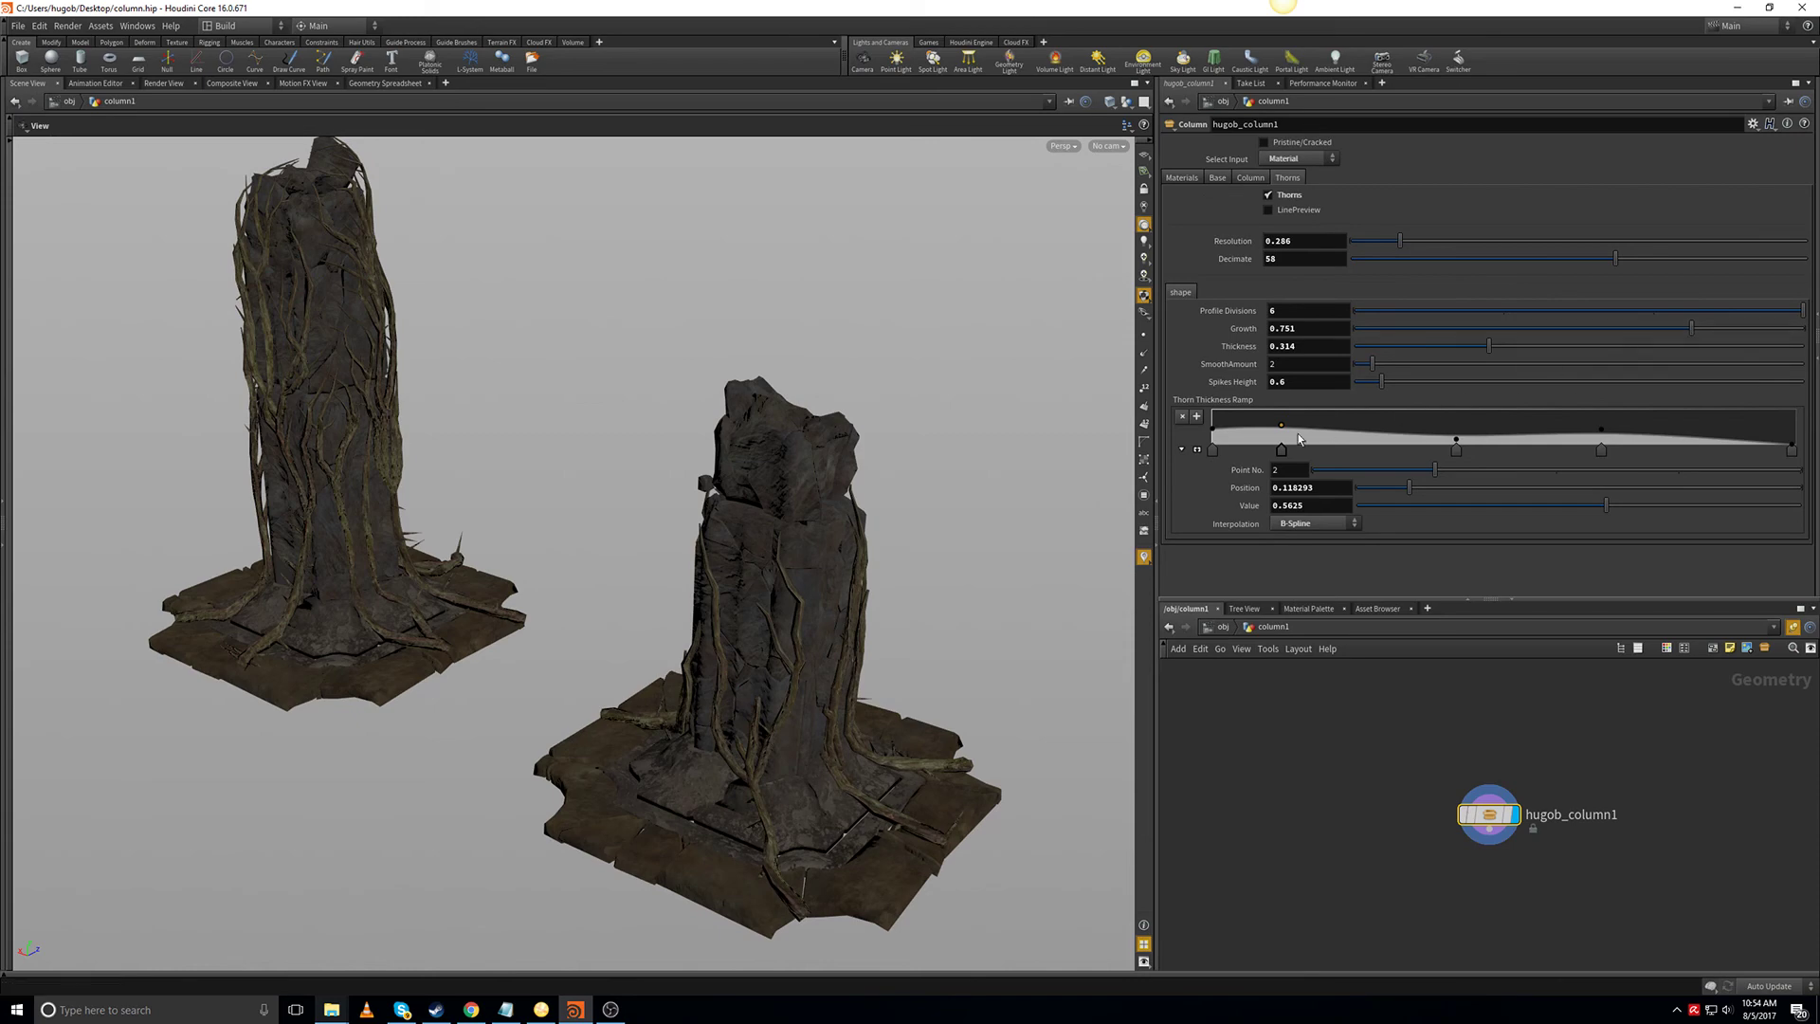
{"action": "middle_click_drag", "start_coordinate": [790, 528], "coordinate": [739, 609]}
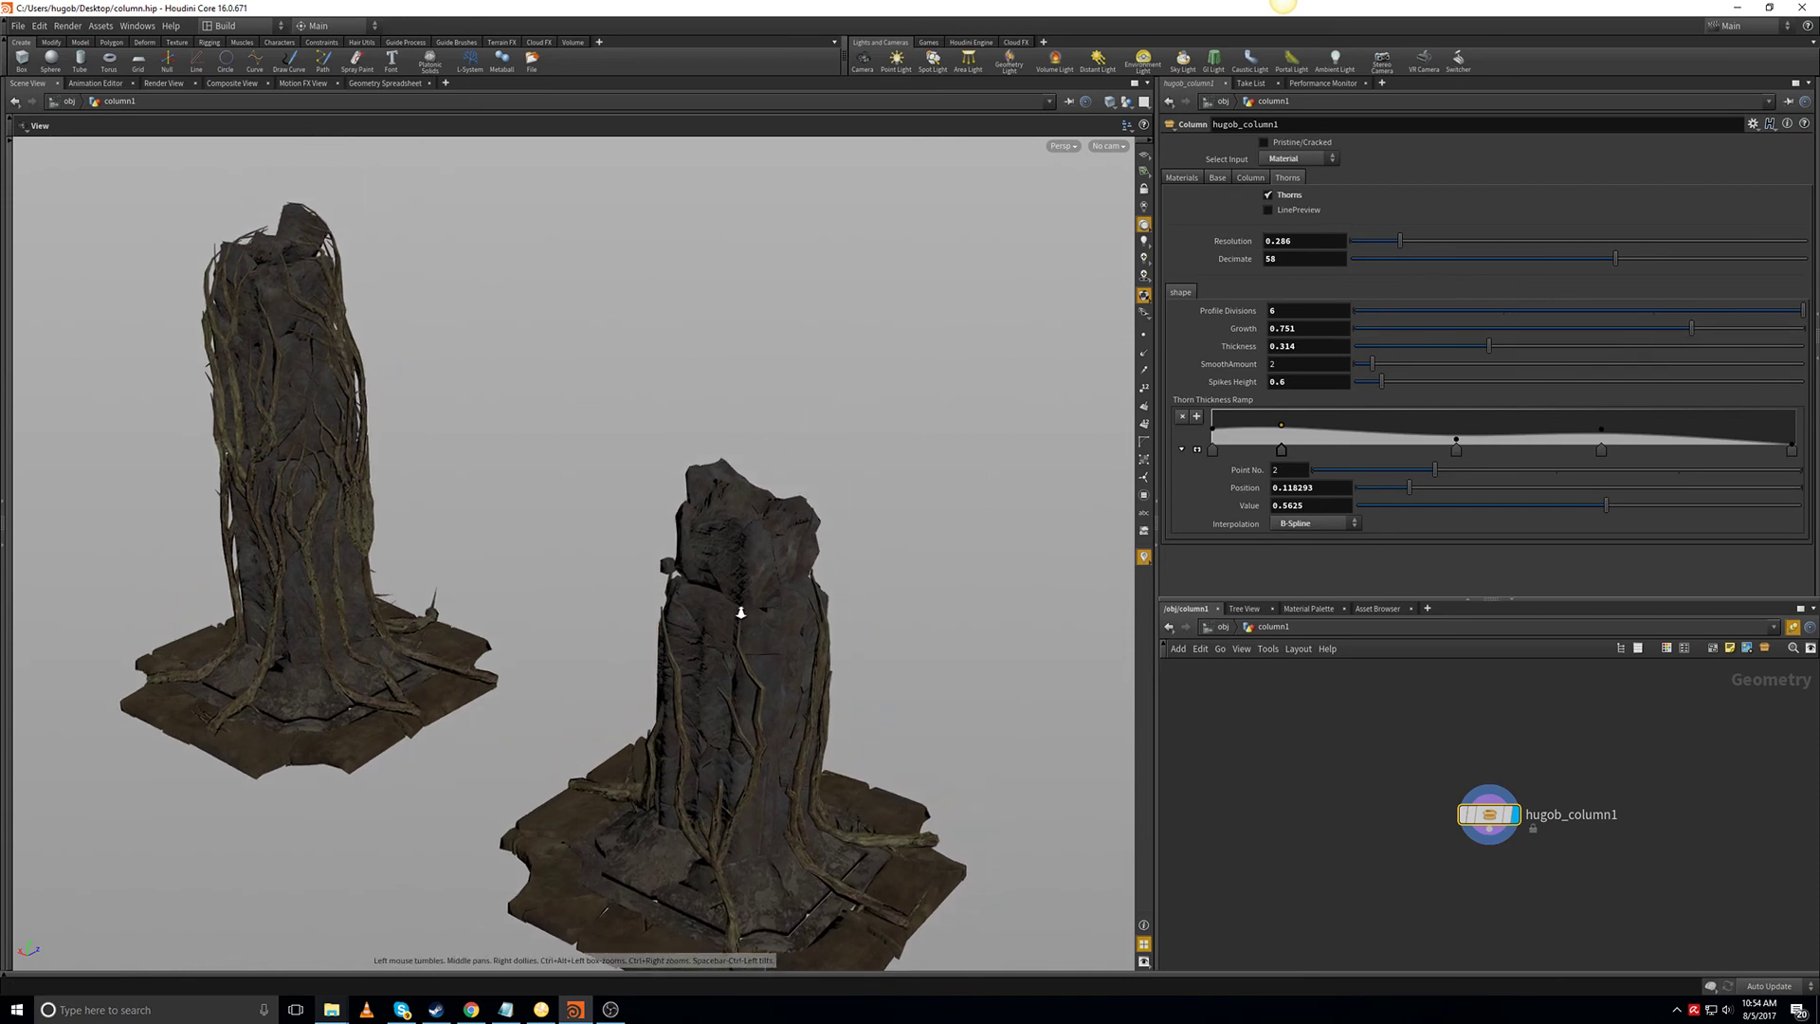
{"action": "right_click_drag", "start_coordinate": [739, 610], "coordinate": [803, 594]}
{"action": "left_click_drag", "start_coordinate": [716, 558], "coordinate": [766, 567]}
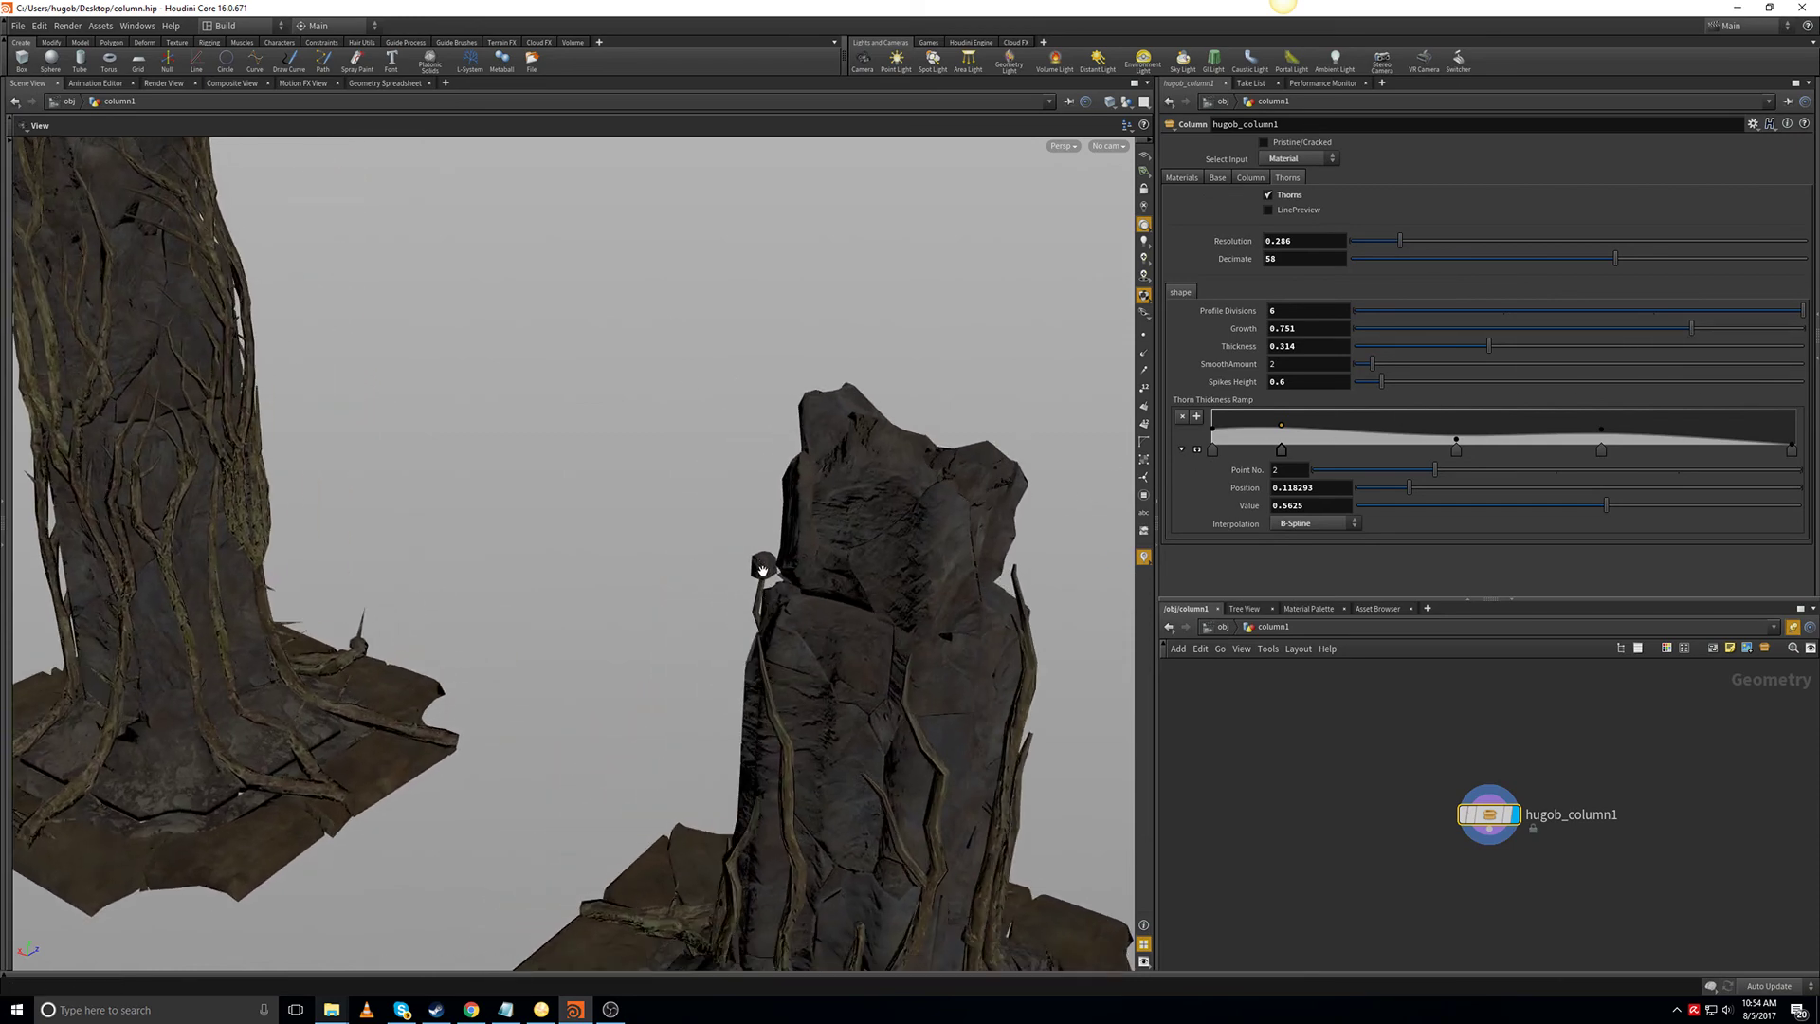
Raise the duplicate column's Delete Small Pieces breaking setting to 30 and view both columns.
{"action": "left_click", "coordinate": [1249, 178]}
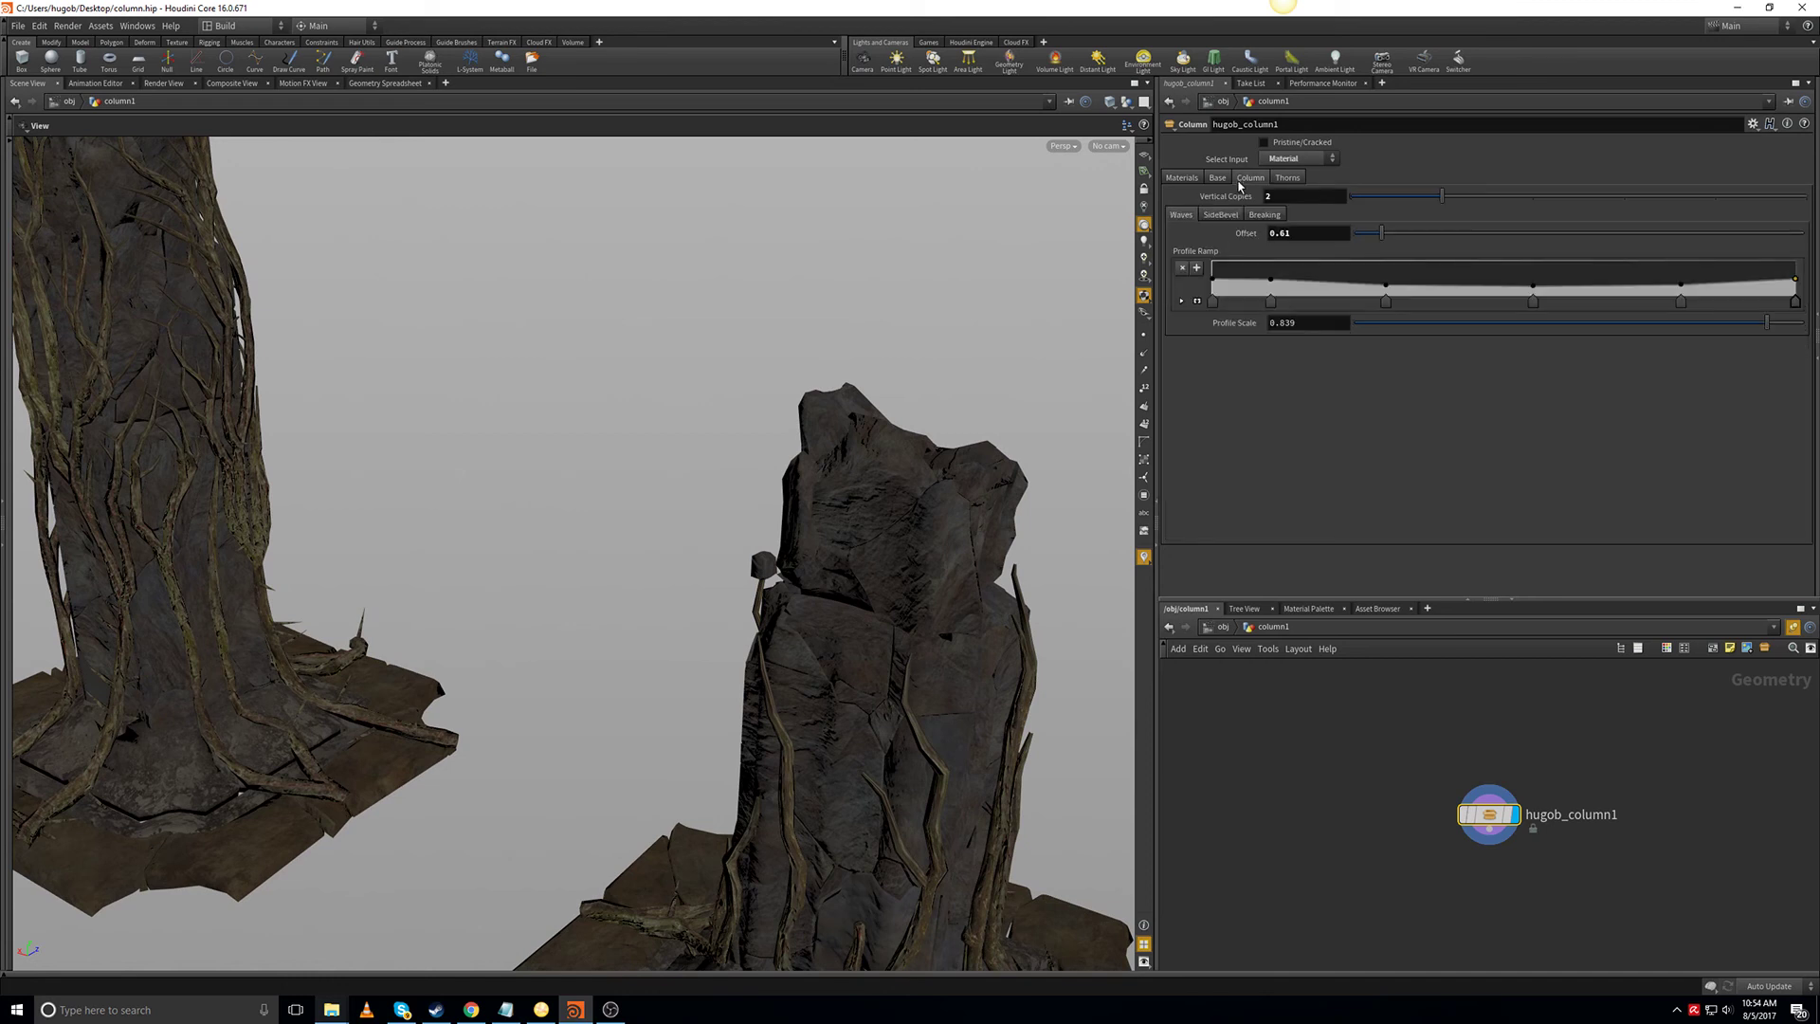
{"action": "left_click", "coordinate": [1249, 215]}
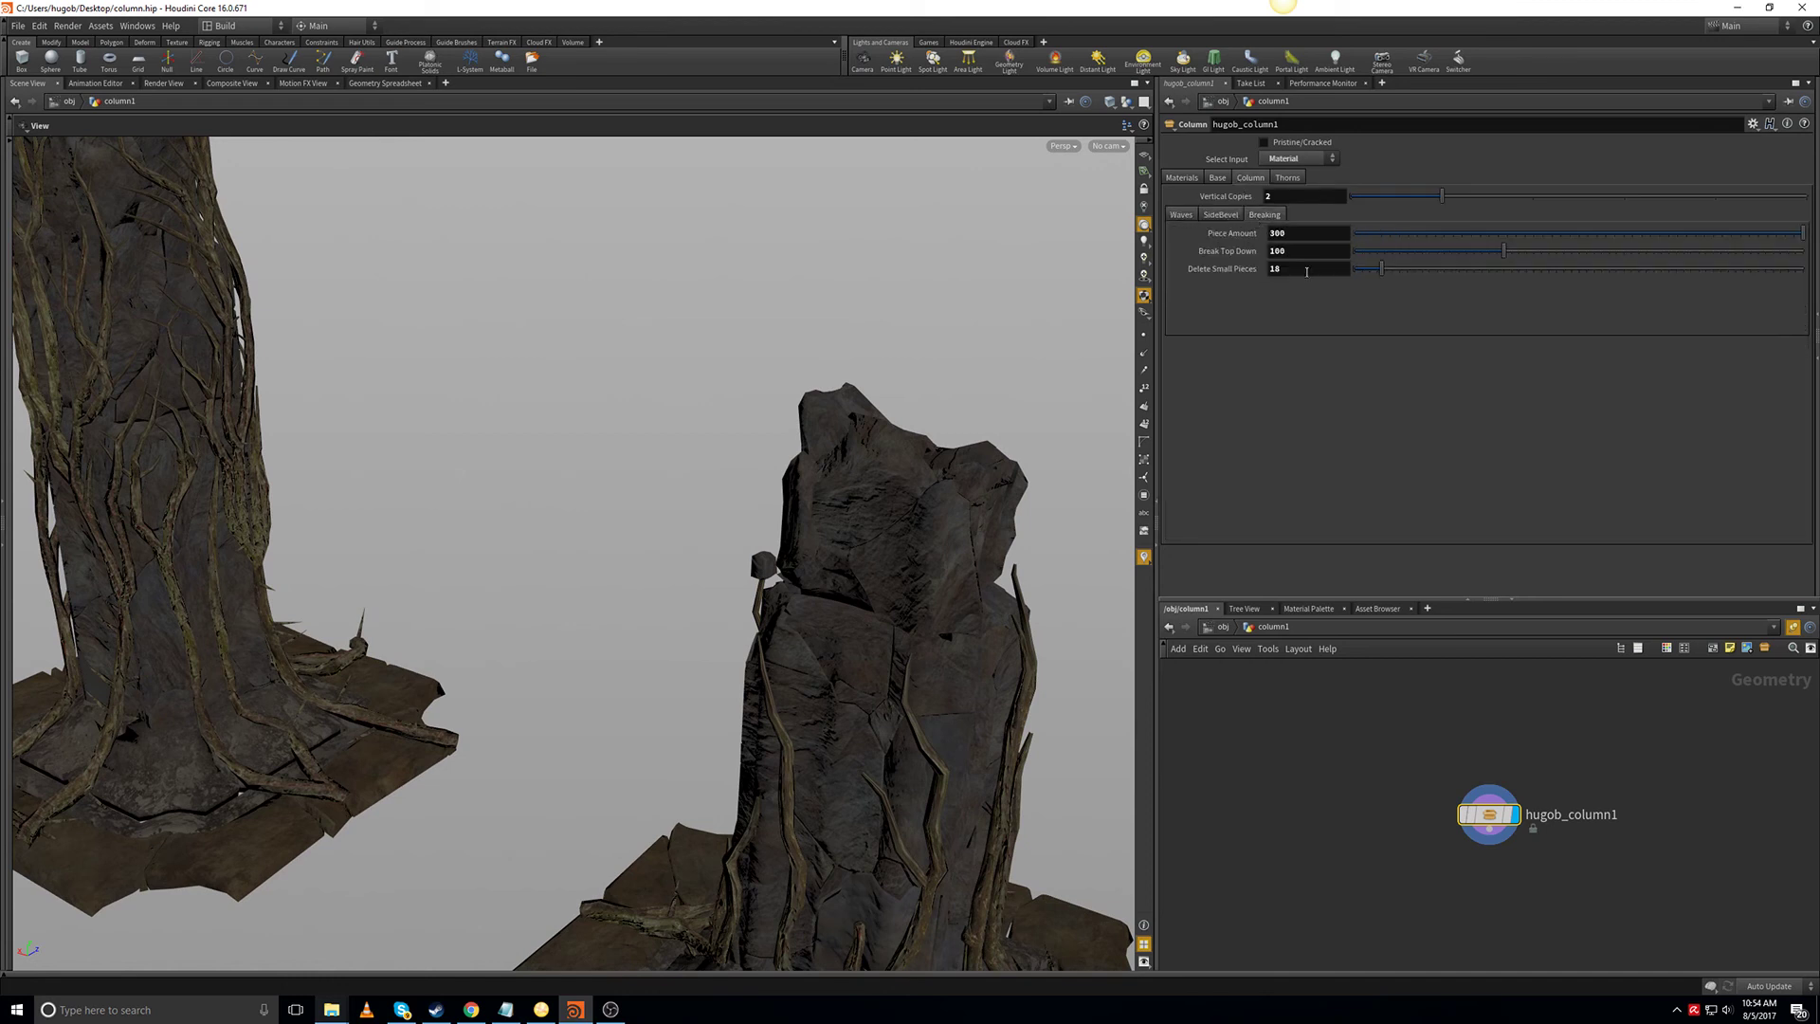
{"action": "left_click", "coordinate": [1455, 270]}
{"action": "mouse_move", "coordinate": [1417, 275]}
{"action": "left_mouse_down"}
{"action": "mouse_move", "coordinate": [1382, 271]}
{"action": "mouse_move", "coordinate": [1404, 279]}
{"action": "left_mouse_up"}
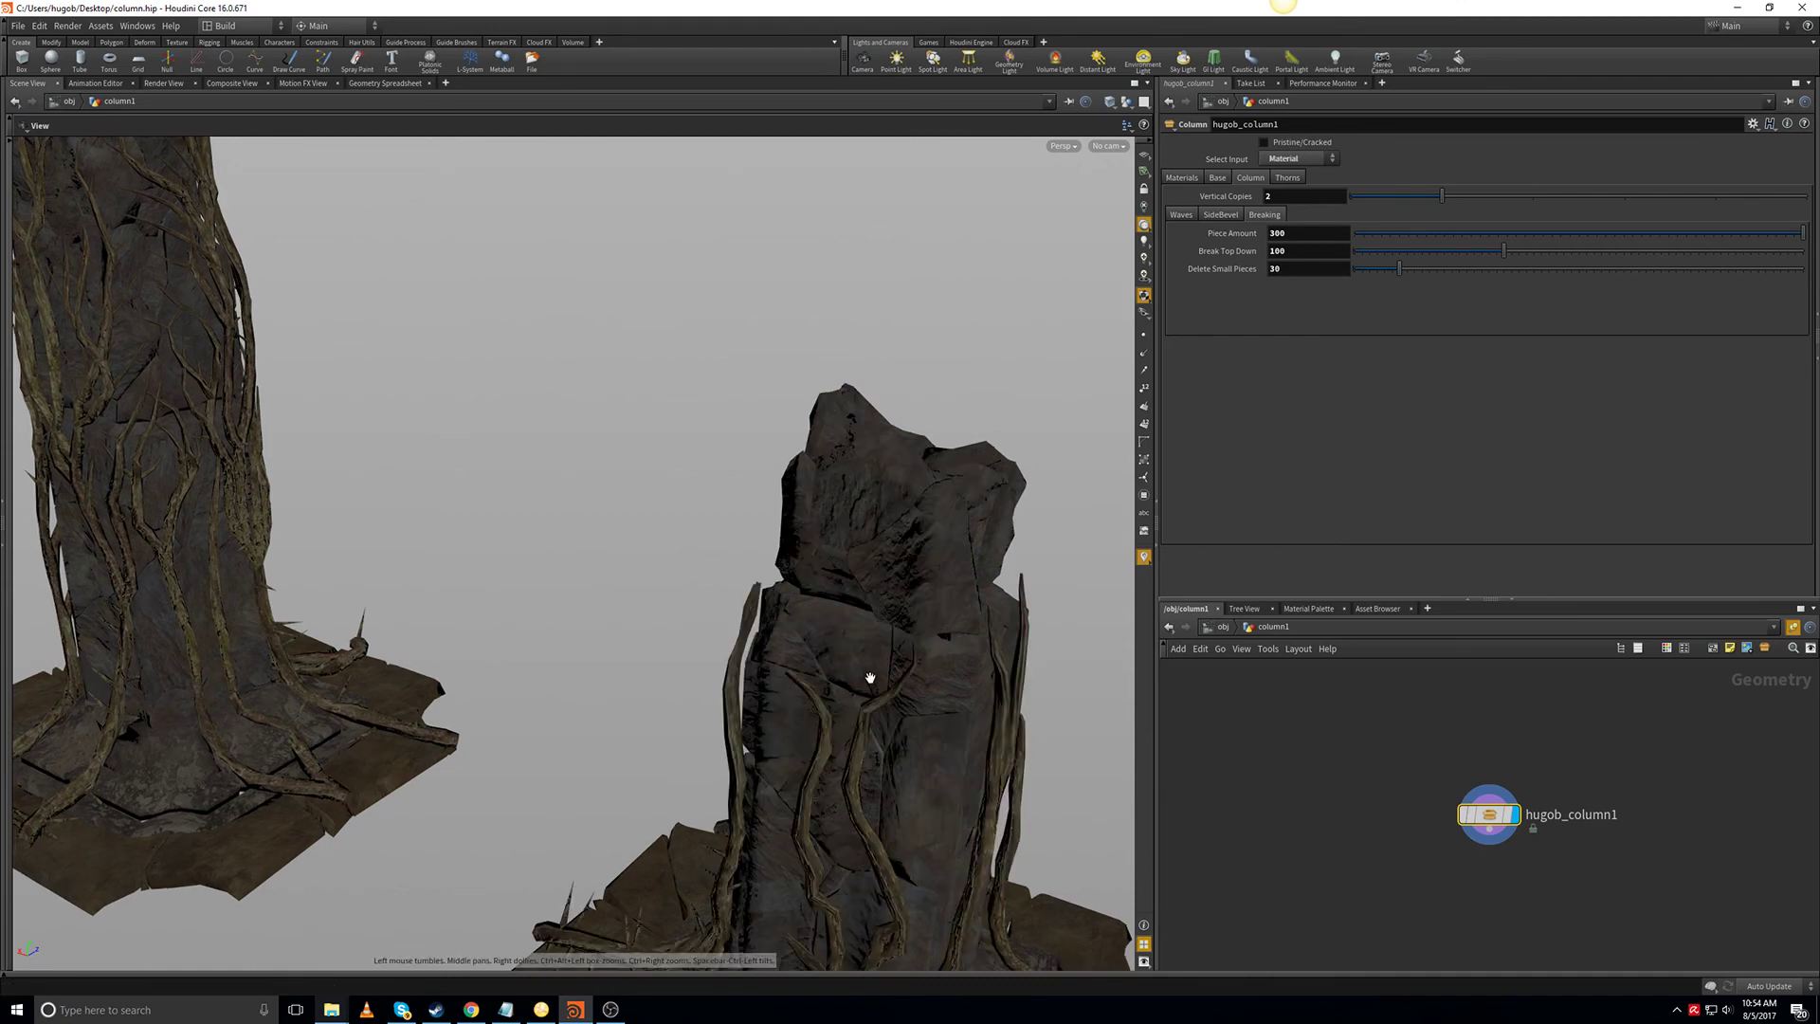
{"action": "right_click_drag", "start_coordinate": [871, 641], "coordinate": [828, 844]}
{"action": "middle_click_drag", "start_coordinate": [828, 844], "coordinate": [800, 756]}
{"action": "mouse_move", "coordinate": [799, 755]}
{"action": "left_mouse_down"}
{"action": "mouse_move", "coordinate": [702, 751]}
{"action": "mouse_move", "coordinate": [806, 755]}
{"action": "left_mouse_up"}
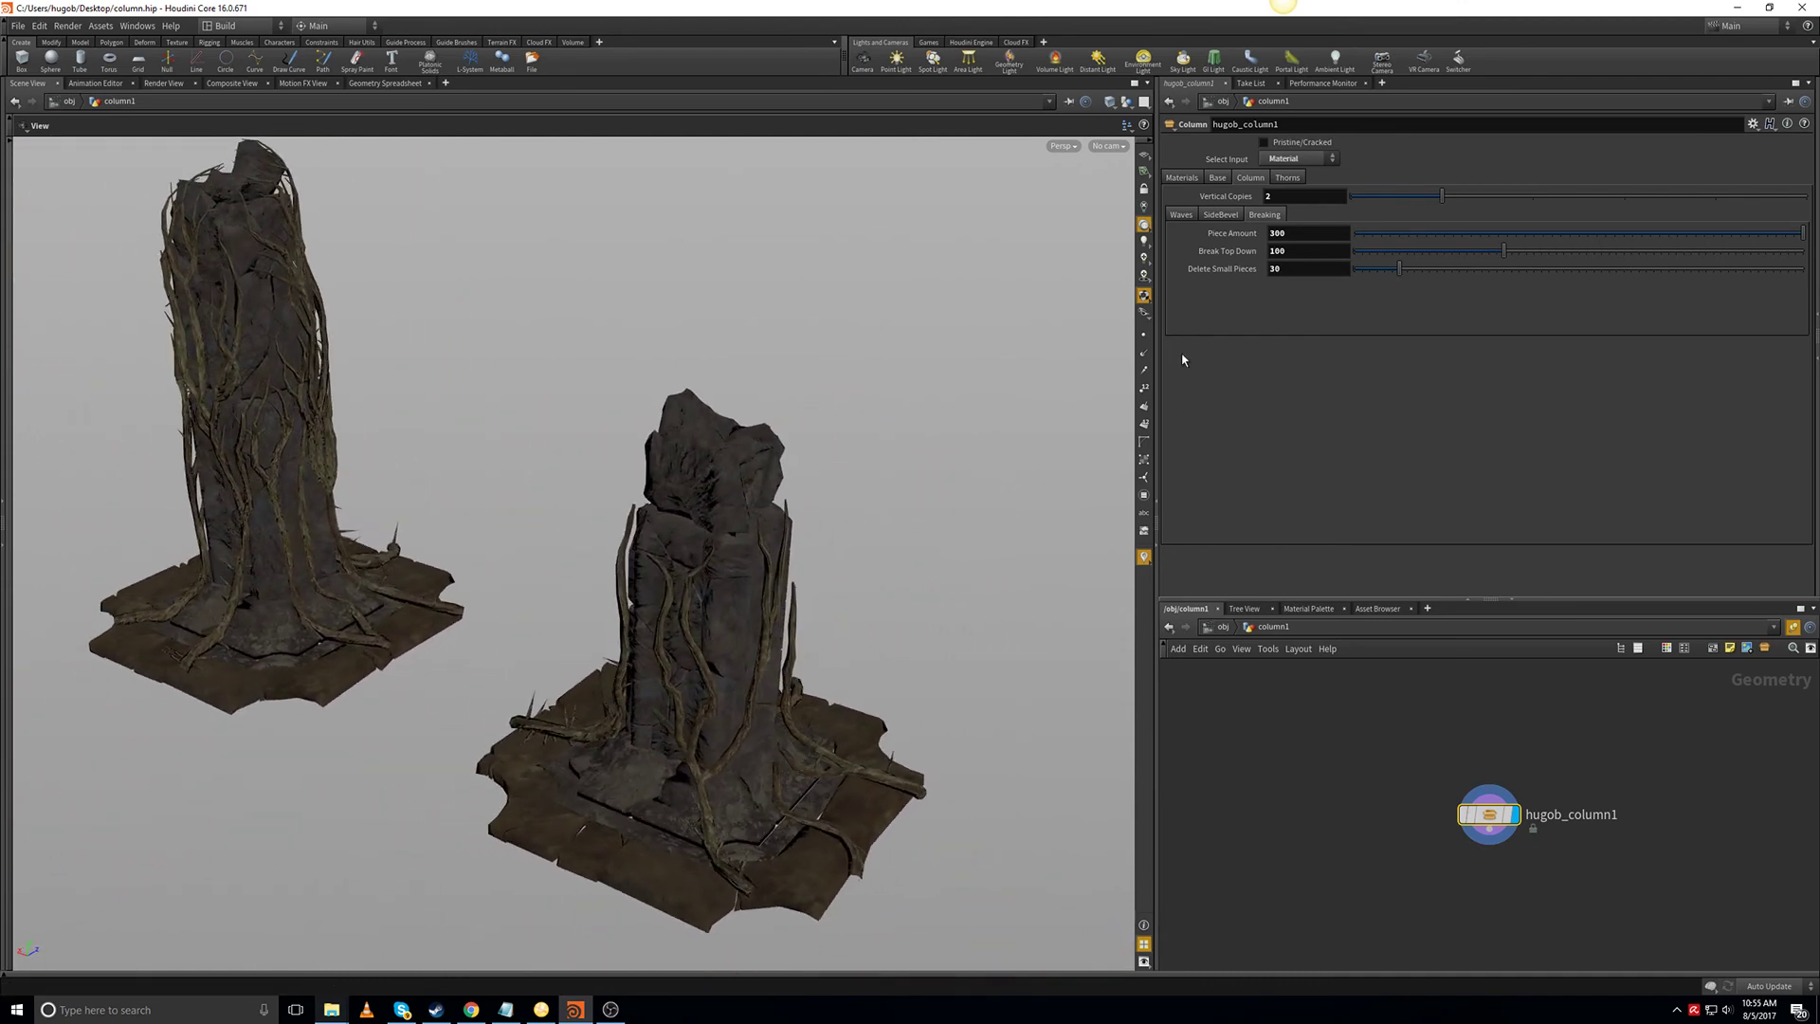
Switch the viewport from headlight only to high quality lighting with the scene lights and view both columns.
{"action": "left_click", "coordinate": [1143, 276]}
{"action": "left_click_drag", "start_coordinate": [975, 581], "coordinate": [796, 581]}
{"action": "right_click_drag", "start_coordinate": [796, 581], "coordinate": [690, 699]}
{"action": "middle_click_drag", "start_coordinate": [690, 699], "coordinate": [782, 716]}
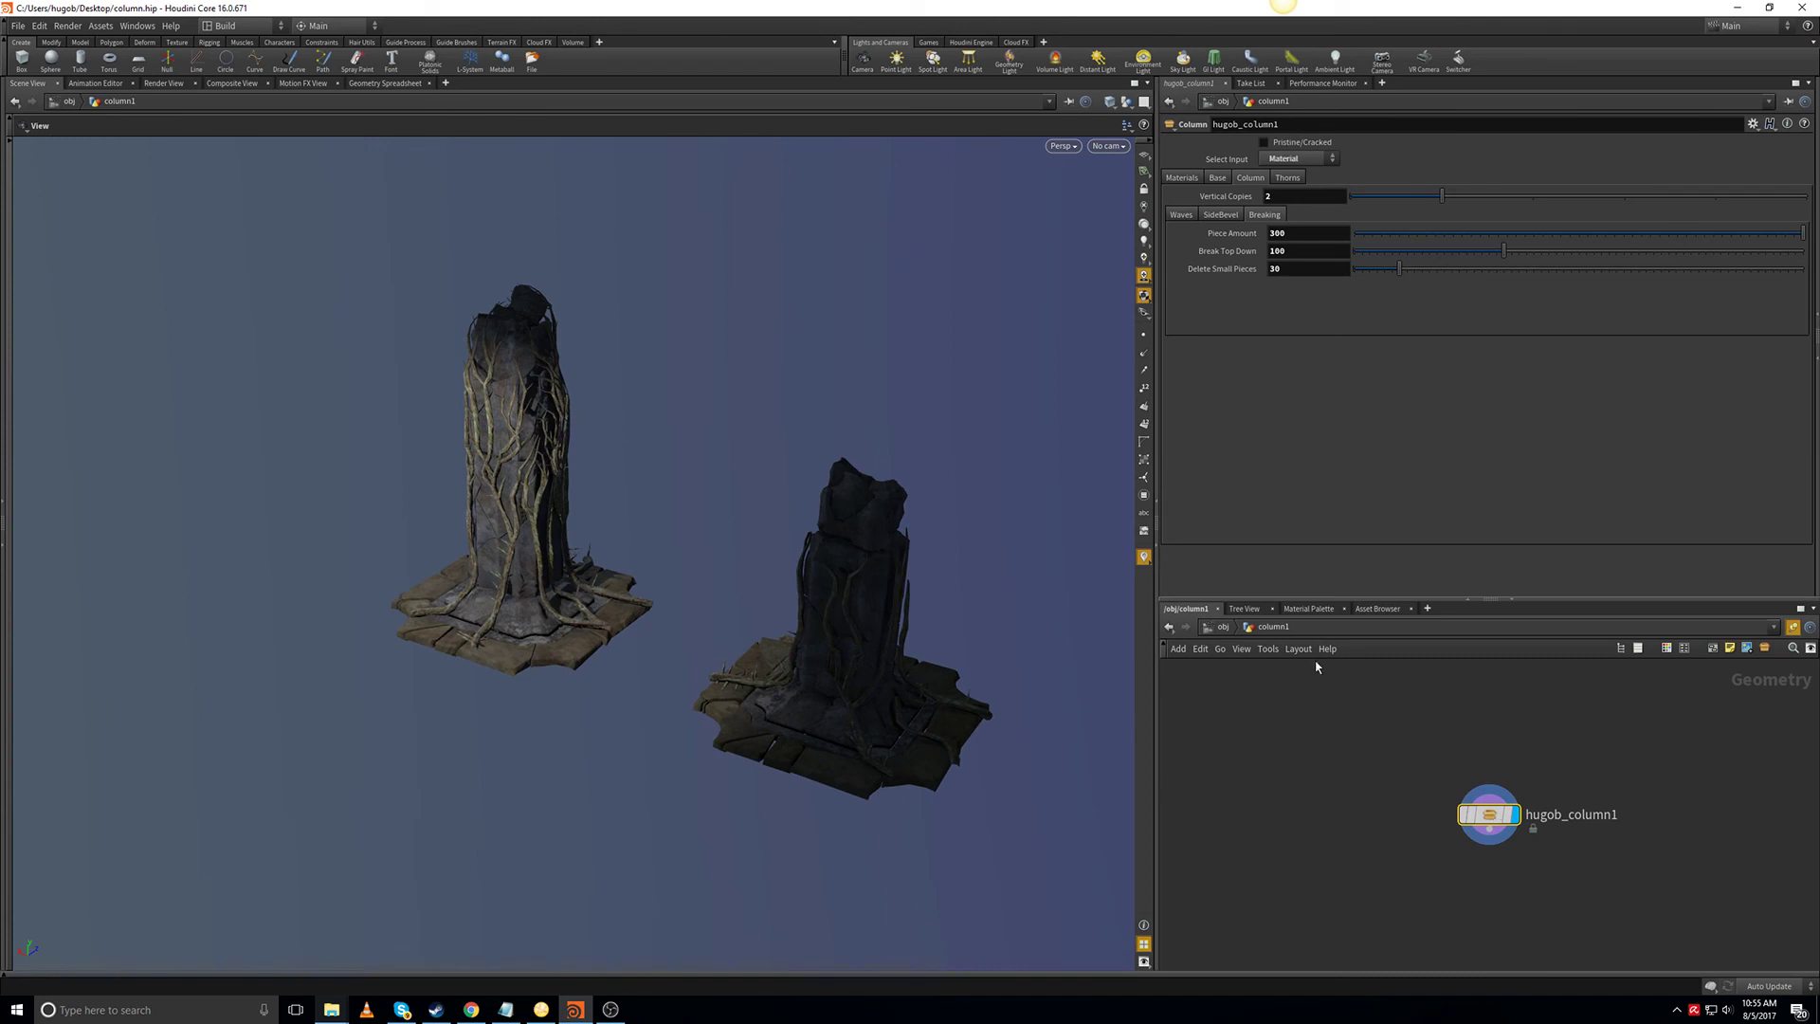
Return to the object level and aim the spotlight toward the duplicate column by moving its target.
{"action": "left_click", "coordinate": [1220, 629]}
{"action": "left_click", "coordinate": [1493, 803]}
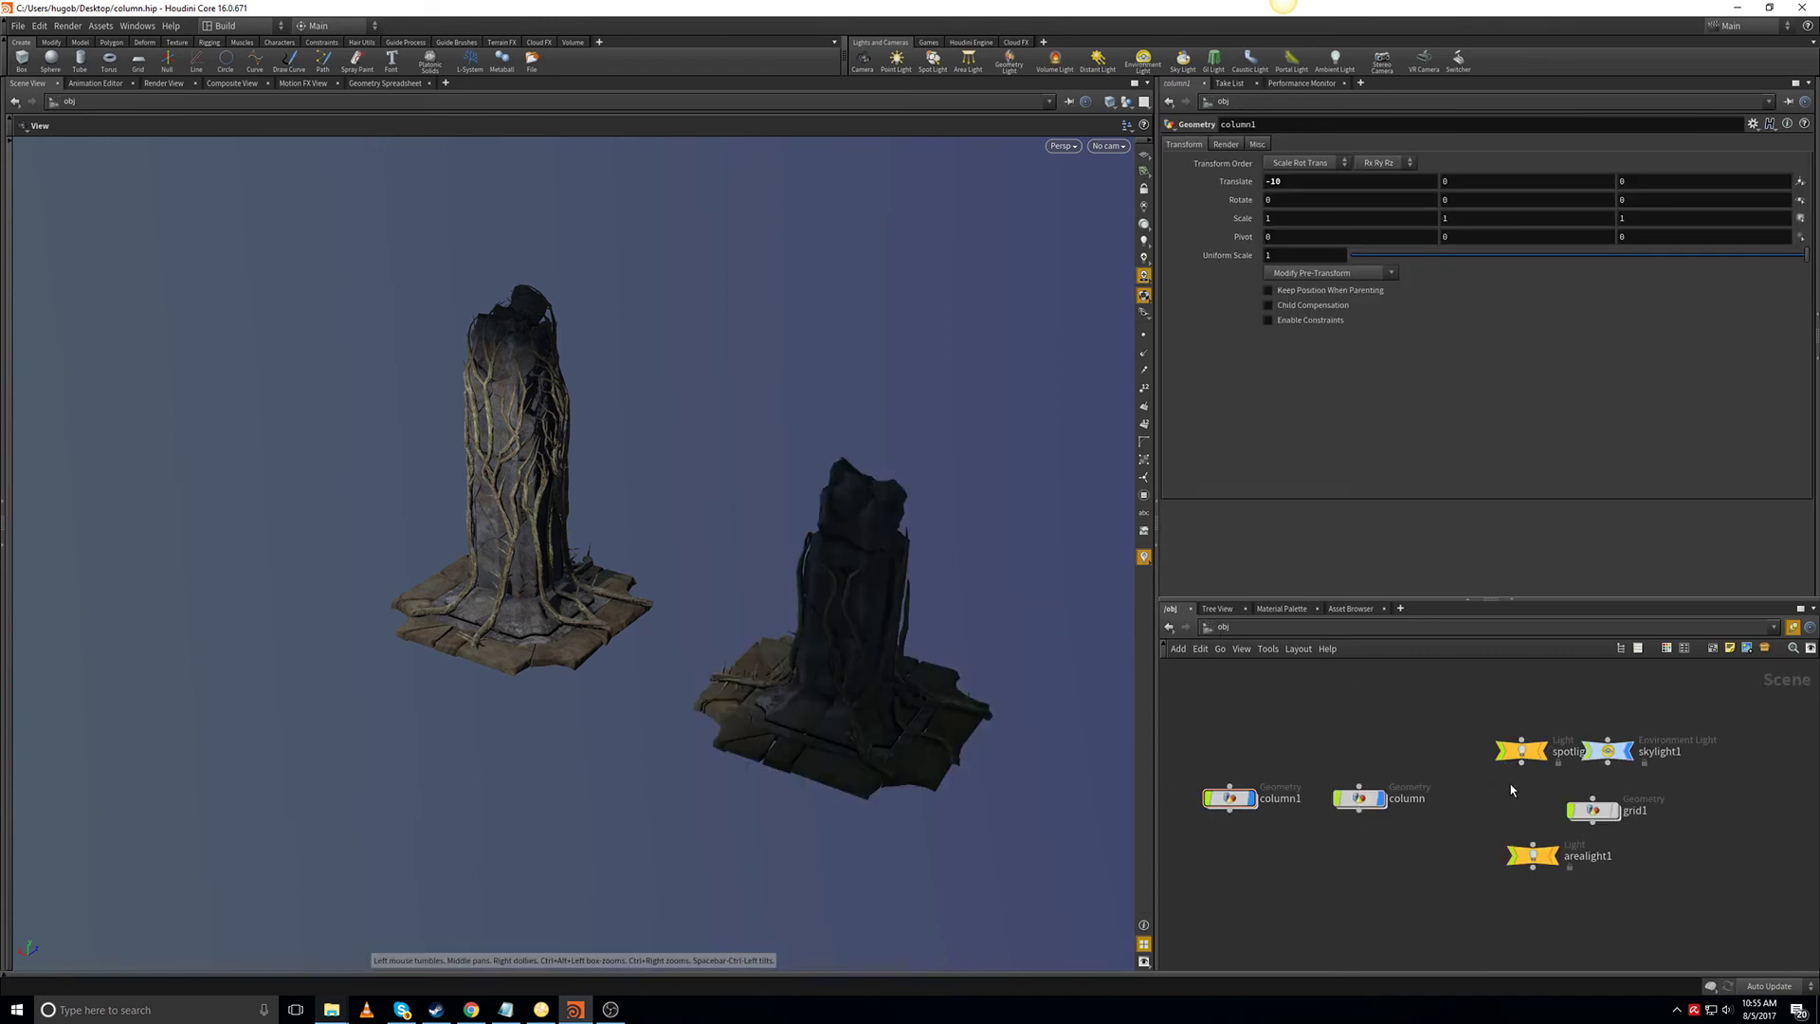
{"action": "left_click", "coordinate": [1521, 751]}
{"action": "key", "text": "Return"}
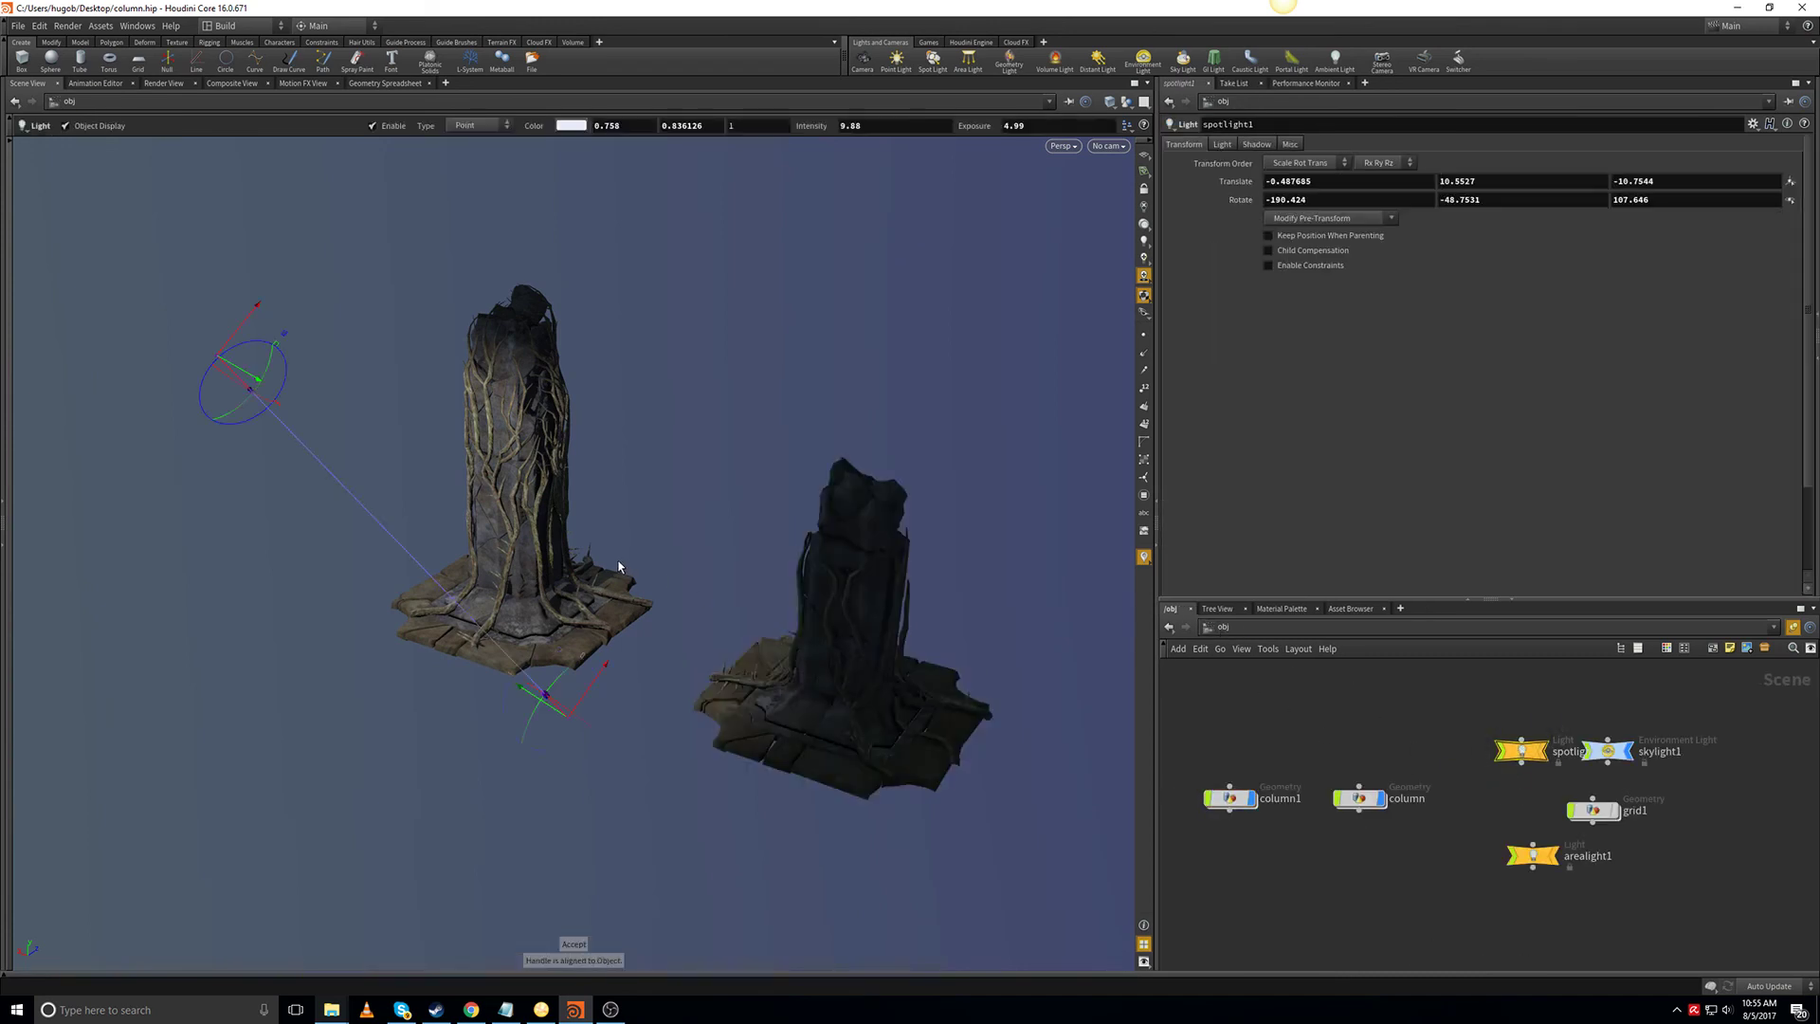
{"action": "left_click_drag", "start_coordinate": [566, 717], "coordinate": [915, 668]}
{"action": "key", "text": "Escape"}
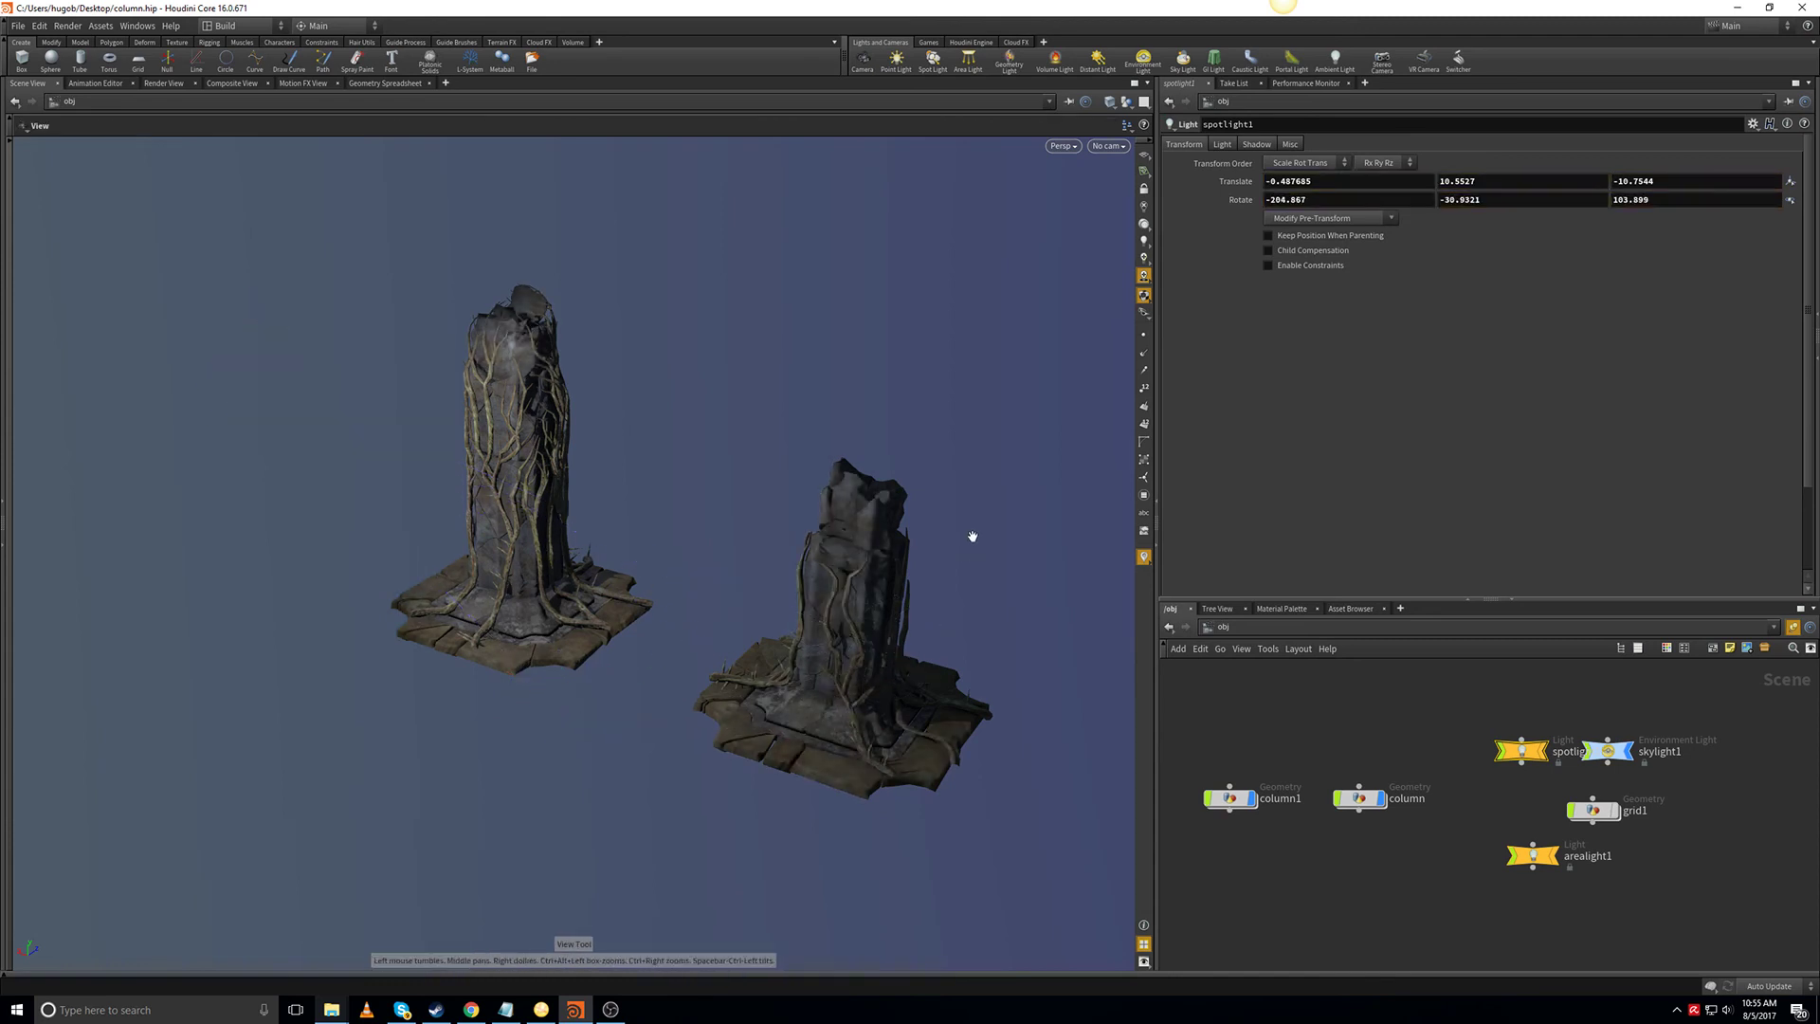
Examine both columns up close from several angles under the re-aimed spotlight.
{"action": "middle_click_drag", "start_coordinate": [972, 537], "coordinate": [912, 622]}
{"action": "right_click_drag", "start_coordinate": [918, 629], "coordinate": [898, 524]}
{"action": "left_click_drag", "start_coordinate": [898, 524], "coordinate": [974, 629]}
{"action": "right_click_drag", "start_coordinate": [974, 629], "coordinate": [907, 458]}
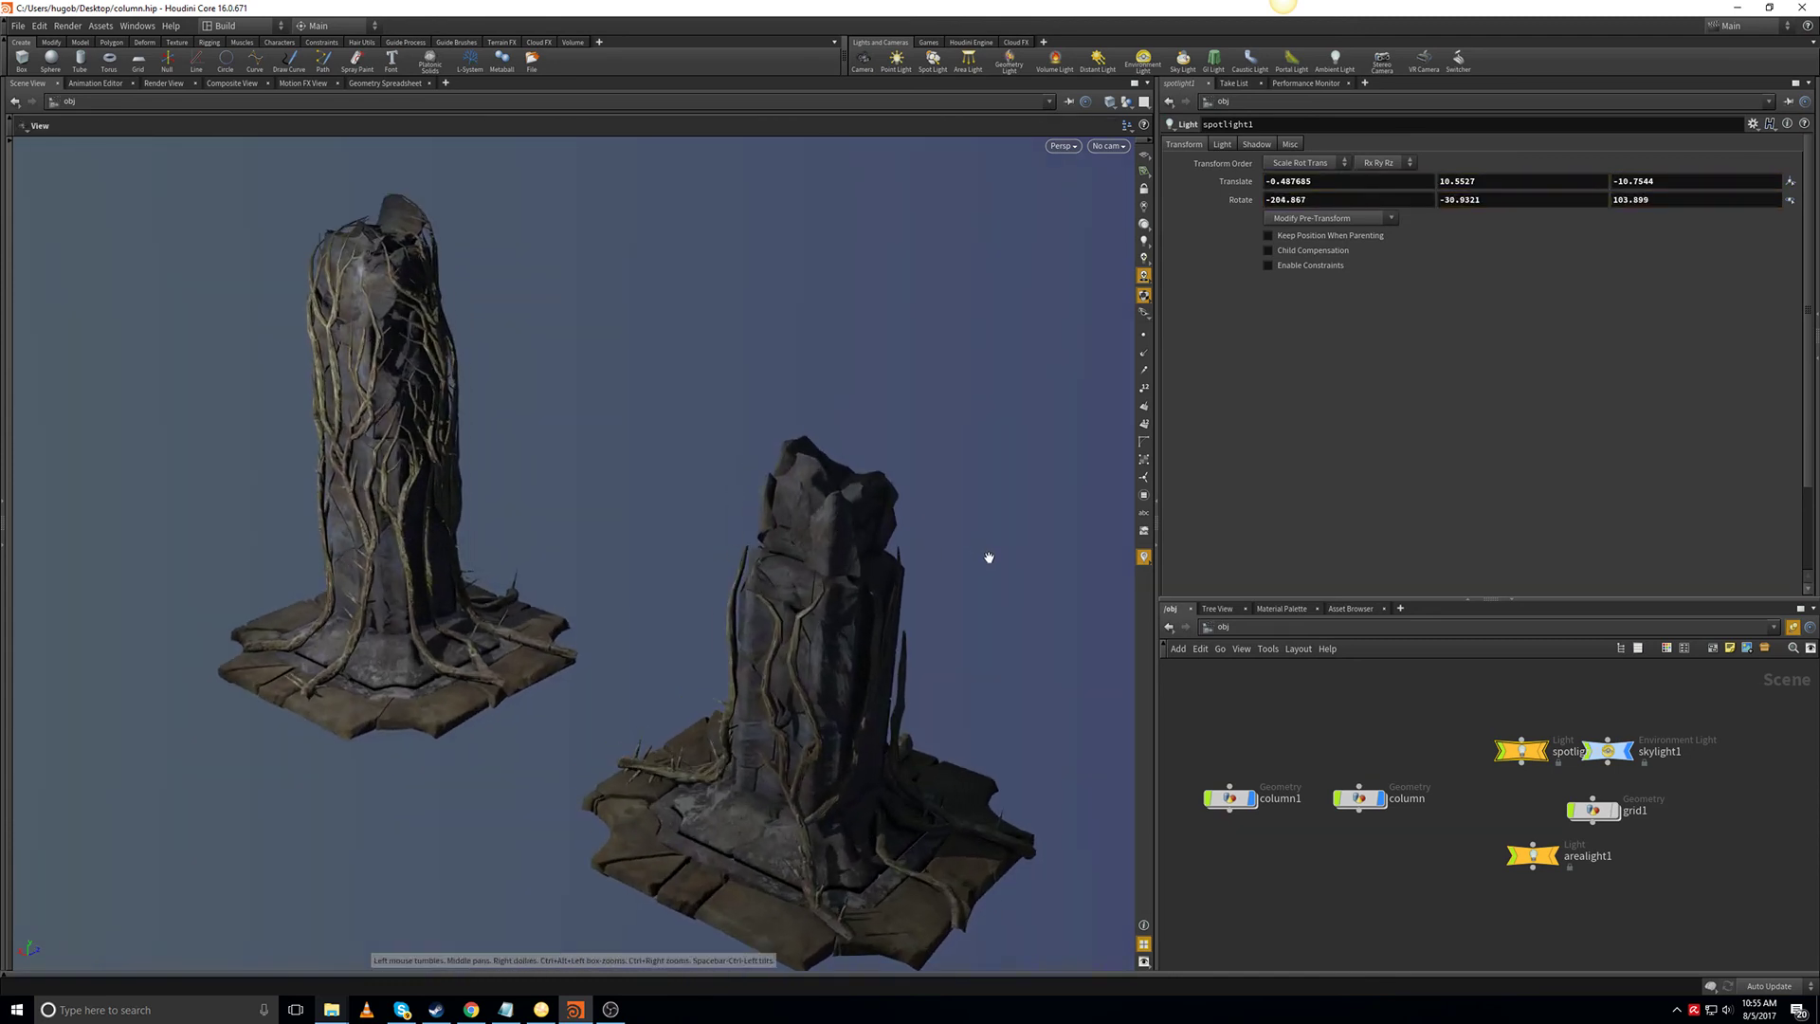
{"action": "middle_click_drag", "start_coordinate": [987, 557], "coordinate": [874, 550]}
{"action": "left_click_drag", "start_coordinate": [874, 551], "coordinate": [799, 527]}
{"action": "middle_click_drag", "start_coordinate": [737, 507], "coordinate": [780, 521]}
{"action": "right_click_drag", "start_coordinate": [780, 521], "coordinate": [790, 555]}
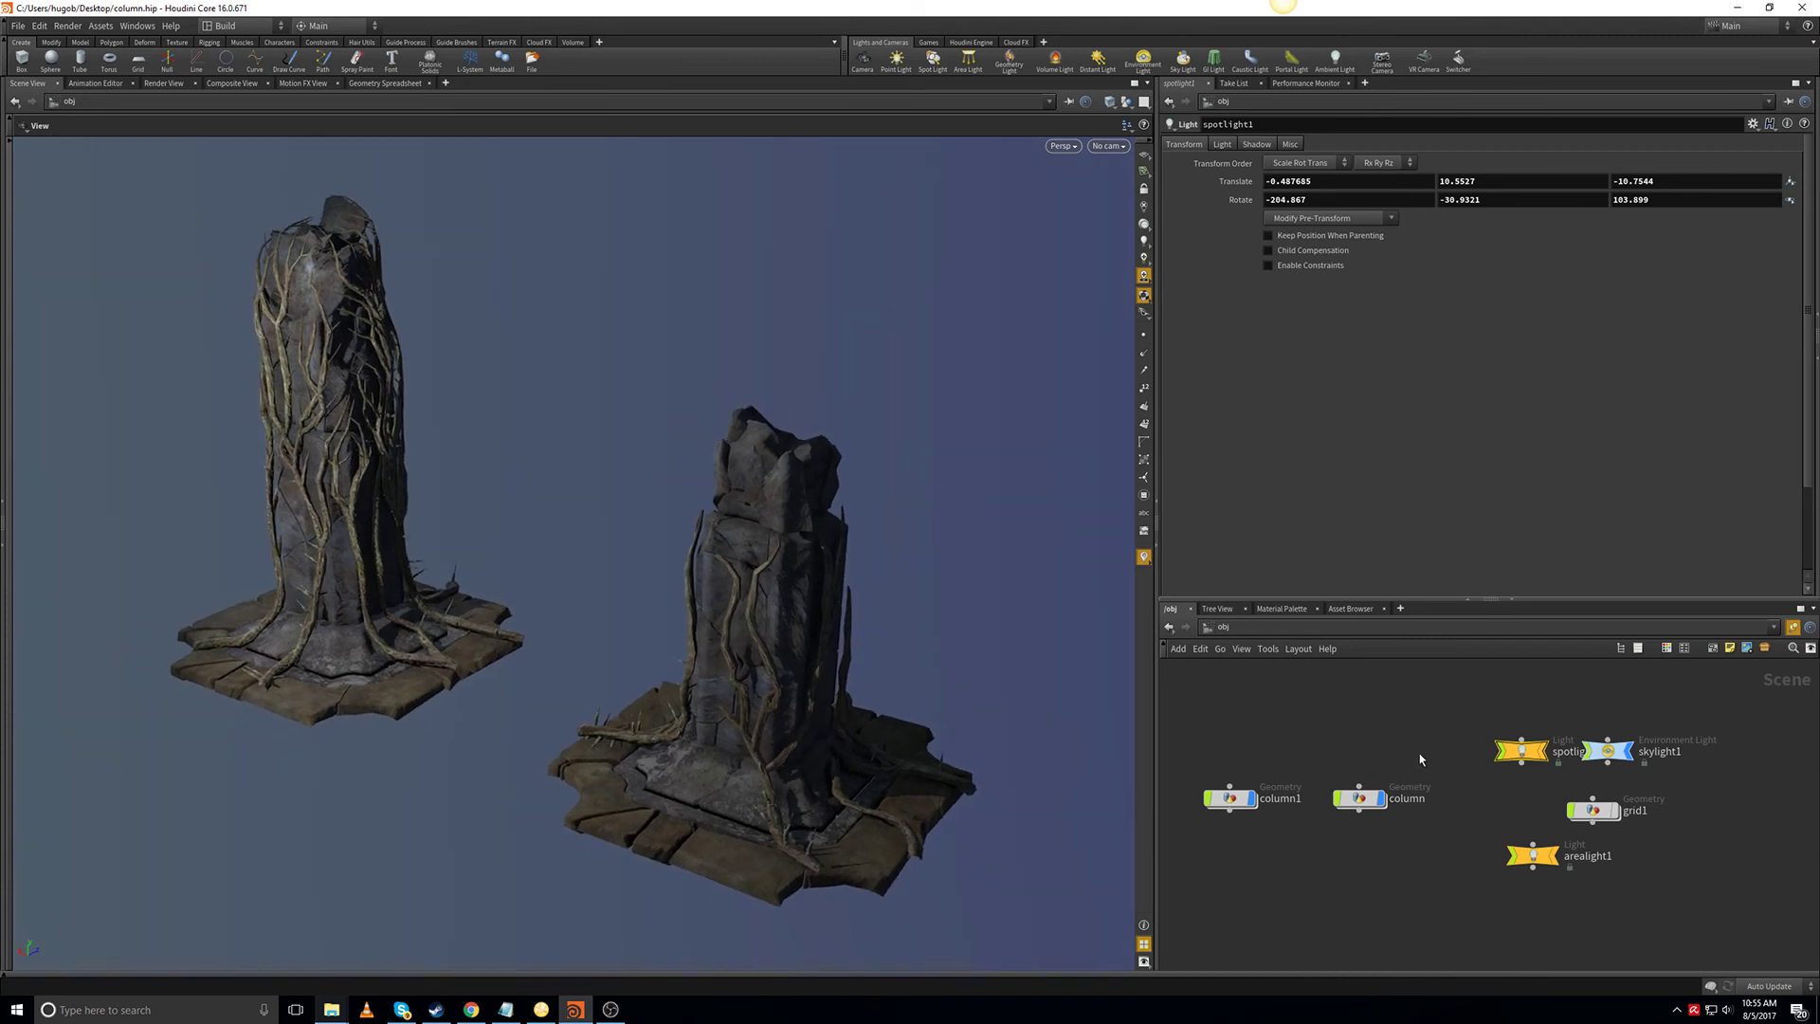
Open the duplicate column's asset settings and set its base lip seed to 2.54 and corner resolution to 5.
{"action": "double_click", "coordinate": [1229, 798]}
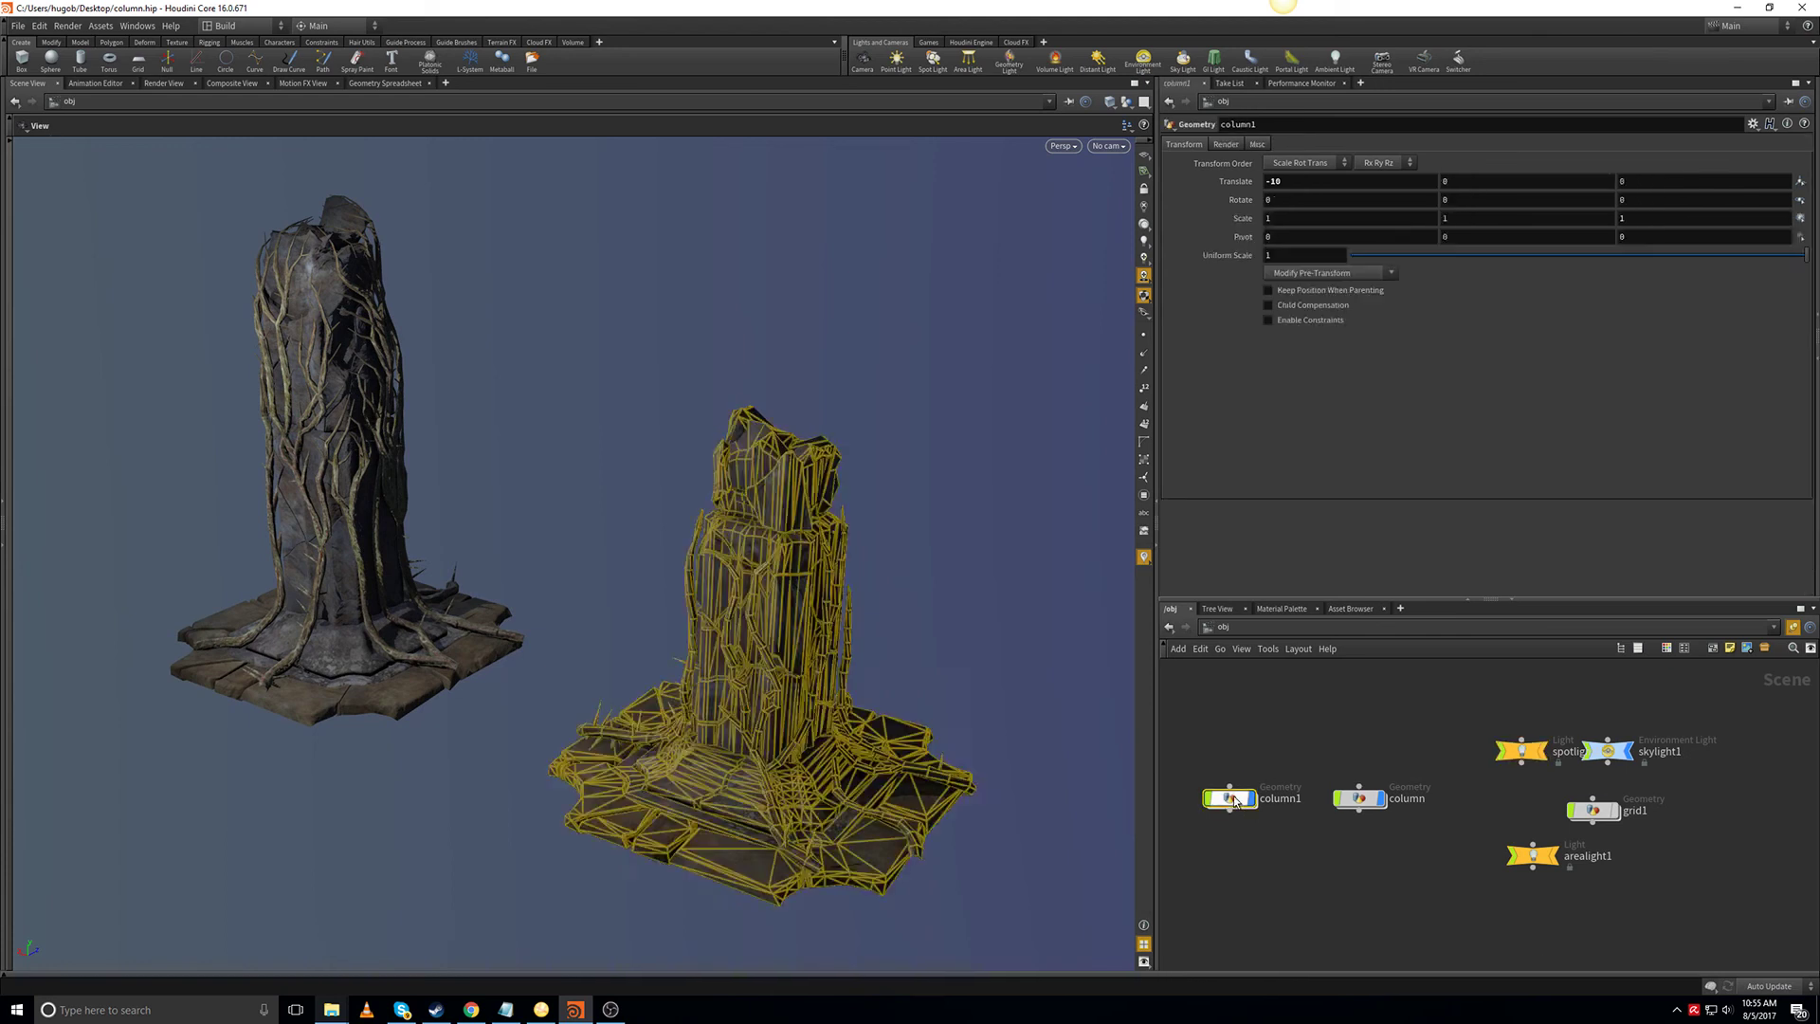
{"action": "left_click", "coordinate": [1183, 177]}
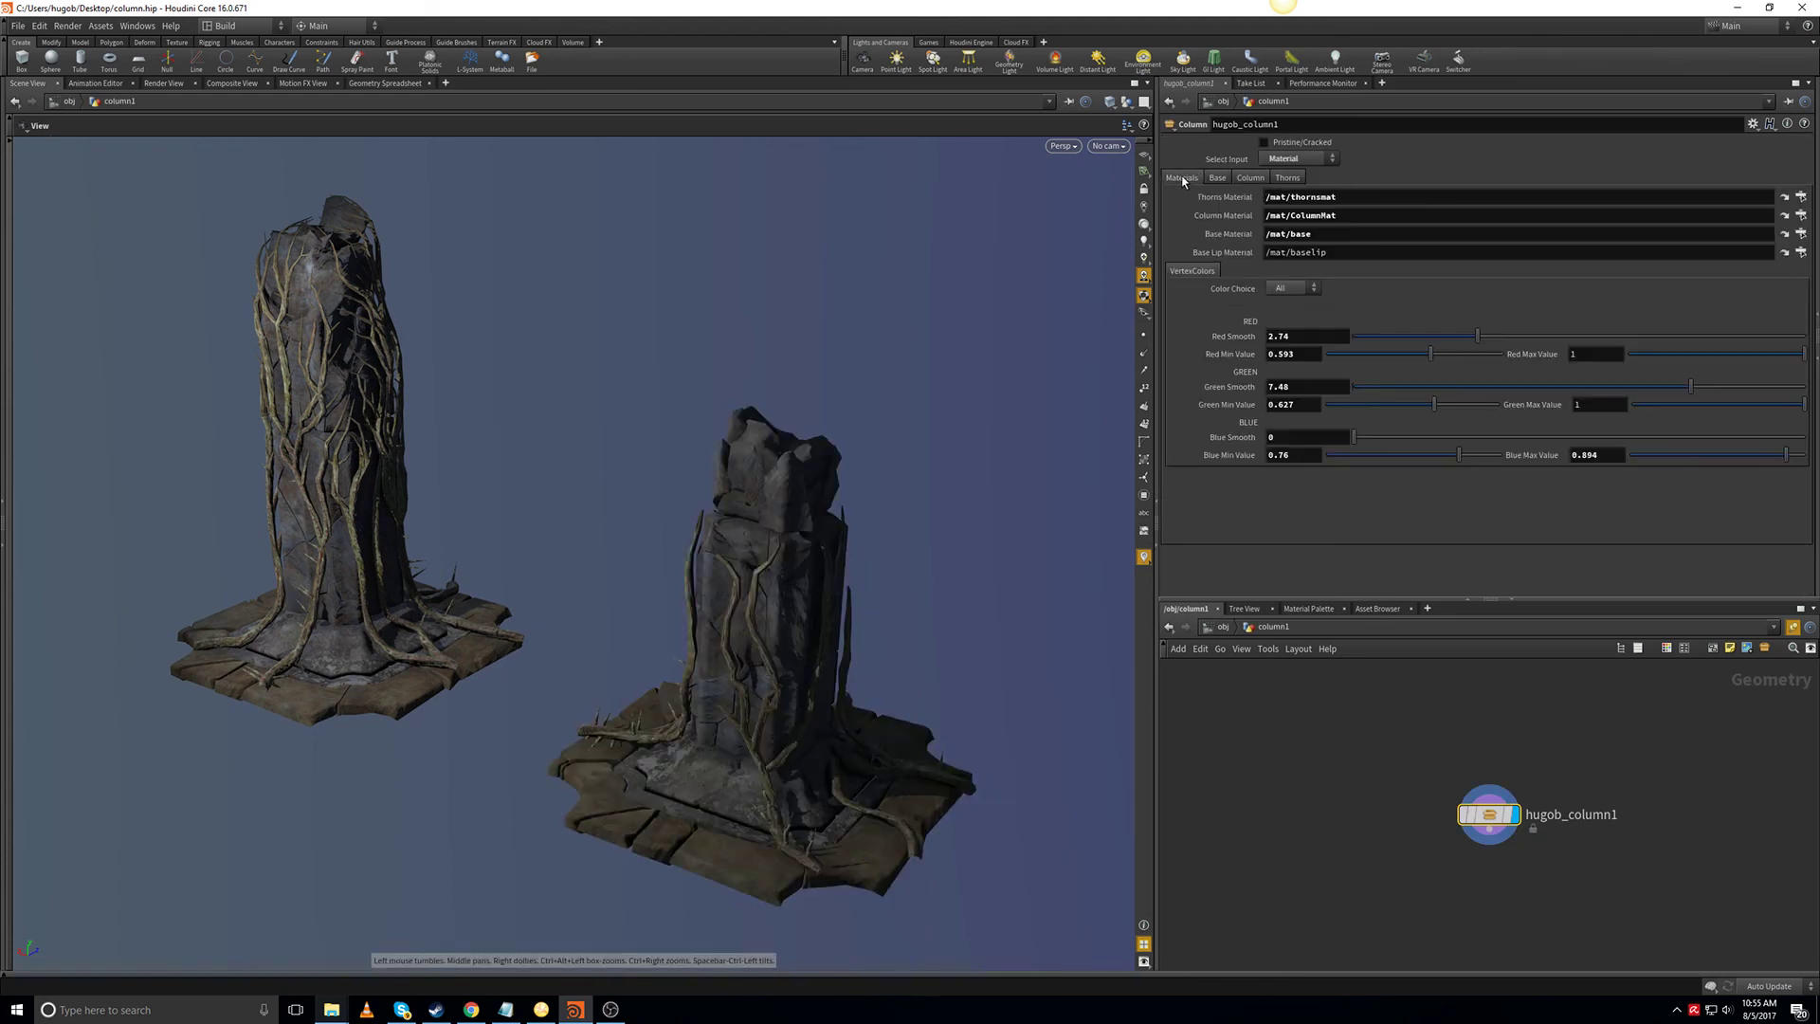
{"action": "left_click", "coordinate": [1213, 178]}
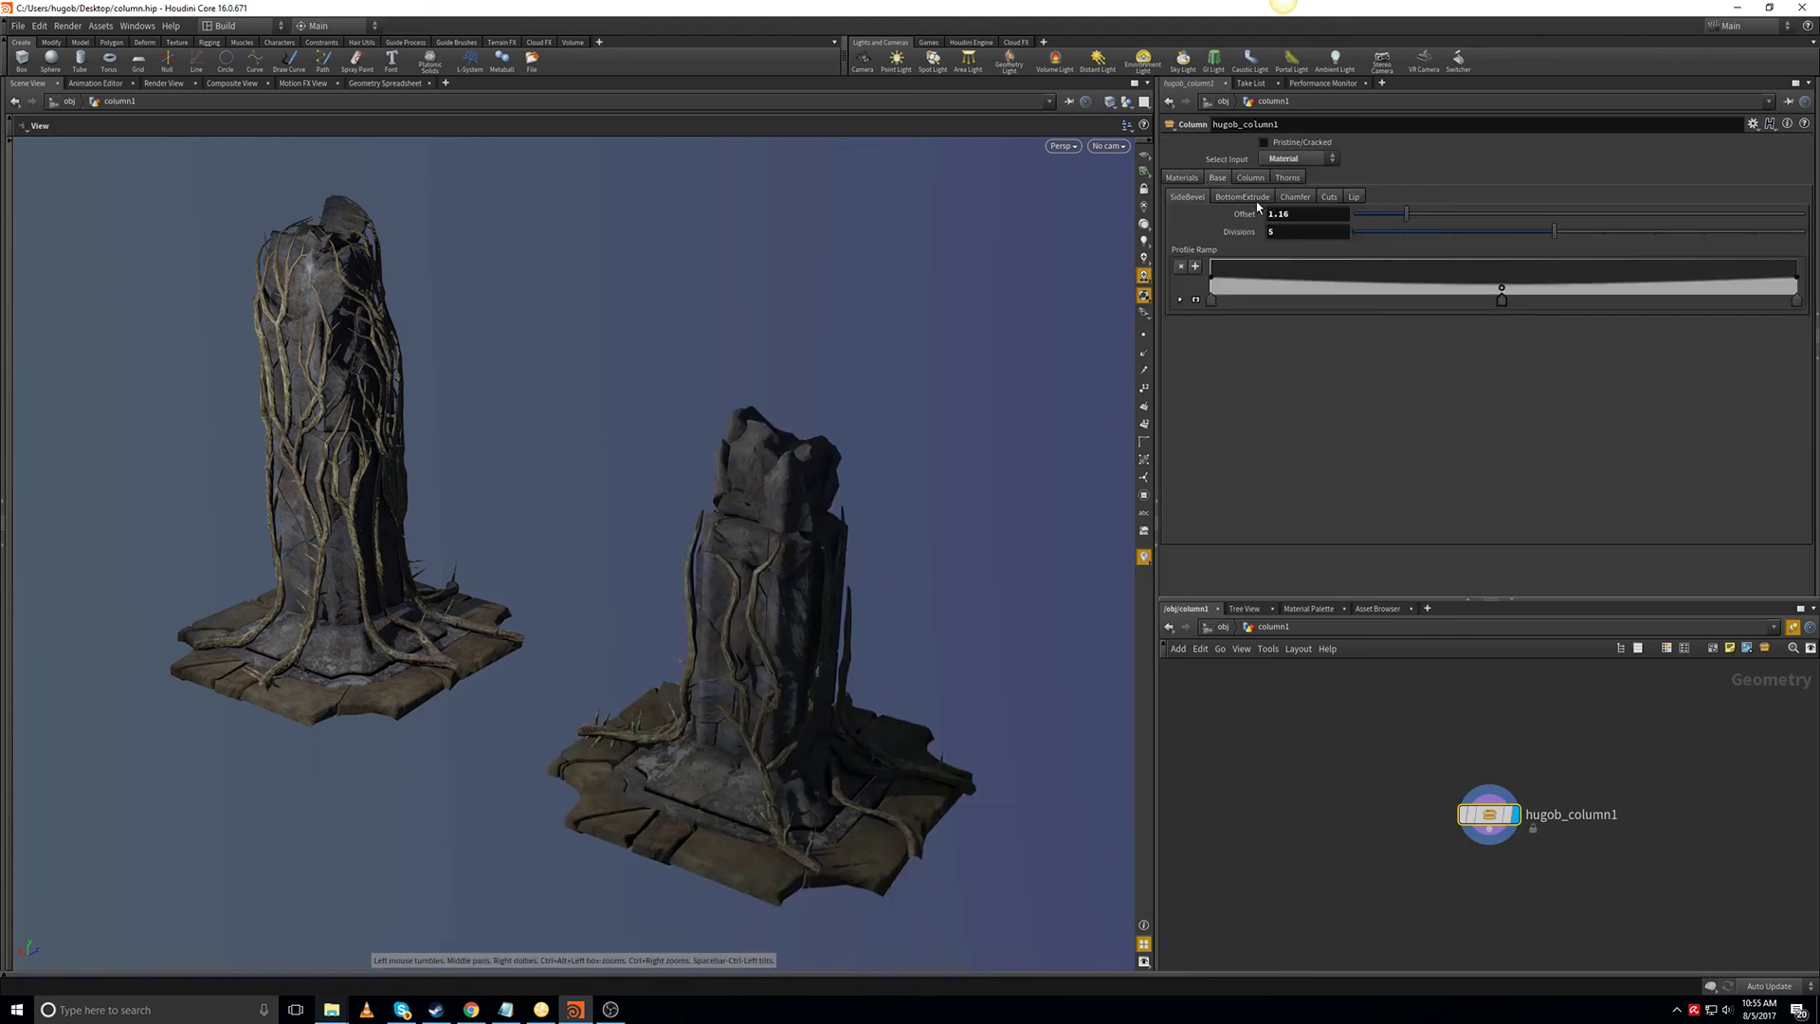
{"action": "left_click", "coordinate": [1352, 199]}
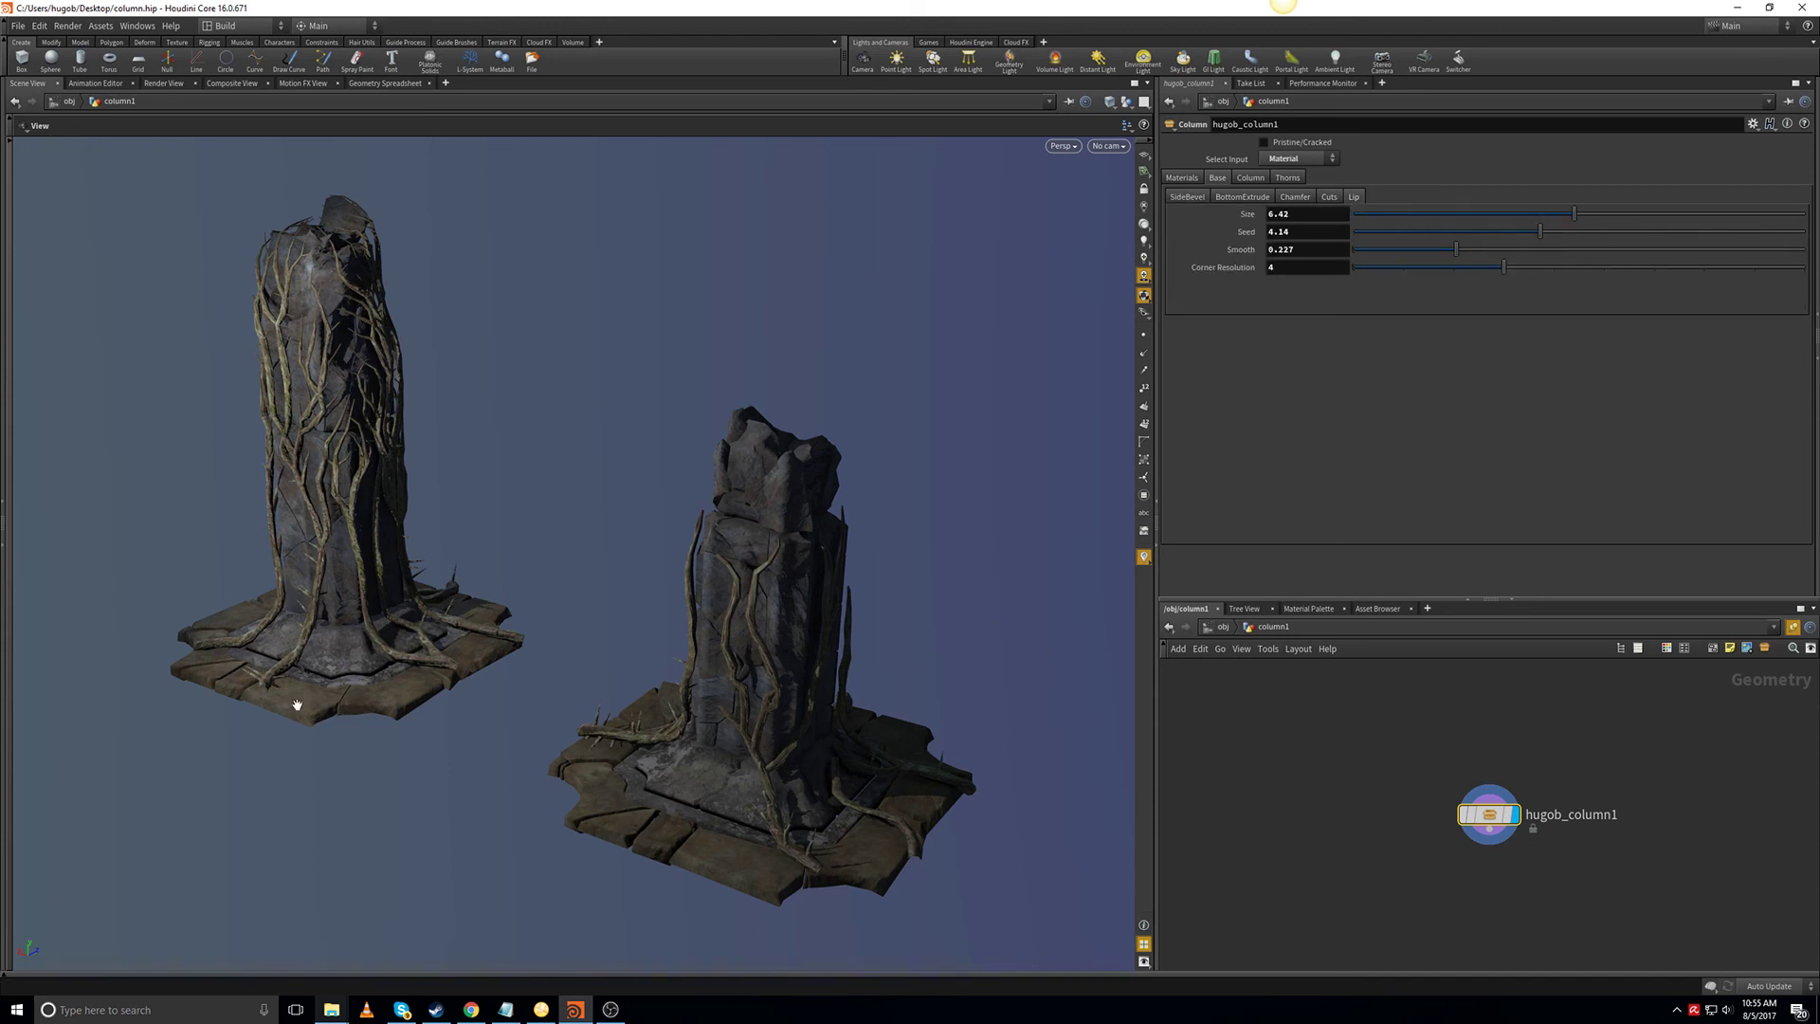
{"action": "left_click", "coordinate": [1468, 231]}
{"action": "left_click_drag", "start_coordinate": [574, 830], "coordinate": [625, 789]}
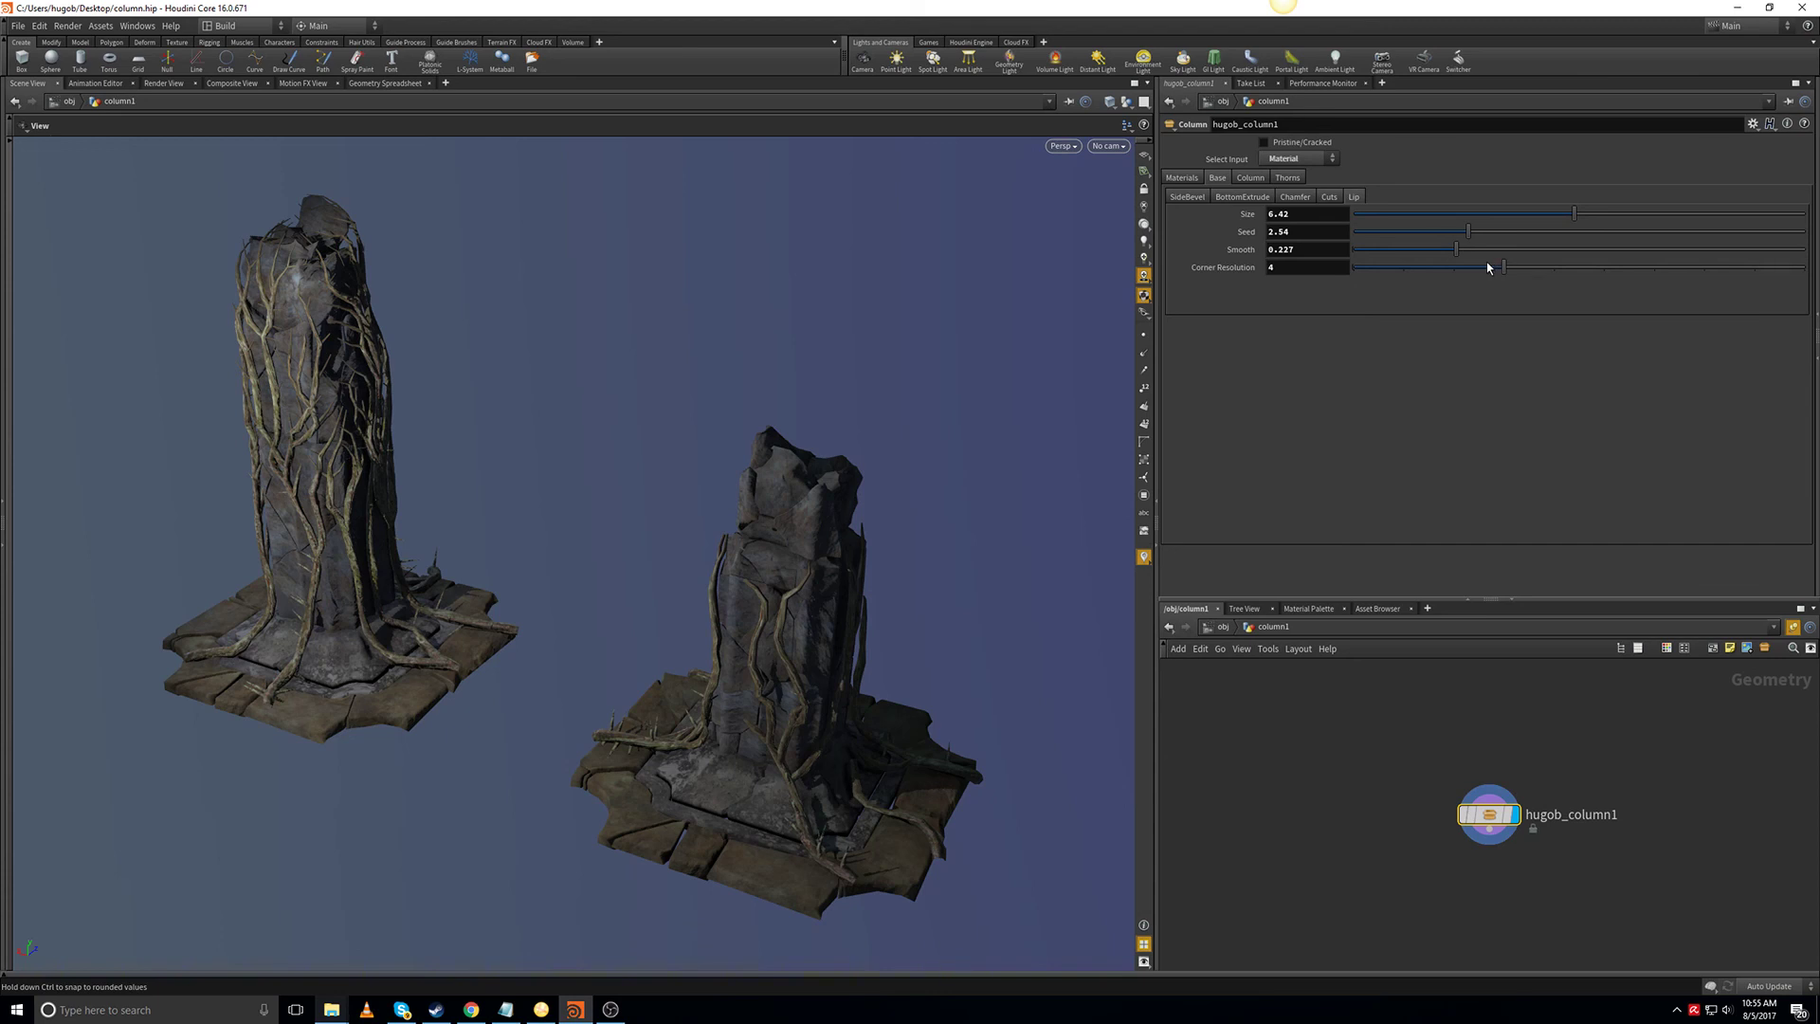
{"action": "left_click_drag", "start_coordinate": [770, 839], "coordinate": [706, 833]}
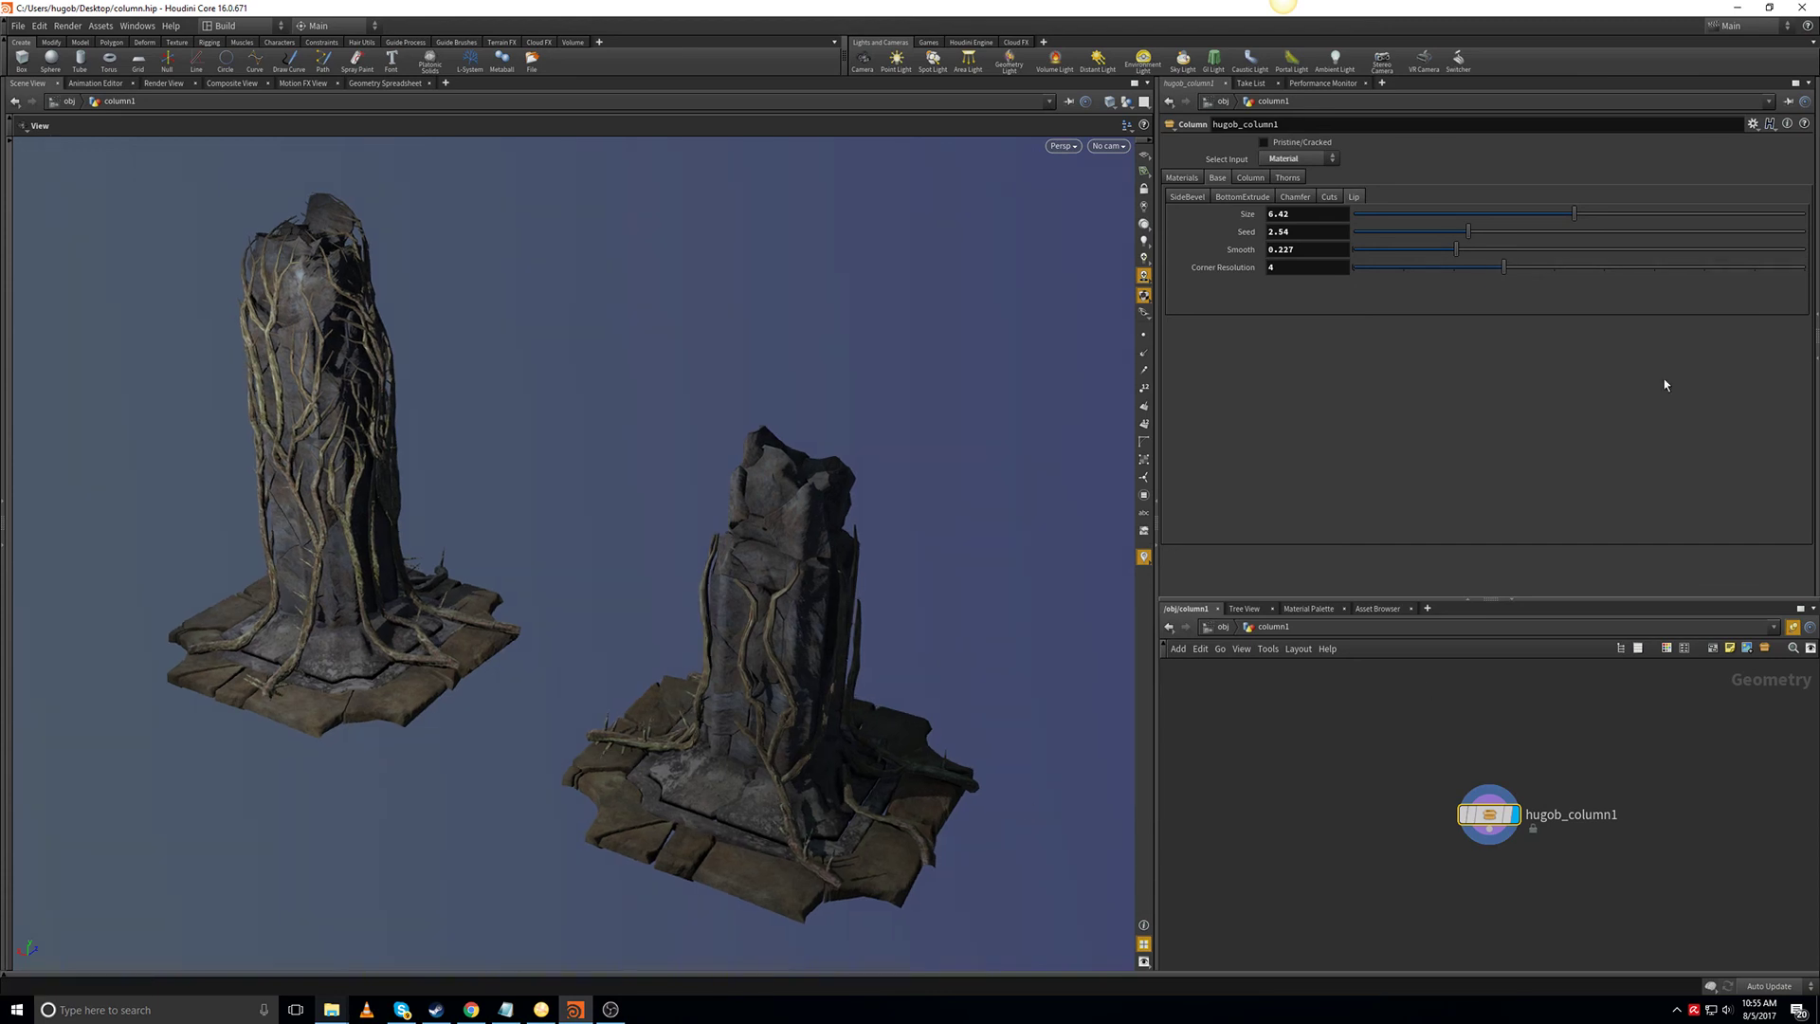
{"action": "left_click_drag", "start_coordinate": [1504, 269], "coordinate": [1577, 269]}
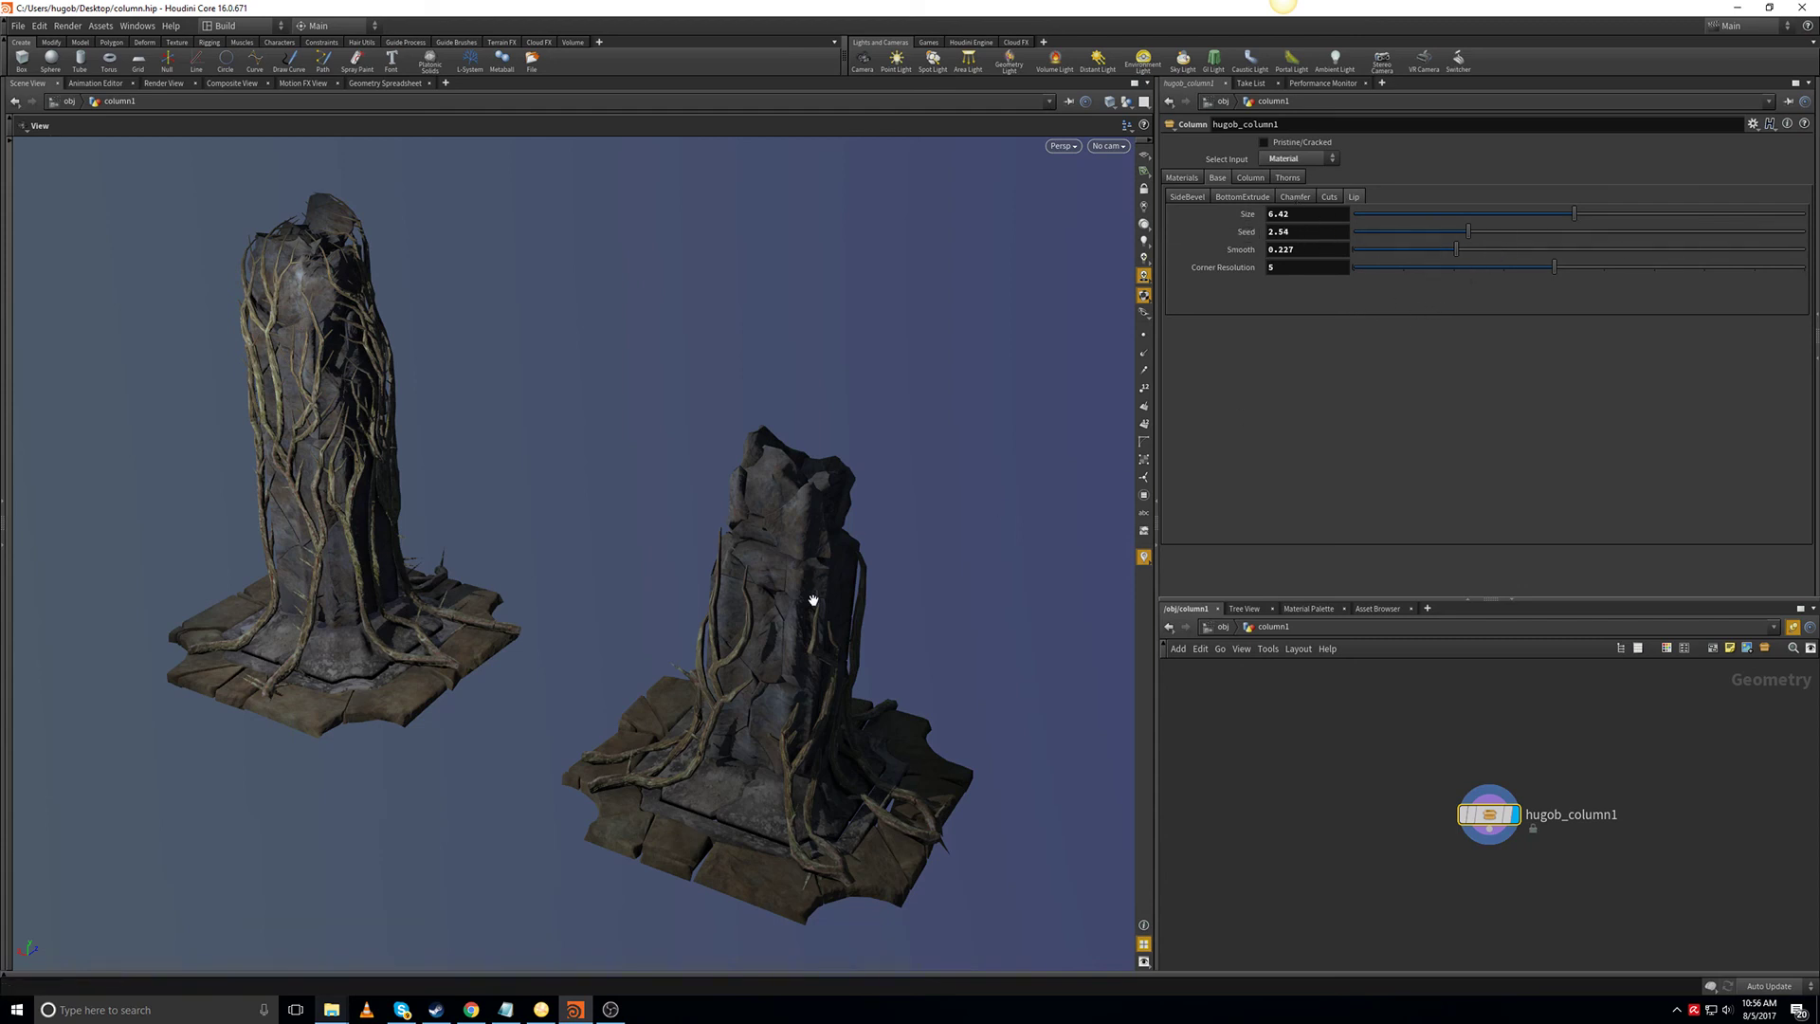
{"action": "left_click_drag", "start_coordinate": [813, 600], "coordinate": [876, 550]}
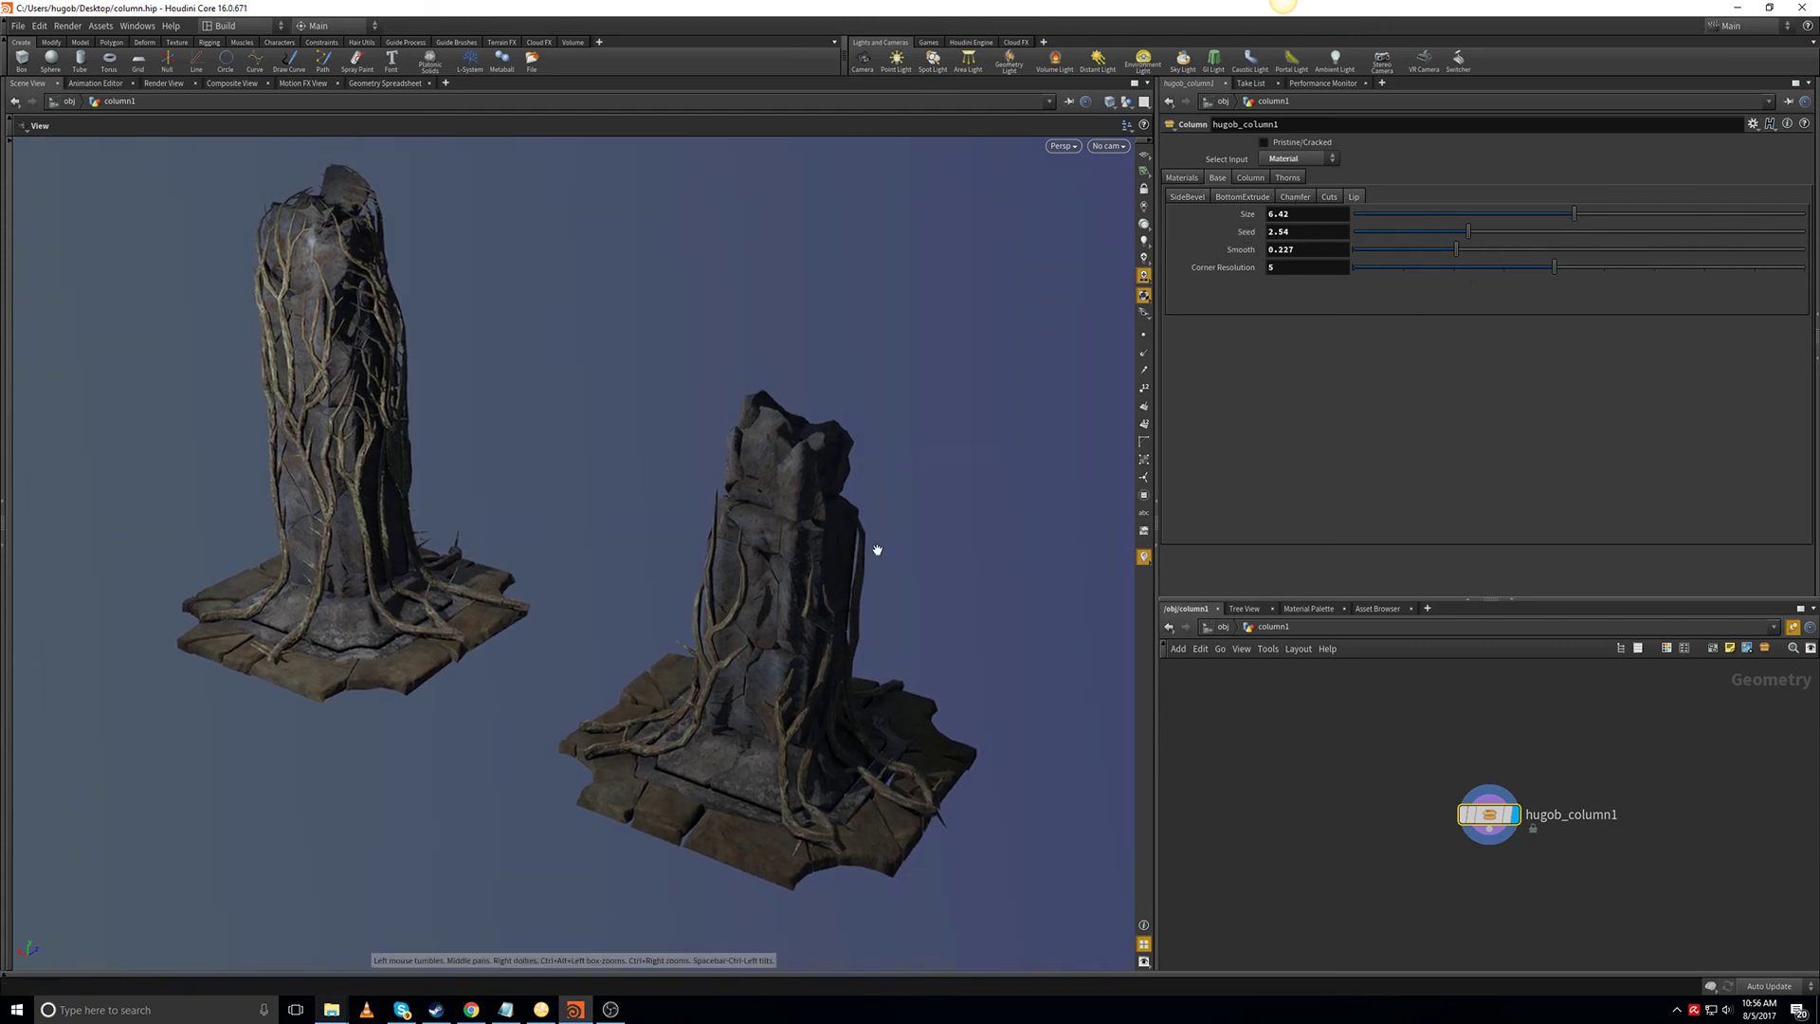
Review the cuts, chamfer and bottom extrude settings of the duplicate column's base.
{"action": "left_click", "coordinate": [1332, 200]}
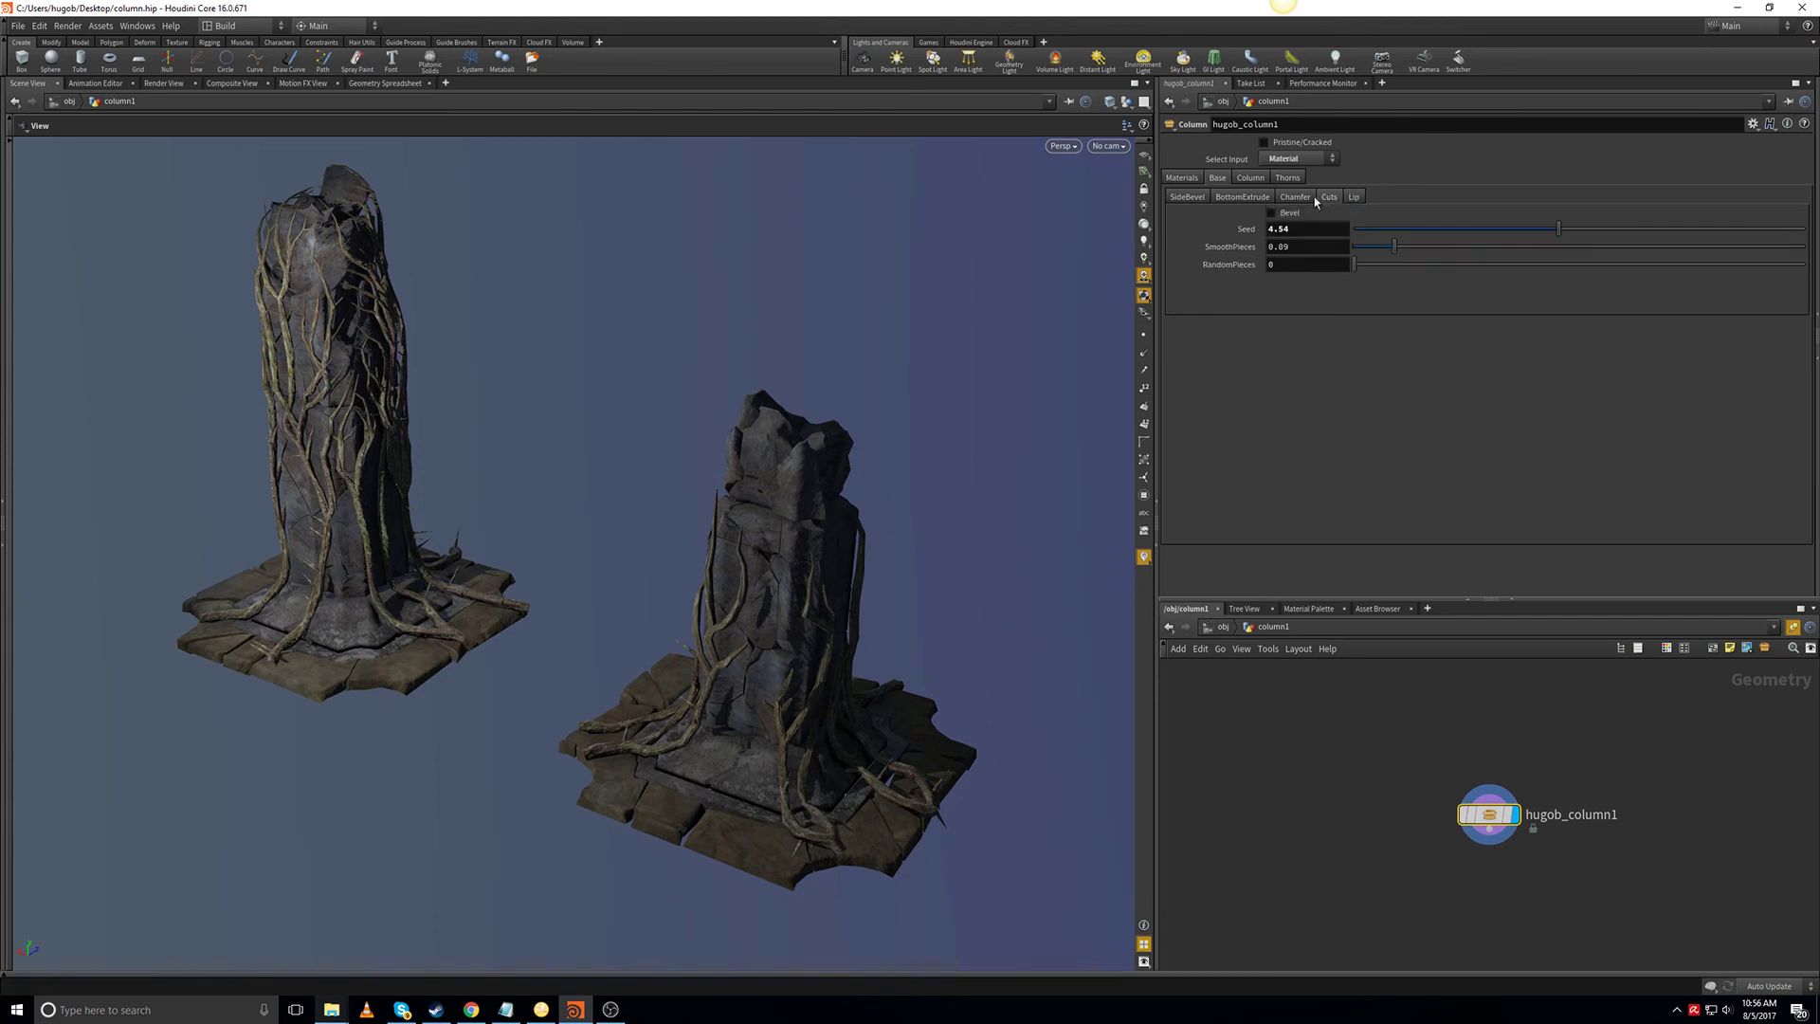
{"action": "left_click", "coordinate": [1296, 199]}
{"action": "left_click", "coordinate": [1241, 197]}
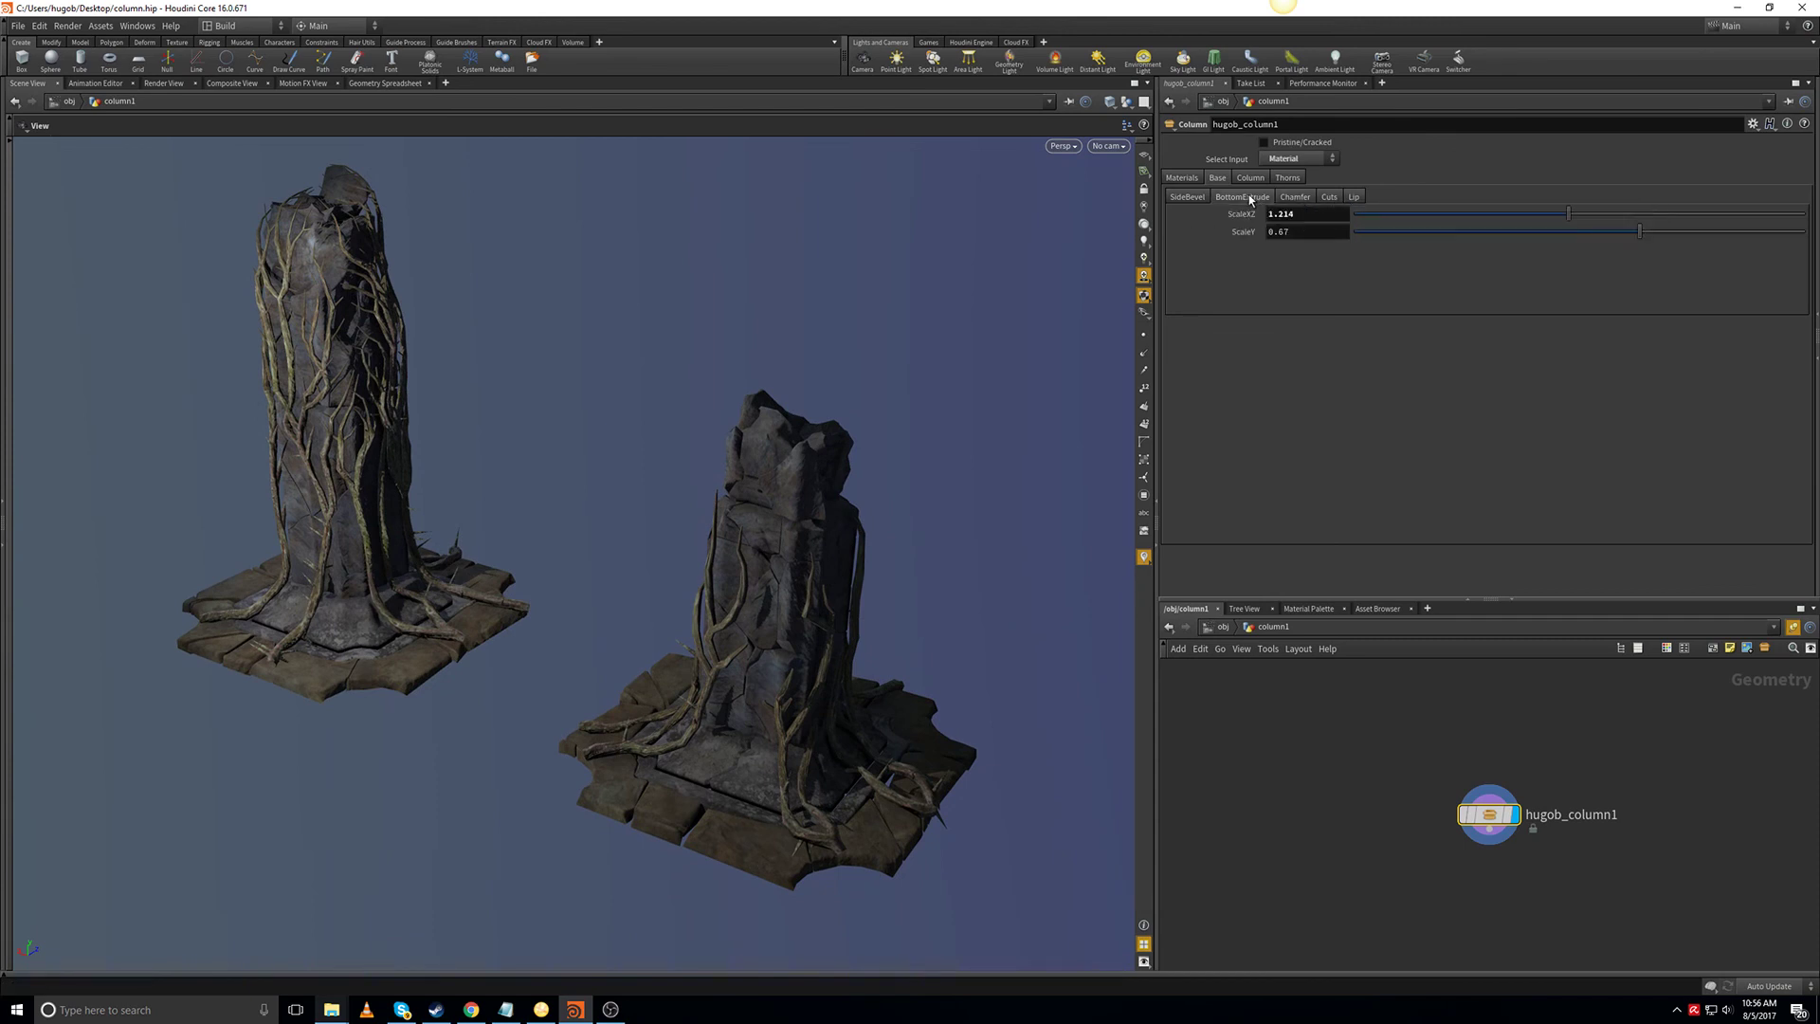
Change the duplicate column's displayed input to UVCheck and inspect the checker pattern from the opposite side.
{"action": "left_click", "coordinate": [1181, 177]}
{"action": "left_click", "coordinate": [1328, 161]}
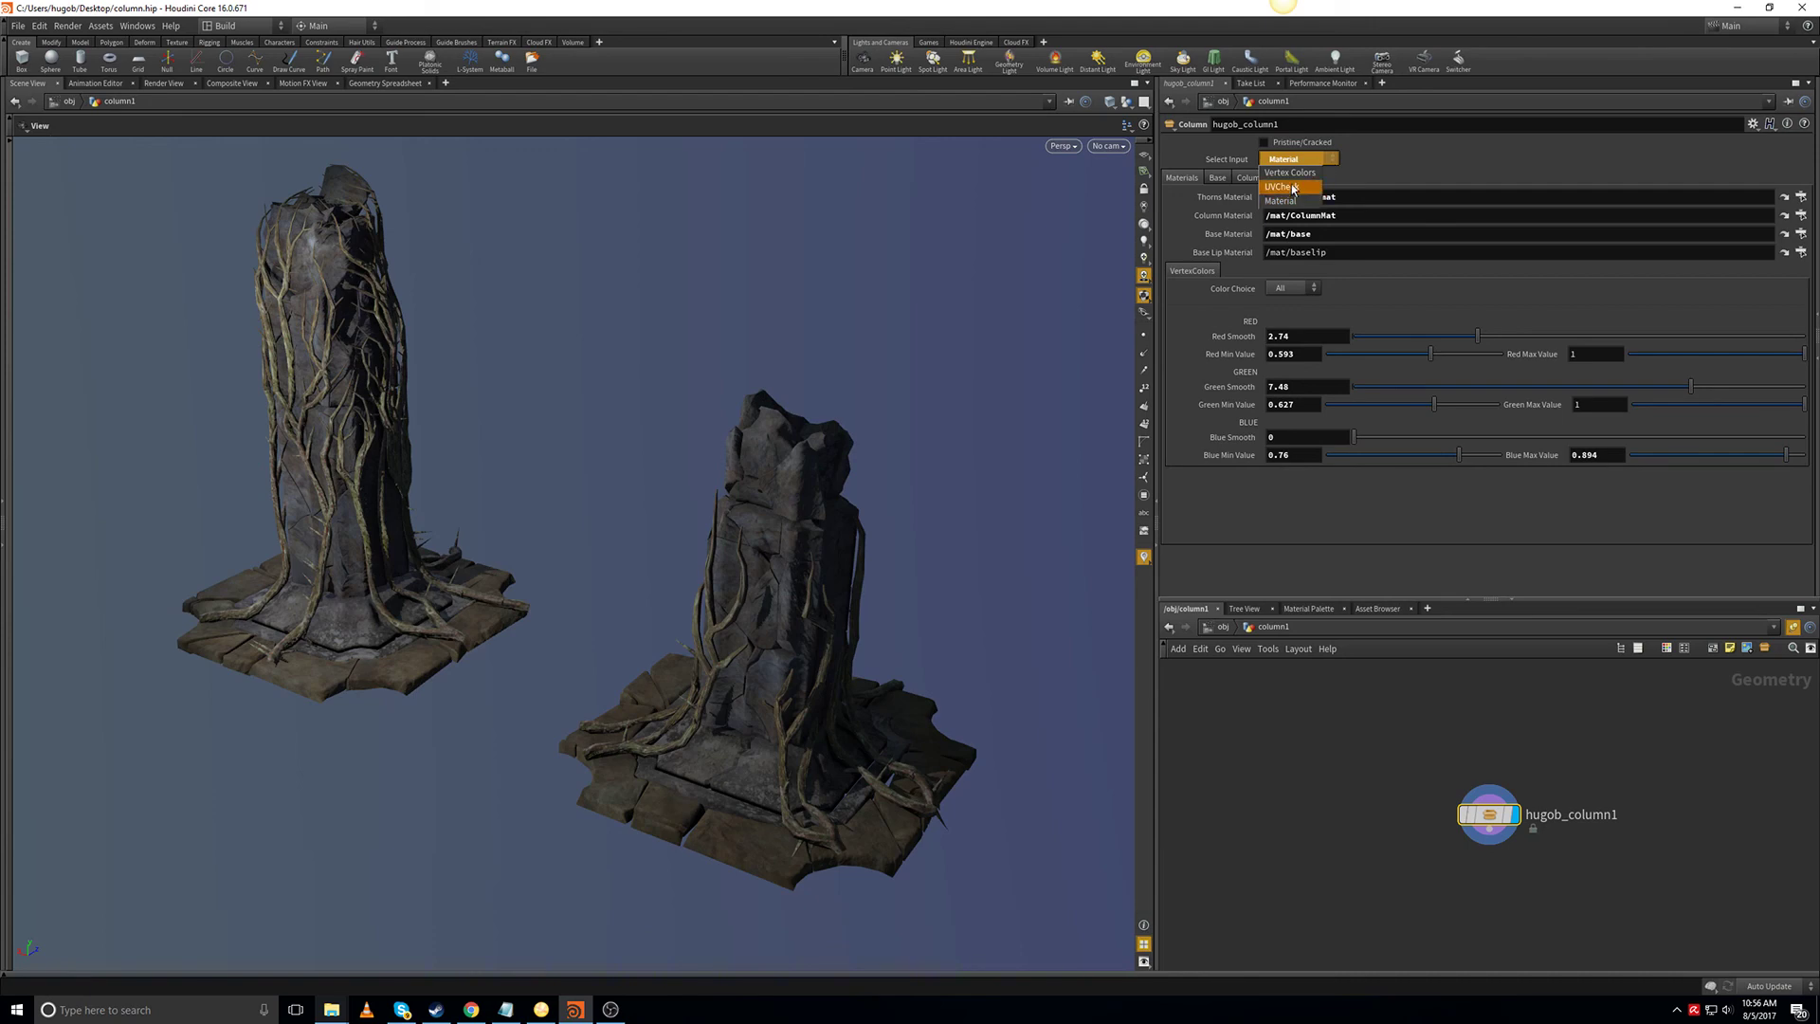
{"action": "left_click", "coordinate": [1294, 187]}
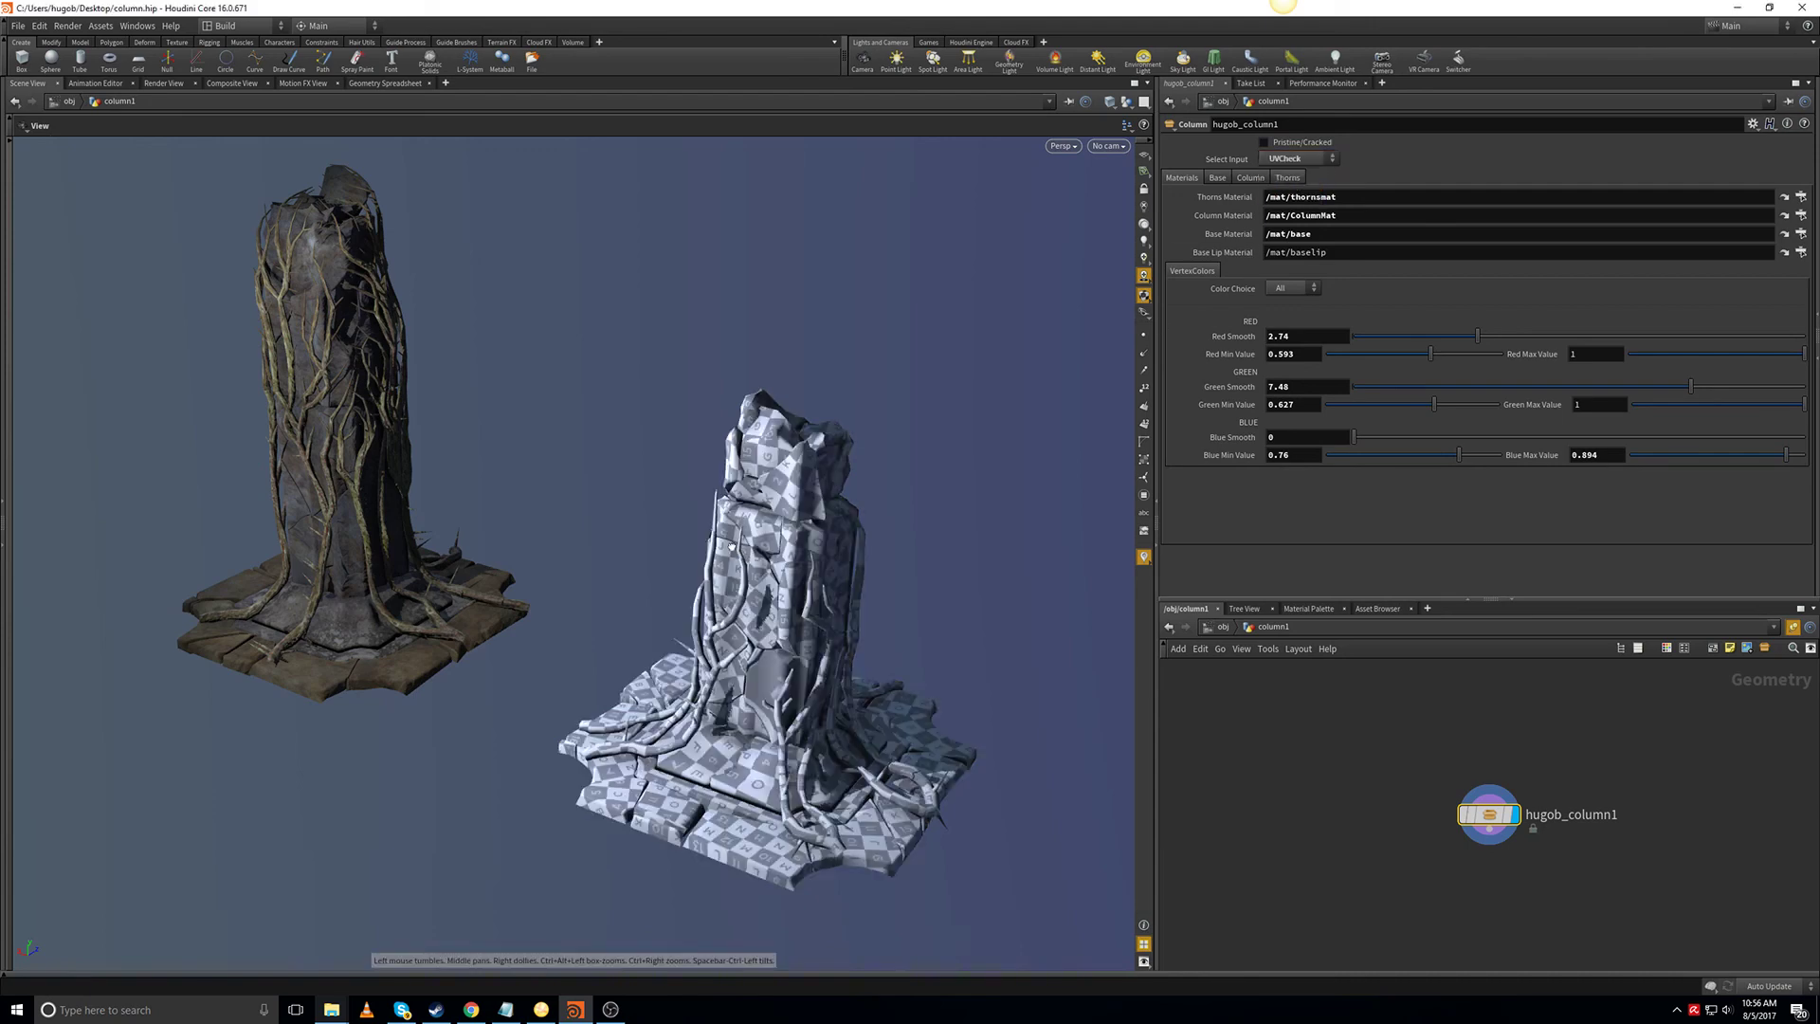
{"action": "left_click_drag", "start_coordinate": [733, 548], "coordinate": [313, 588]}
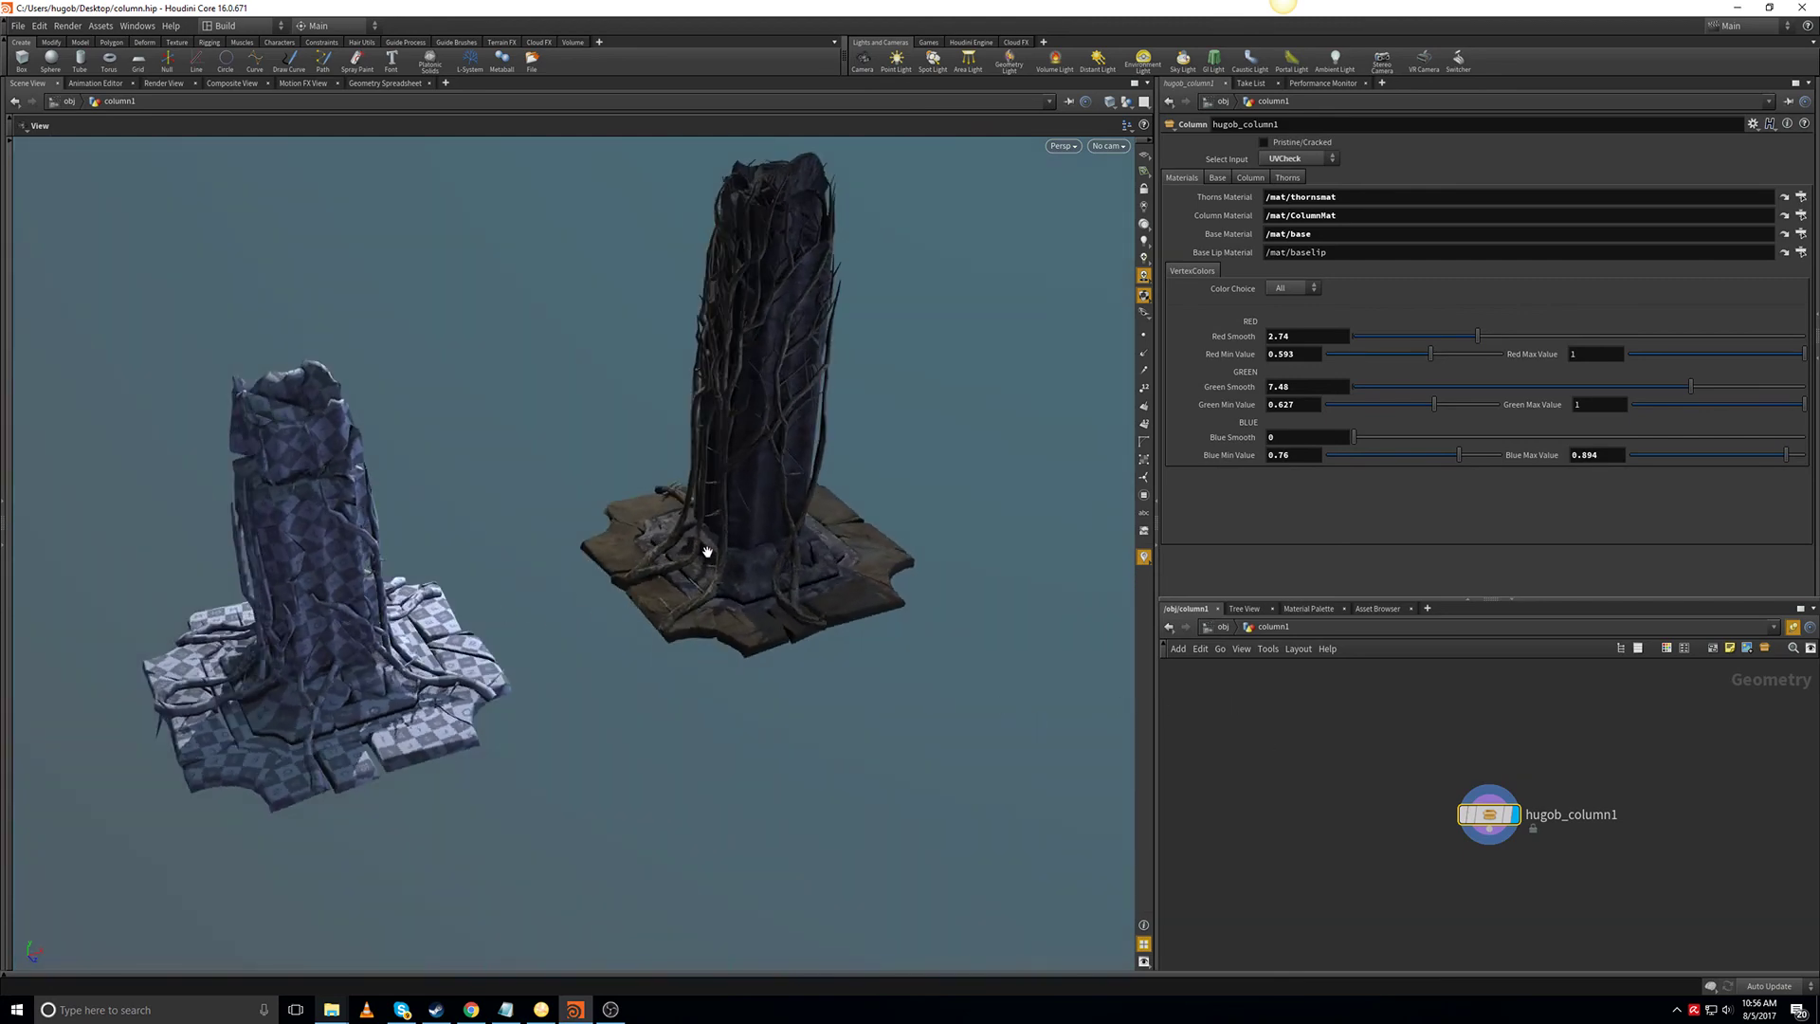
{"action": "middle_click_drag", "start_coordinate": [706, 551], "coordinate": [742, 597]}
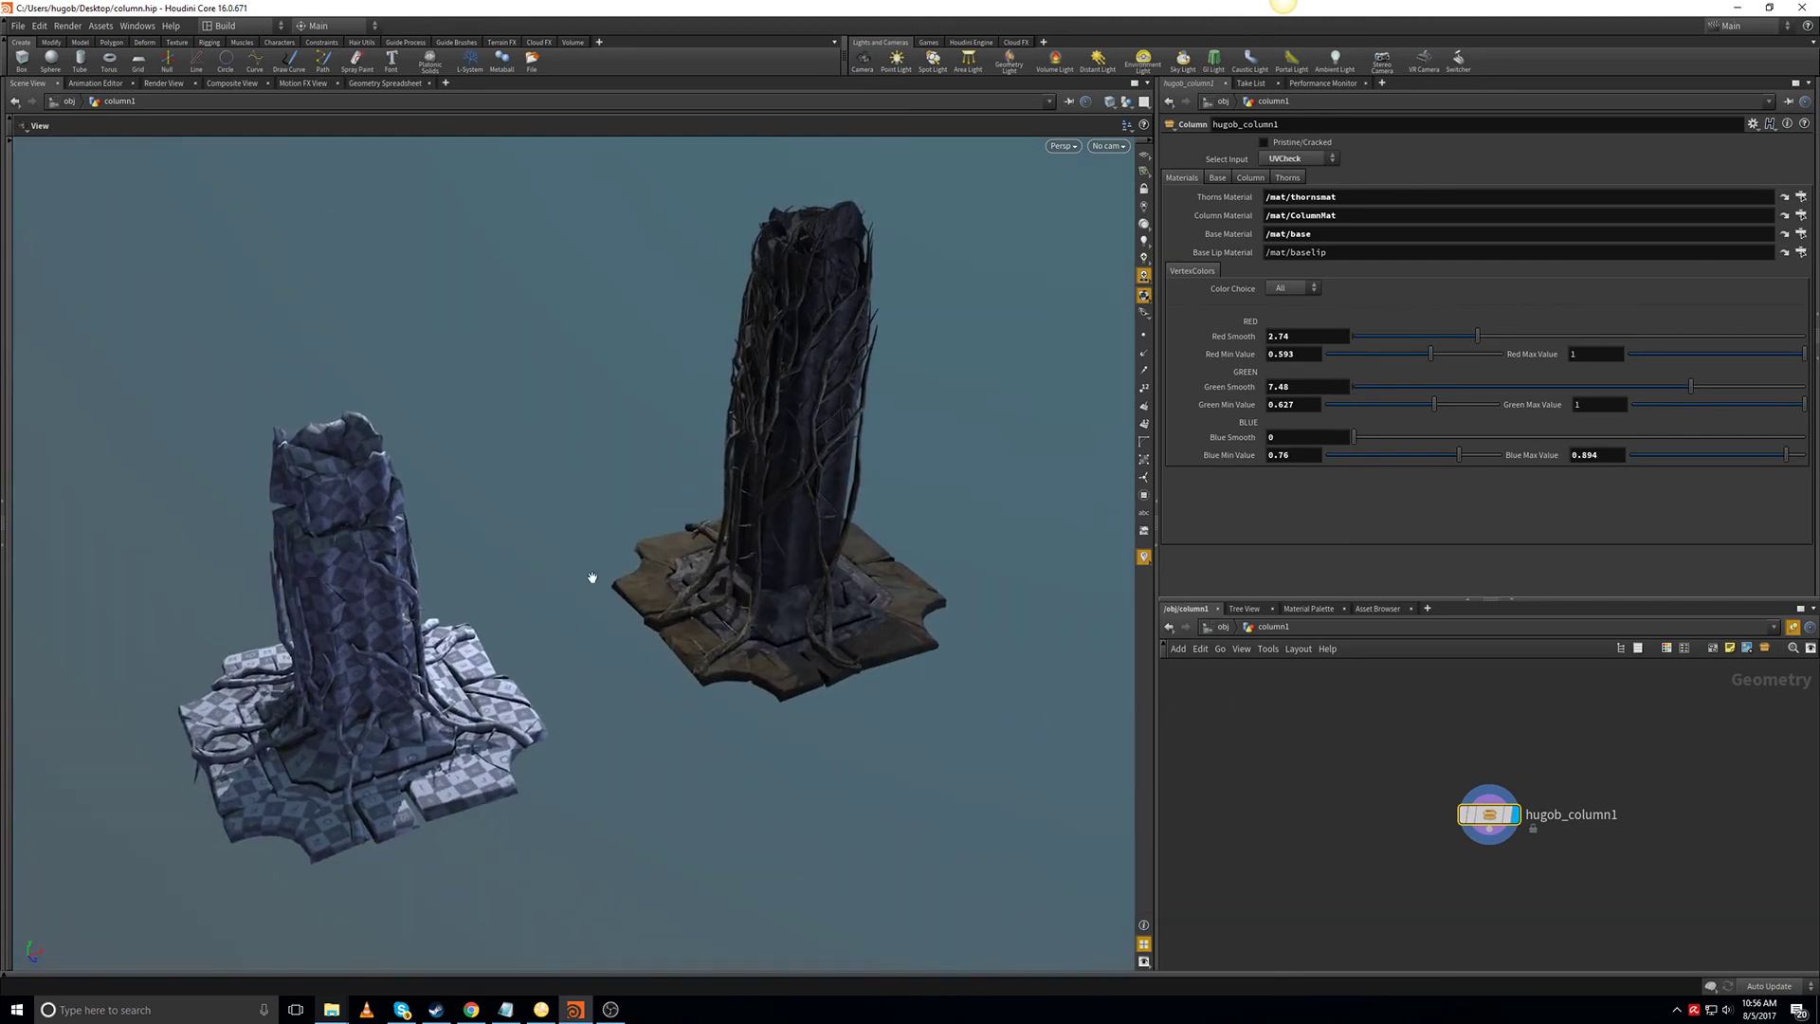